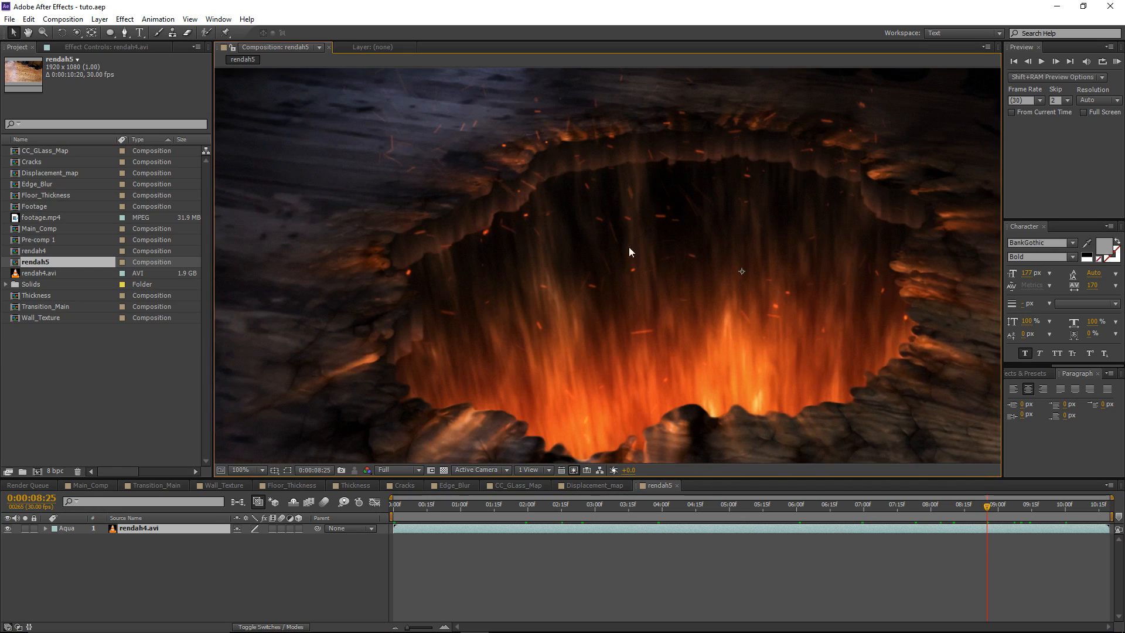
left_click_drag(551, 212, 587, 157)
left_click_drag(659, 231, 587, 262)
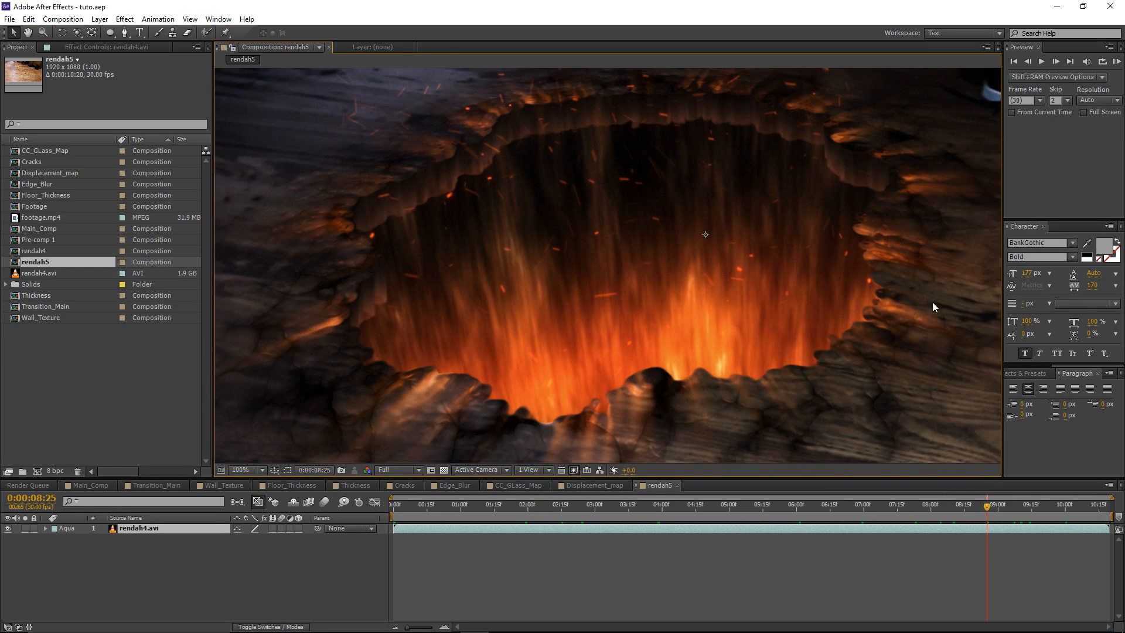
key("comma")
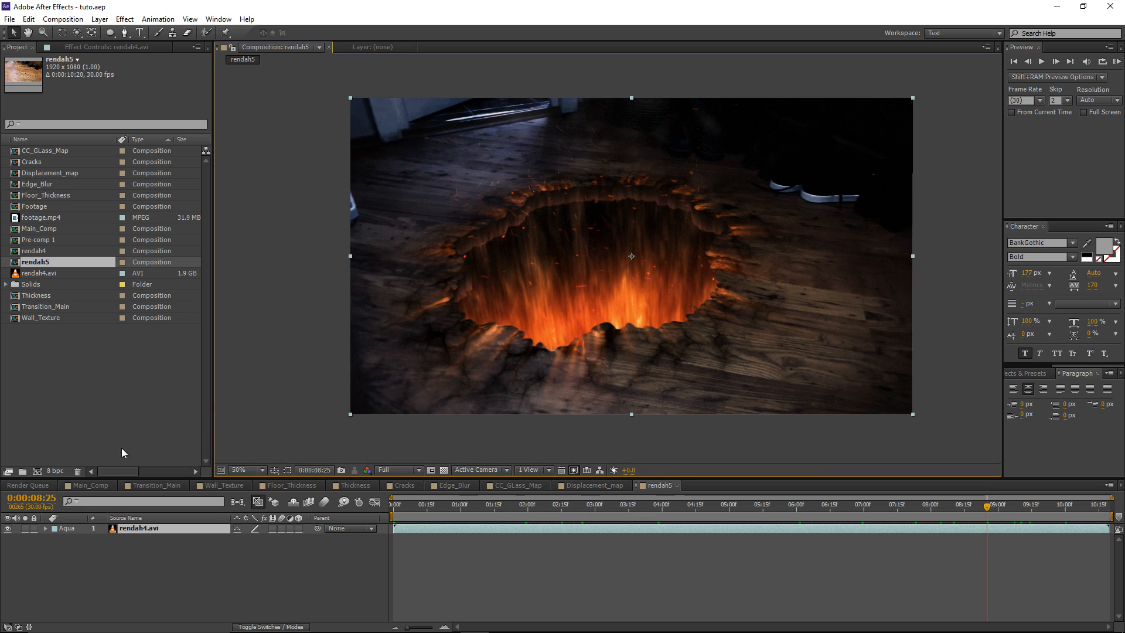
In Main_Comp, duplicate the lowest Transition_Main layer, move the copy directly below 3D Tracker Camera 2 and make it visible
left_click(79, 486)
scroll(171, 579, "down", 2)
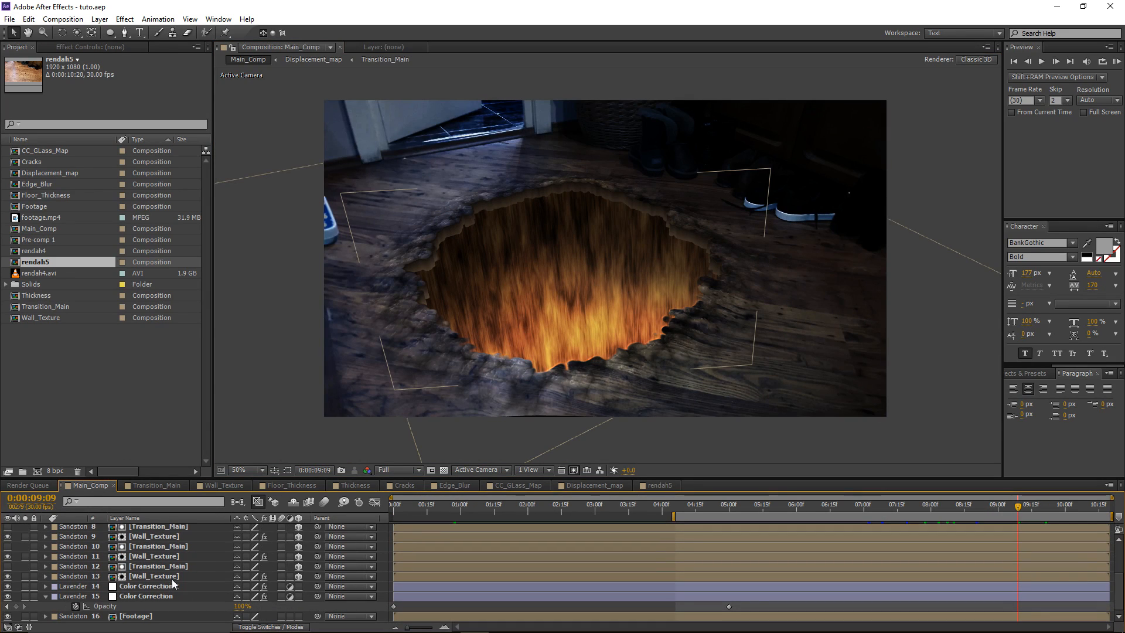
left_click(143, 567)
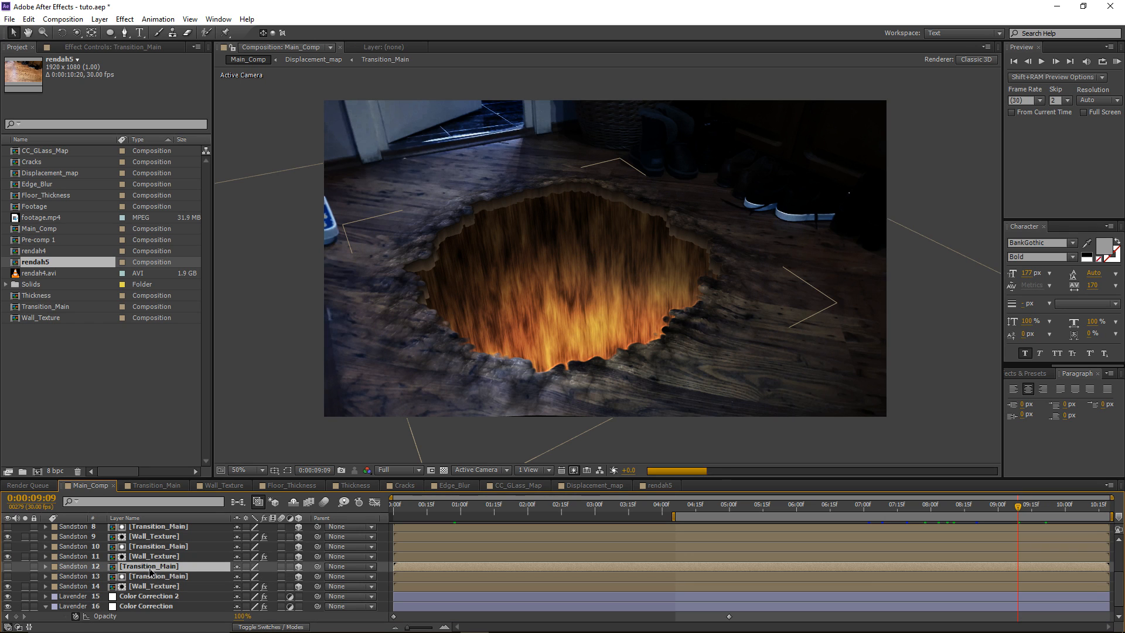
scroll(149, 563, "up", 3)
left_click_drag(149, 530, 162, 552)
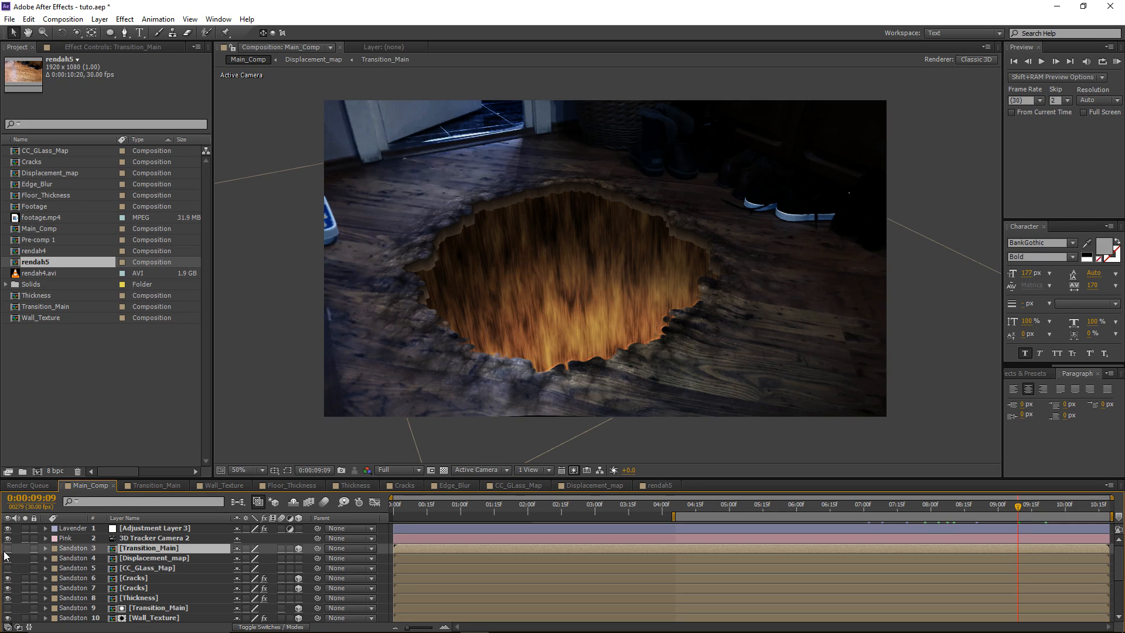
left_click(7, 549)
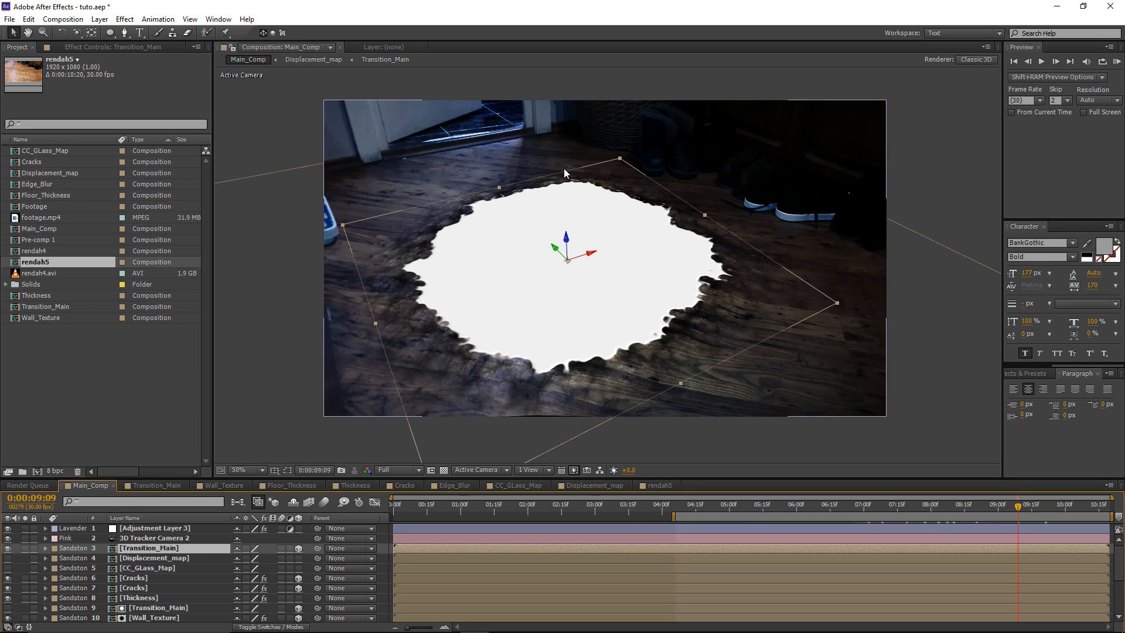
At 0:00:08:29, apply the Find Edges effect to the copied Transition_Main layer and enable its Invert option
left_click(996, 514)
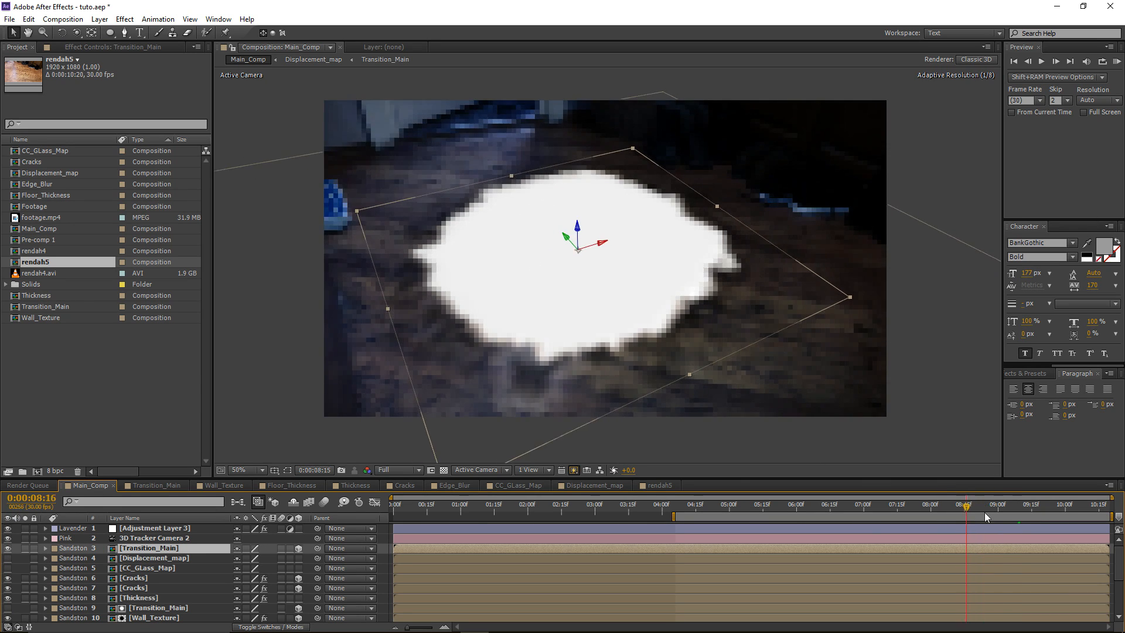
left_click(121, 47)
left_click(124, 19)
mouse_move(176, 307)
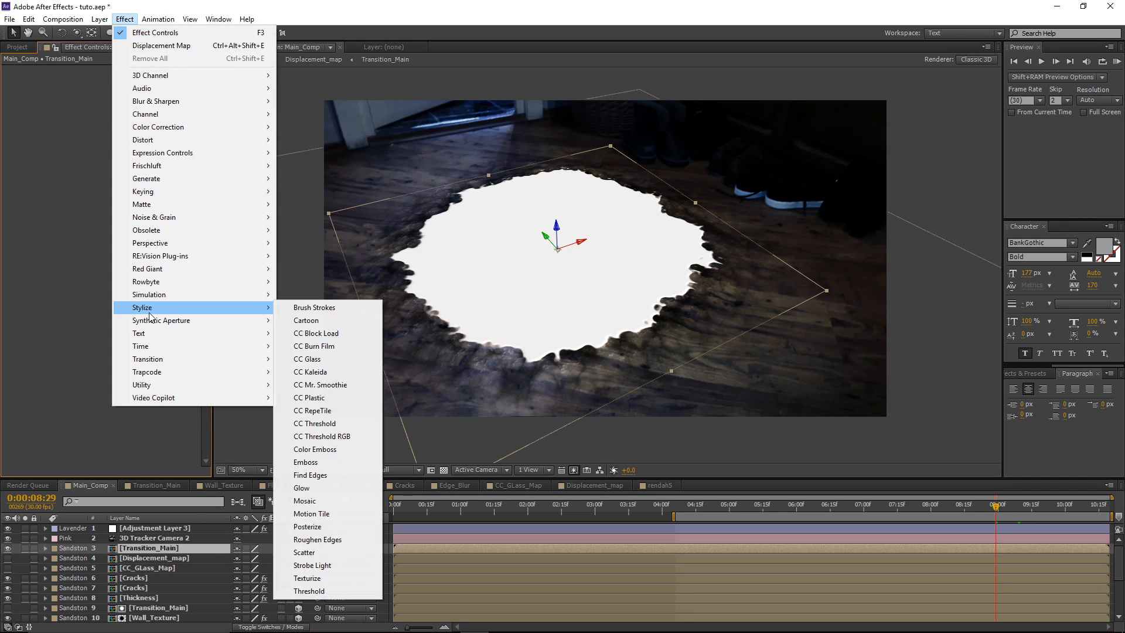
left_click(333, 473)
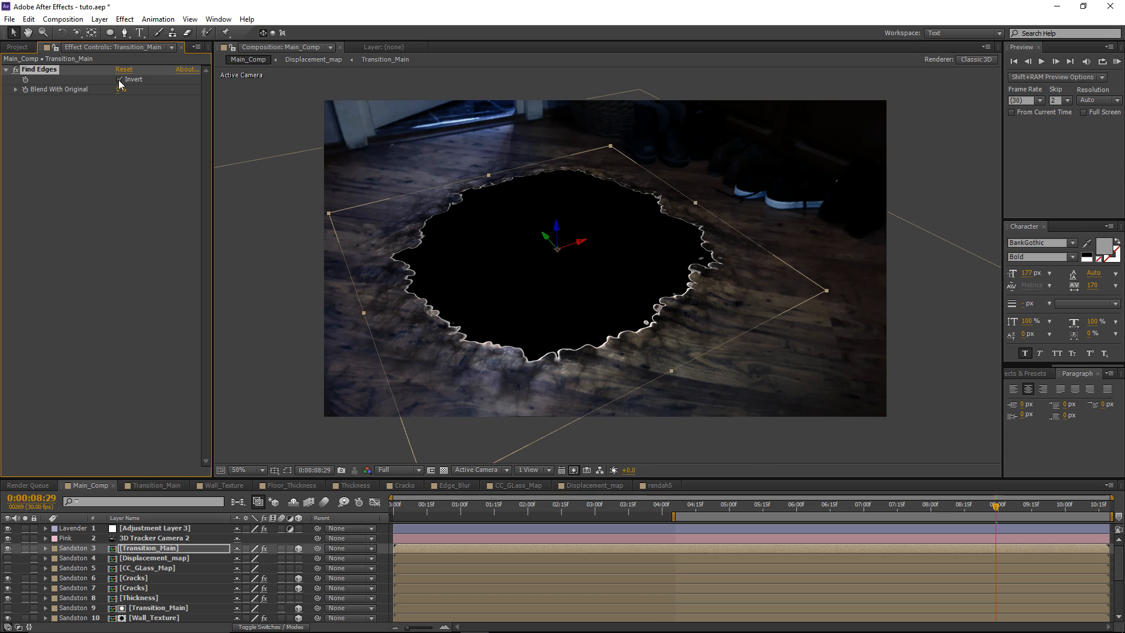
Add a Fractal Noise effect to the Transition_Main copy with its blending mode set to Multiply
left_click(125, 18)
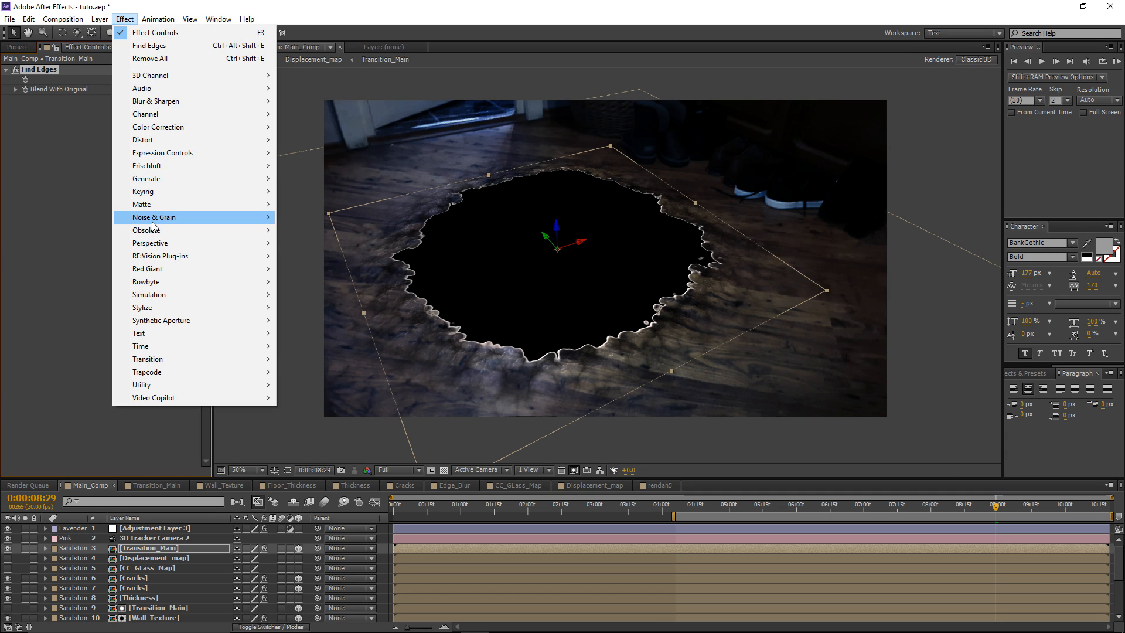
mouse_move(164, 218)
left_click(305, 243)
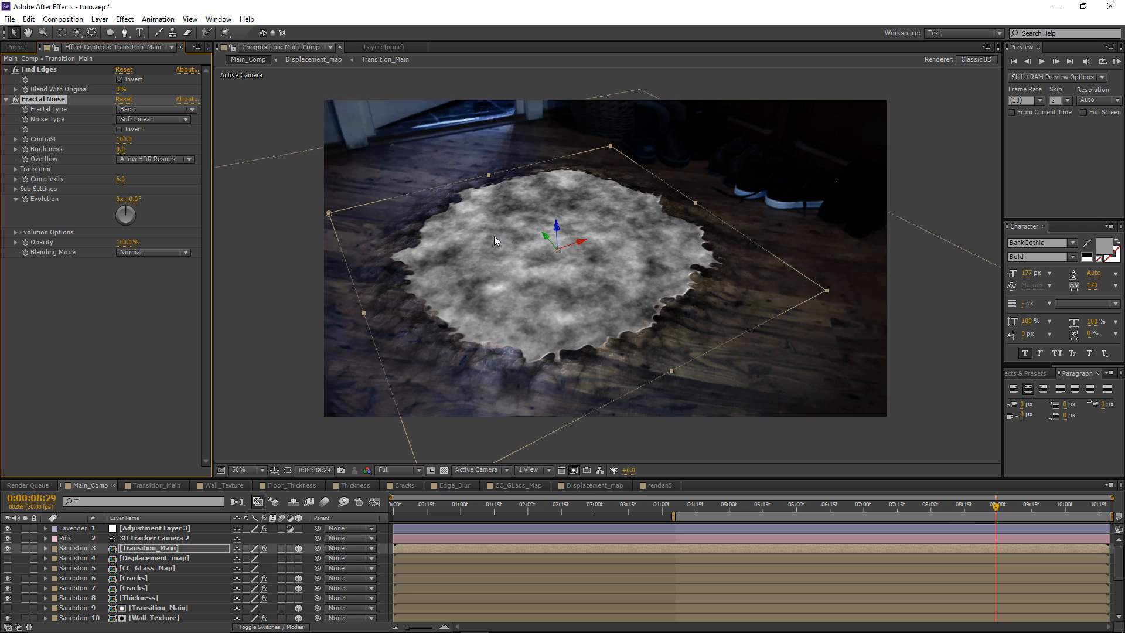
scroll(469, 258, "up", 2)
left_click(136, 254)
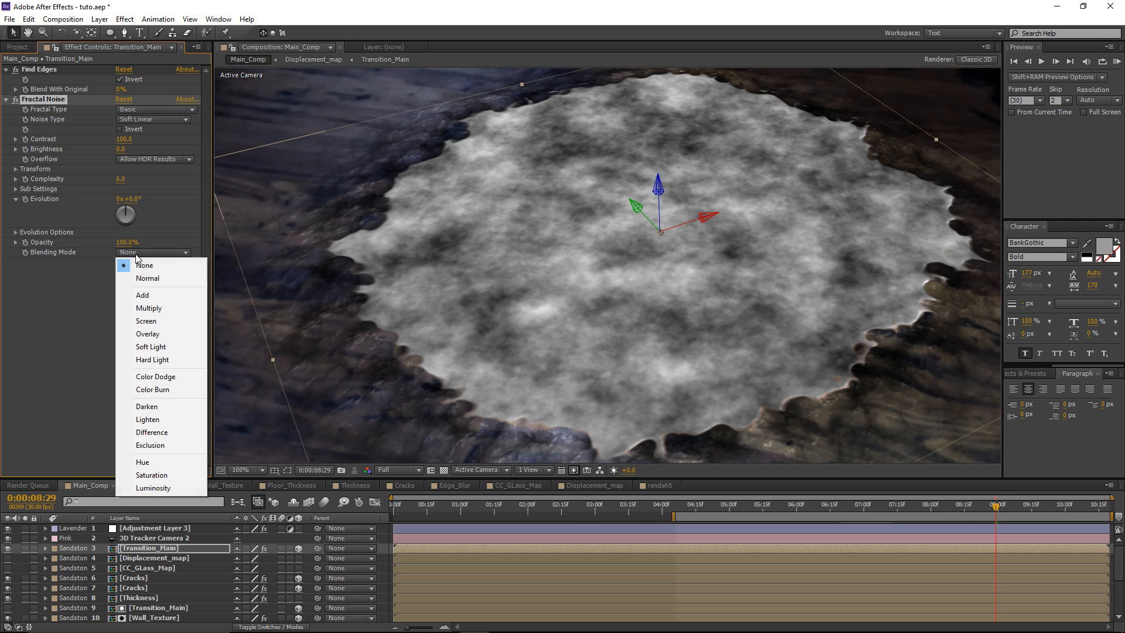
left_click(148, 309)
Set the Fractal Noise contrast to 232 and brightness to -16
left_click_drag(122, 144, 174, 142)
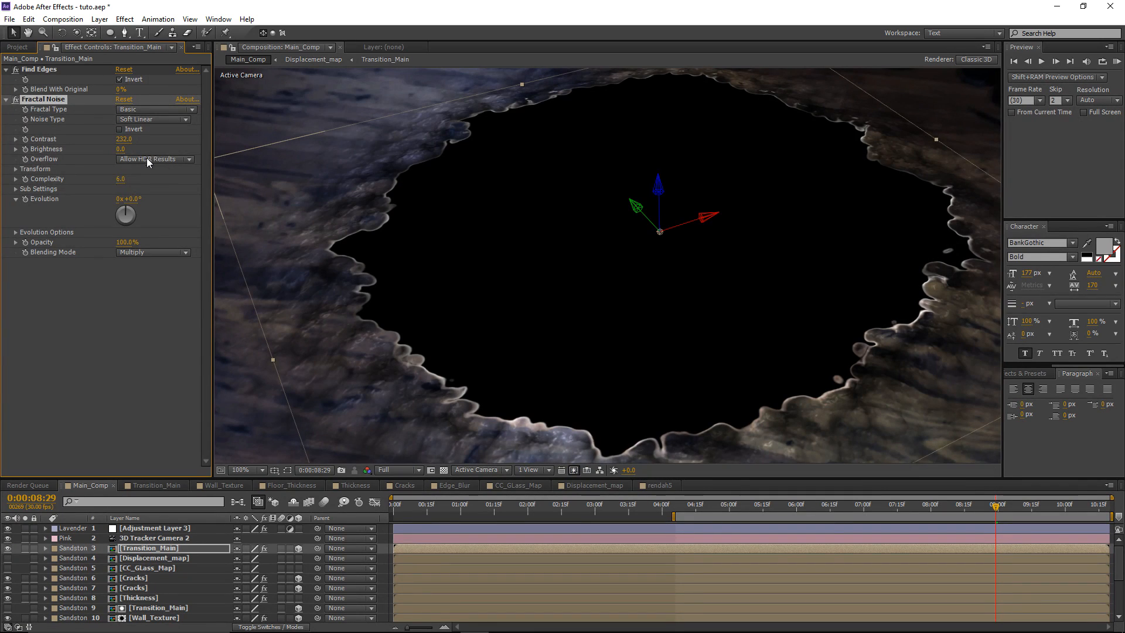
left_click_drag(391, 204, 415, 209)
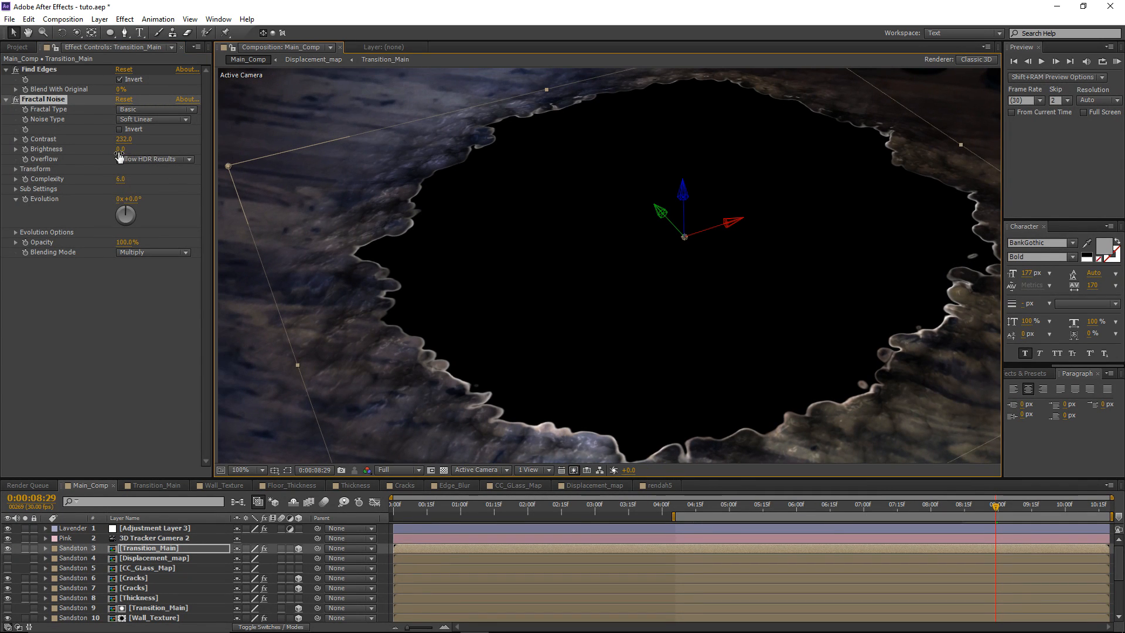
left_click_drag(119, 156, 112, 149)
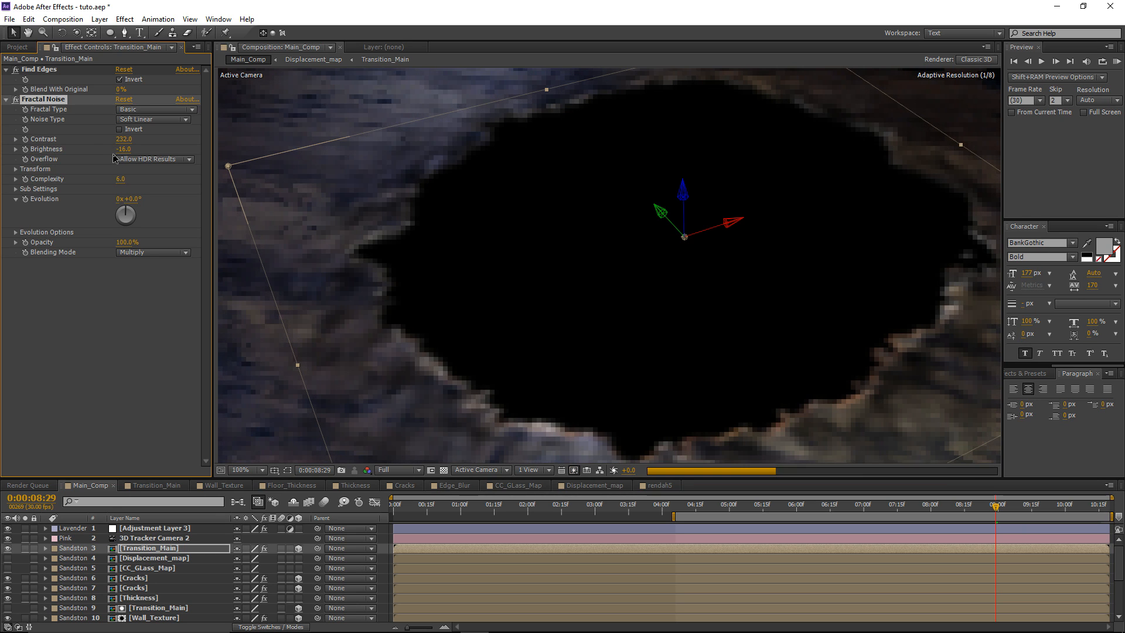
Solo the Transition_Main copy and set the Fractal Noise transform scale to 67
left_click(25, 548)
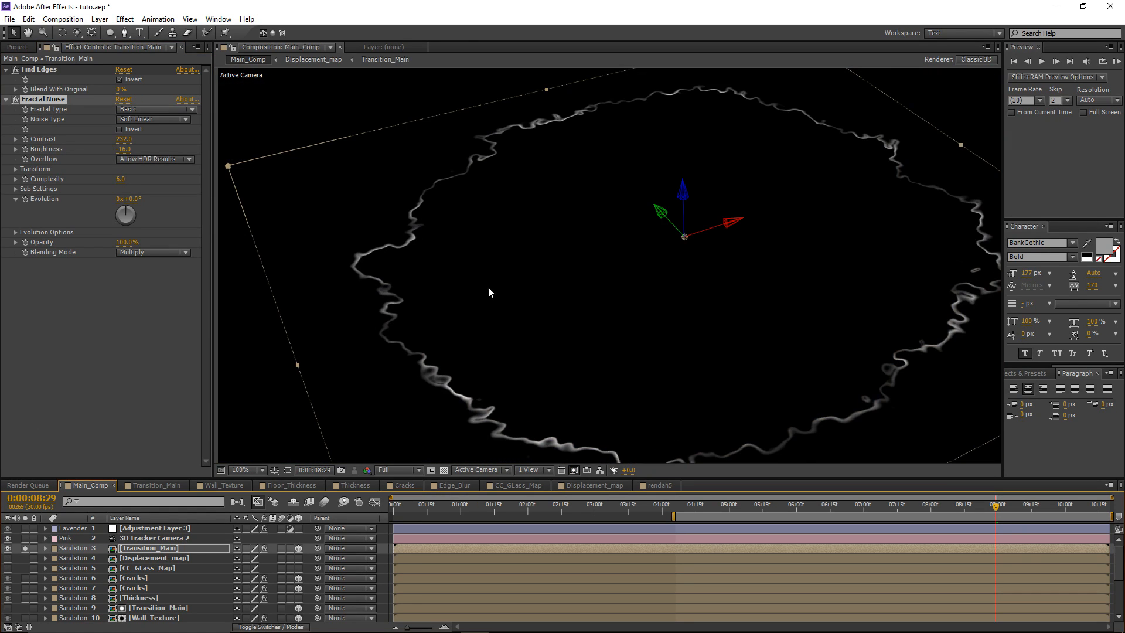
left_click_drag(479, 286, 438, 231)
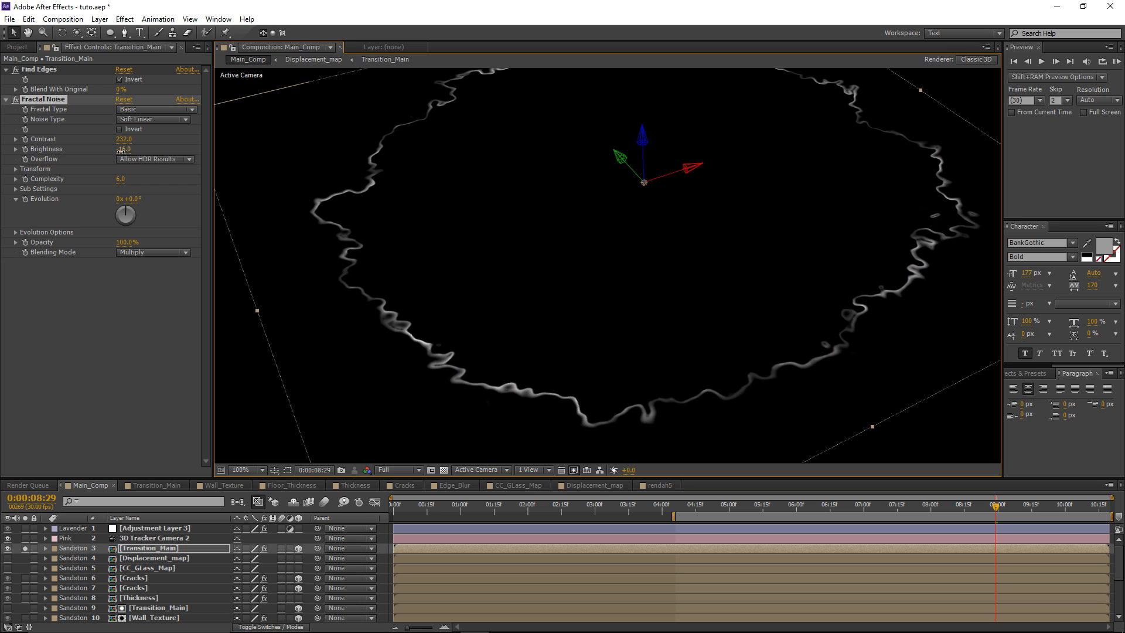
left_click_drag(120, 151, 120, 150)
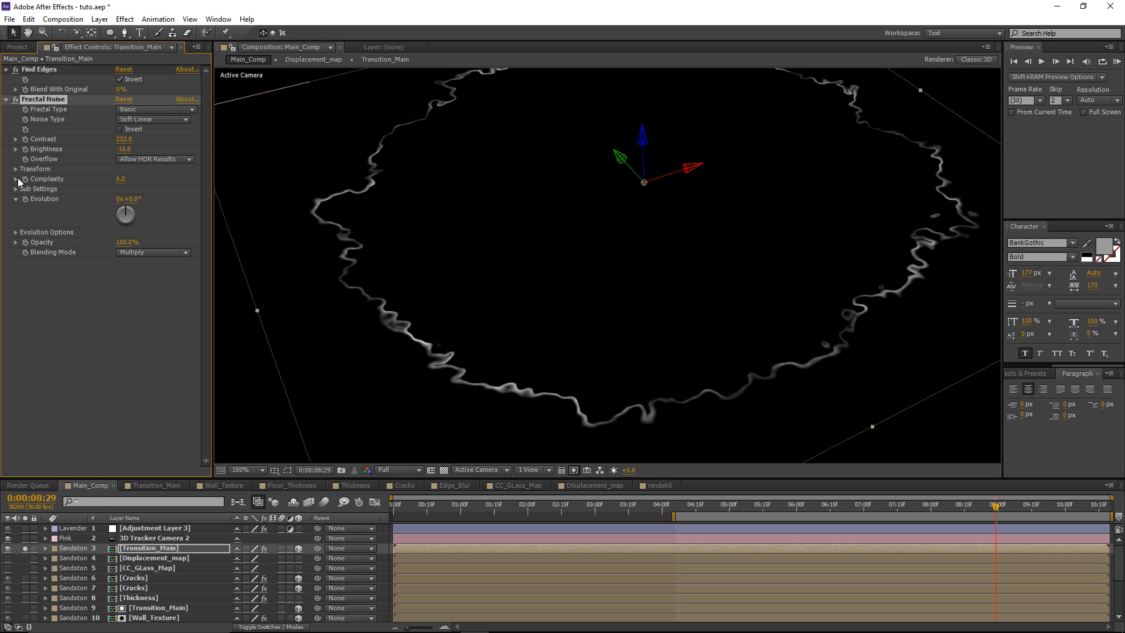
left_click(16, 169)
left_click_drag(127, 205, 109, 203)
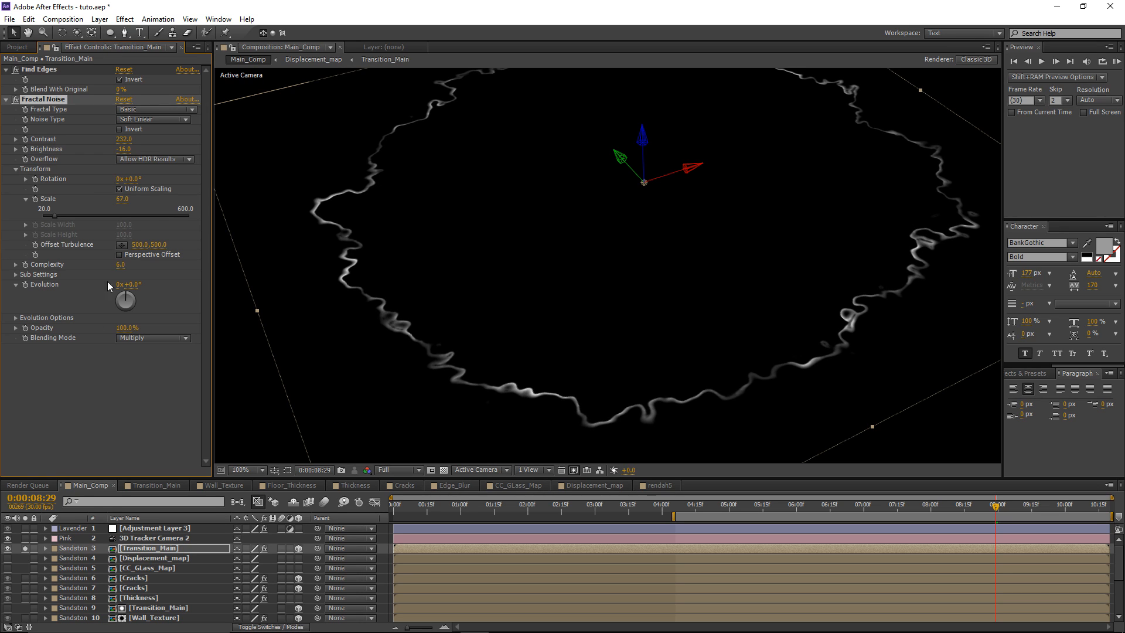
Animate the Fractal Noise evolution with the expression time*75, check it along the timeline up to 0:00:09:16 and collapse the layer
left_click_drag(136, 285, 246, 283)
left_click(25, 284, "alt")
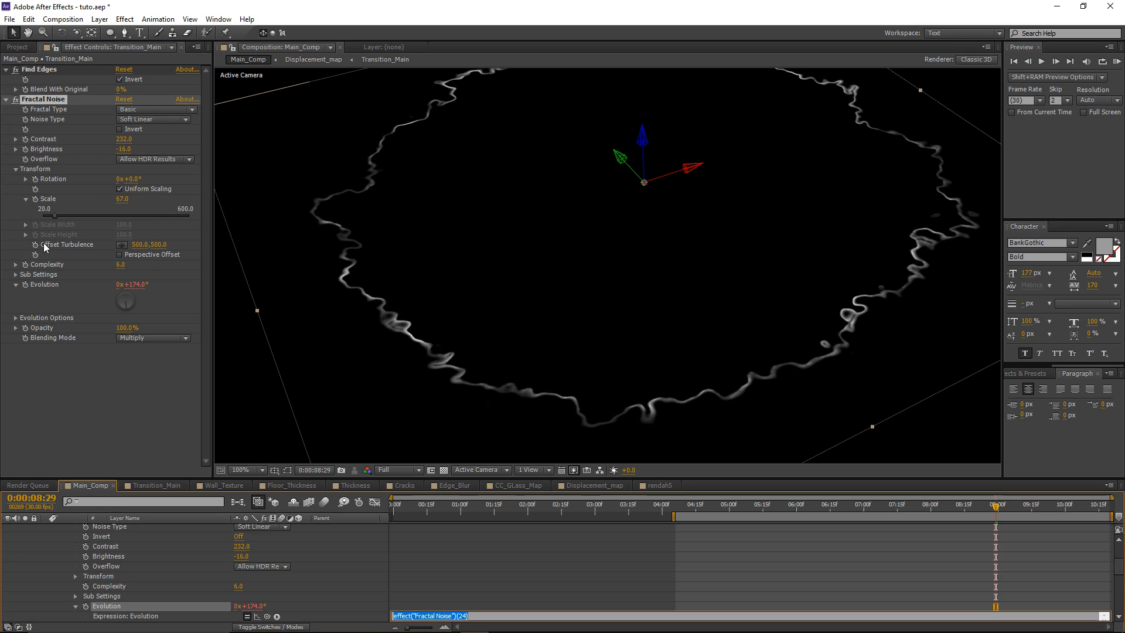
type("time*")
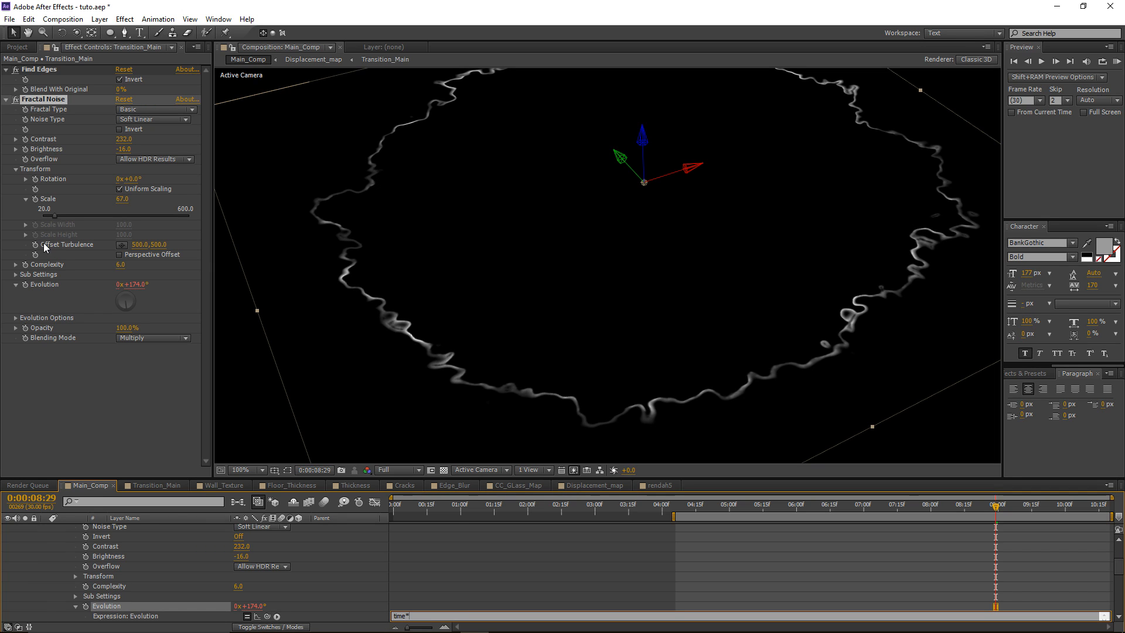
type("75")
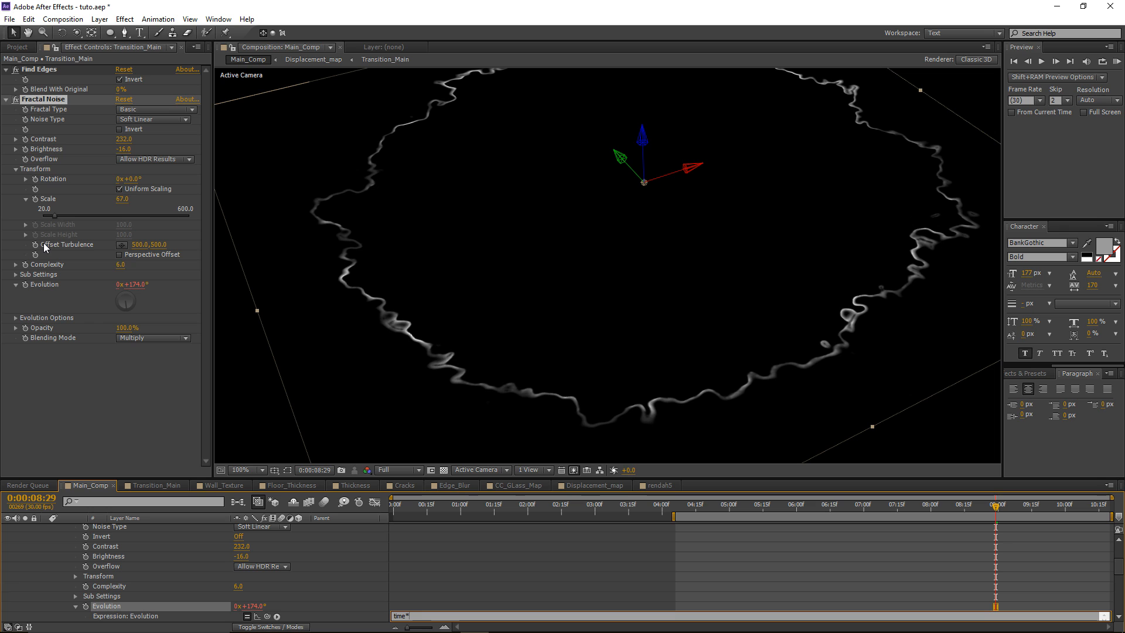
left_click(740, 574)
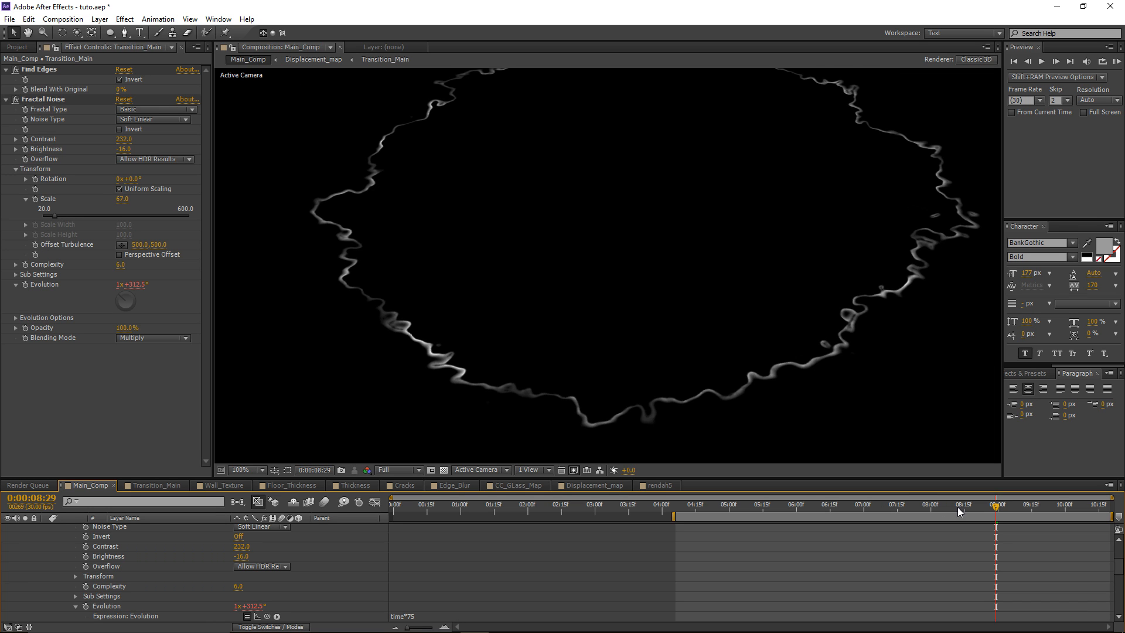
left_click_drag(993, 506, 1040, 505)
scroll(202, 565, "up", 3)
left_click(46, 549)
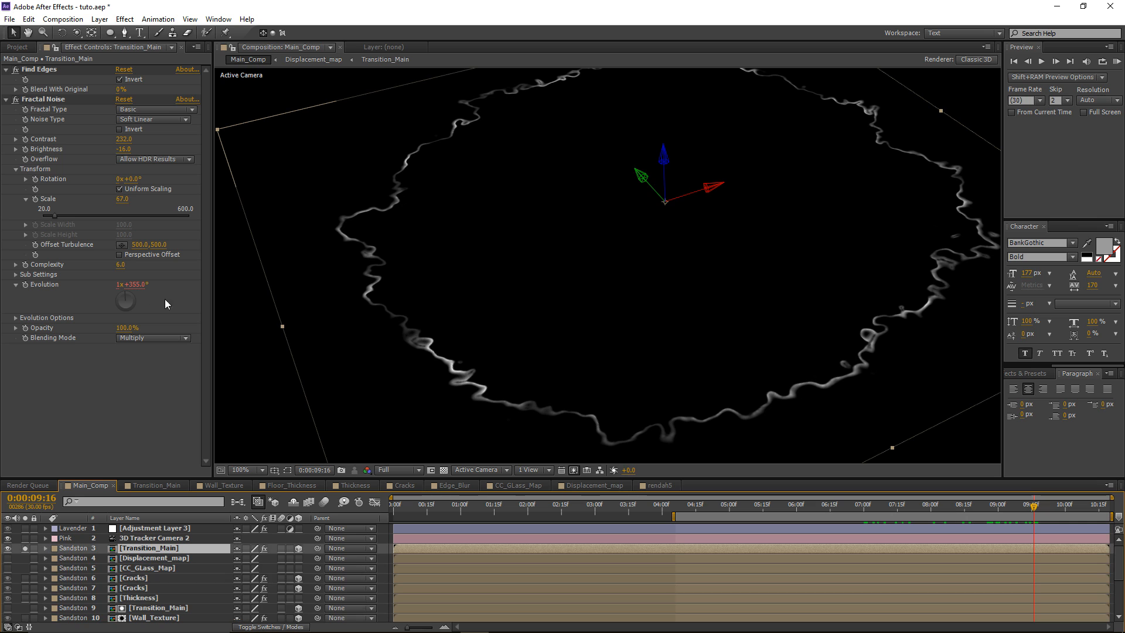
Add a Curves effect to the edge layer and pull the RGB curve below the diagonal at a shadow and a highlight point
left_click(125, 19)
mouse_move(151, 128)
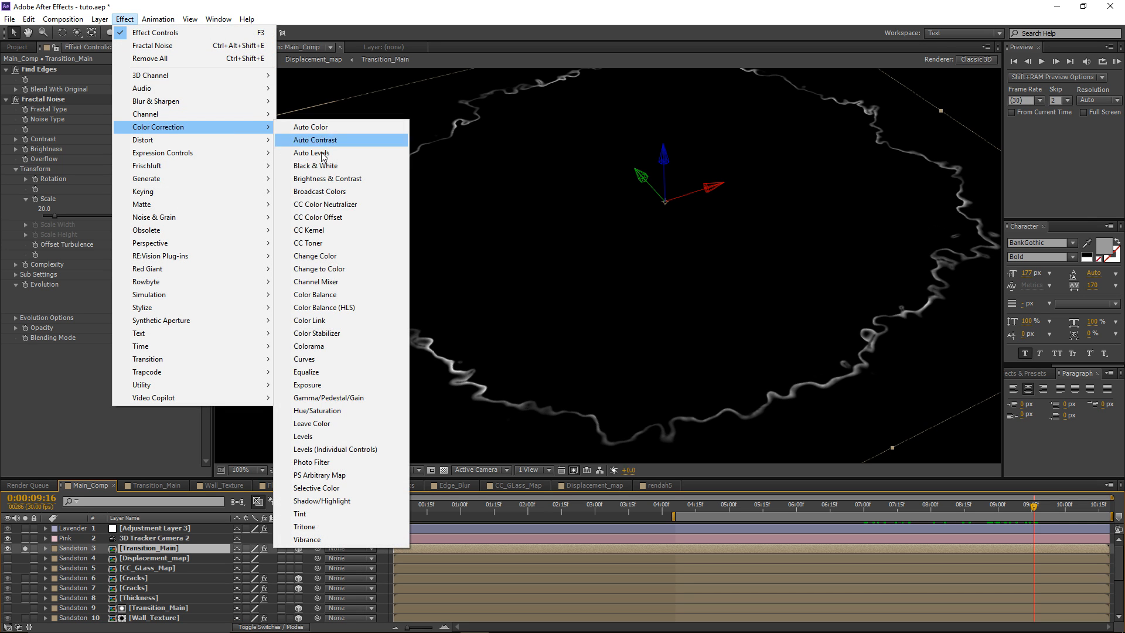
left_click(325, 360)
left_click_drag(43, 452, 49, 456)
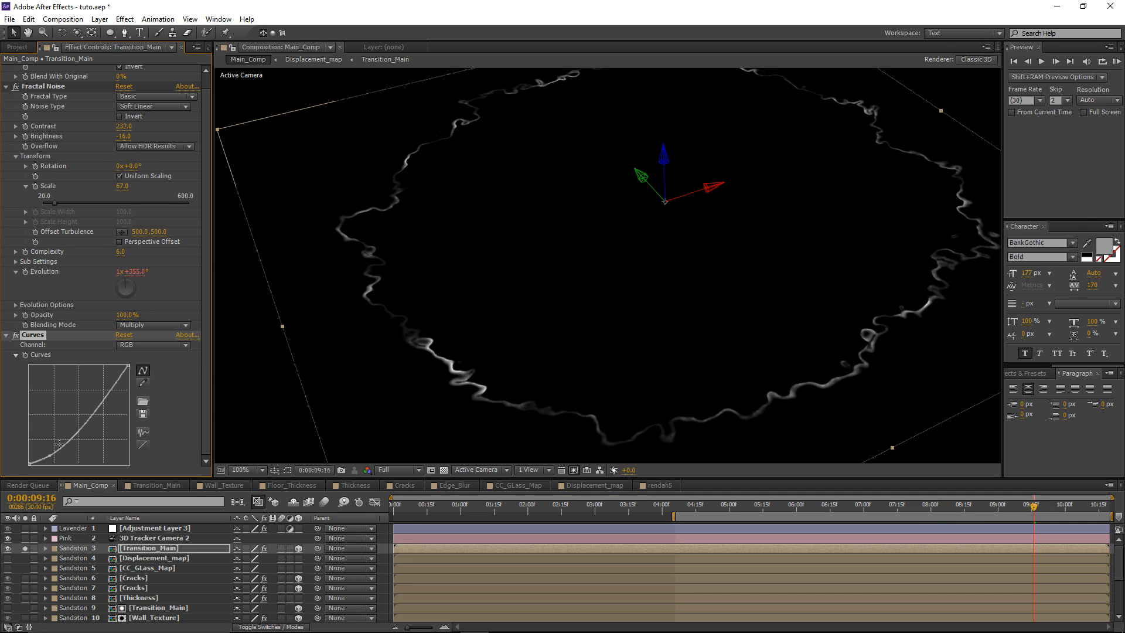
left_click_drag(99, 394, 110, 391)
Add a Tritone effect to the edge layer and set its midtones to a saturated orange
left_click(125, 19)
mouse_move(159, 127)
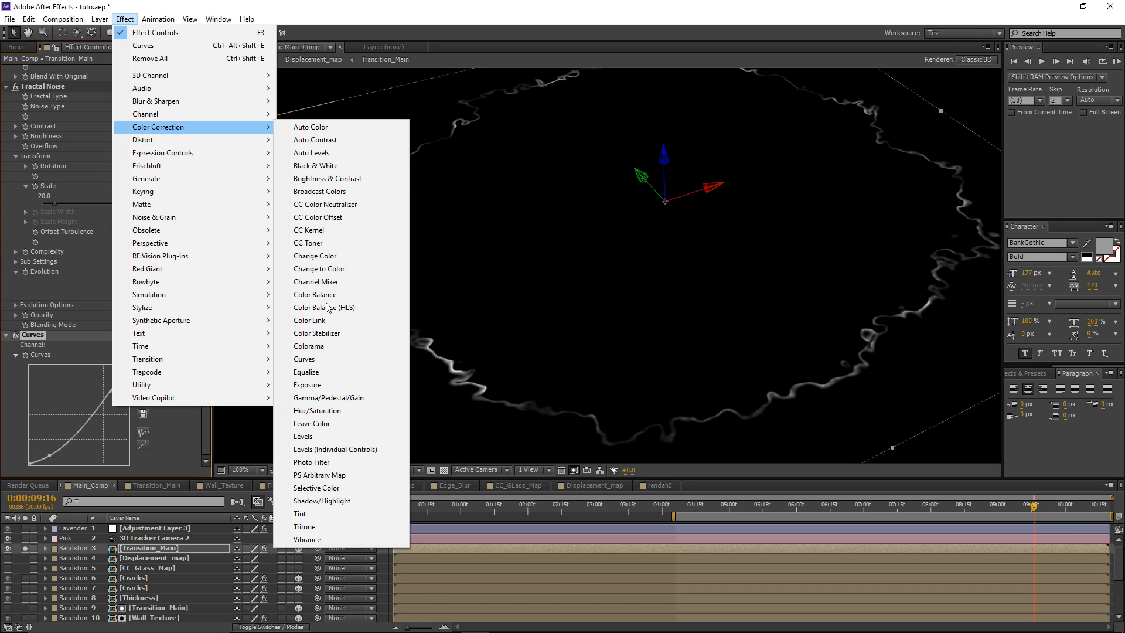
left_click(302, 527)
left_click(122, 452)
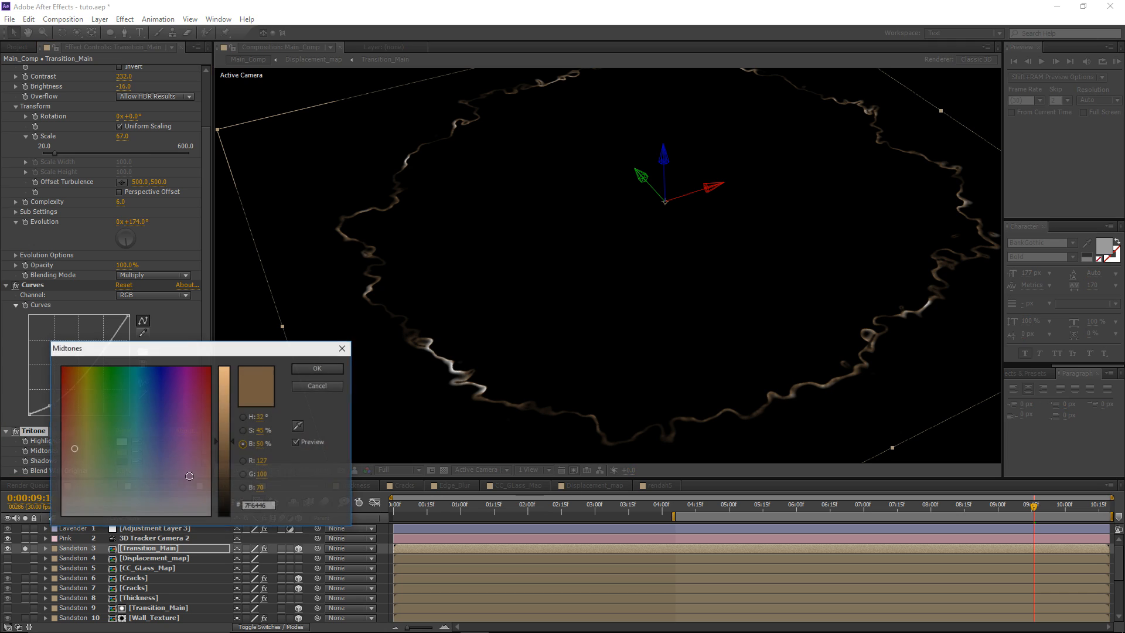
left_click(243, 417)
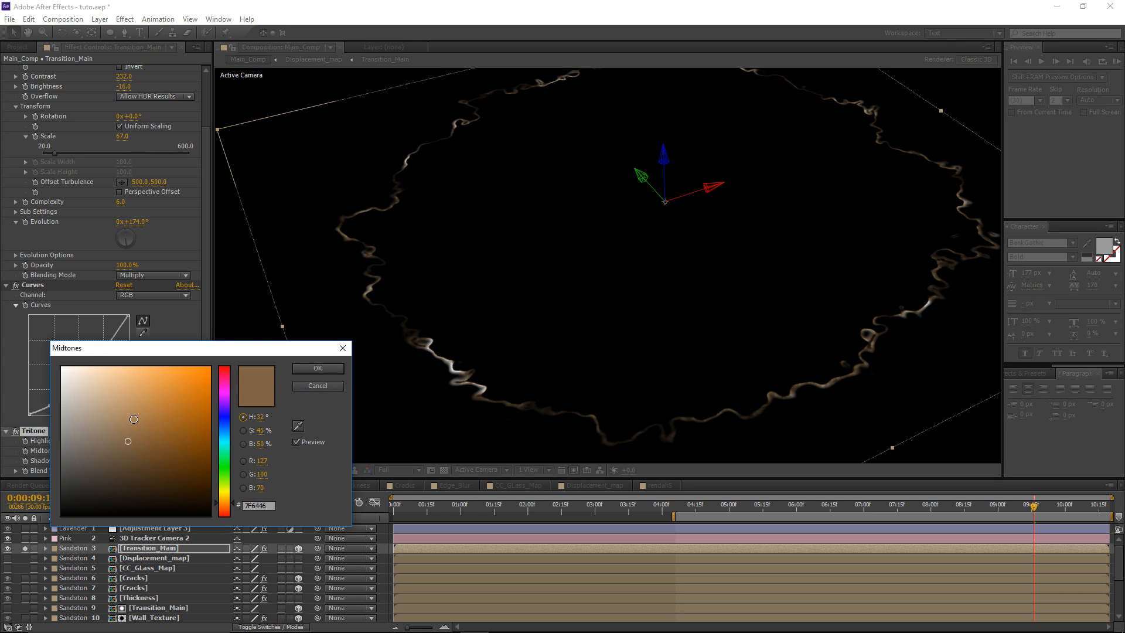
left_click(187, 397)
left_click_drag(228, 500, 232, 506)
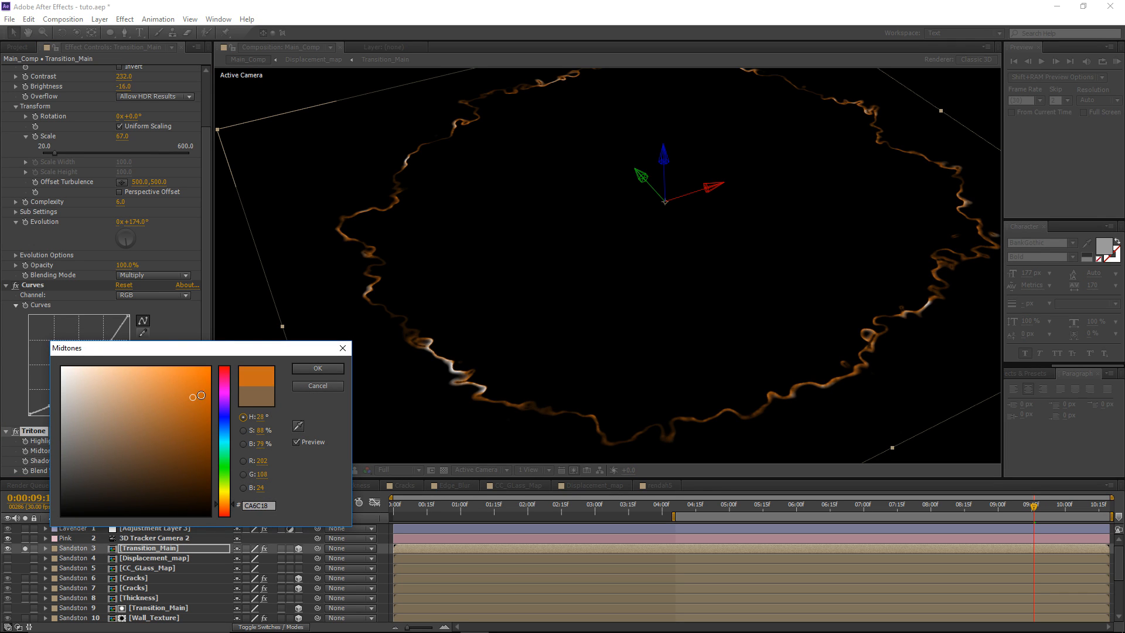
left_click(308, 369)
Set the Tritone highlights to a fully saturated golden yellow
left_click(122, 441)
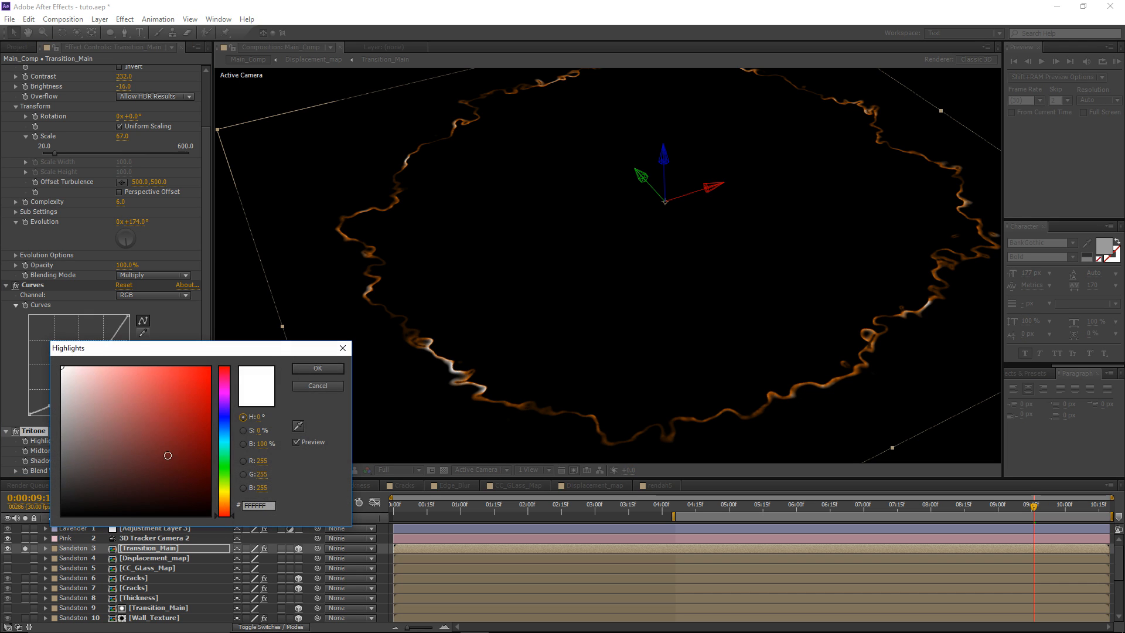
left_click(223, 502)
left_click_drag(221, 500, 223, 496)
left_click_drag(171, 414, 212, 367)
left_click(309, 367)
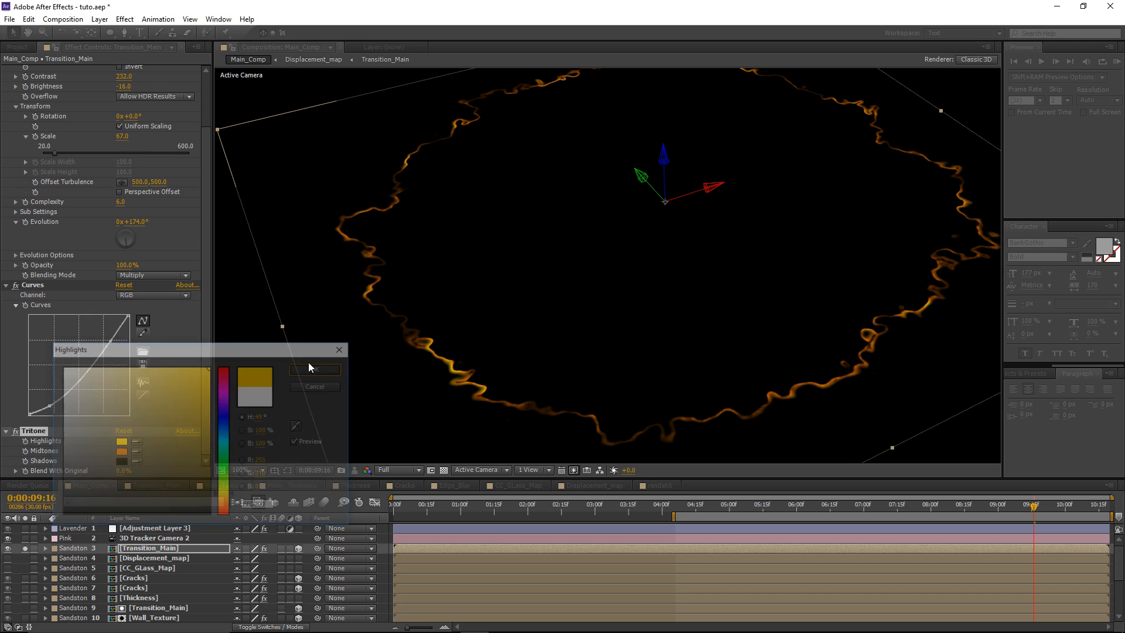
Apply the CC Radial Fast Blur effect to the edge layer after Tritone
scroll(359, 178, "down", 1)
left_click(125, 18)
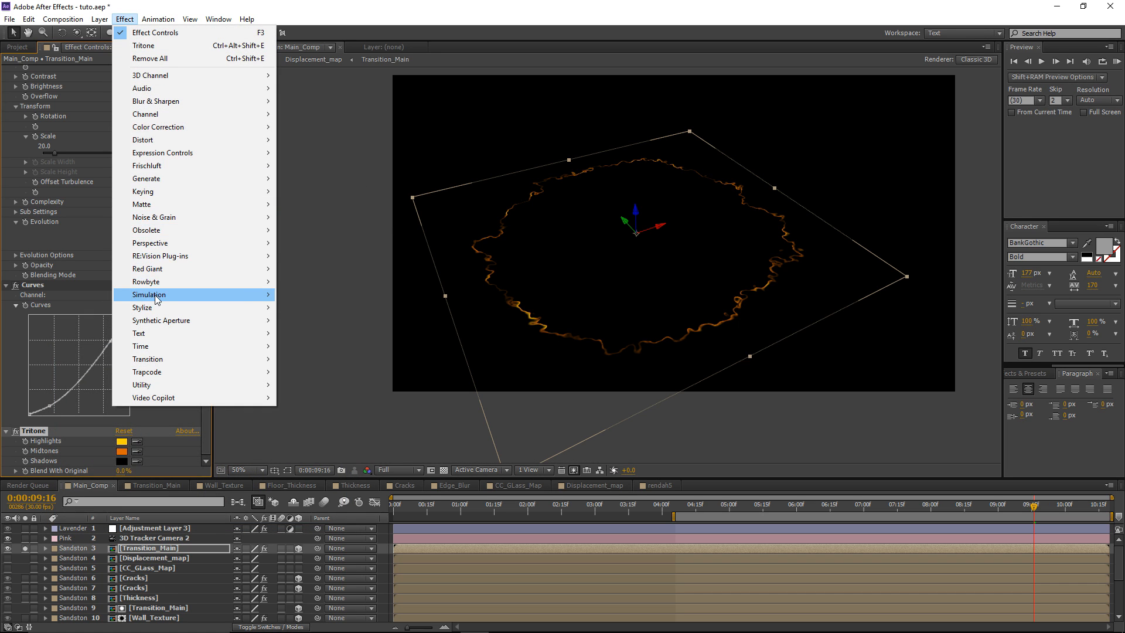
mouse_move(194, 102)
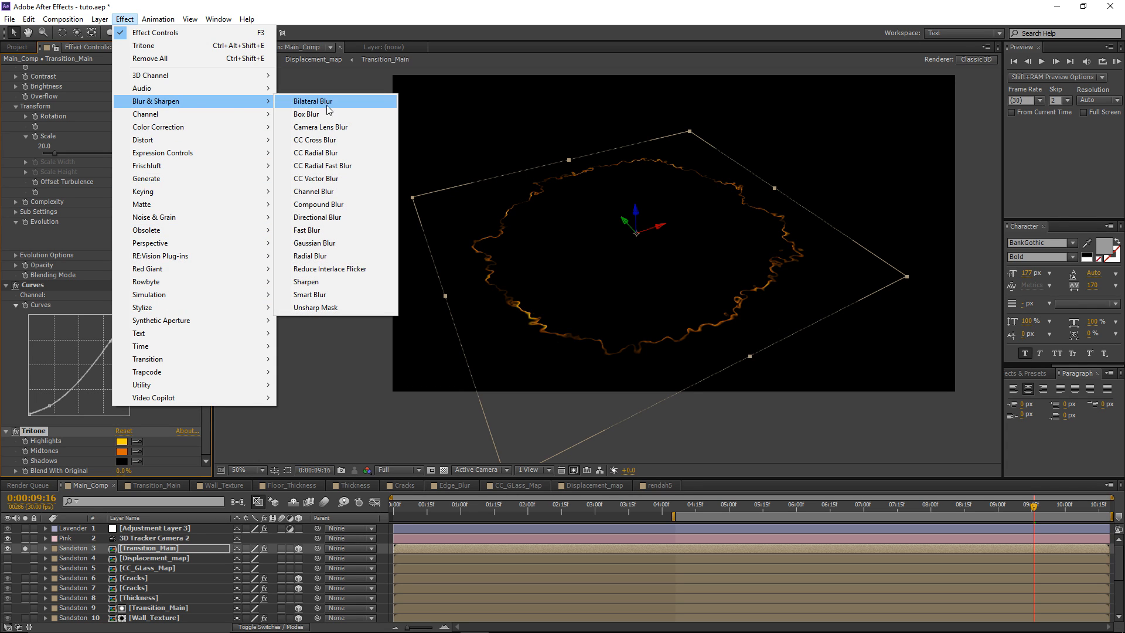
left_click(346, 165)
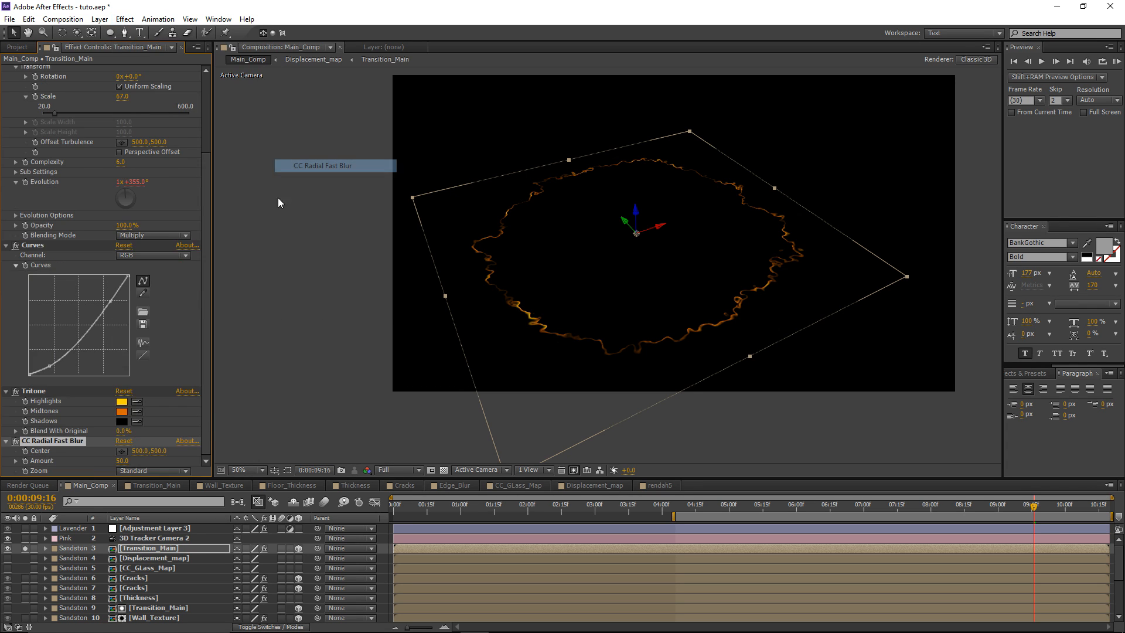
Set CC Radial Fast Blur's zoom to Brightest and amount to 79, and move the current time to 0:00:08:01
left_click(130, 471)
left_click(149, 496)
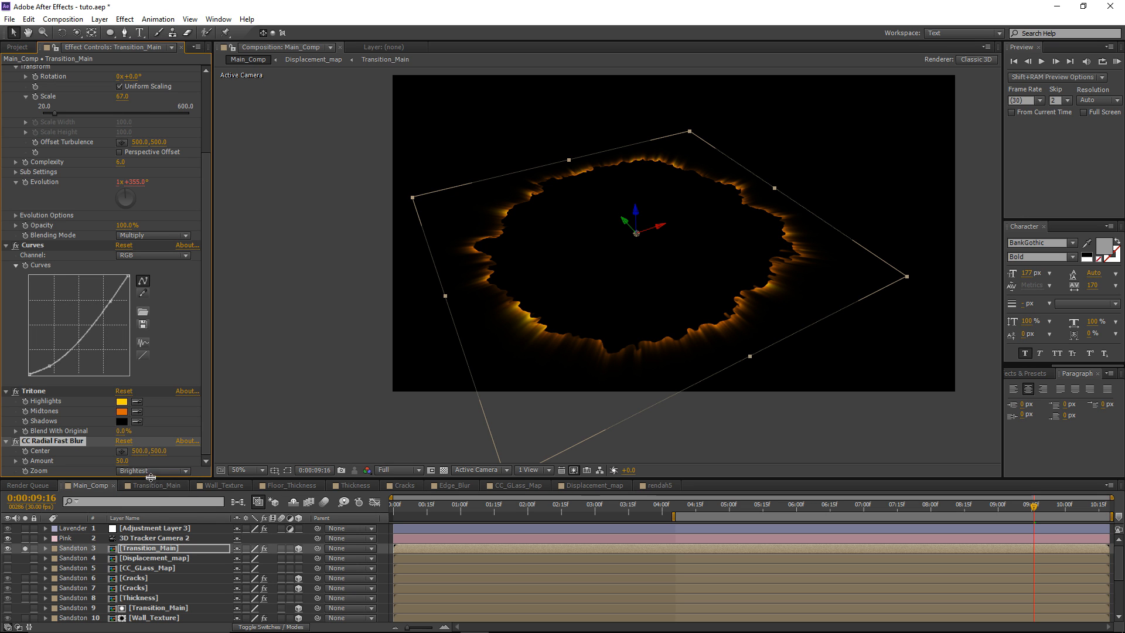
left_click_drag(124, 467, 145, 462)
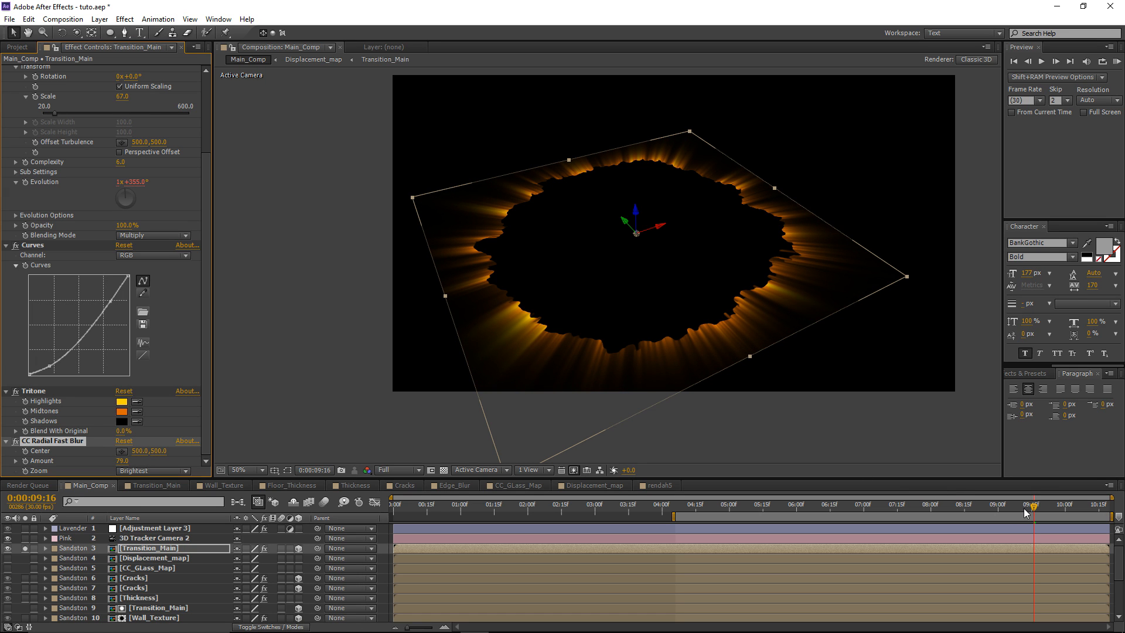
left_click_drag(1025, 510, 933, 506)
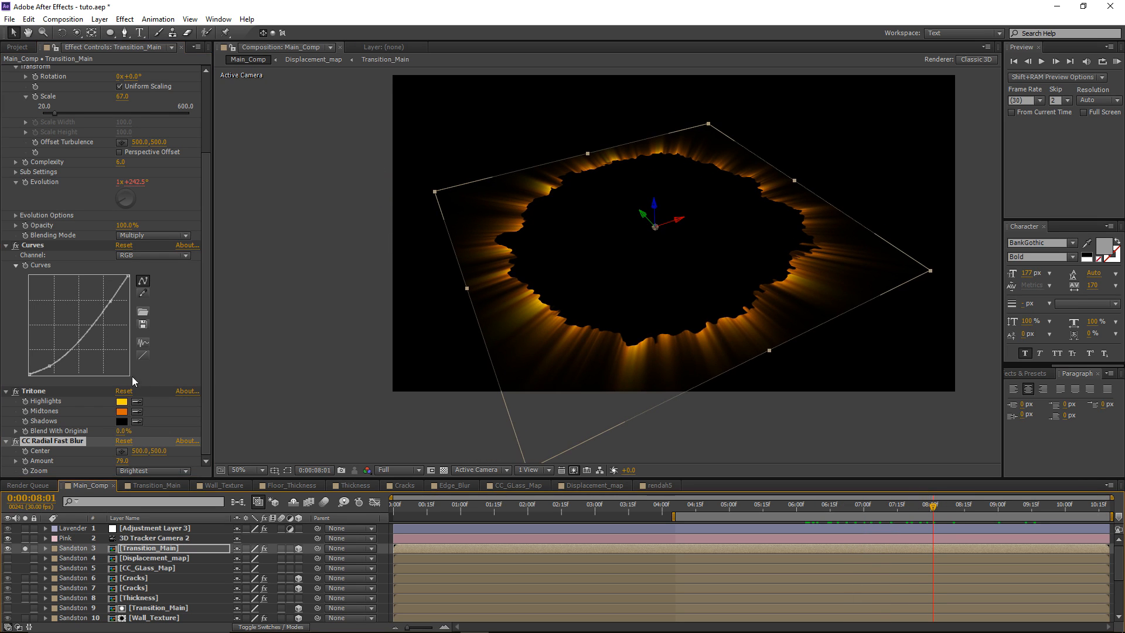
Pull the shadow and highlight points of the edge layer's RGB curve further down and outward for more contrast
left_click(146, 254)
left_click(153, 267)
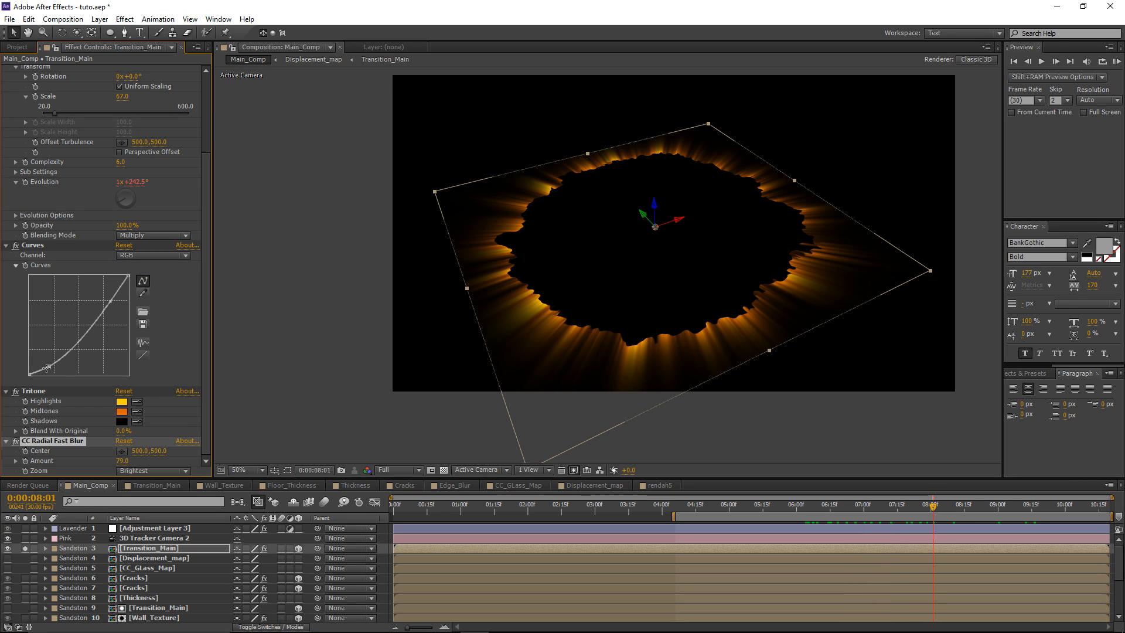
left_click_drag(50, 367, 64, 369)
left_click_drag(110, 301, 112, 309)
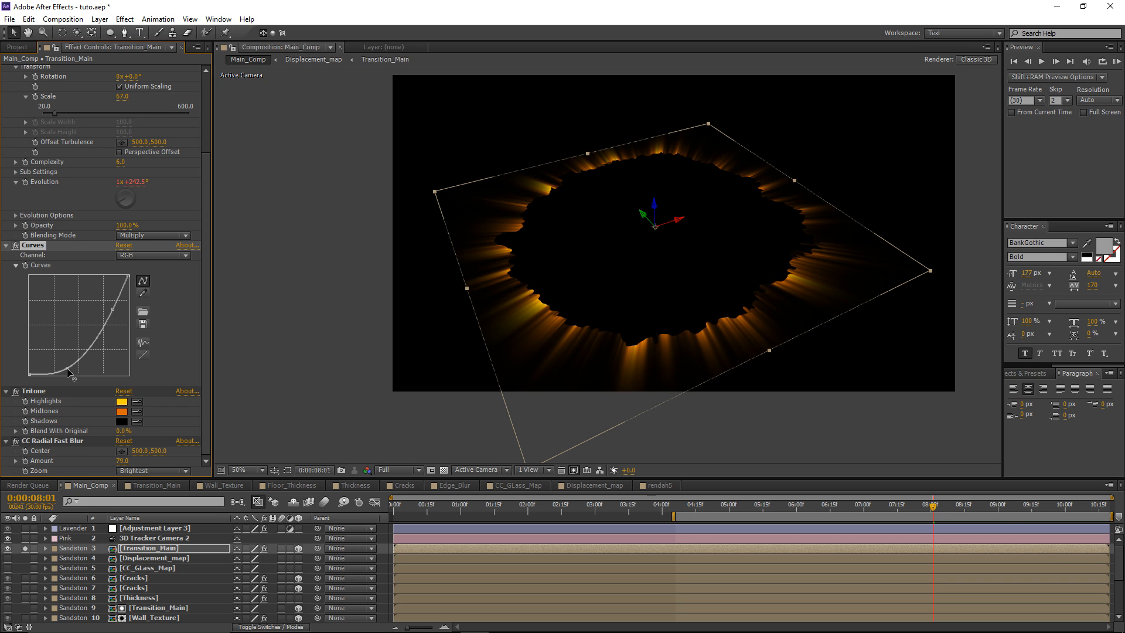
left_click_drag(69, 371, 72, 374)
left_click_drag(114, 309, 117, 317)
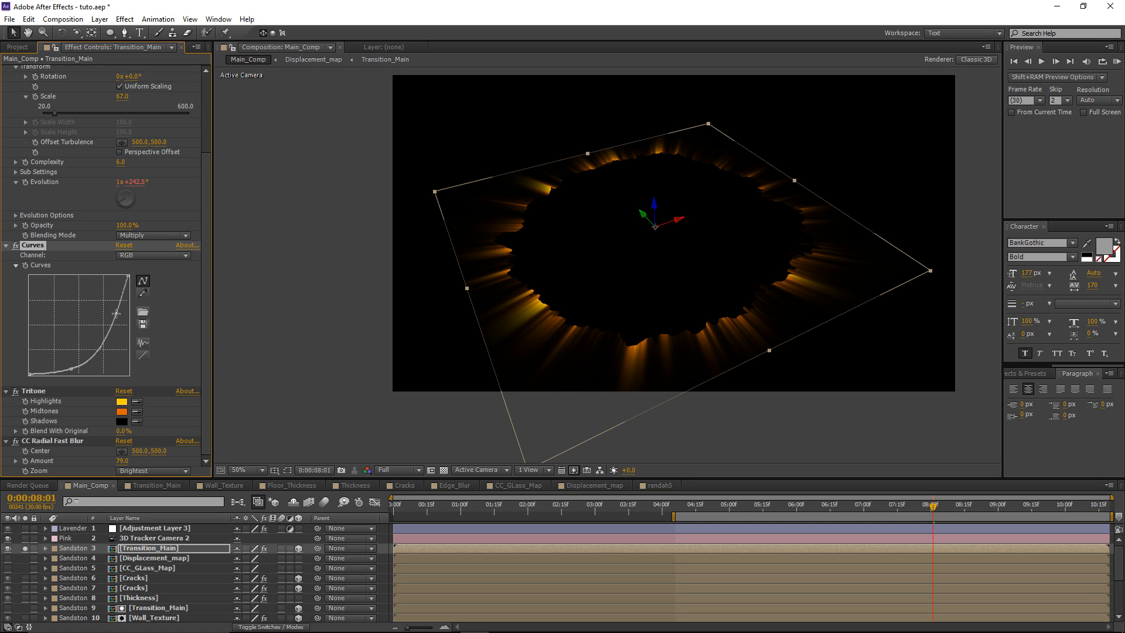
Add a Glow effect to the edge layer with a radius of 102 and a threshold of 47.5%
left_click(125, 18)
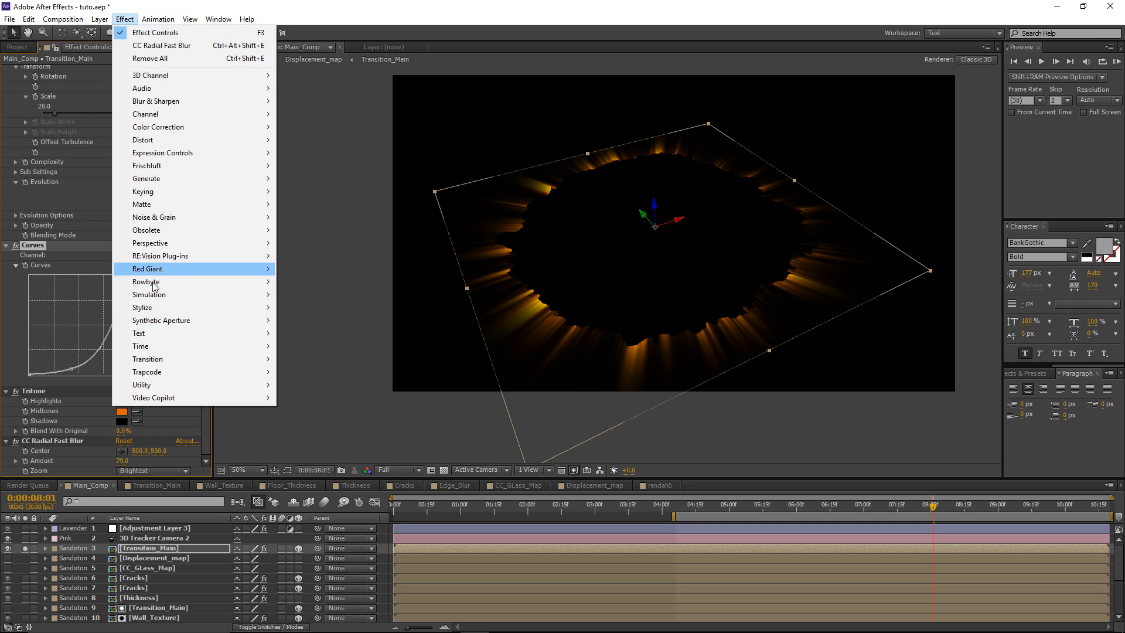
mouse_move(153, 307)
left_click(301, 495)
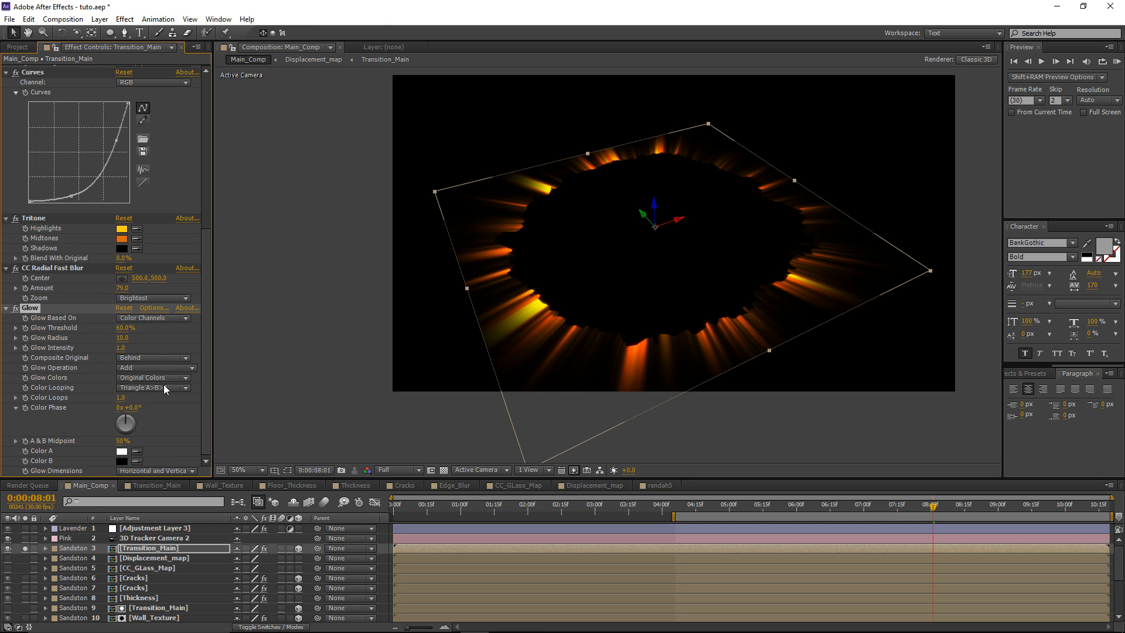
left_click_drag(126, 339, 150, 331)
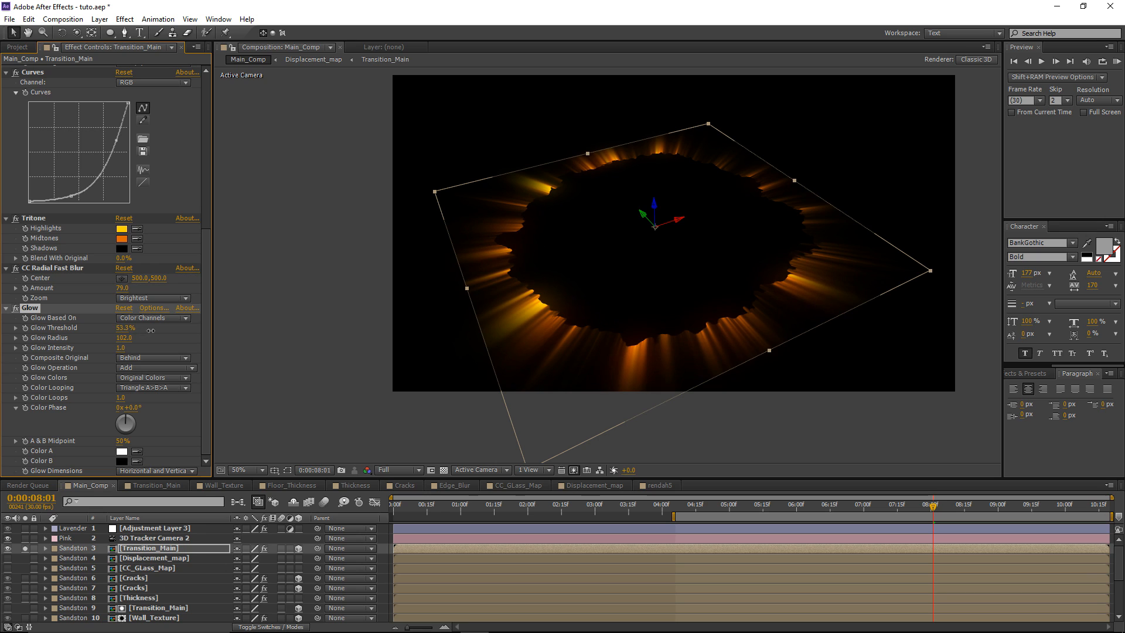
Turn off solo on the upper Transition_Main layer and set its blending mode to Add
left_click(135, 550)
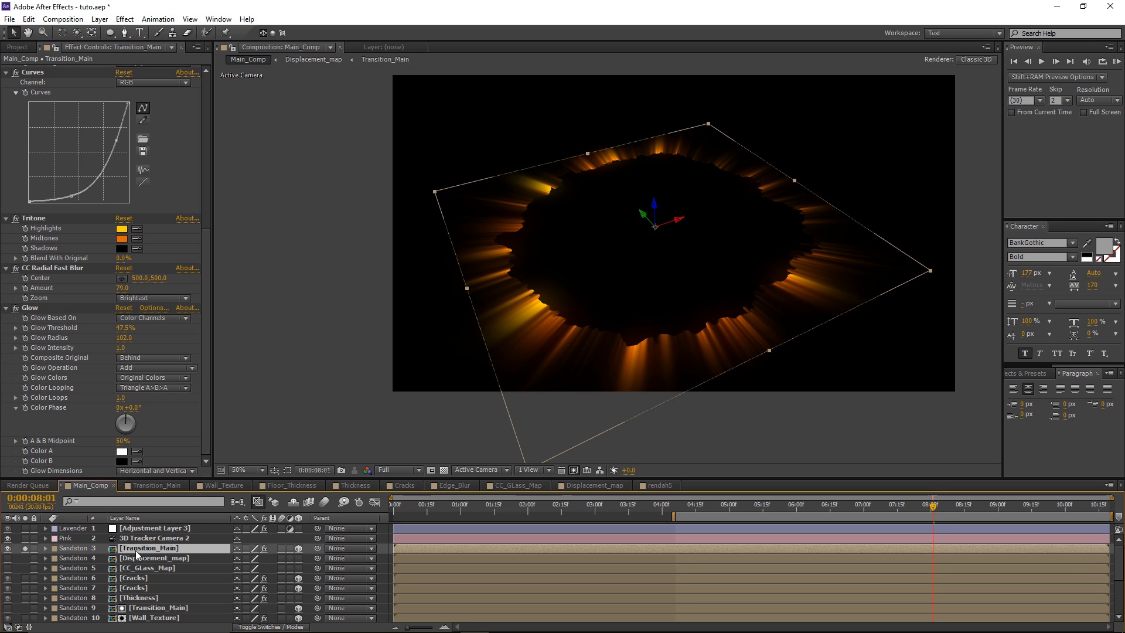
key("F4")
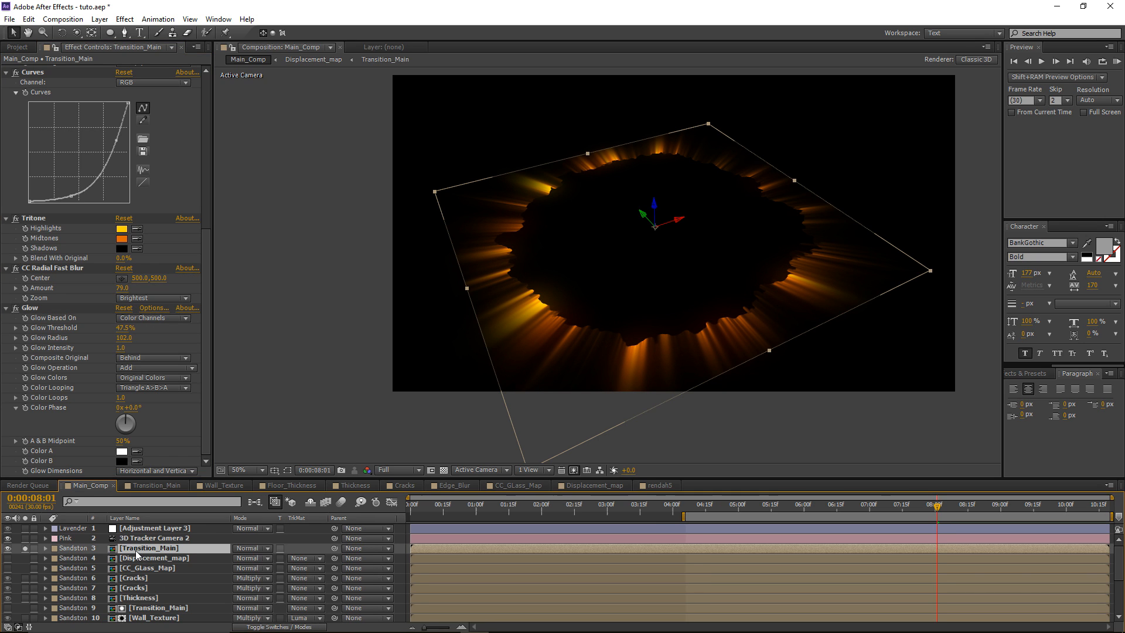
left_click(24, 549)
left_click(249, 550)
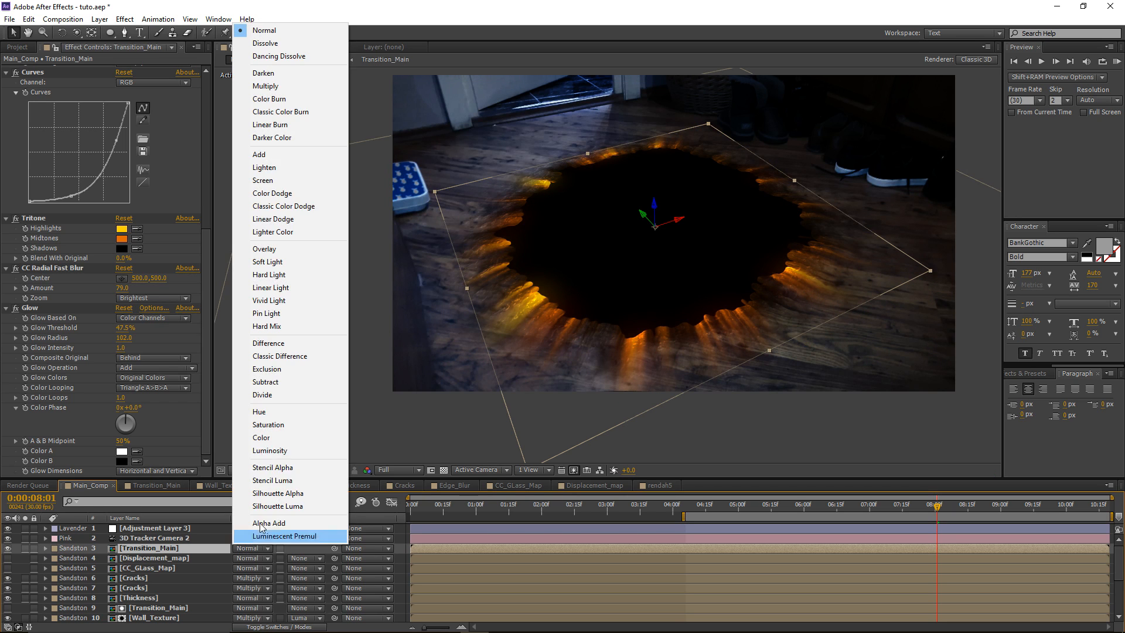
left_click(272, 158)
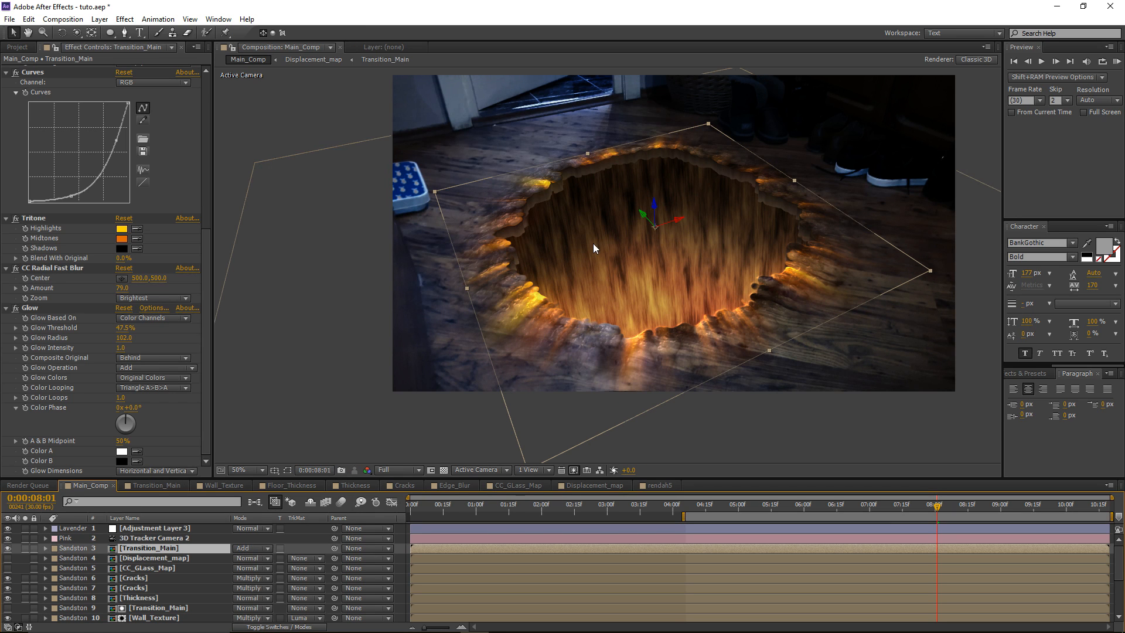
Examine the glowing rim around the floor hole up close in the composition view
scroll(594, 247, "up", 1)
left_click_drag(467, 252, 494, 215)
scroll(512, 248, "down", 1)
left_click_drag(588, 210, 504, 236)
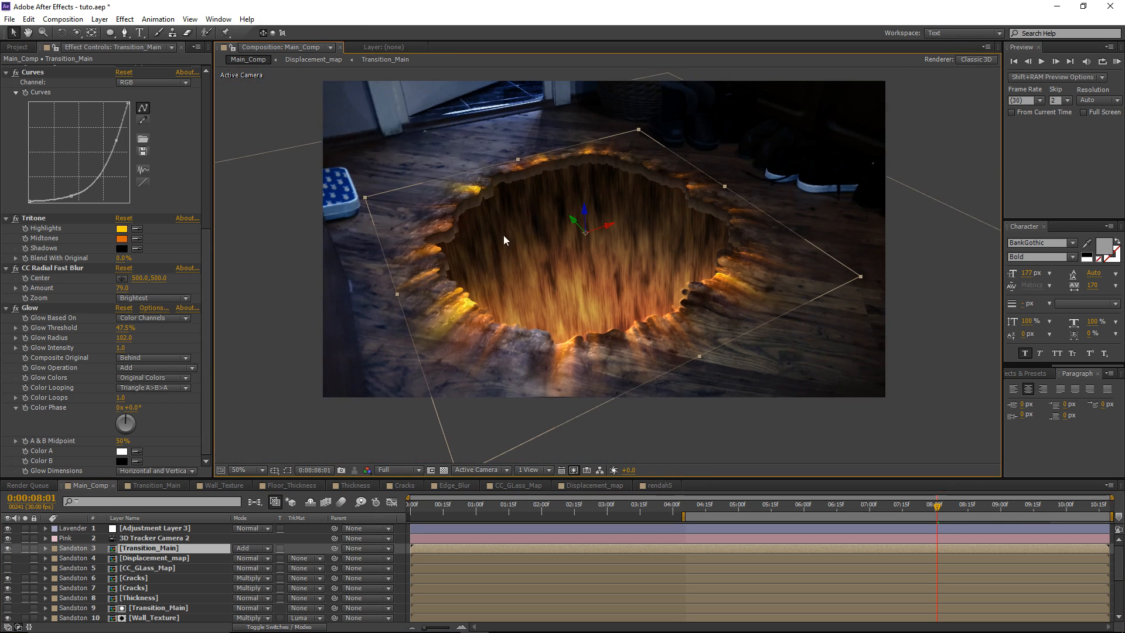
scroll(669, 276, "up", 1)
left_click_drag(317, 305, 474, 274)
scroll(498, 267, "down", 1)
left_click_drag(531, 252, 497, 265)
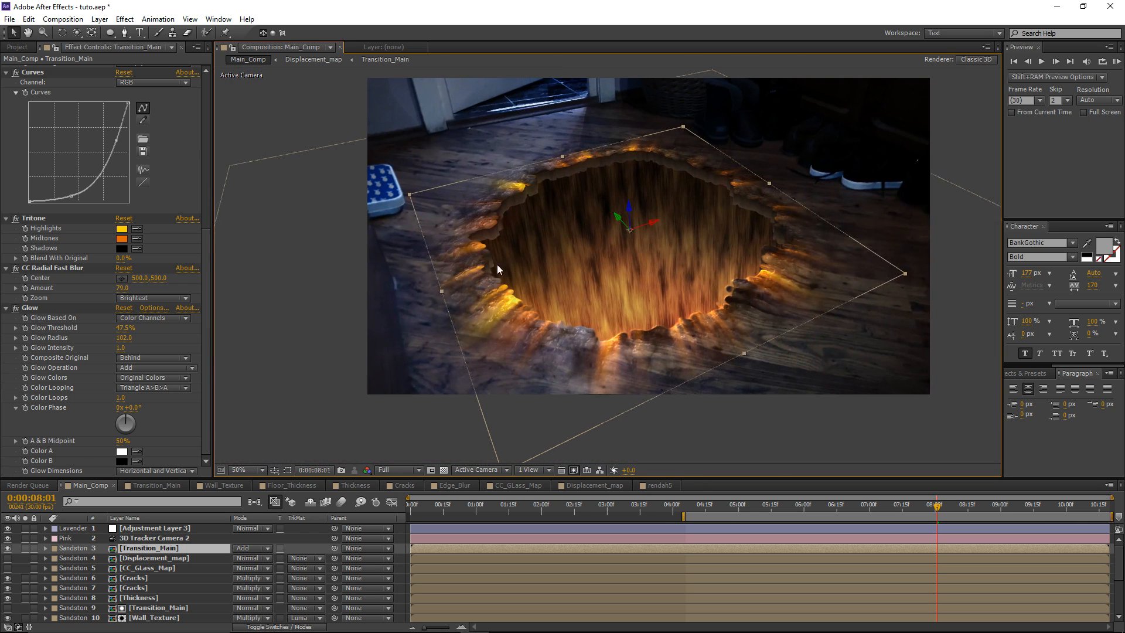
Set the edge layer's Fractal Noise contrast to 222 and brightness to -27, and check the result at 0:00:01:25
scroll(192, 267, "up", 5)
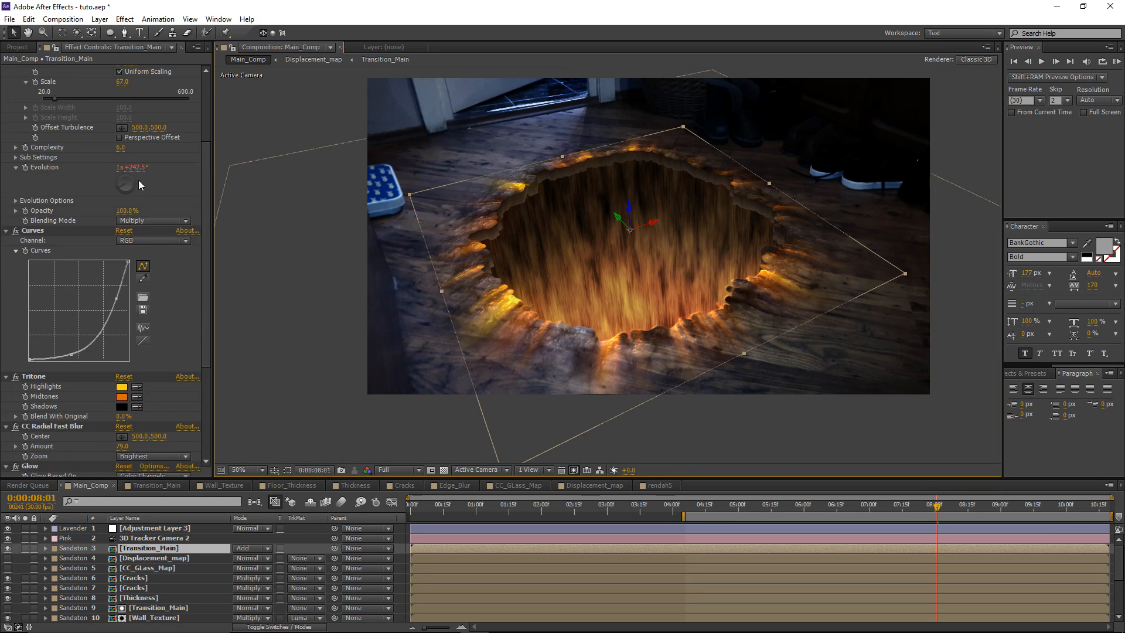
scroll(138, 181, "up", 3)
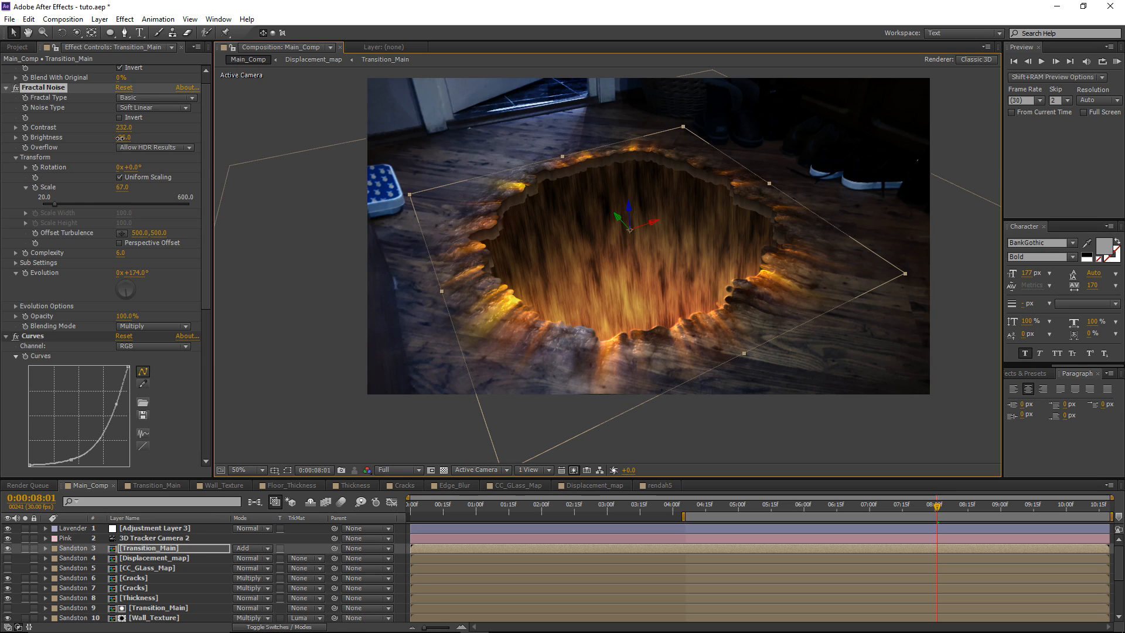
left_click_drag(120, 138, 121, 130)
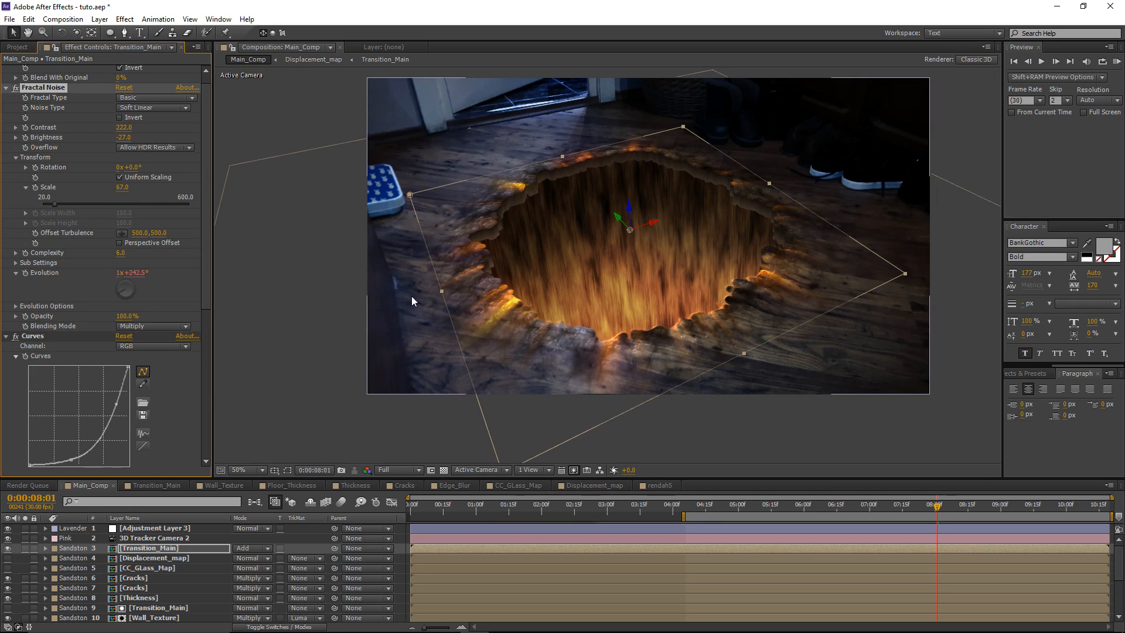
left_click(398, 549)
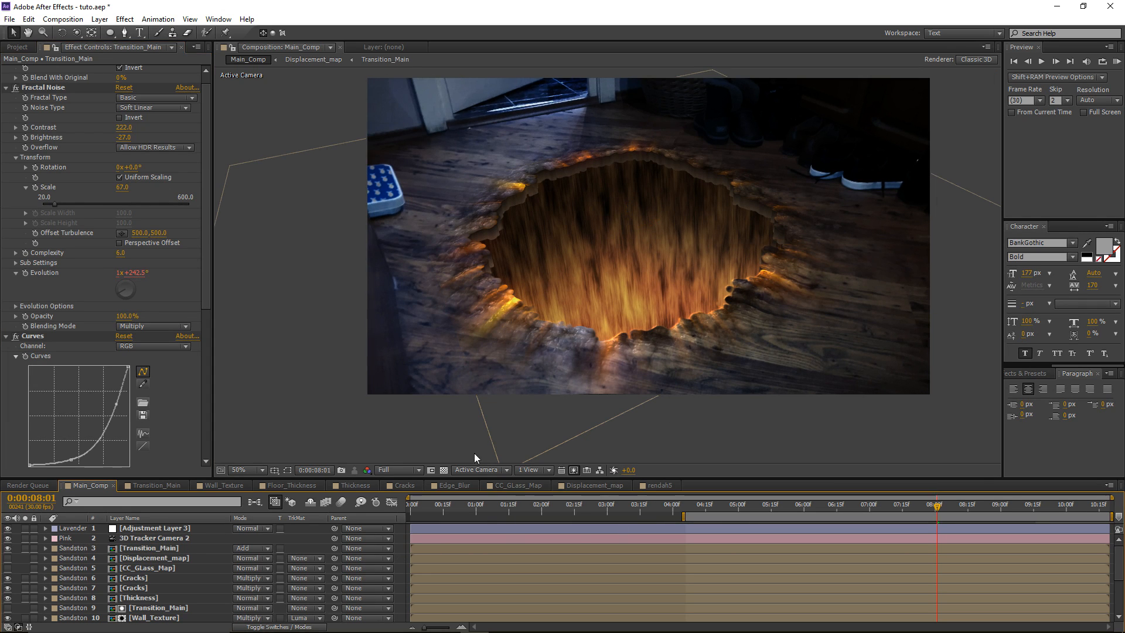
left_click_drag(897, 507, 530, 511)
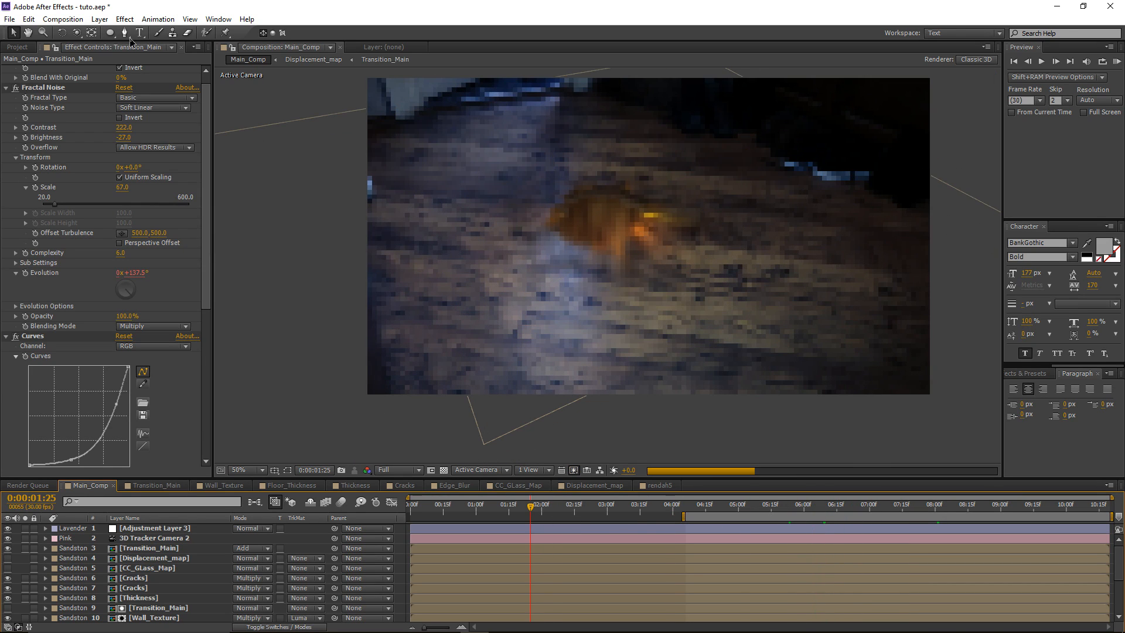
Create a new 1000 × 1000 px composition named Pentagram
left_click(61, 19)
left_click(65, 33)
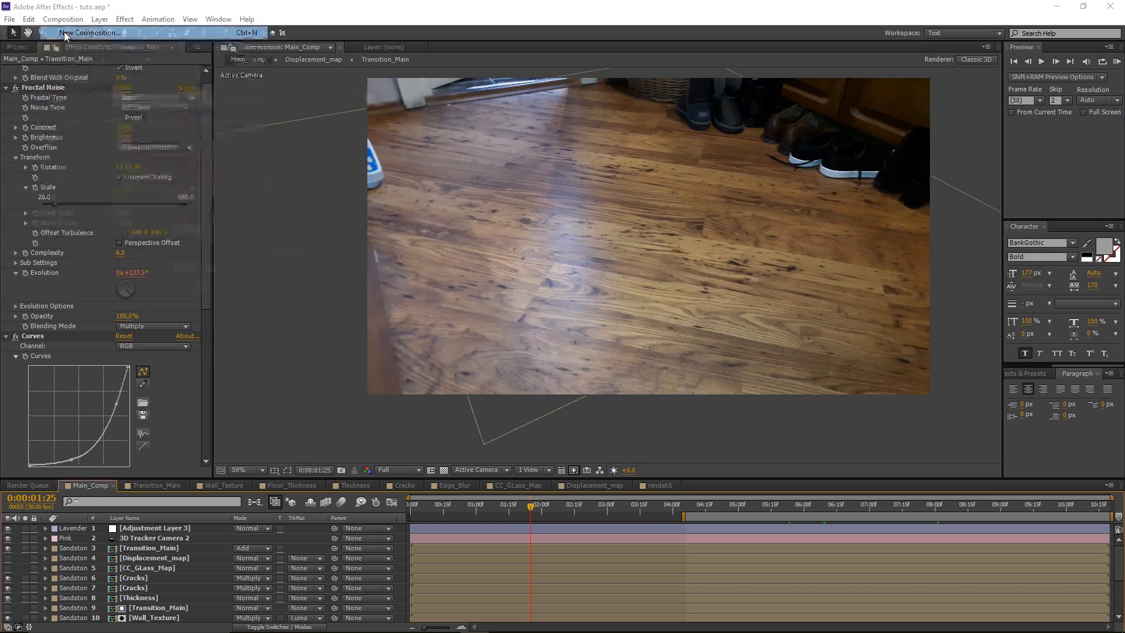
left_click(190, 171)
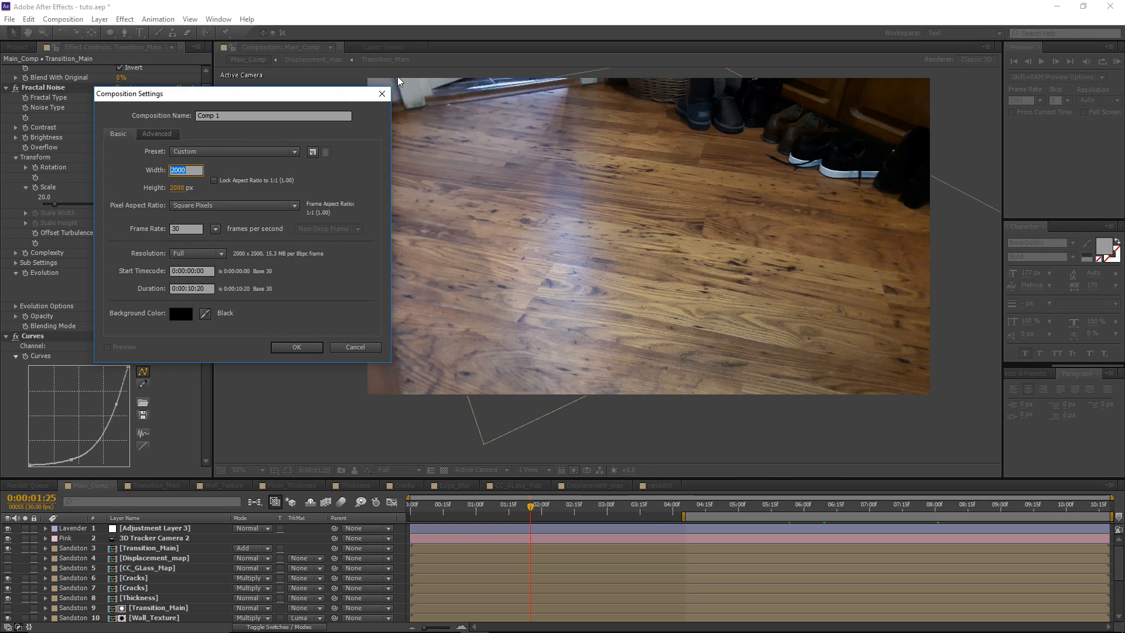
type("1000")
key("Tab")
type("1000")
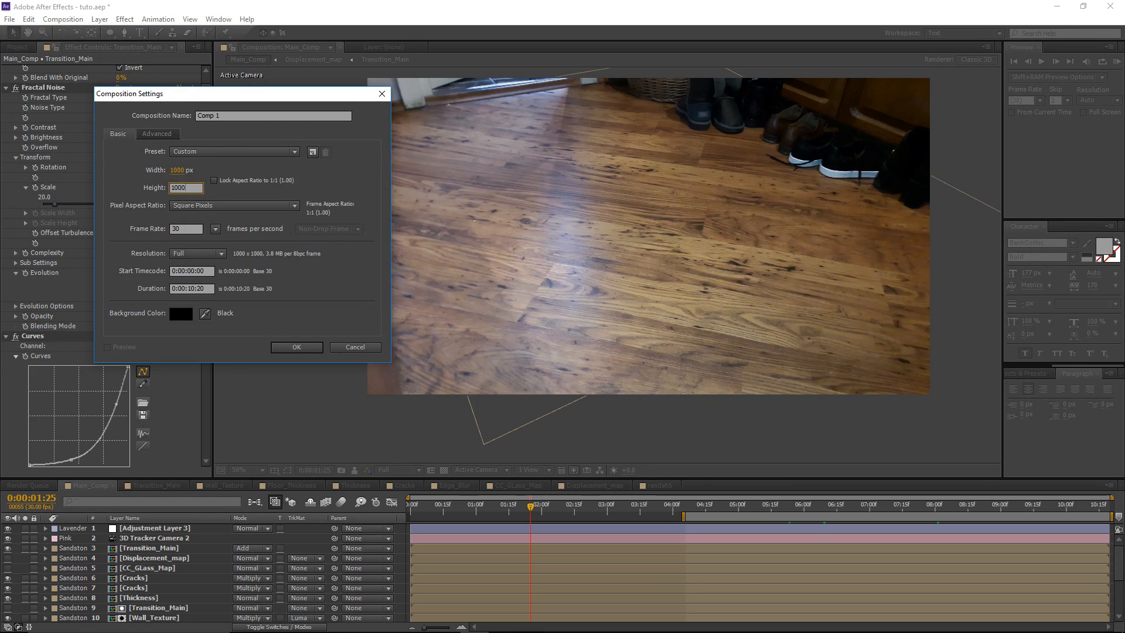
left_click(217, 116)
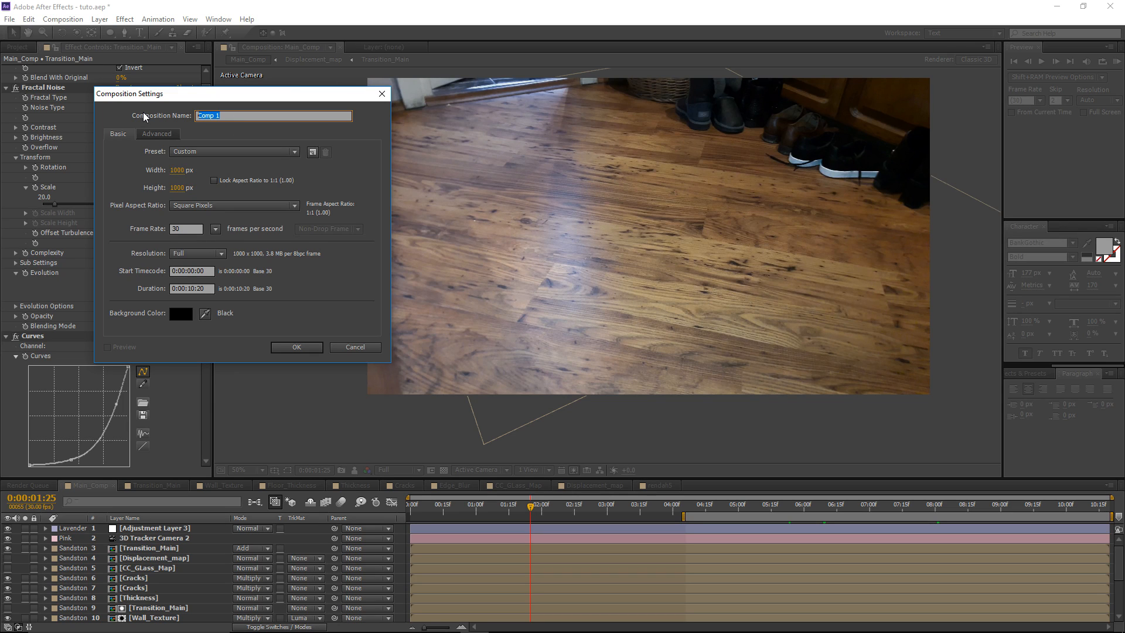
type("Pentagram")
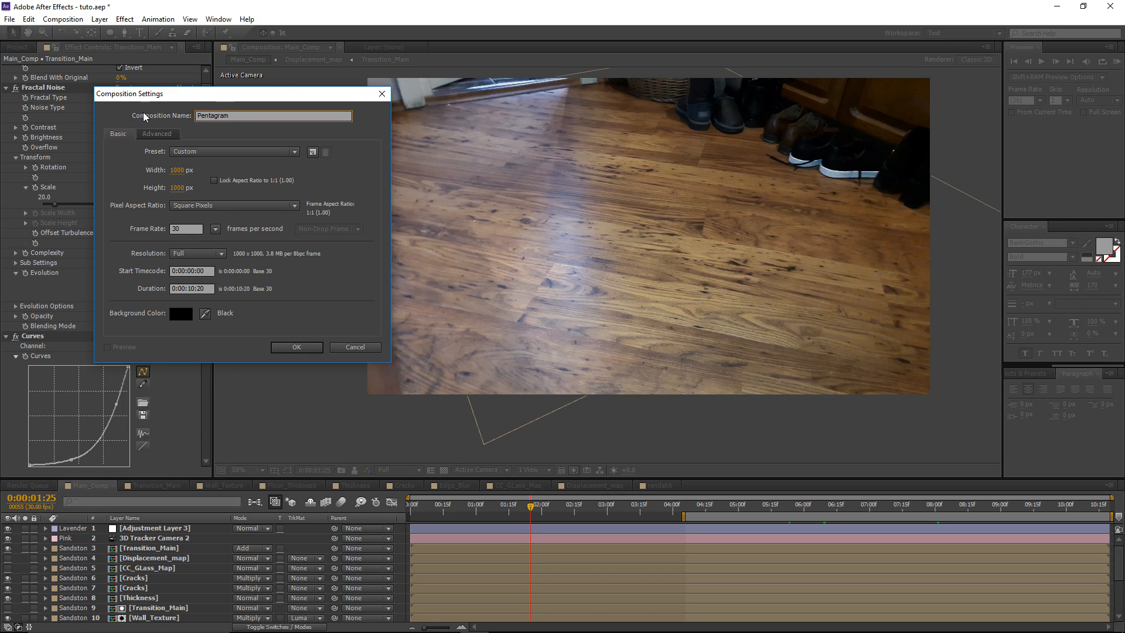
key("Return")
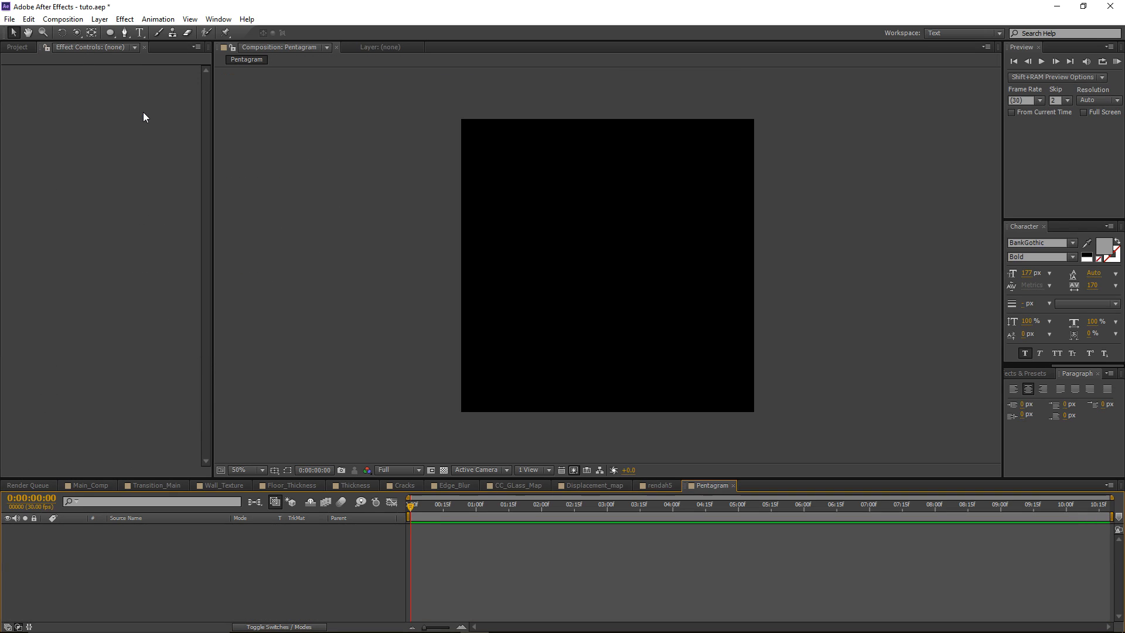
Add an ellipse shape layer that fills the composition, and reduce the ellipse path's size to 923 × 923
double_click(111, 30)
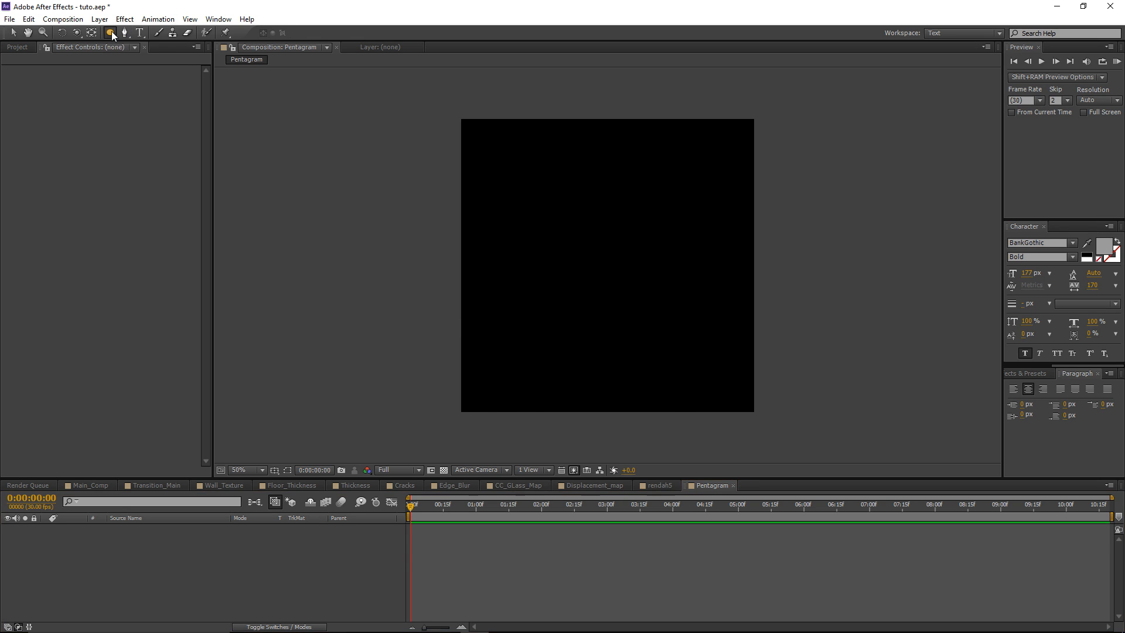
left_click(223, 560)
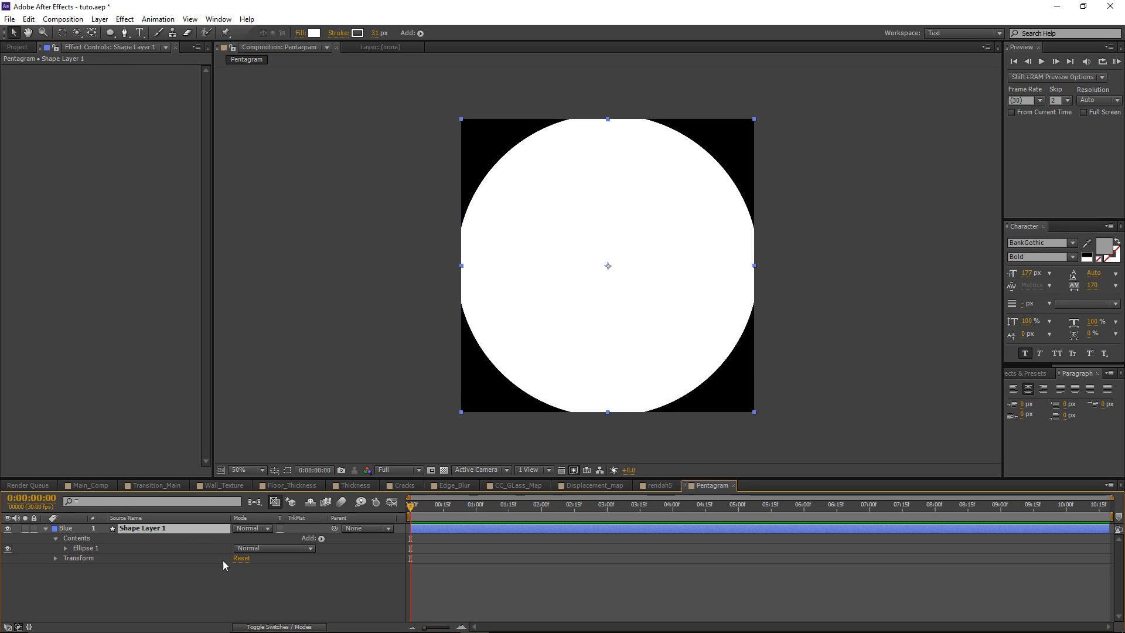
key("u")
key("u")
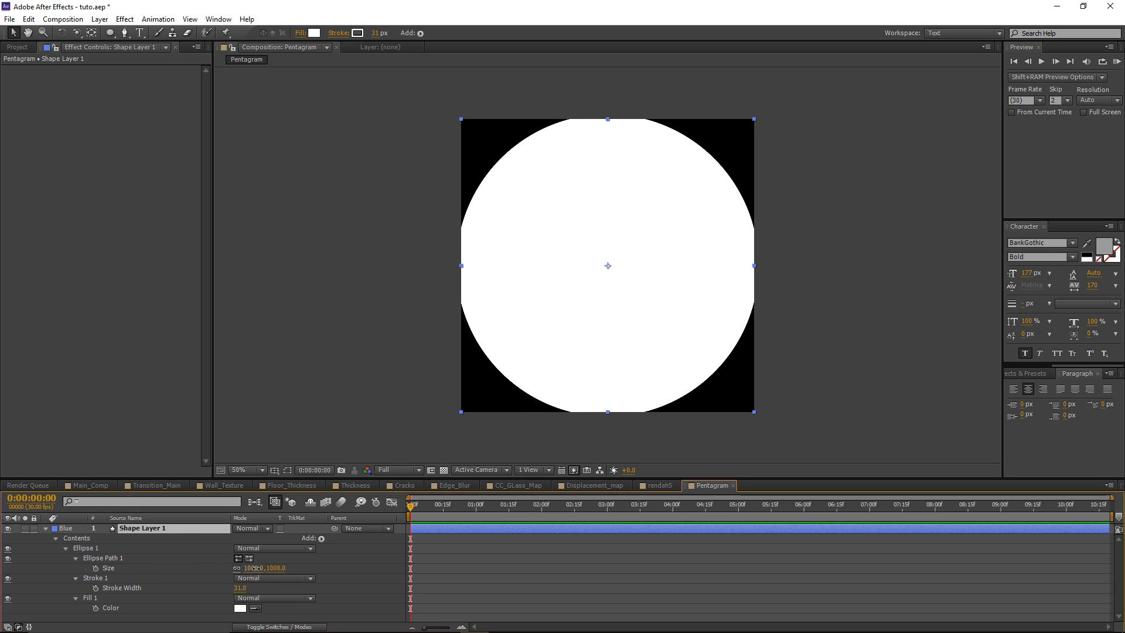
left_click_drag(253, 568, 222, 580)
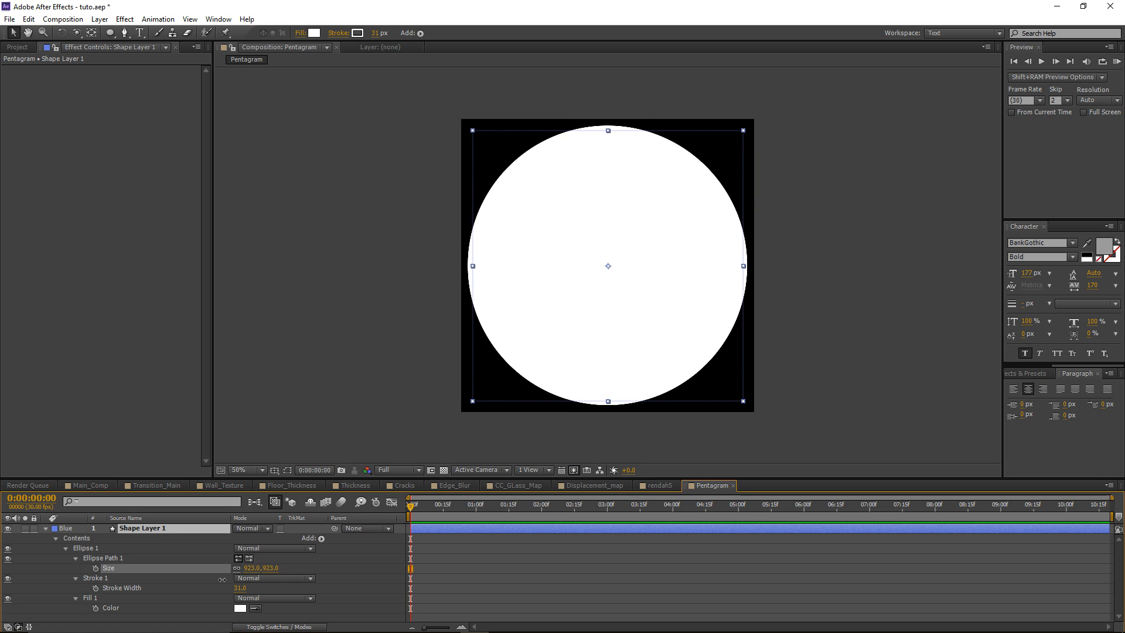
Delete the ellipse's fill to leave only the stroke, set its path size to 951 × 951, and collapse the layer
left_click(109, 600)
key("Delete")
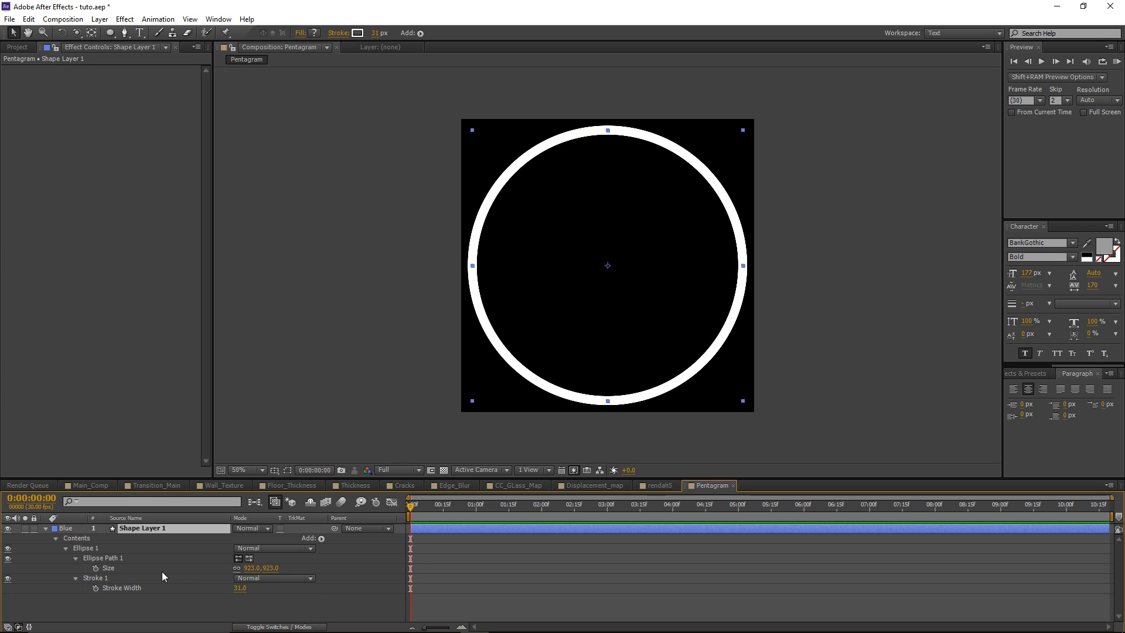
left_click_drag(254, 568, 268, 567)
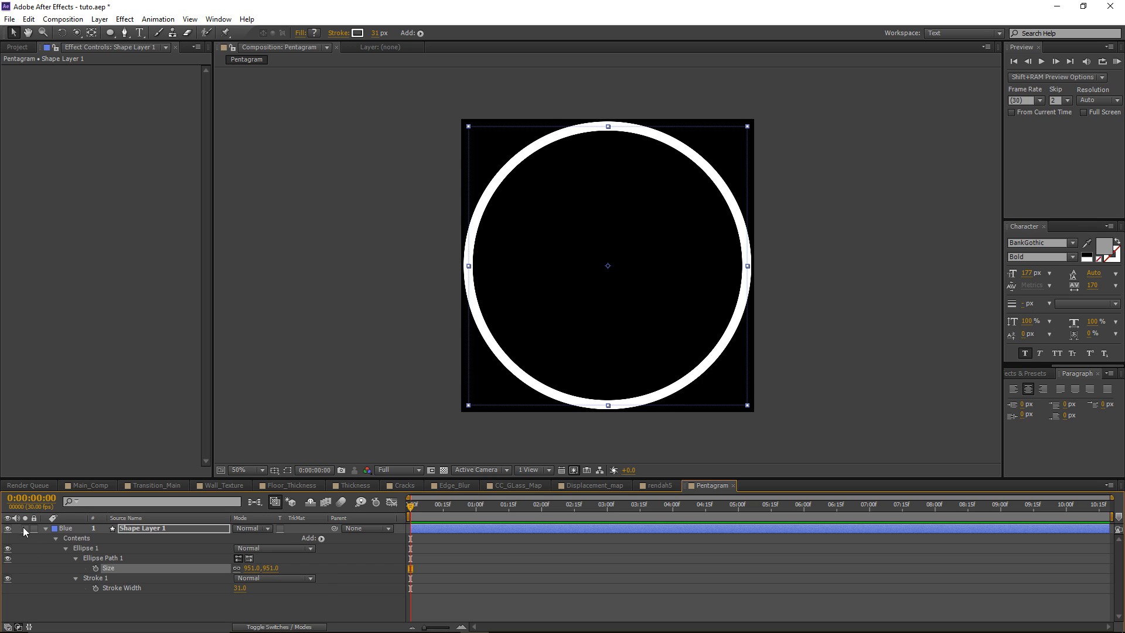
left_click(59, 553)
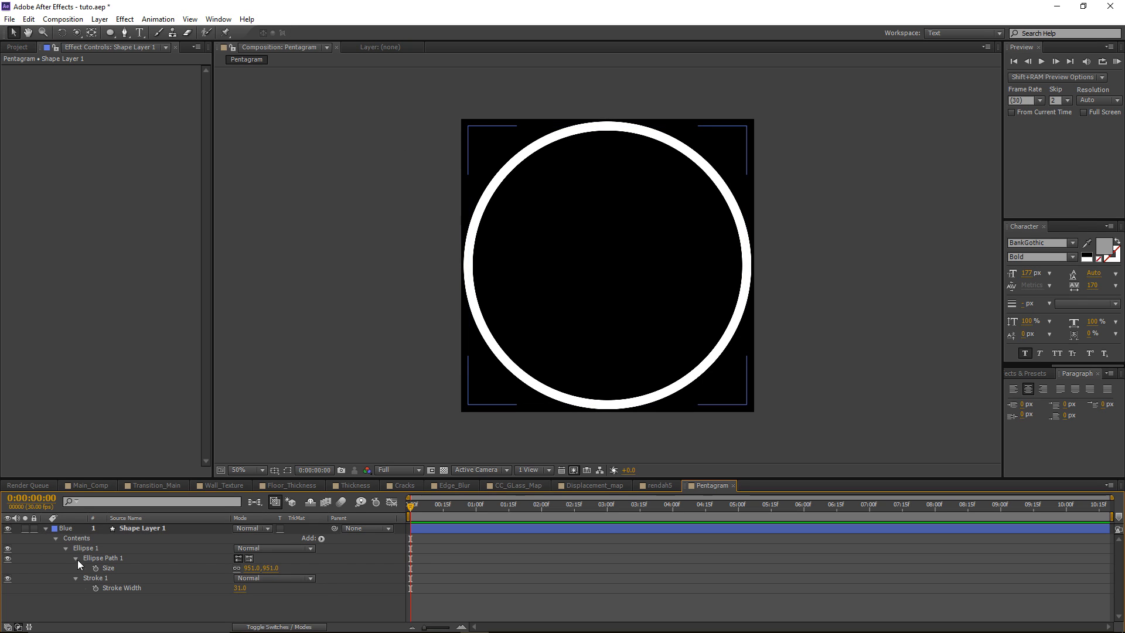
left_click(45, 528)
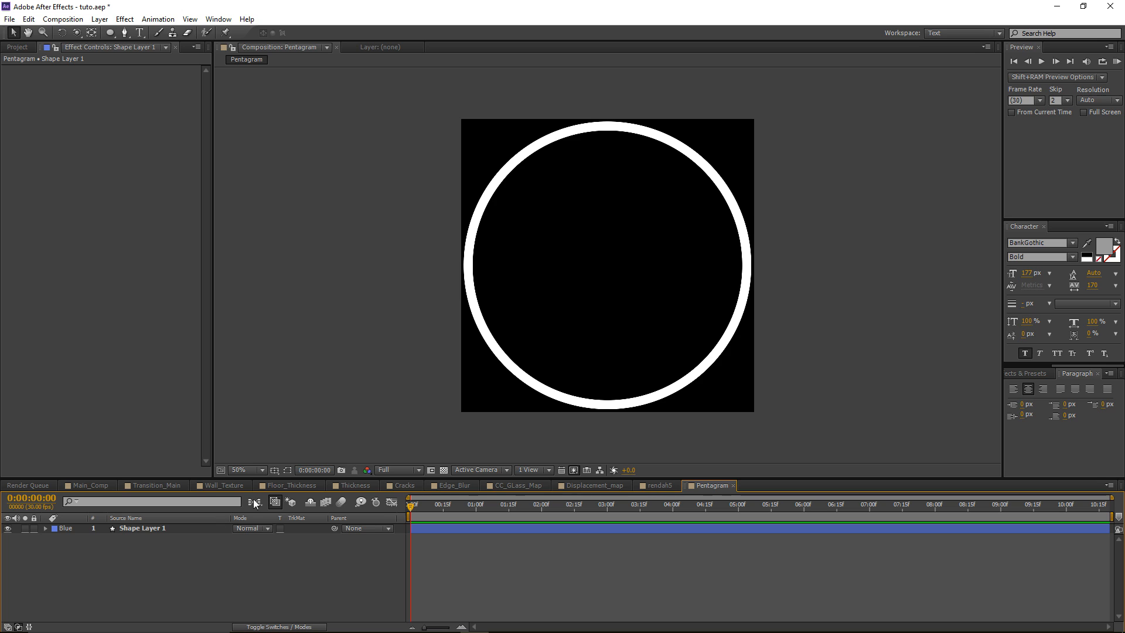
Add a star shape layer that fills the Pentagram composition
left_click(110, 33)
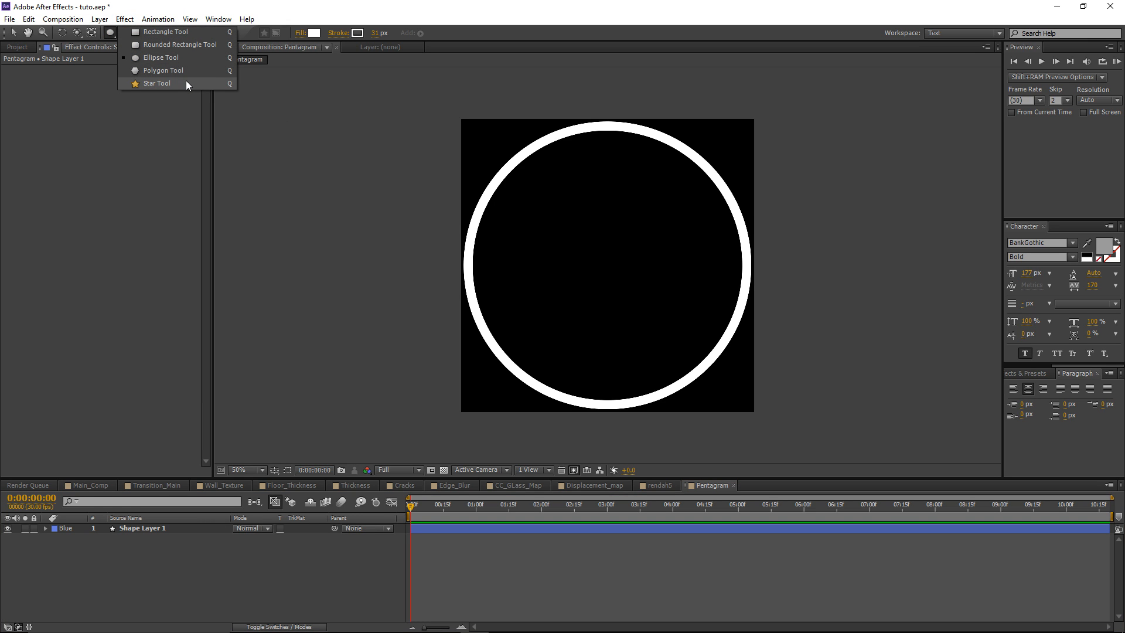
left_click(172, 86)
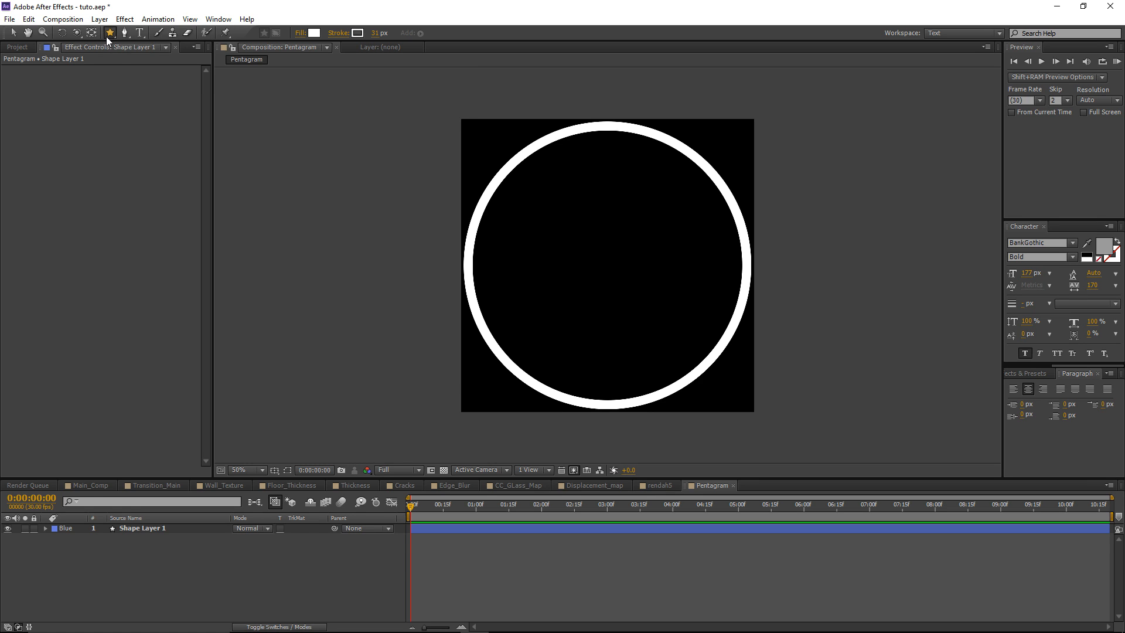
double_click(108, 34)
key("v")
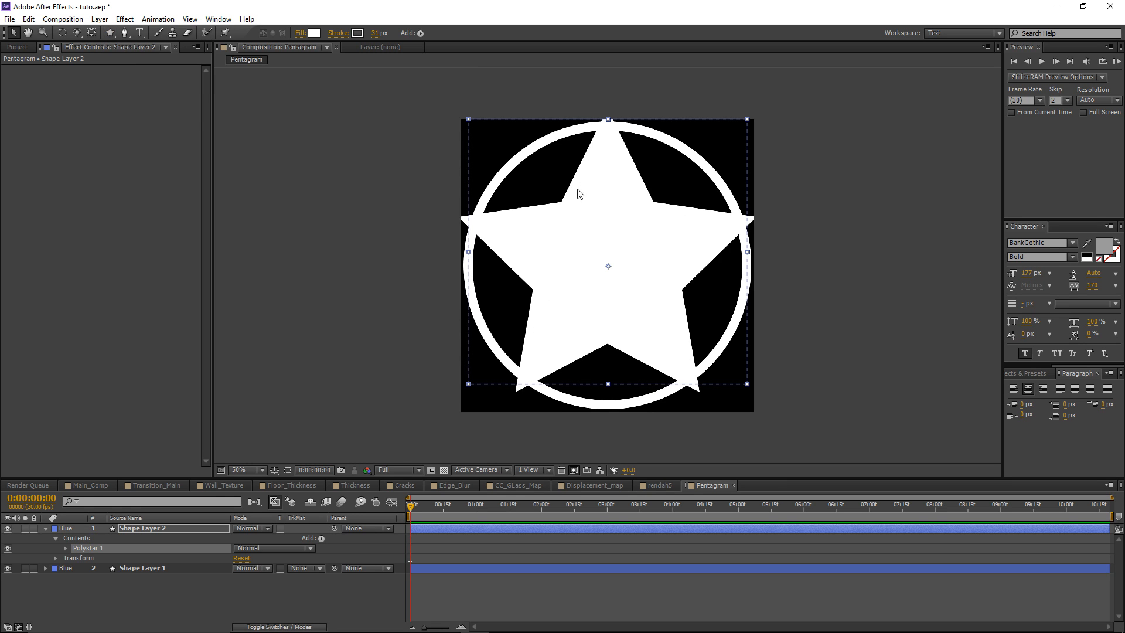
Set the star path's outer radius to 429 and inner radius to 162 so its tips meet the circle
left_click(66, 548)
left_click(76, 559)
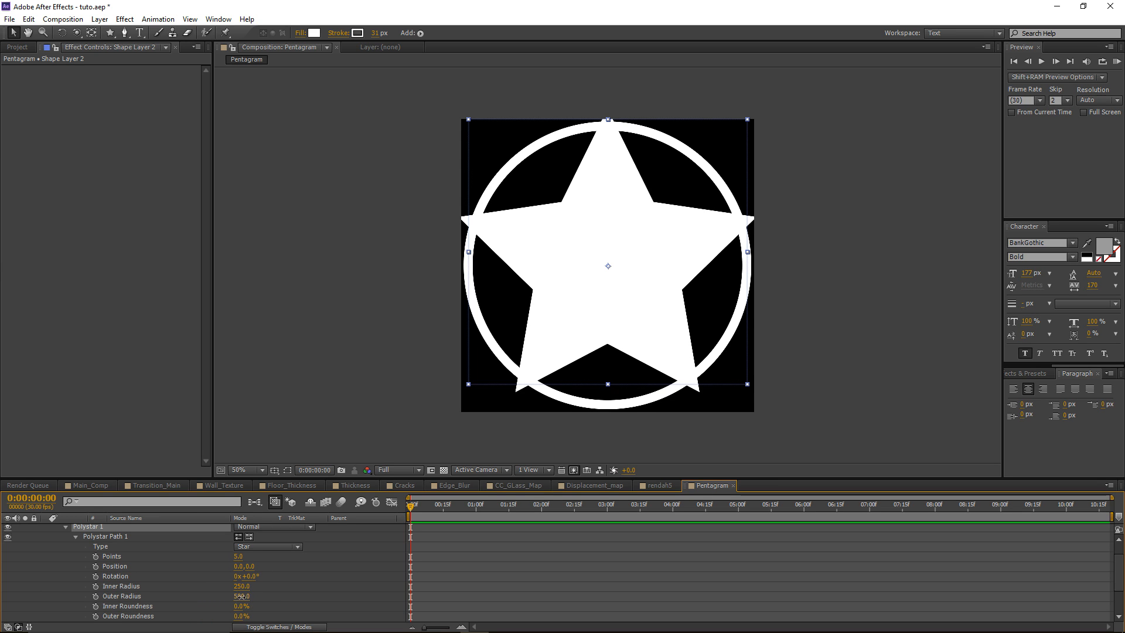
left_click_drag(242, 596, 199, 595)
scroll(234, 588, "up", 2)
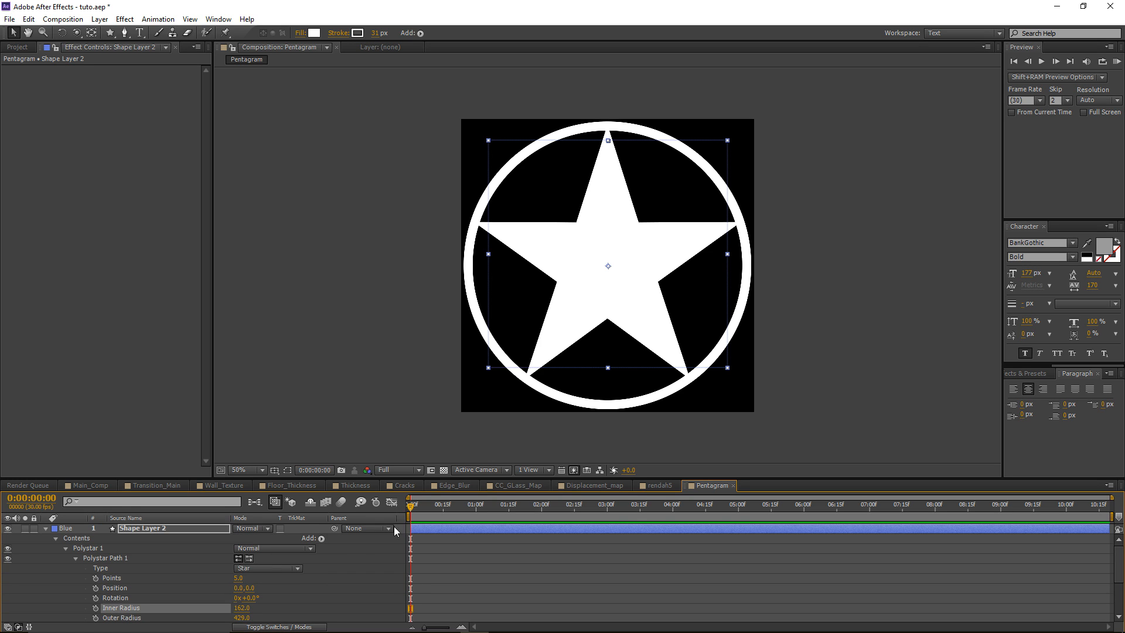
left_click(421, 554)
left_click(421, 554)
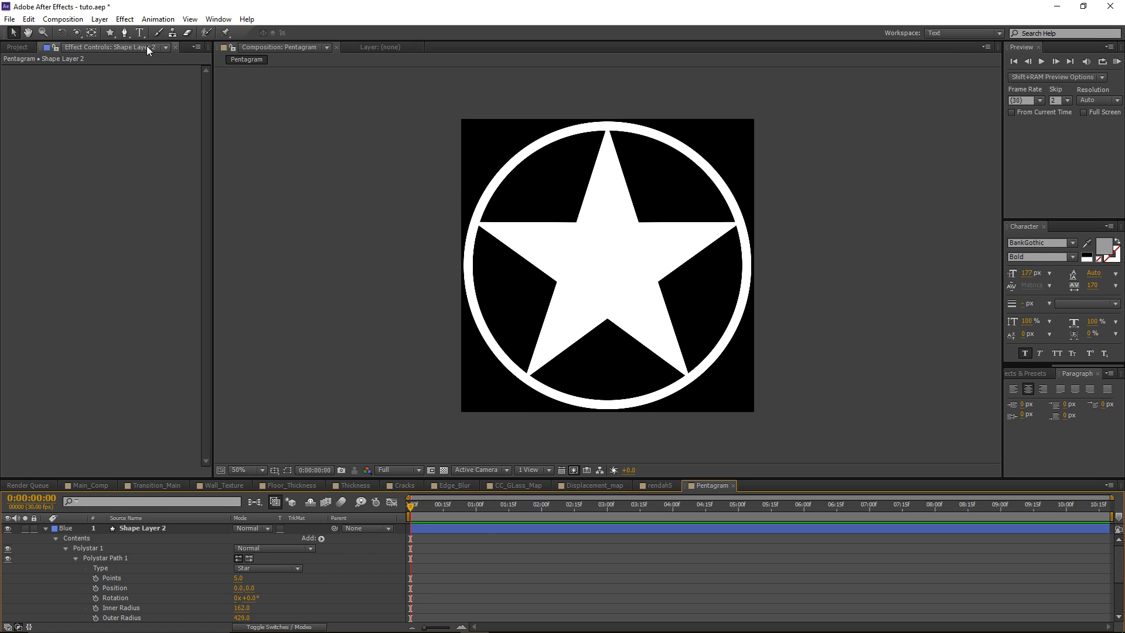
Start a Pen tool path on a new shape layer, with points at the star's lower-left, top and lower-right tips
left_click(124, 32)
scroll(494, 194, "up", 2)
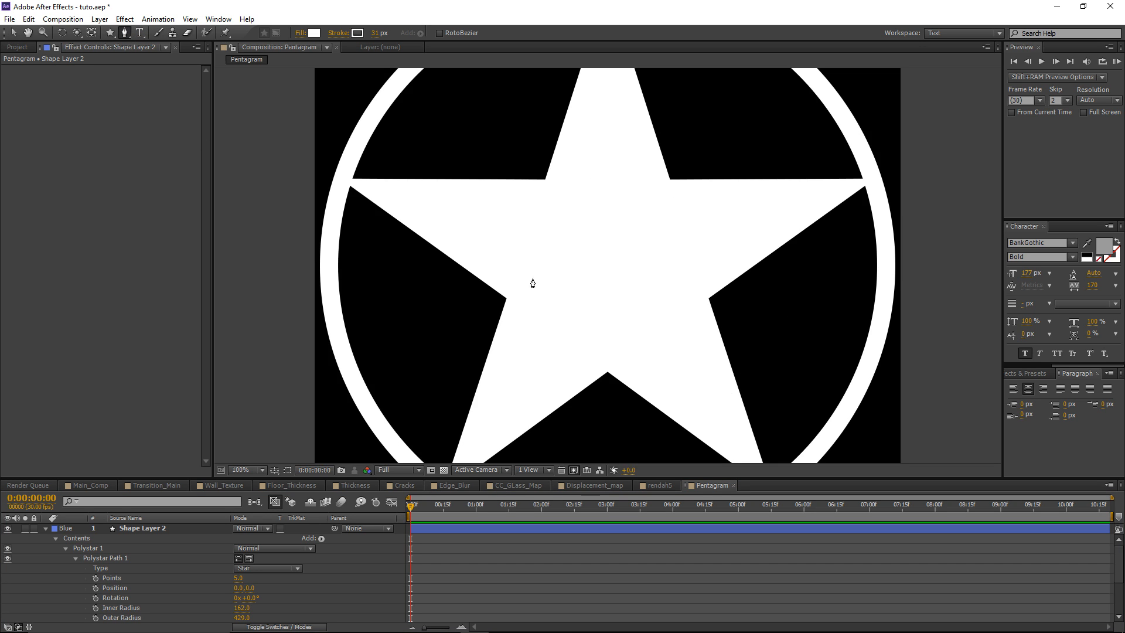
left_click(455, 337)
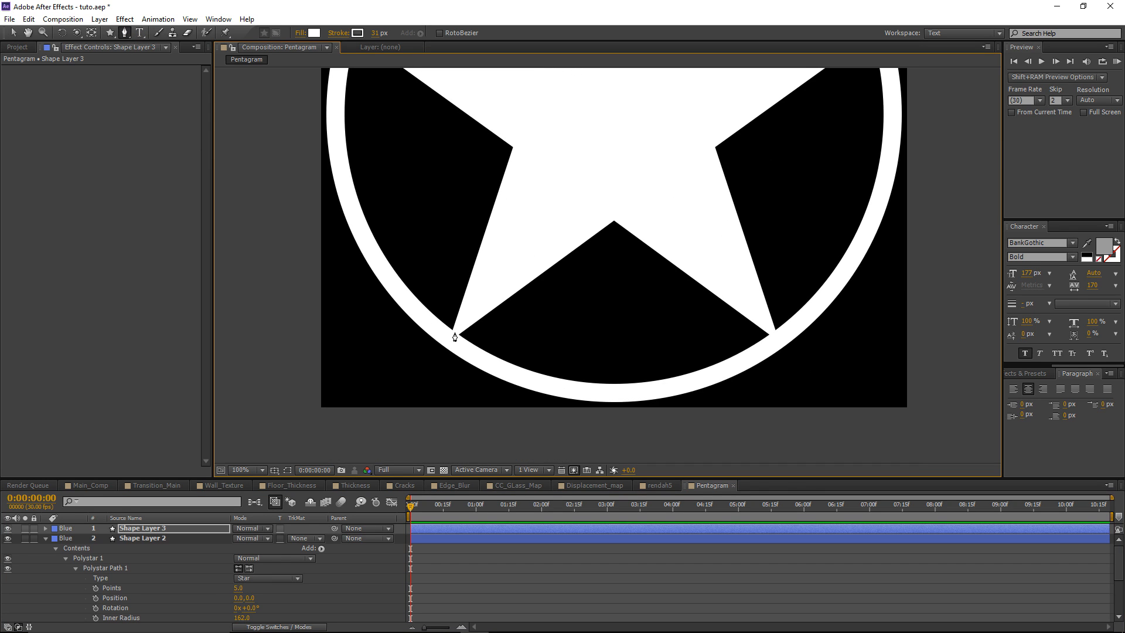
left_click_drag(534, 134, 512, 361)
left_click_drag(577, 100, 555, 134)
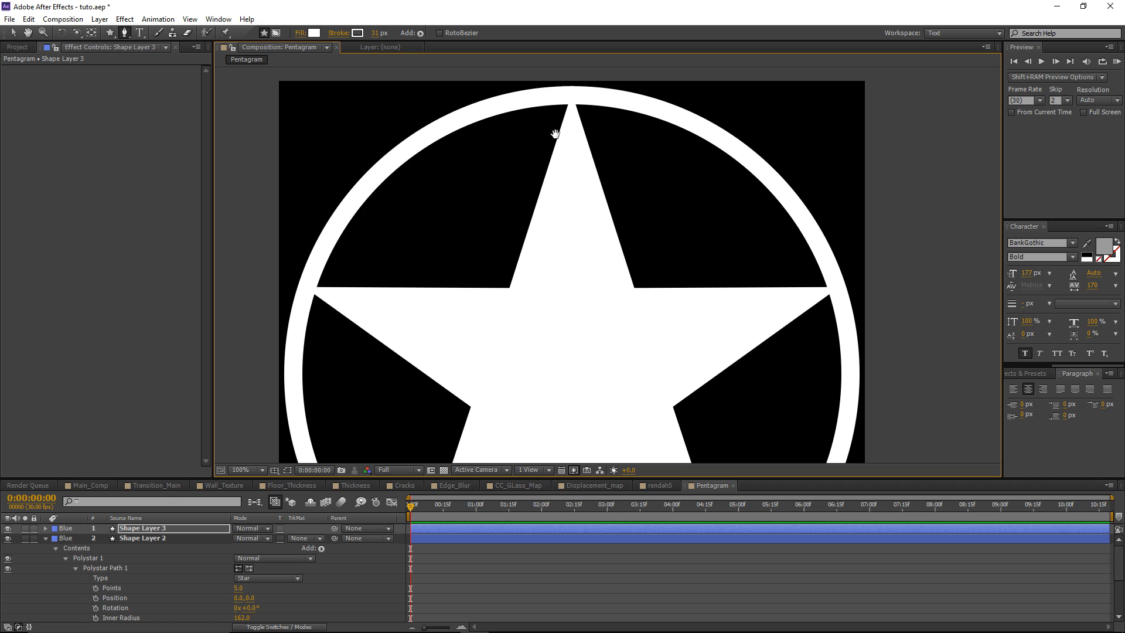
left_click(572, 106)
left_click_drag(586, 188, 601, 339)
left_click(598, 332)
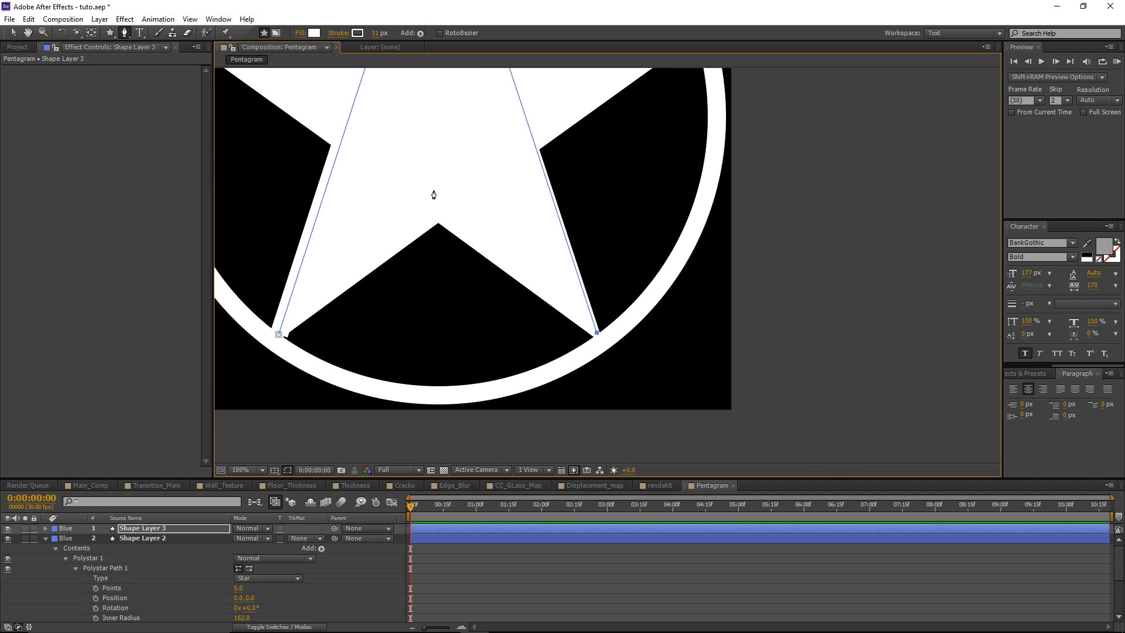
Continue the path through the star's upper-left and upper-right tips and close it at the lower-left starting point
left_click_drag(376, 175, 514, 338)
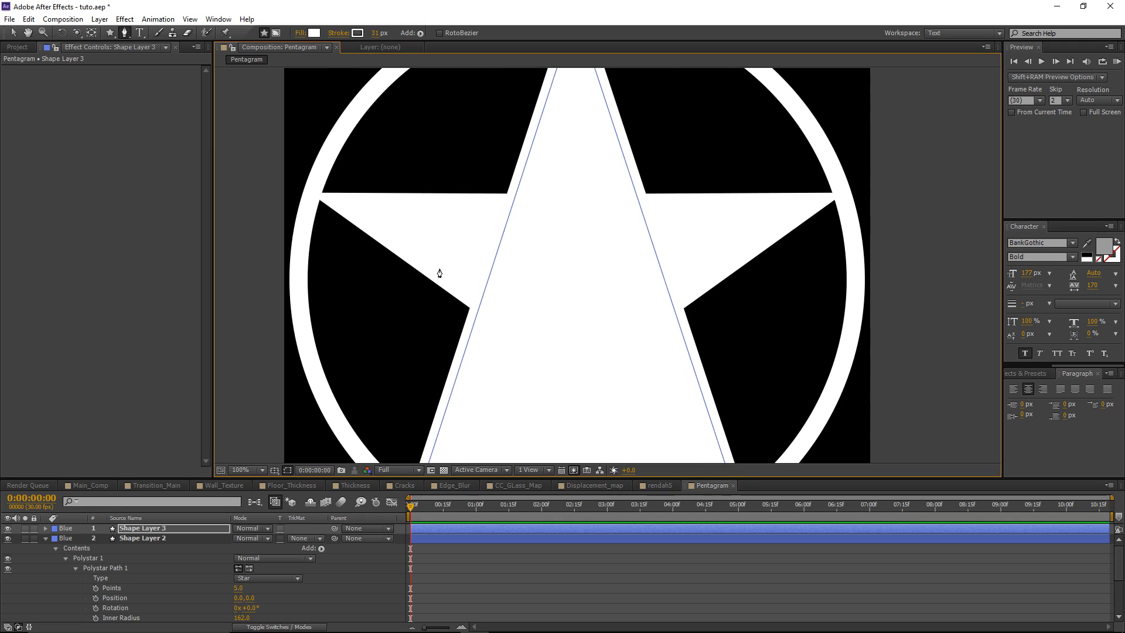
left_click(319, 197)
left_click(834, 198)
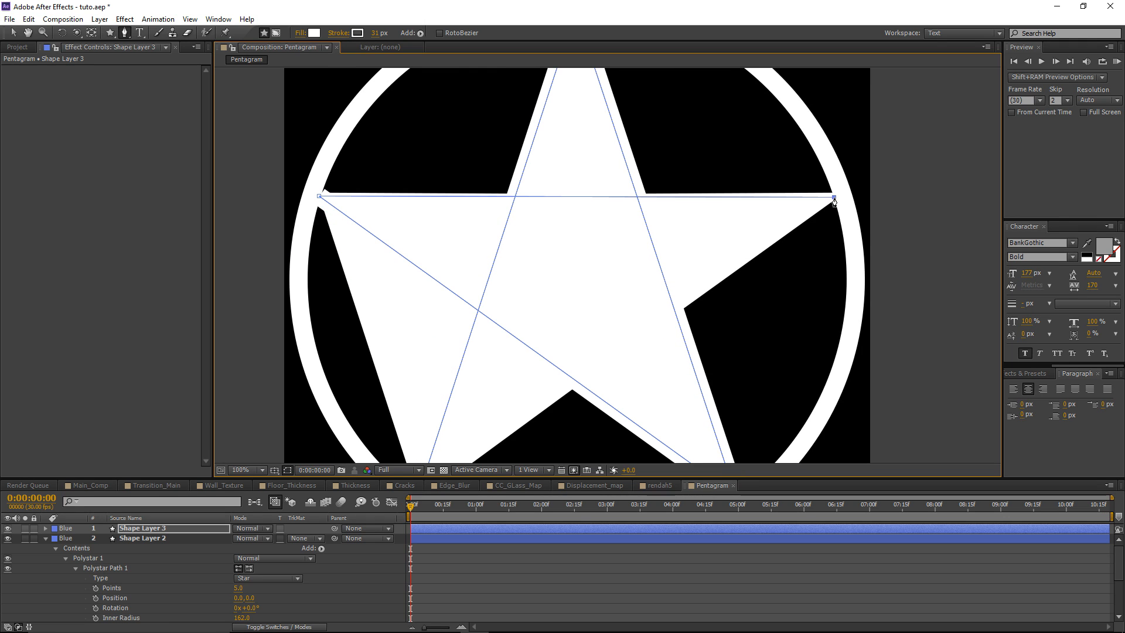
left_click_drag(528, 349, 556, 228)
left_click(458, 328)
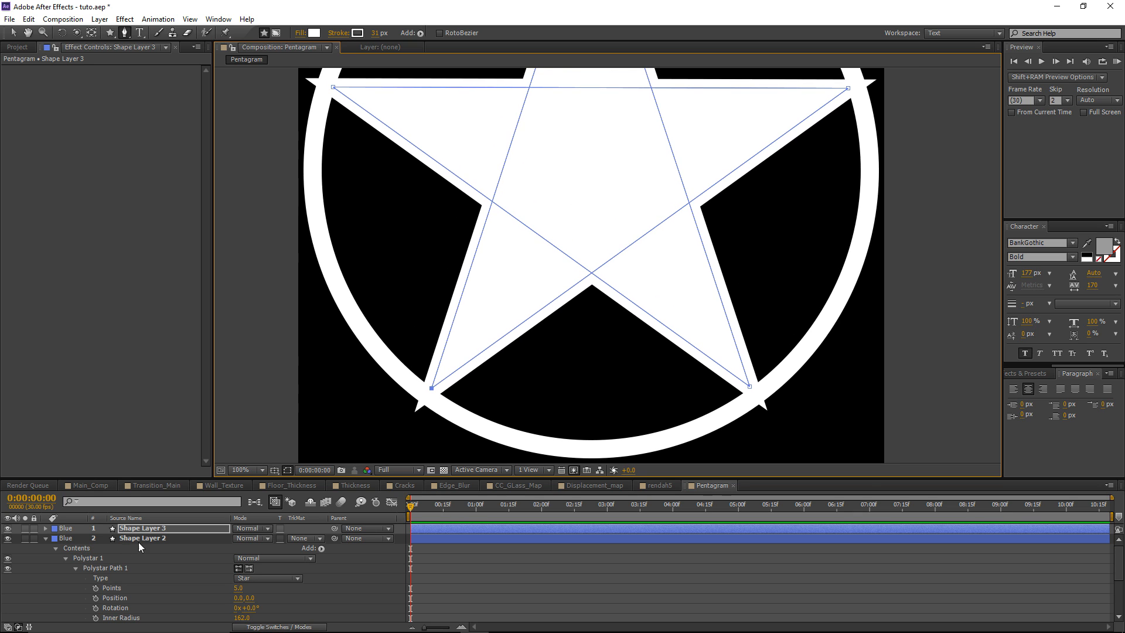
Delete the guide star layer, Shape Layer 2
left_click(142, 538)
key("comma")
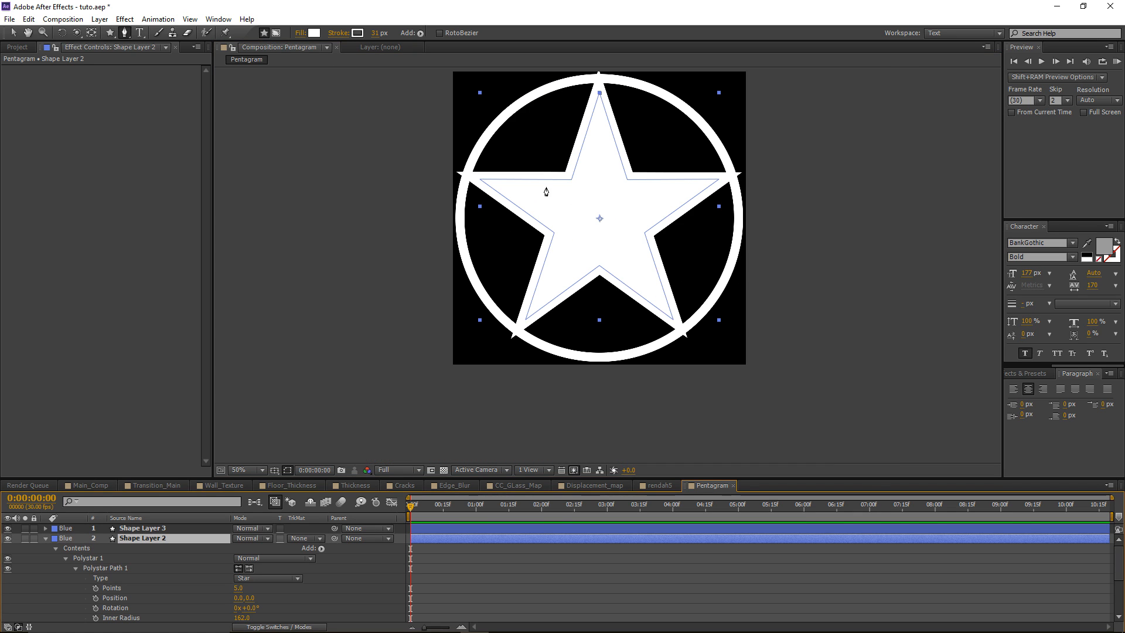
key("Delete")
Move the upper-left and upper-right points of Shape Layer 3's path inward so their stroked tips stay within the circle
left_click(168, 528)
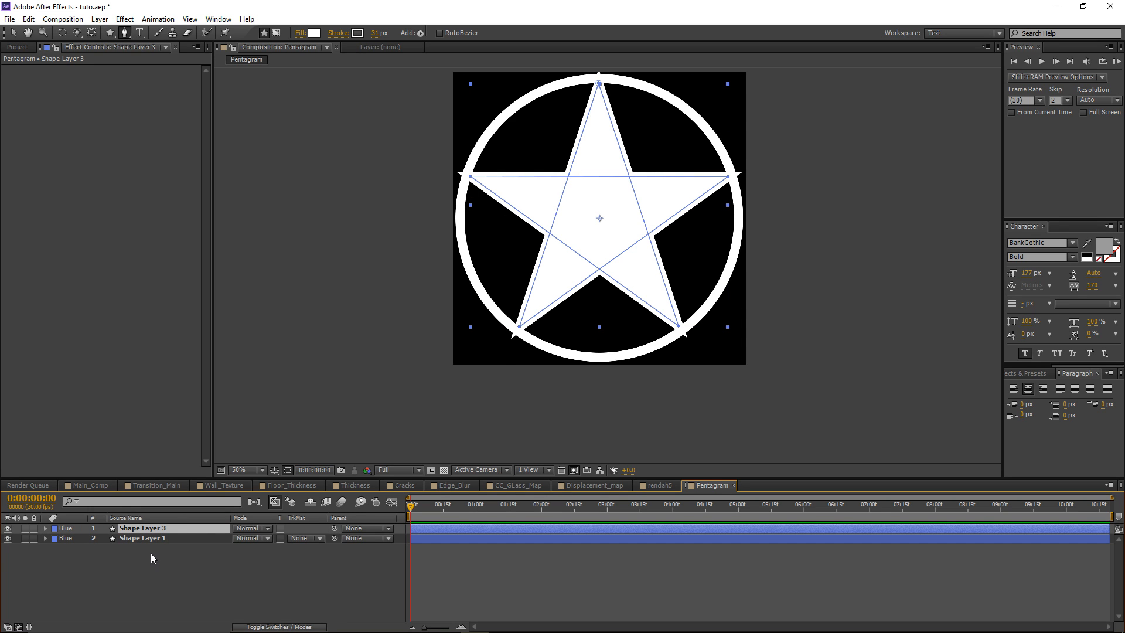
key("u")
key("u")
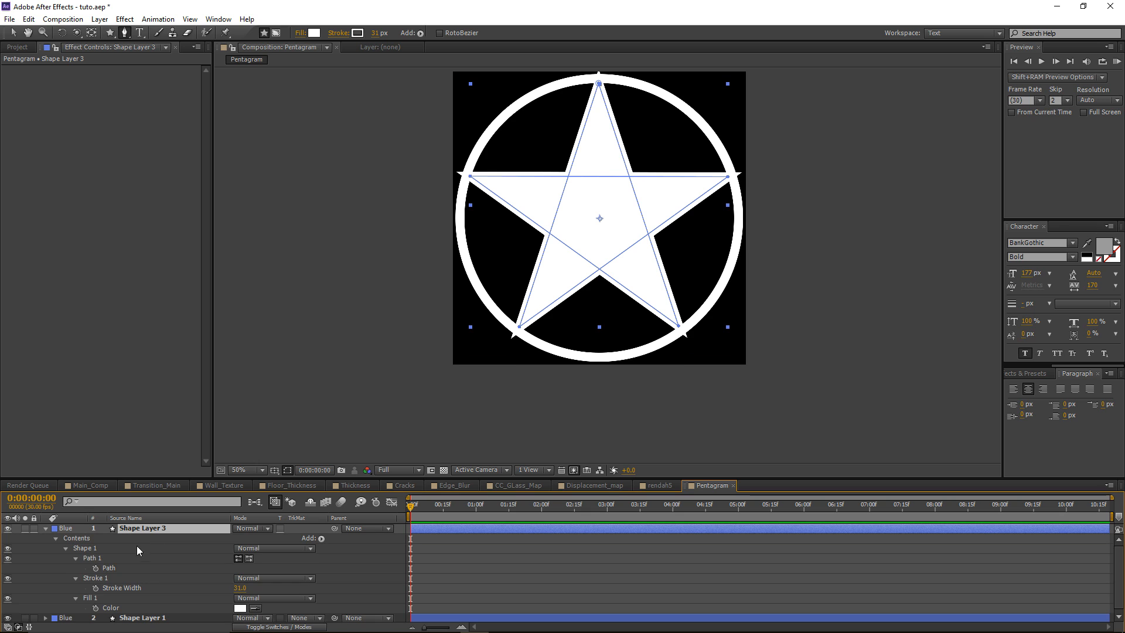
left_click(96, 558)
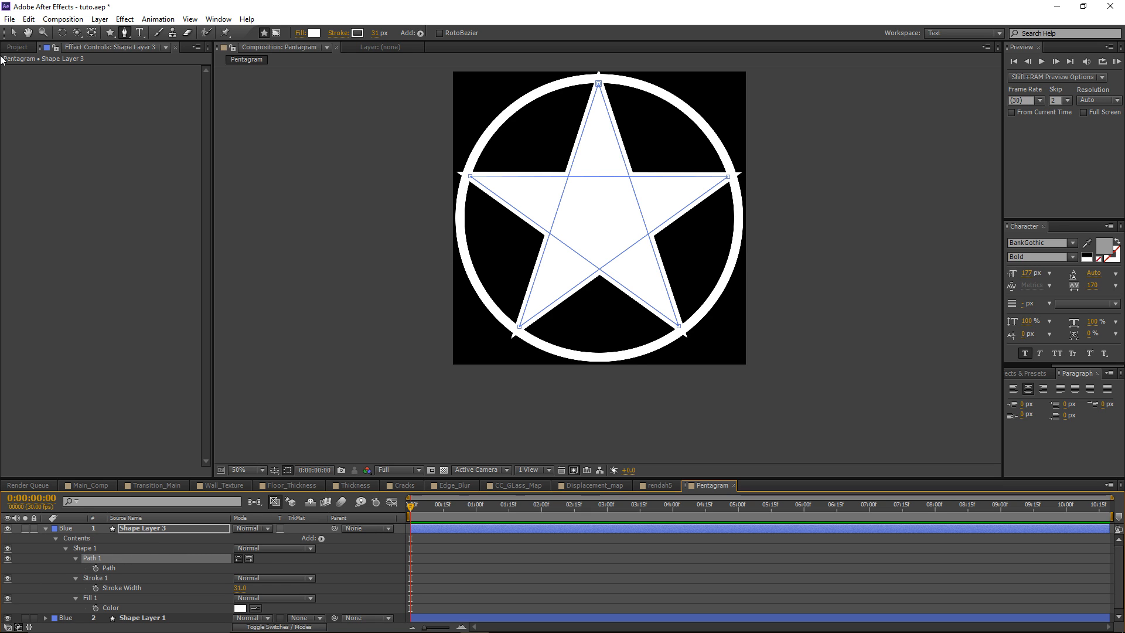
left_click(13, 33)
scroll(473, 180, "up", 1)
left_click_drag(396, 158, 431, 257)
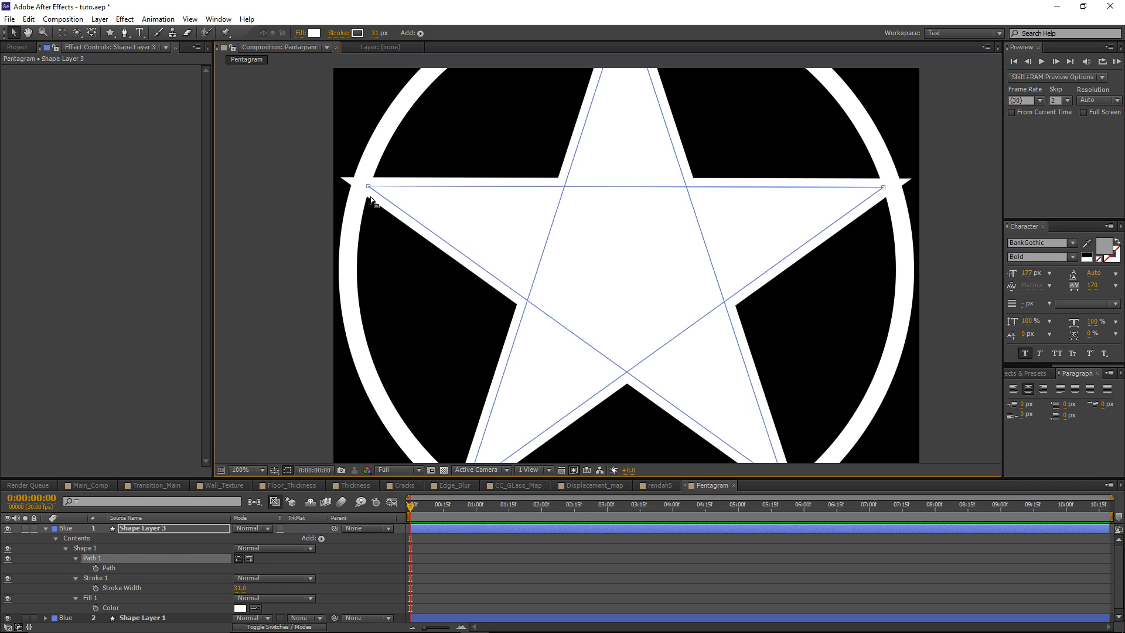
left_click_drag(371, 197, 395, 194)
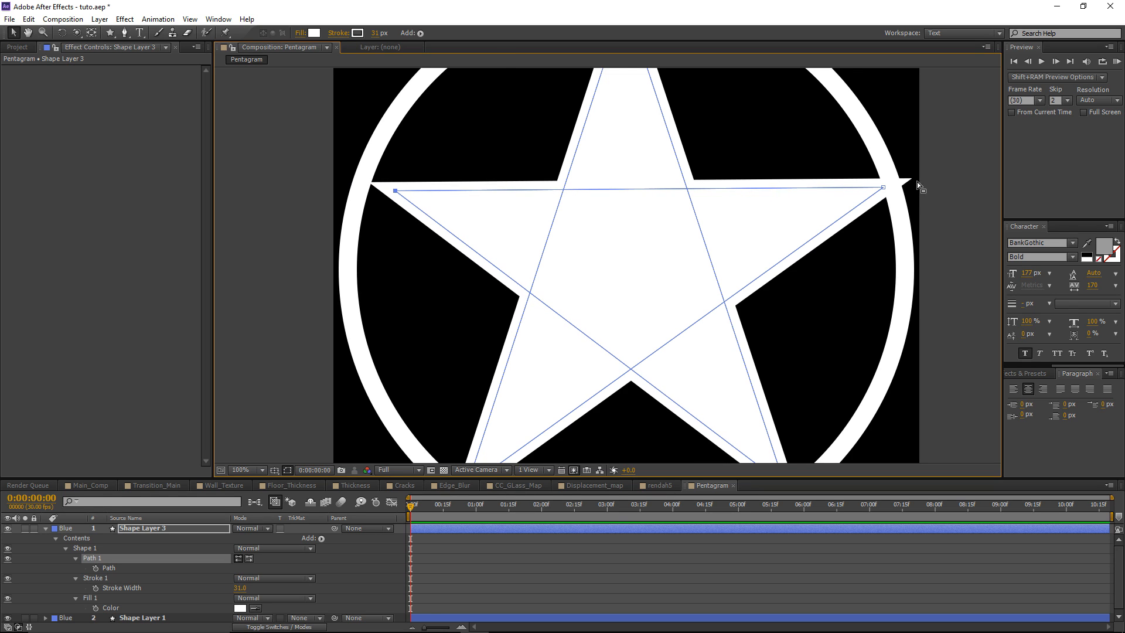
left_click_drag(883, 187, 860, 192)
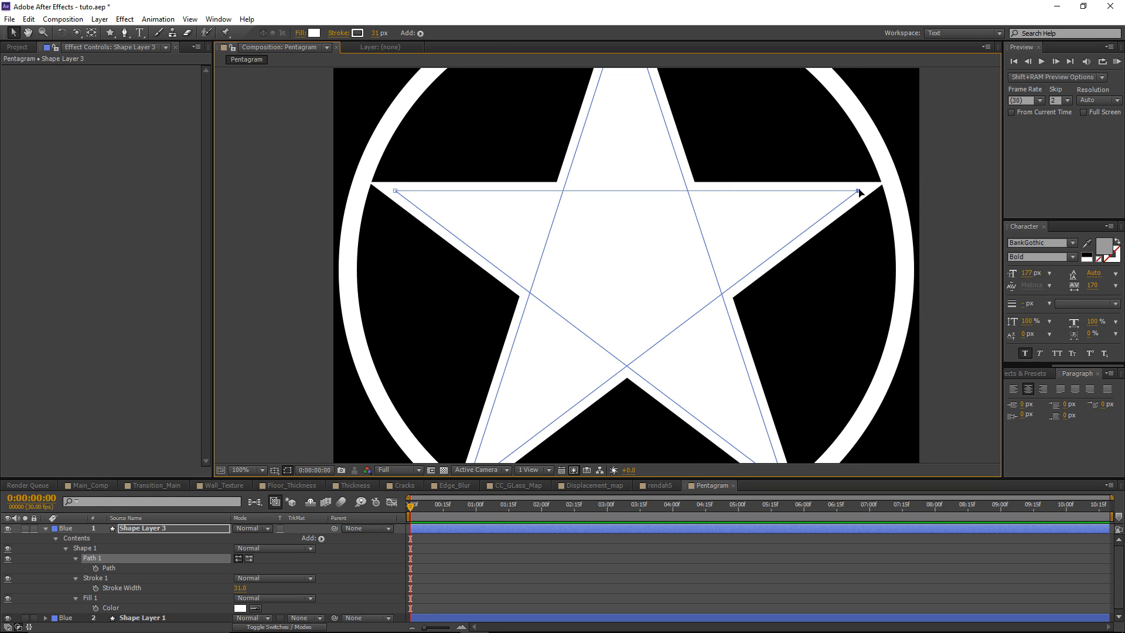
Move the two lower points and the top point of the star path inward so their stroked tips just meet the circle
left_click_drag(626, 346, 659, 223)
left_click_drag(501, 367, 514, 343)
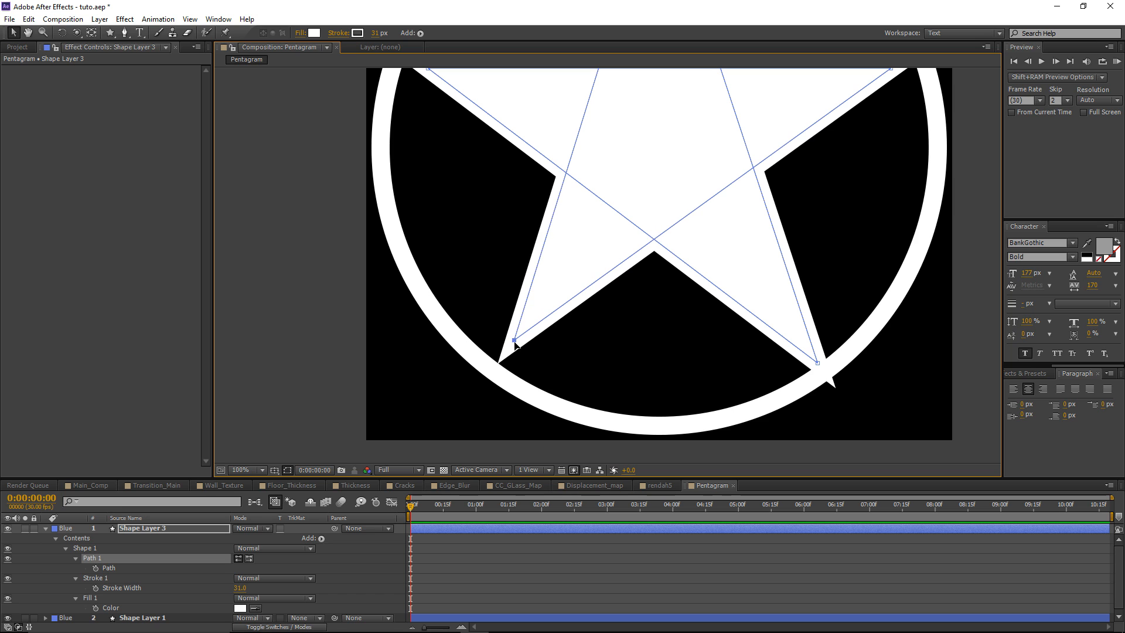
left_click_drag(819, 363, 807, 337)
scroll(625, 329, "up", 5)
left_click_drag(606, 114, 608, 139)
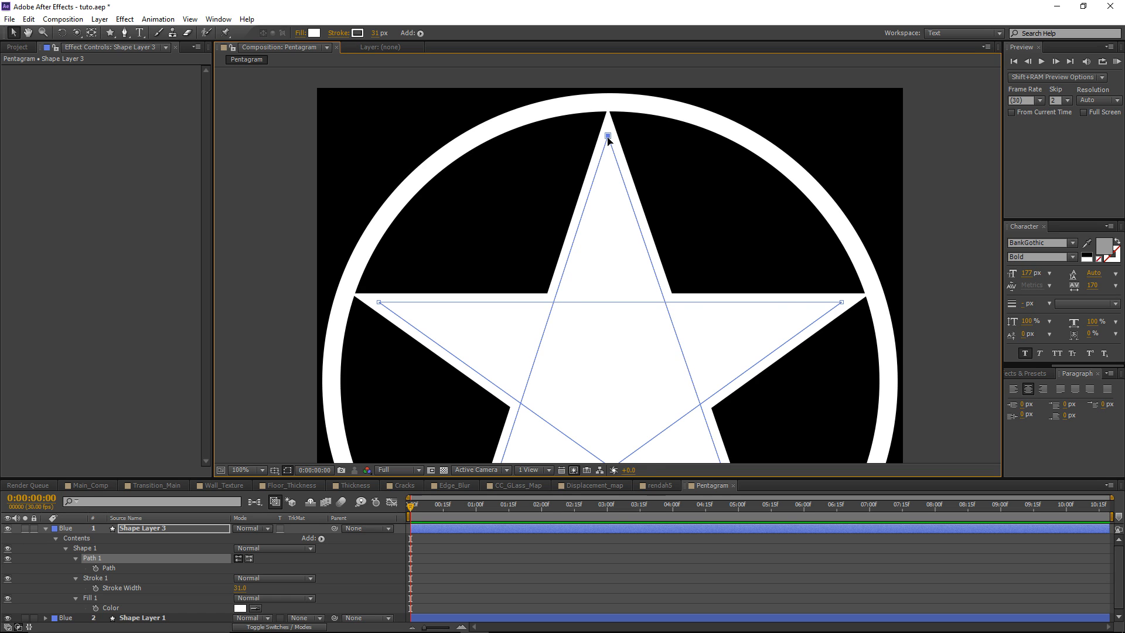
Delete the fill from Shape Layer 3 to leave only the star's stroke
scroll(607, 140, "down", 1)
left_click_drag(580, 282, 537, 184)
left_click(93, 597)
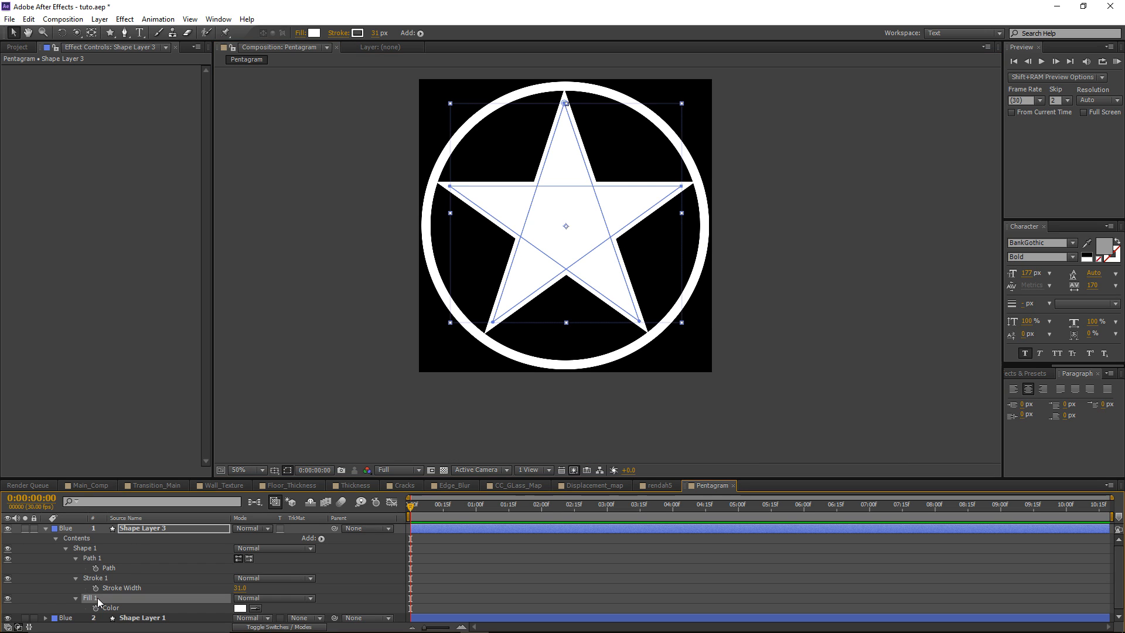
key("Delete")
left_click(440, 536)
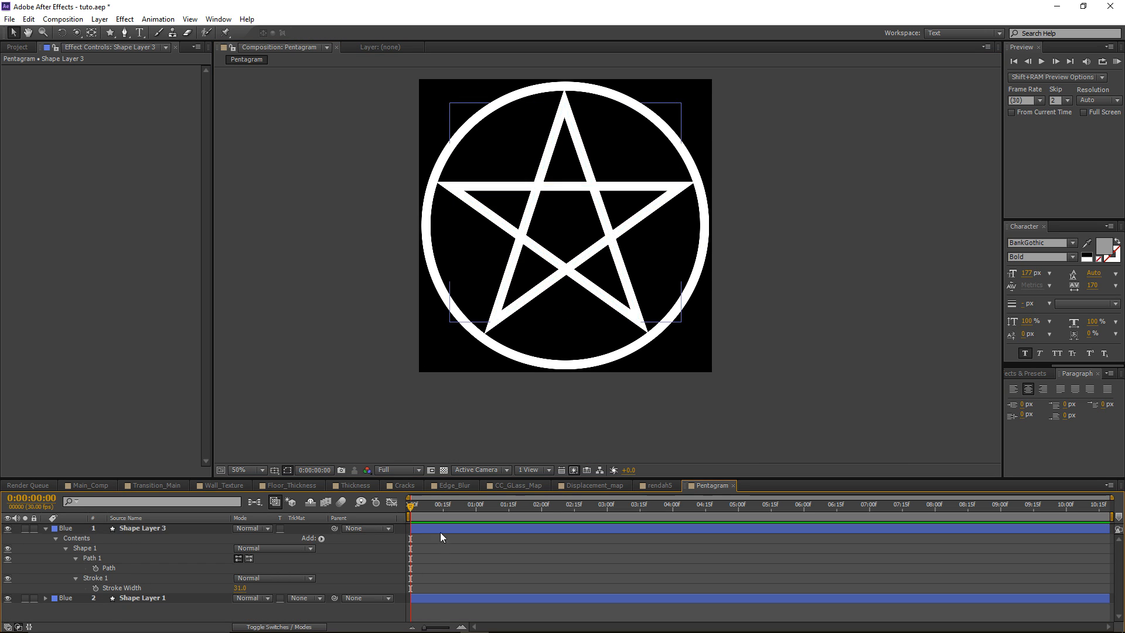
Add Trim Paths to the contents of the circle layer, Shape Layer 1, and expand its properties
scroll(552, 228, "down", 1)
scroll(548, 234, "up", 1)
left_click(519, 358)
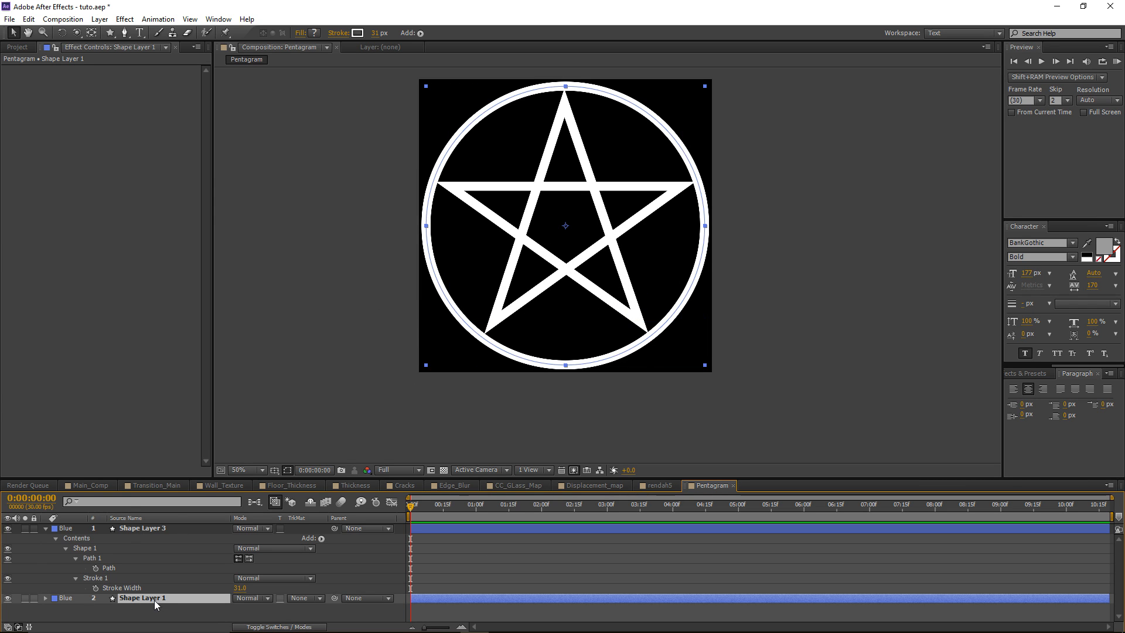
left_click(45, 598)
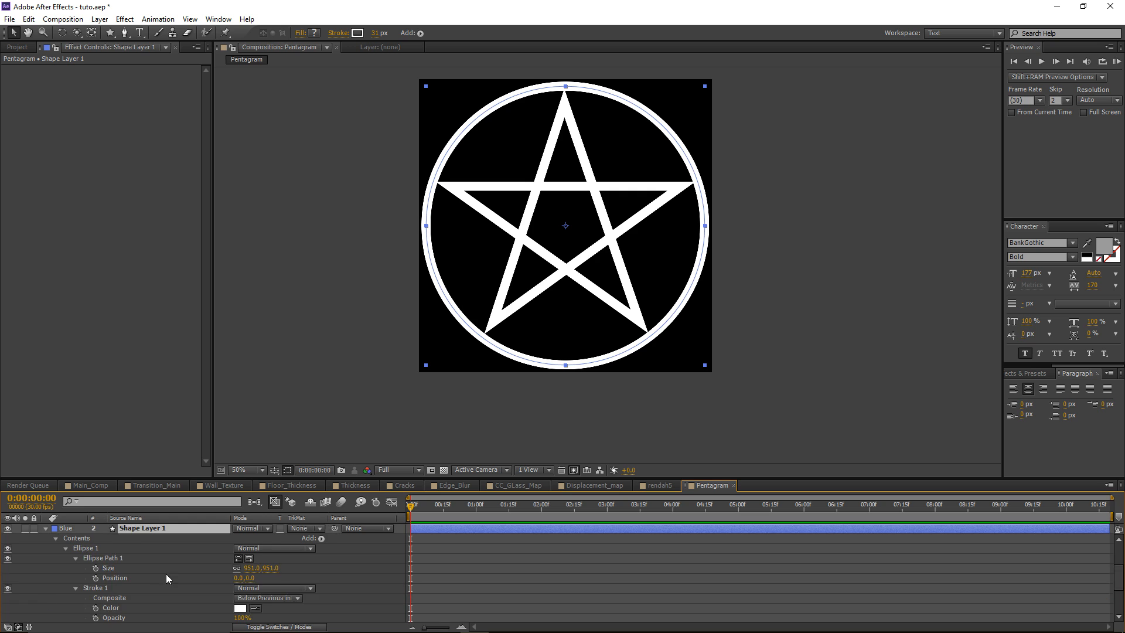
scroll(166, 574, "down", 3)
left_click(72, 540)
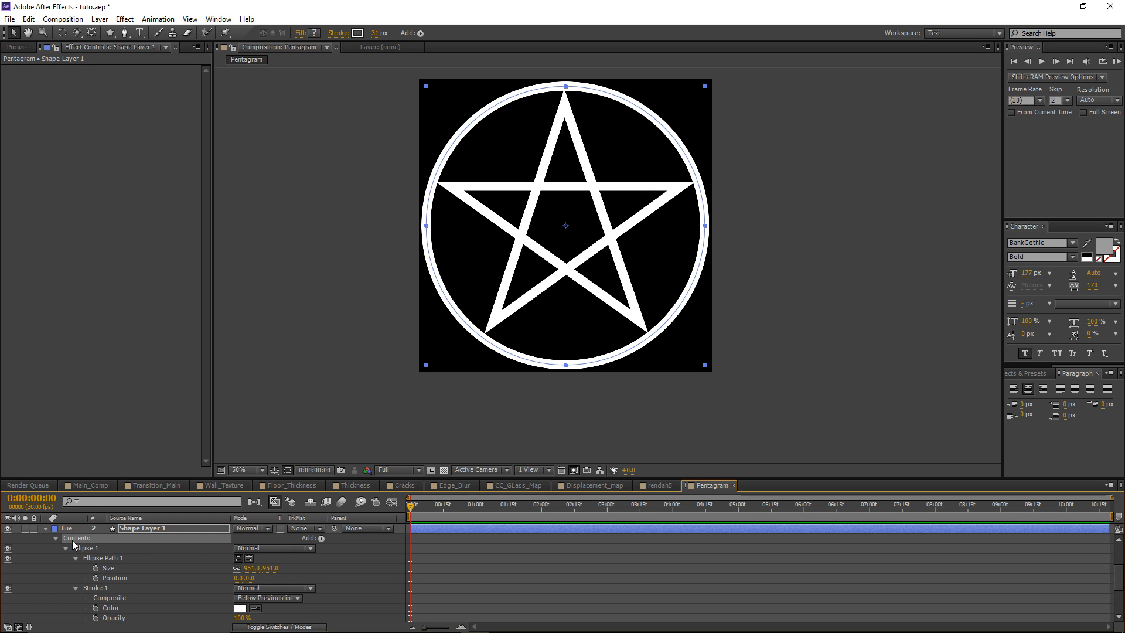
left_click(316, 547)
left_click(343, 550)
left_click(323, 538)
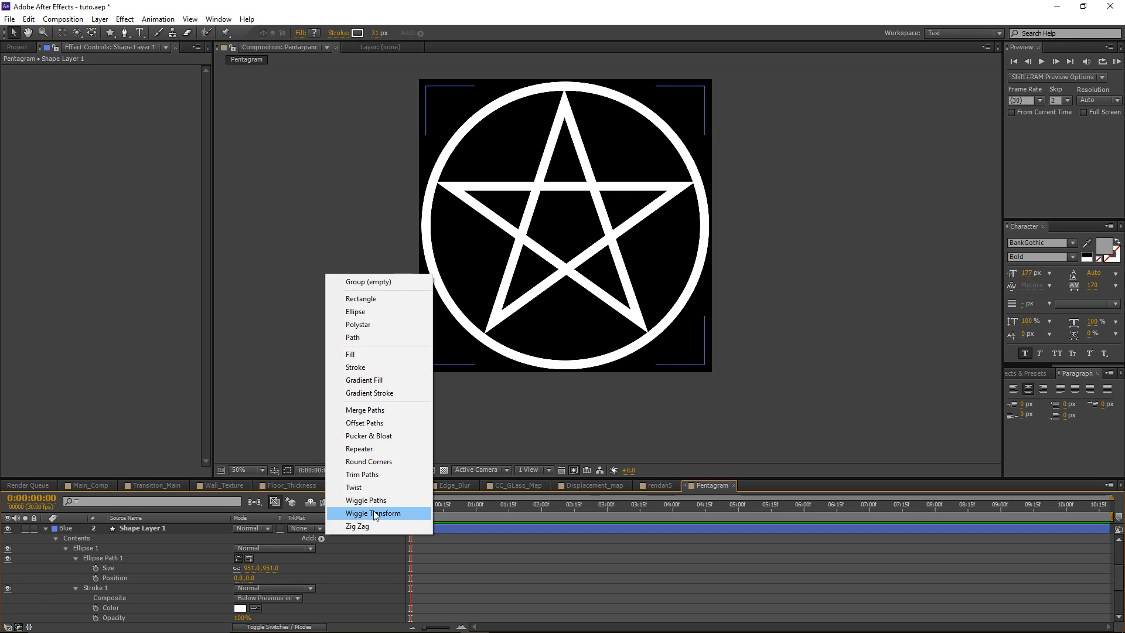
left_click(363, 474)
scroll(146, 586, "down", 1)
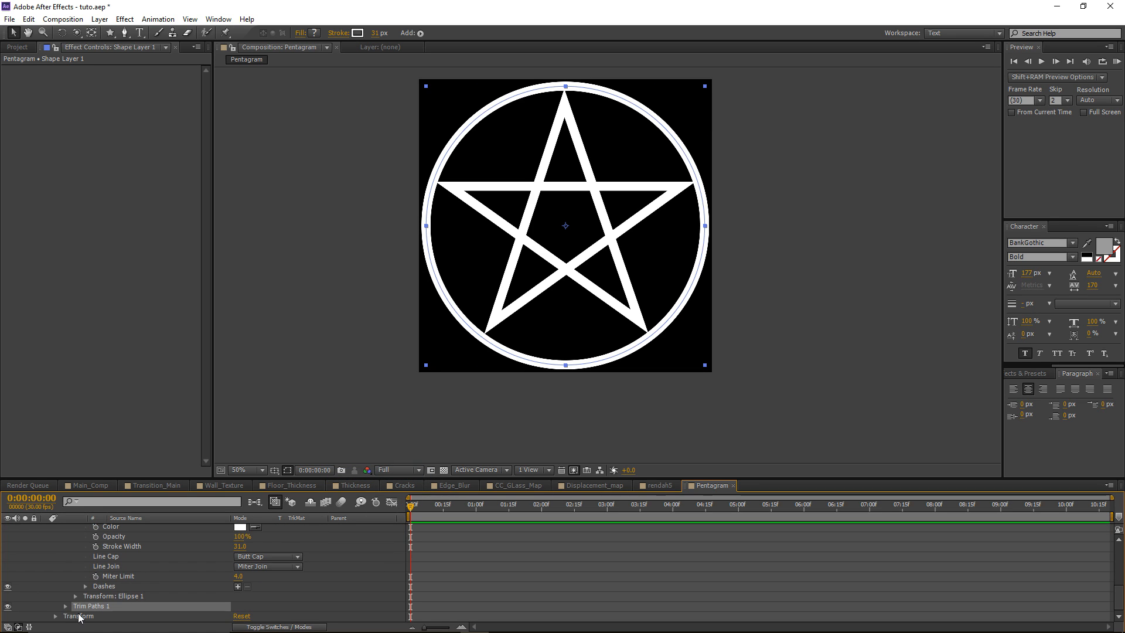
left_click(65, 606)
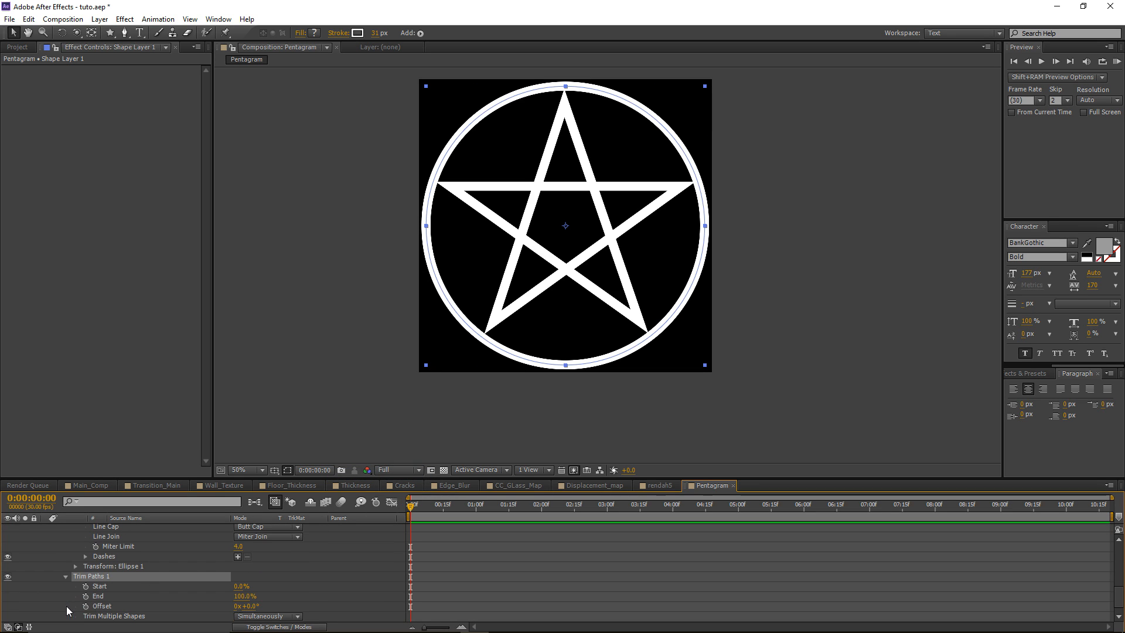
left_click(435, 585)
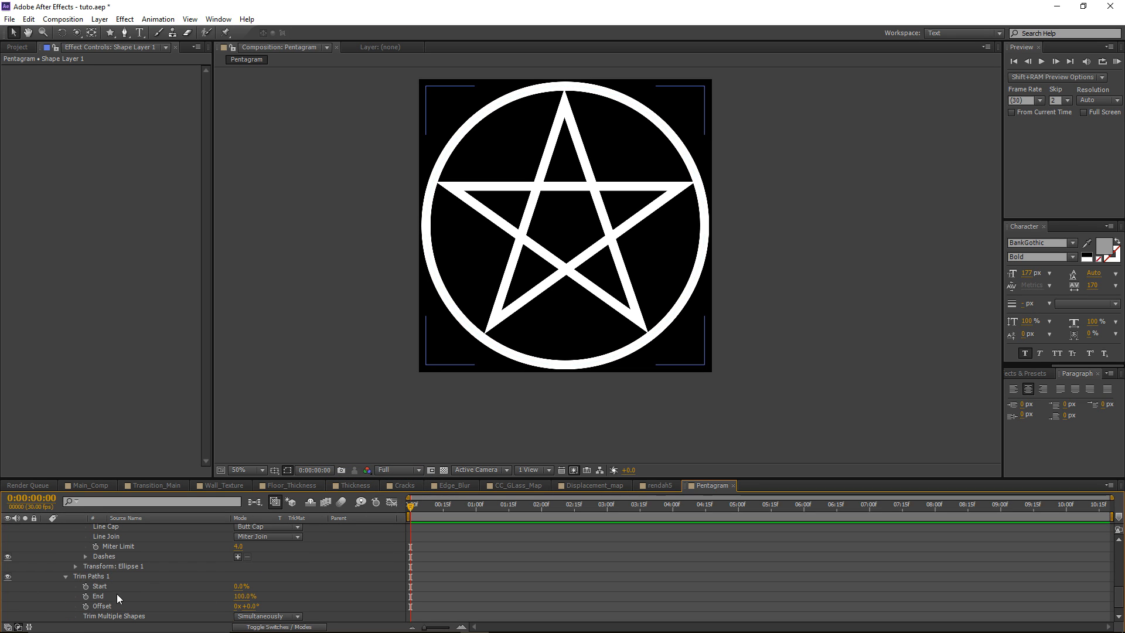
Keyframe the circle's Trim Paths End from 0% at the first frame to a complete circle at about 3 seconds
left_click(239, 596)
type("0")
key("Return")
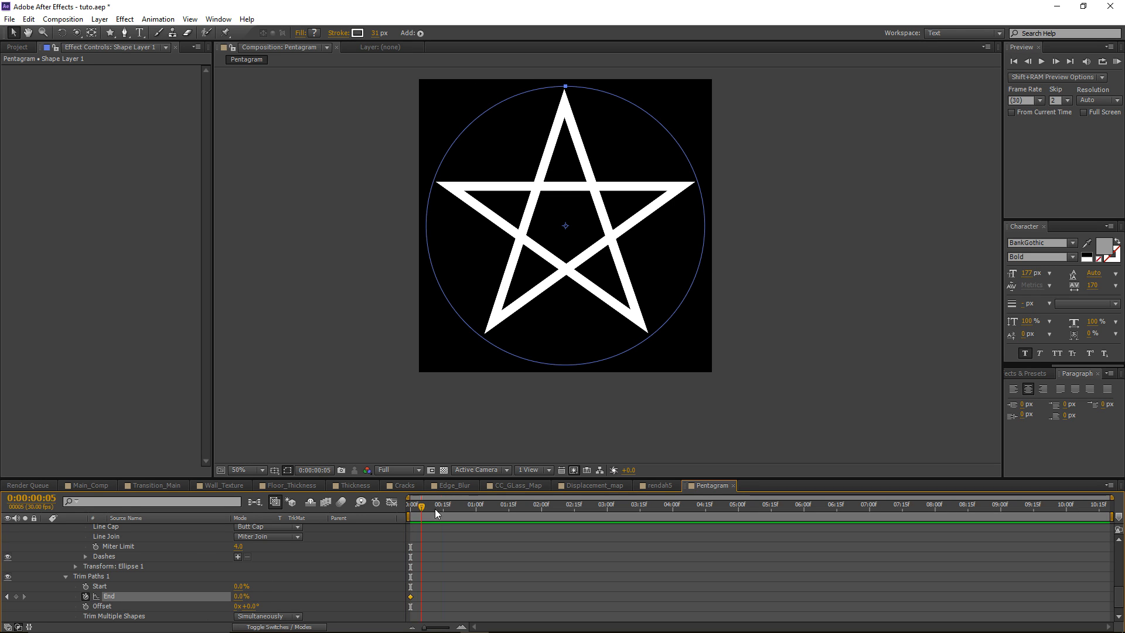
left_click_drag(420, 506, 530, 516)
left_click_drag(606, 511, 608, 511)
left_click_drag(244, 599, 311, 599)
Move the first End keyframe slightly later and check the circle's drawing animation at 0:00:01:21
mouse_move(613, 505)
left_mouse_down()
mouse_move(364, 519)
mouse_move(578, 512)
mouse_move(479, 510)
left_mouse_up()
left_click_drag(411, 597, 430, 598)
left_click_drag(478, 507, 522, 518)
scroll(481, 565, "up", 8)
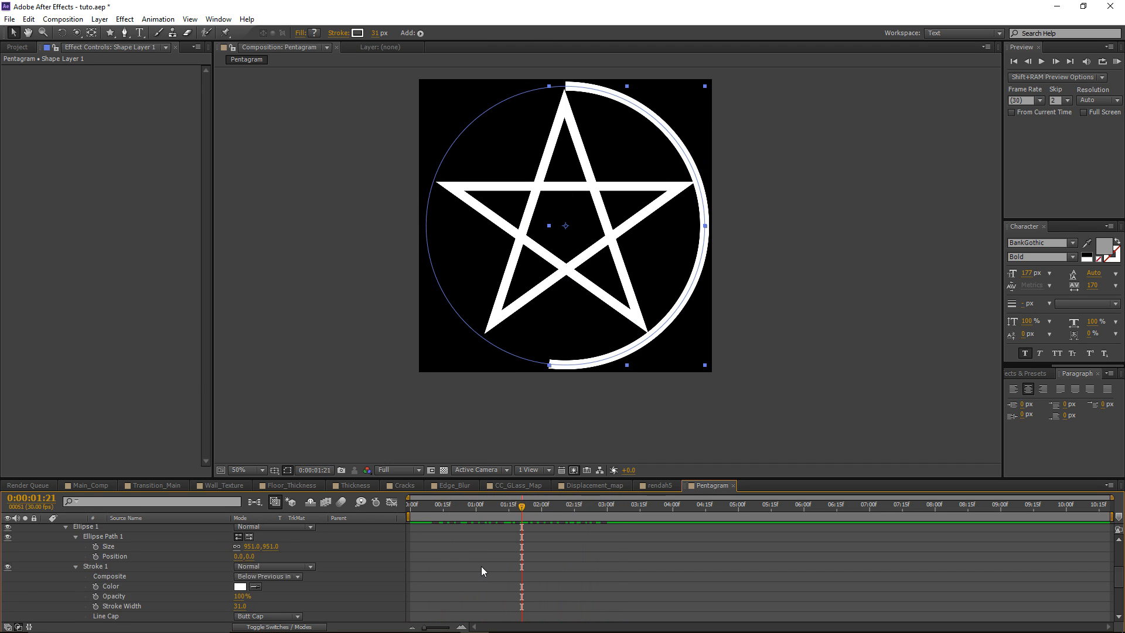
Add Trim Paths to the contents of the star layer, Shape Layer 3, and expand its properties
left_click(45, 597)
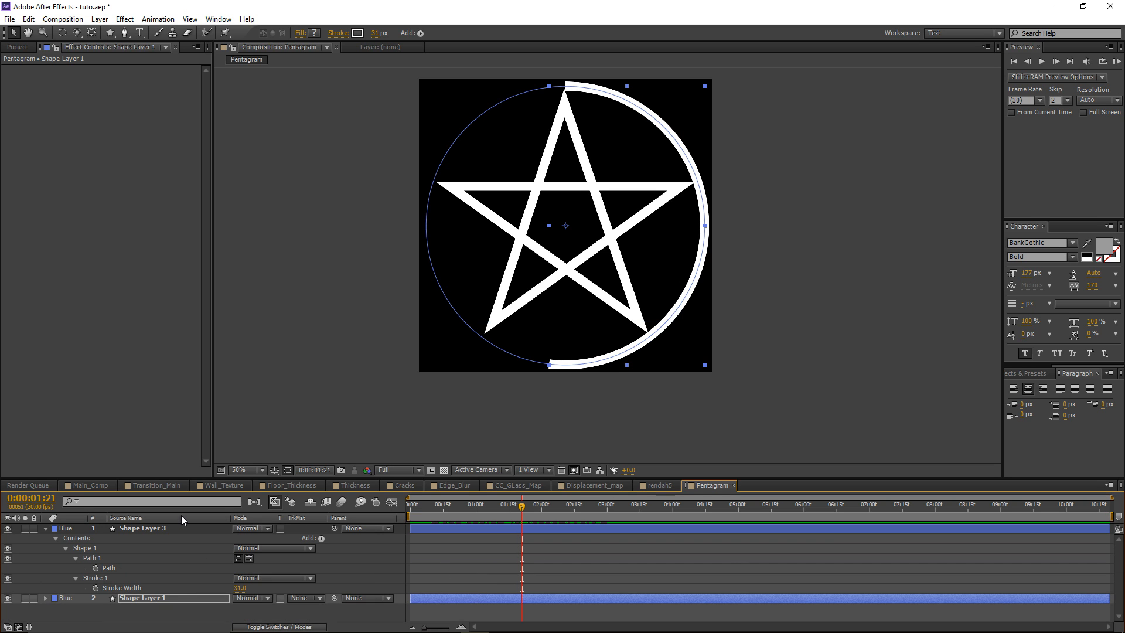
left_click(185, 528)
left_click(321, 538)
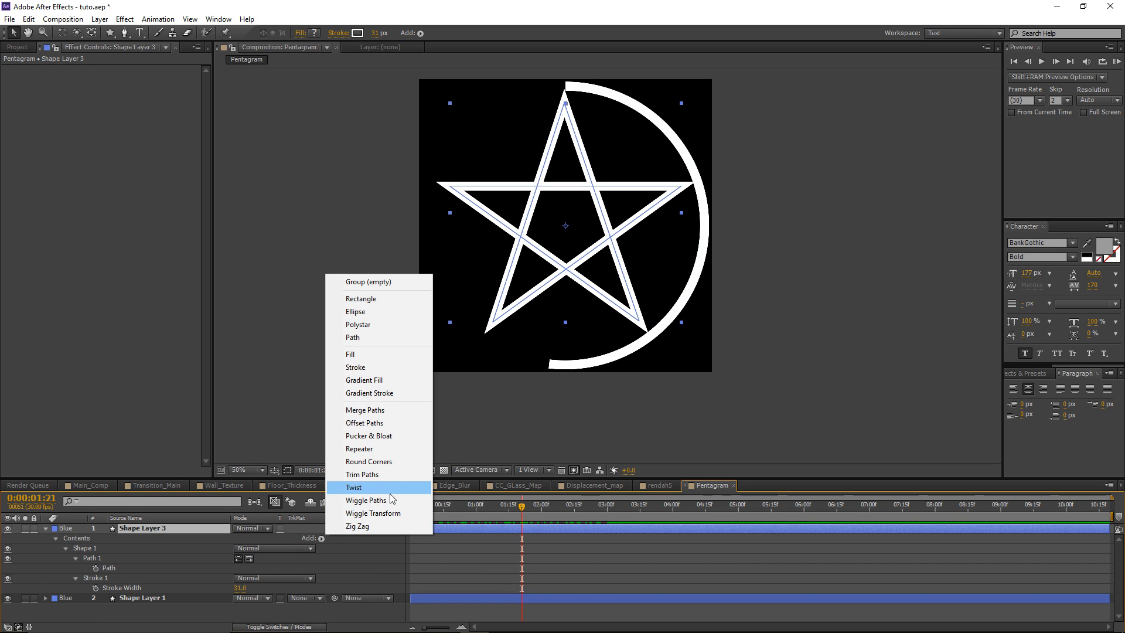
left_click(362, 474)
left_click(66, 598)
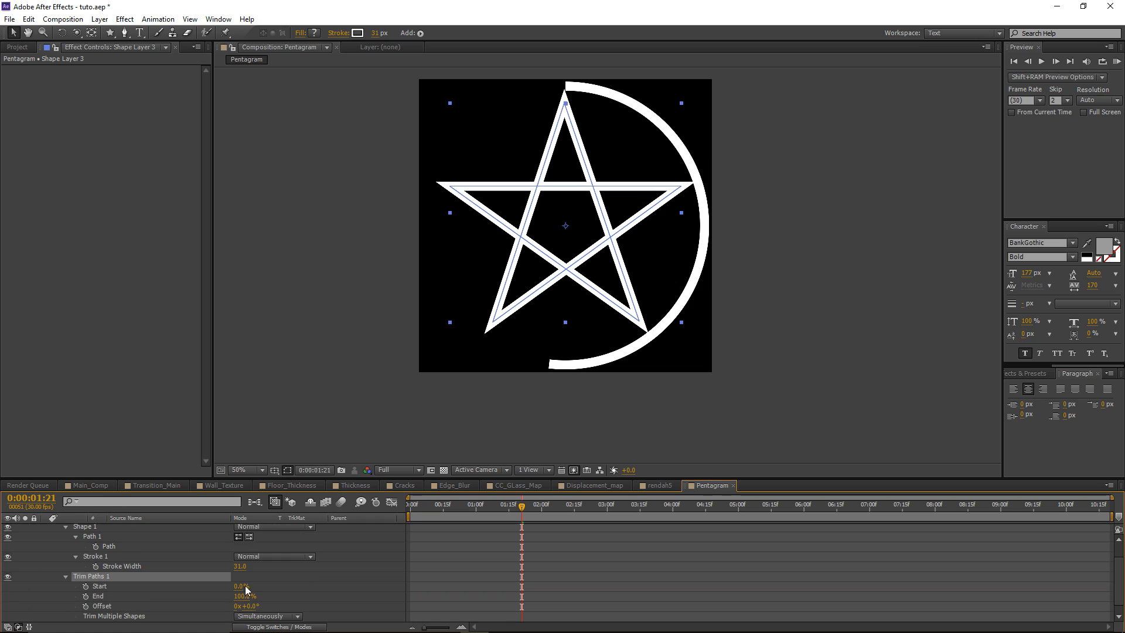
Keyframe the star's Trim Paths End from 0% at the first frame to 25% at 0:00:03:00
left_click_drag(463, 512, 389, 508)
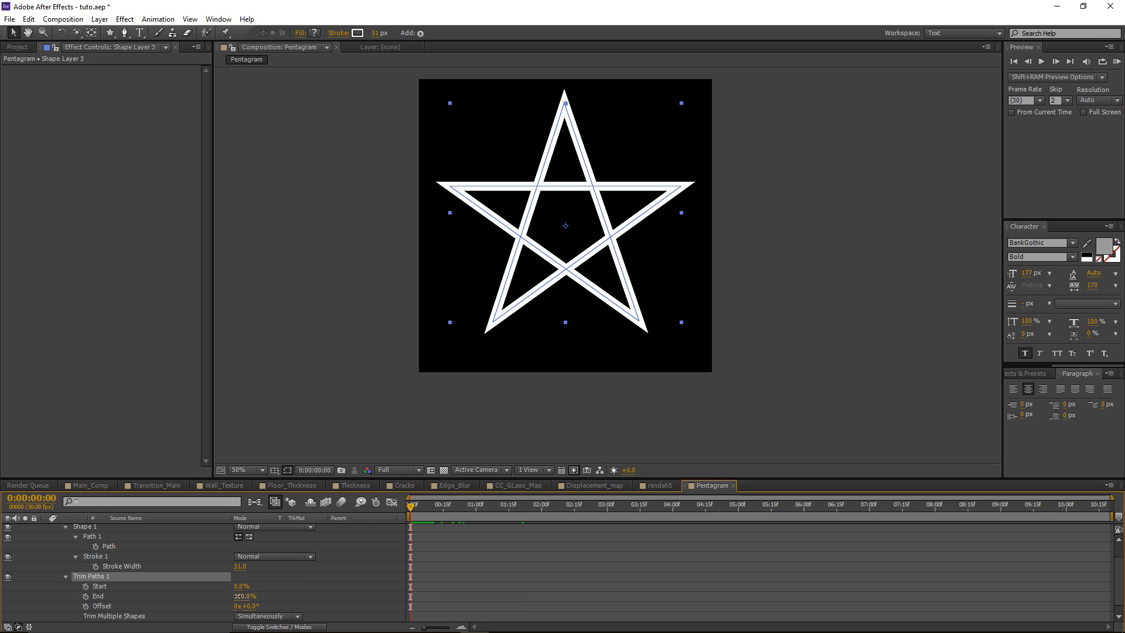
type("0")
left_click(86, 596)
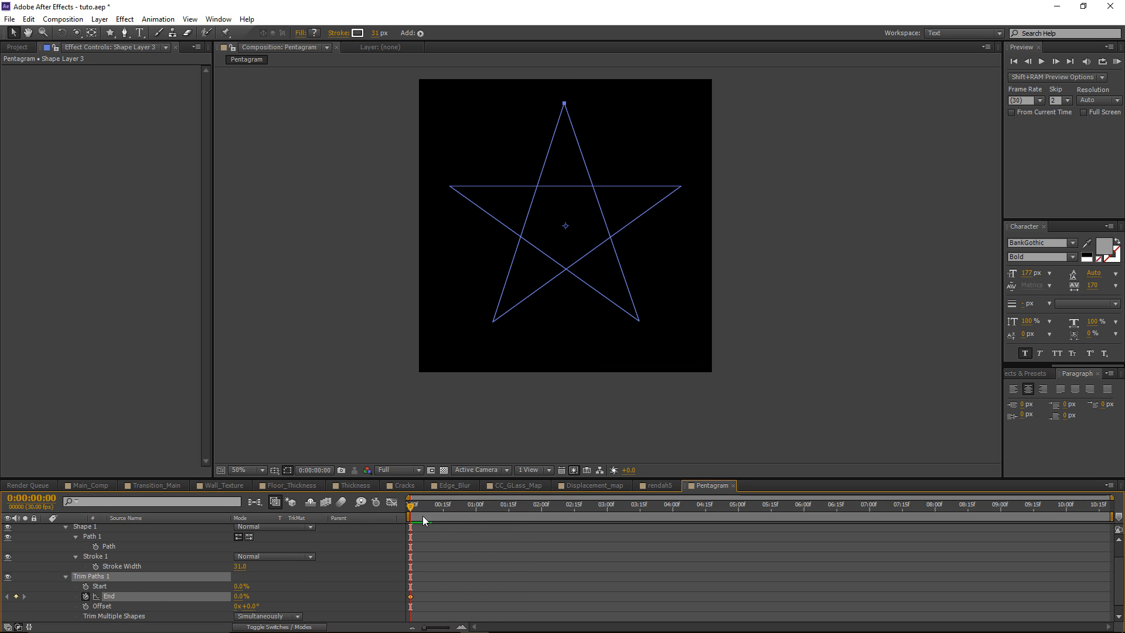
left_click_drag(417, 509, 609, 516)
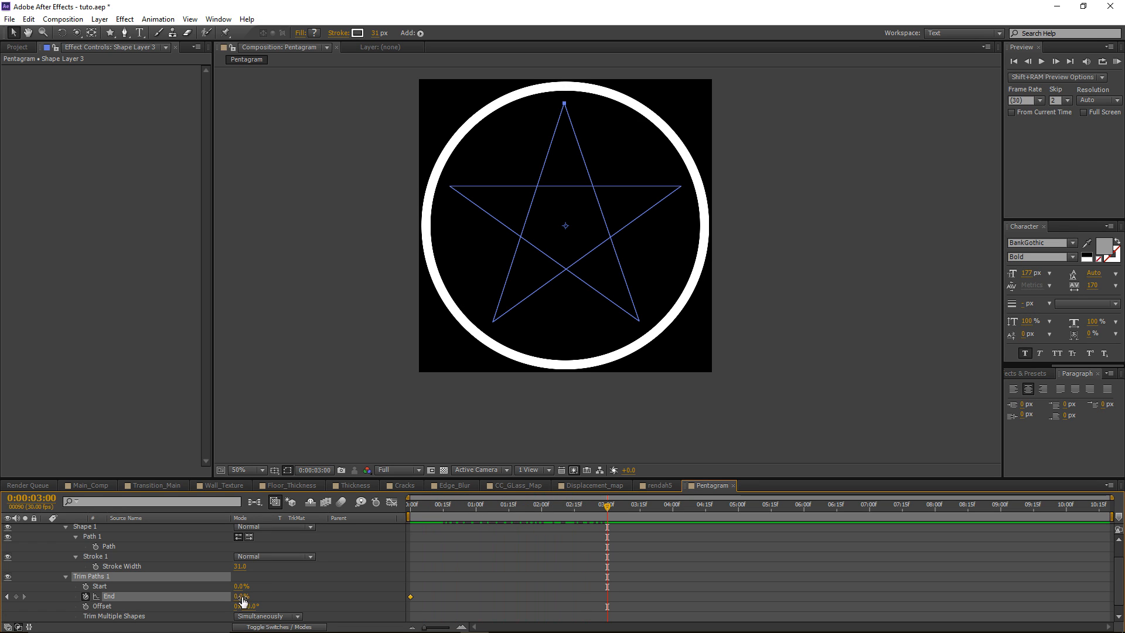
left_click(242, 598)
type("25")
key("Return")
left_click(505, 559)
scroll(502, 562, "up", 2)
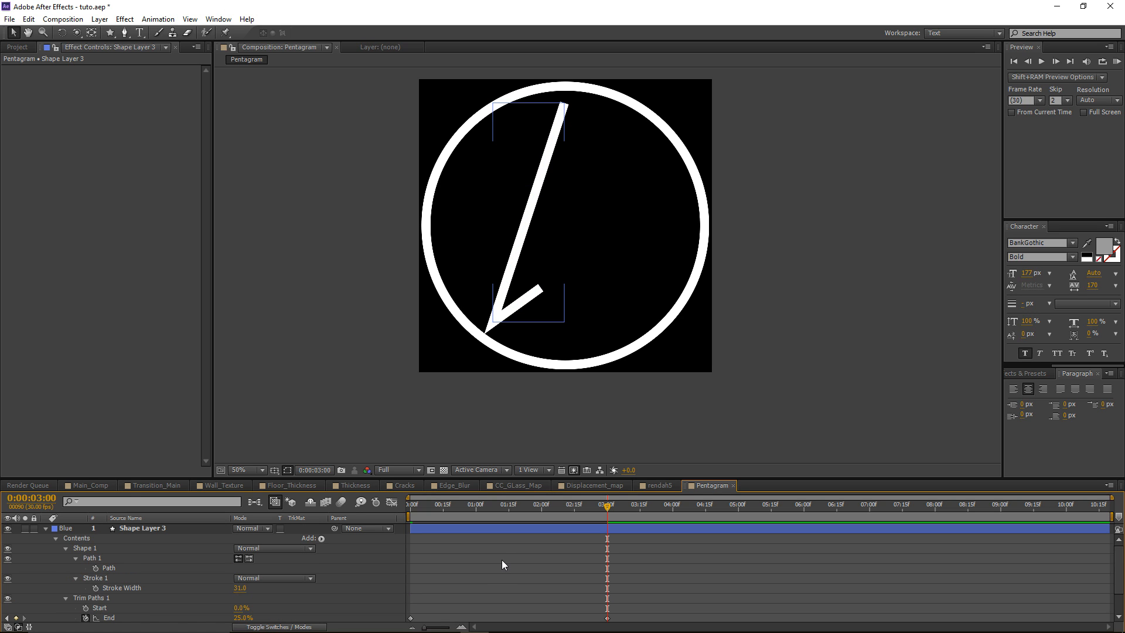
key("t")
key("t")
Duplicate Shape Layer 3 and set the copy's Trim Paths Offset to 90°
left_click(146, 528)
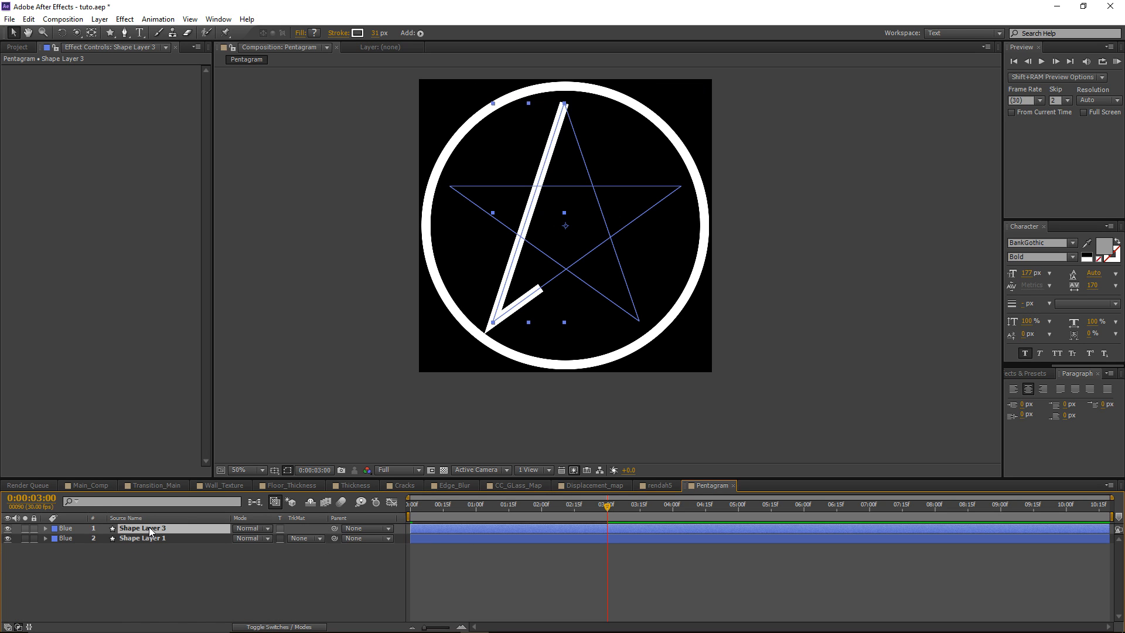
key("ctrl+d")
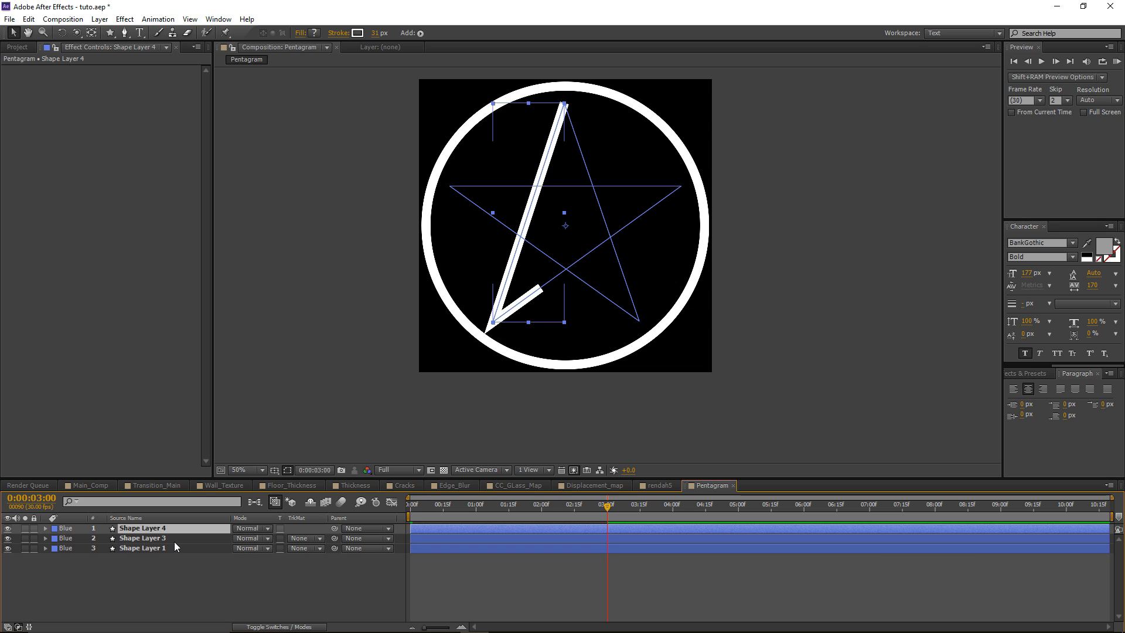
key("u")
key("u")
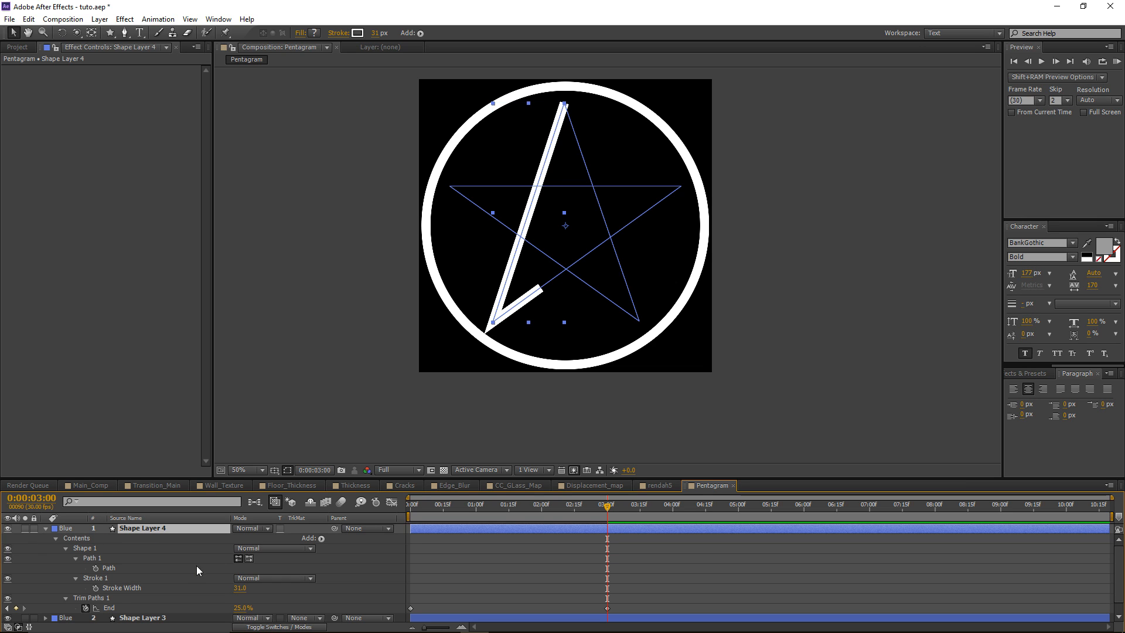
left_click(65, 598)
left_click(66, 597)
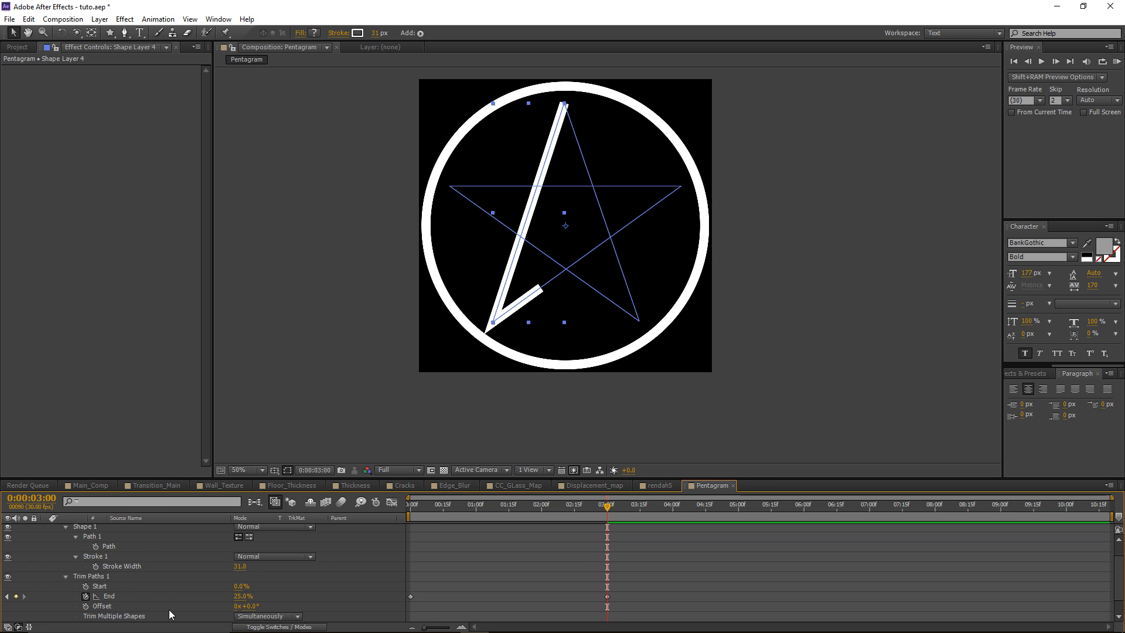
left_click(134, 607)
scroll(321, 587, "down", 1)
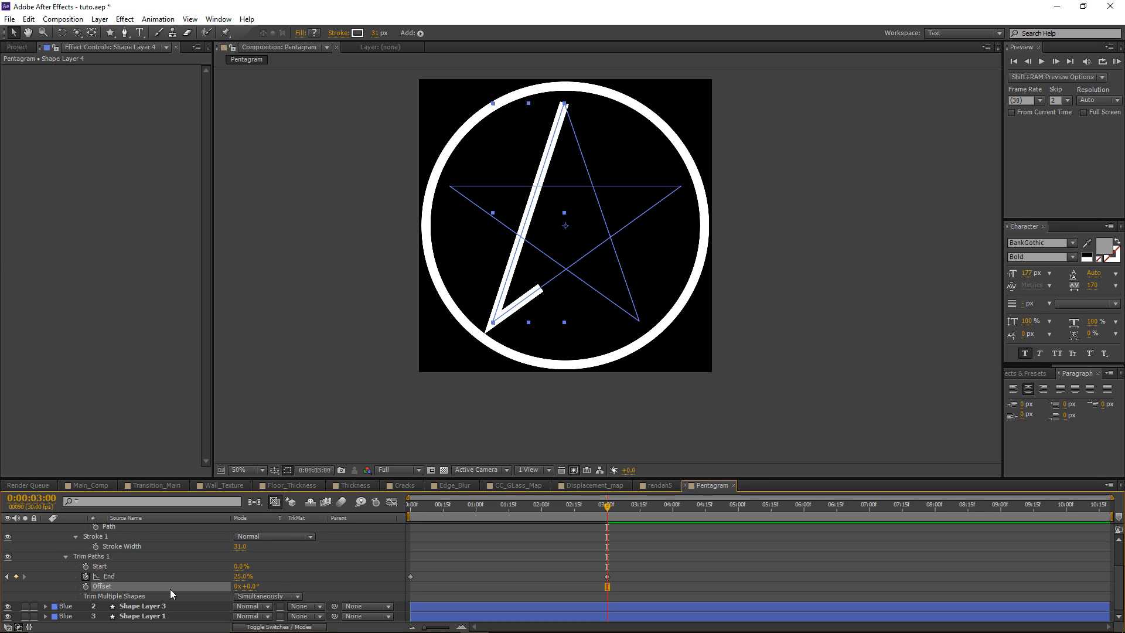
left_click(251, 587)
type("90")
key("Return")
Duplicate the star layer with the 90° offset and set the new copy's Trim Paths Offset to 180°
scroll(212, 567, "up", 2)
left_click(171, 528)
key("ctrl+d")
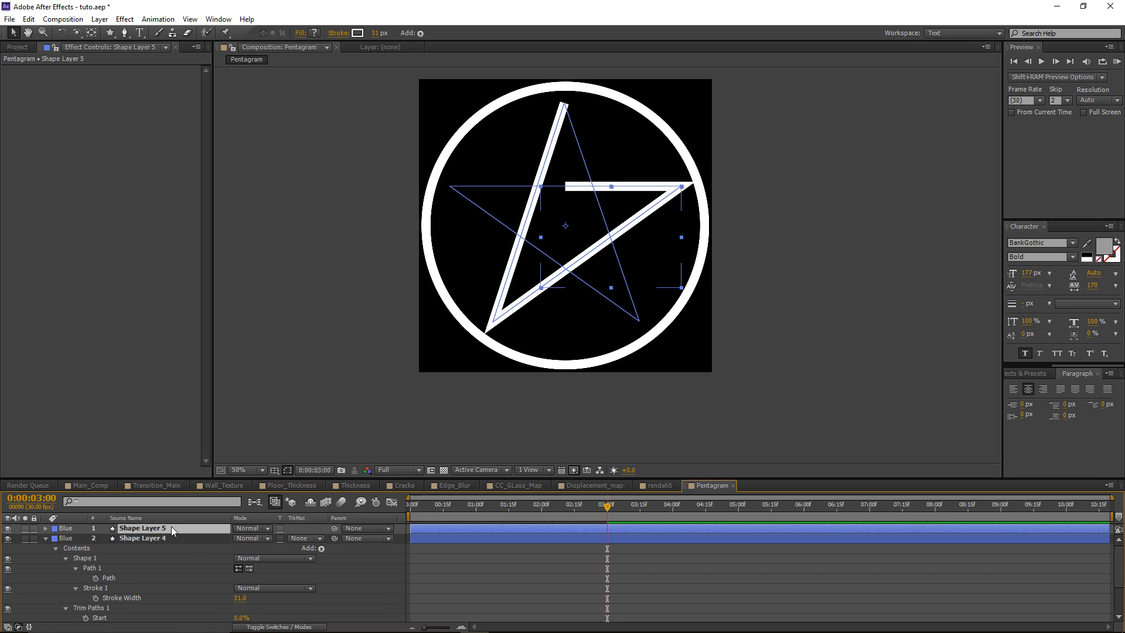
key("u")
key("u")
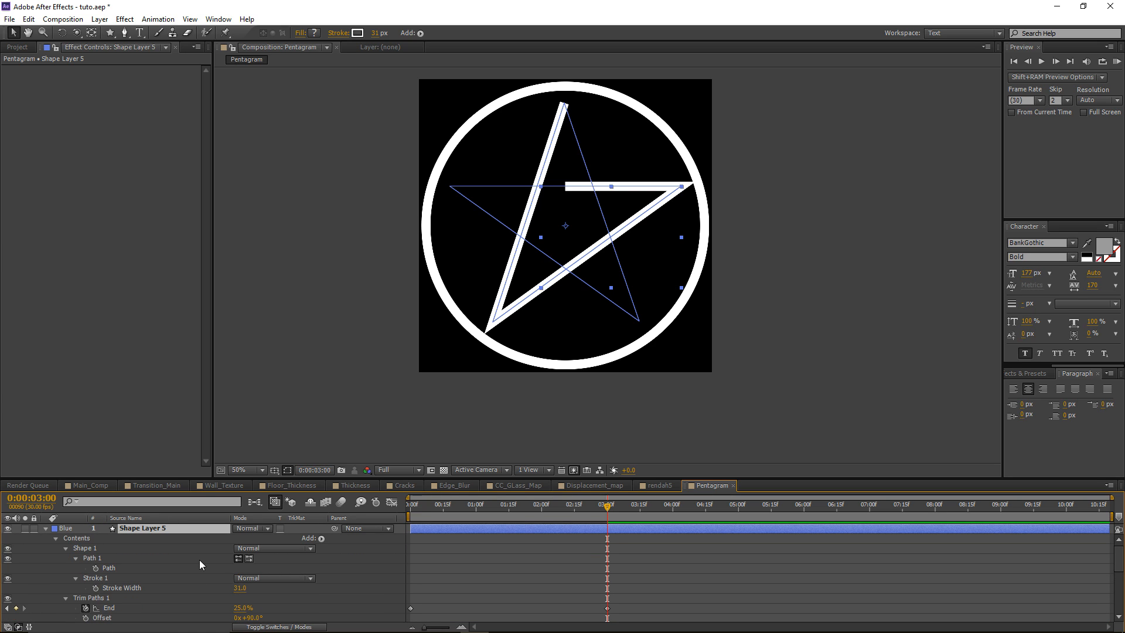
scroll(199, 561, "down", 3)
left_click(258, 588)
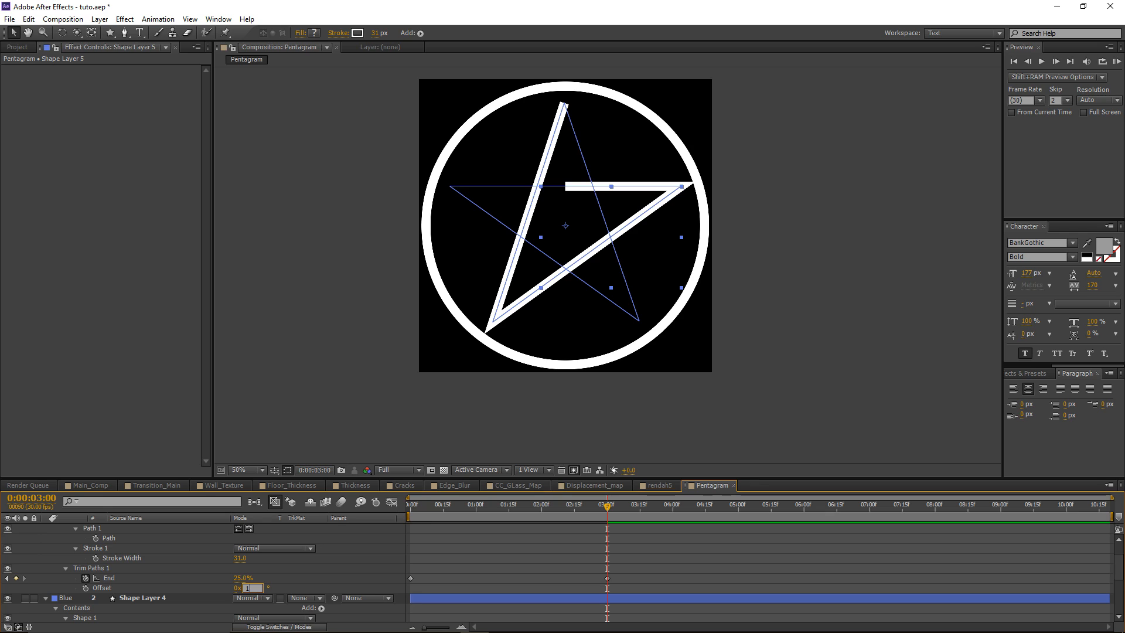
type("180")
key("Return")
Duplicate the star layer with the 180° offset and set the new copy's Trim Paths Offset to 270°
scroll(182, 557, "up", 3)
left_click(176, 528)
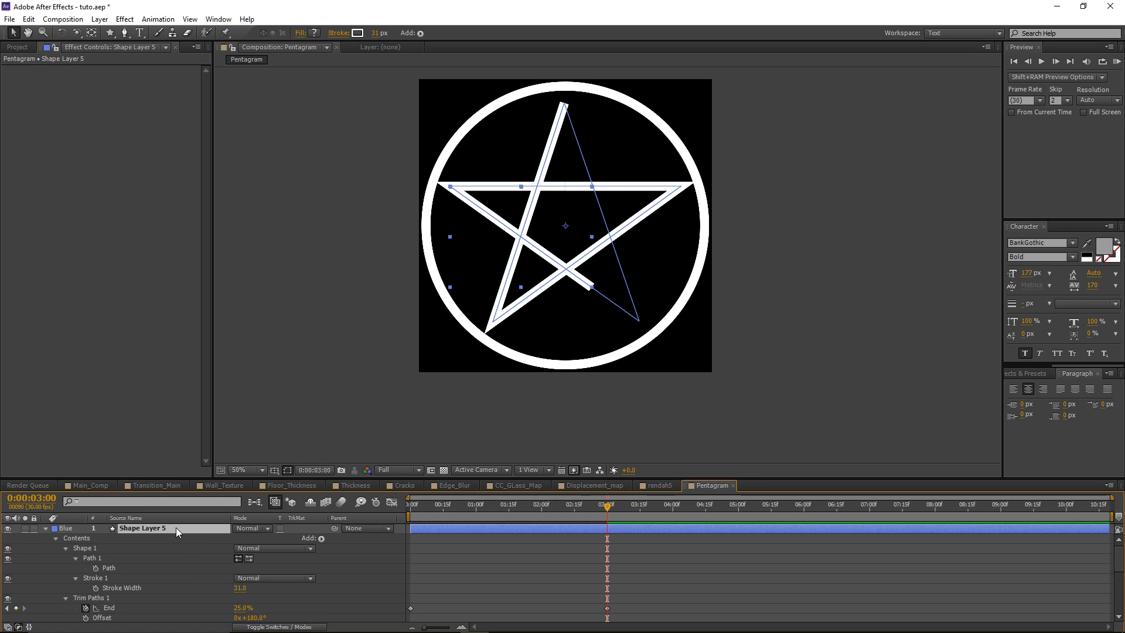
key("ctrl+d")
key("u")
key("u")
scroll(200, 554, "down", 3)
left_click(257, 588)
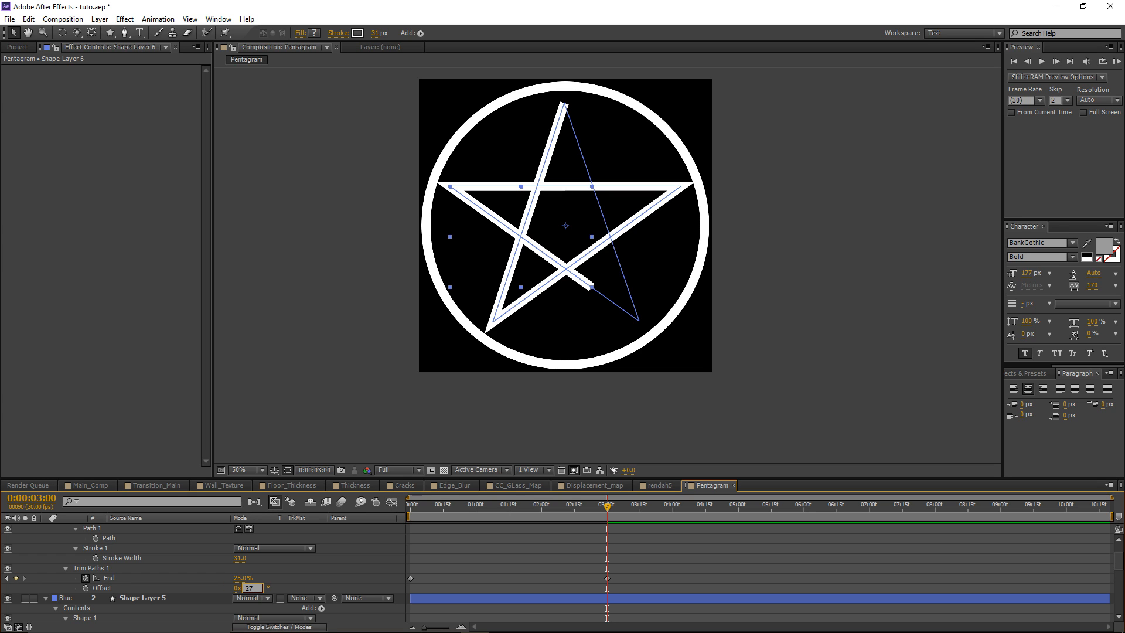
key("Return")
Collapse the layer properties and scrub through the timeline to check how the four star segments draw on
scroll(476, 565, "up", 5)
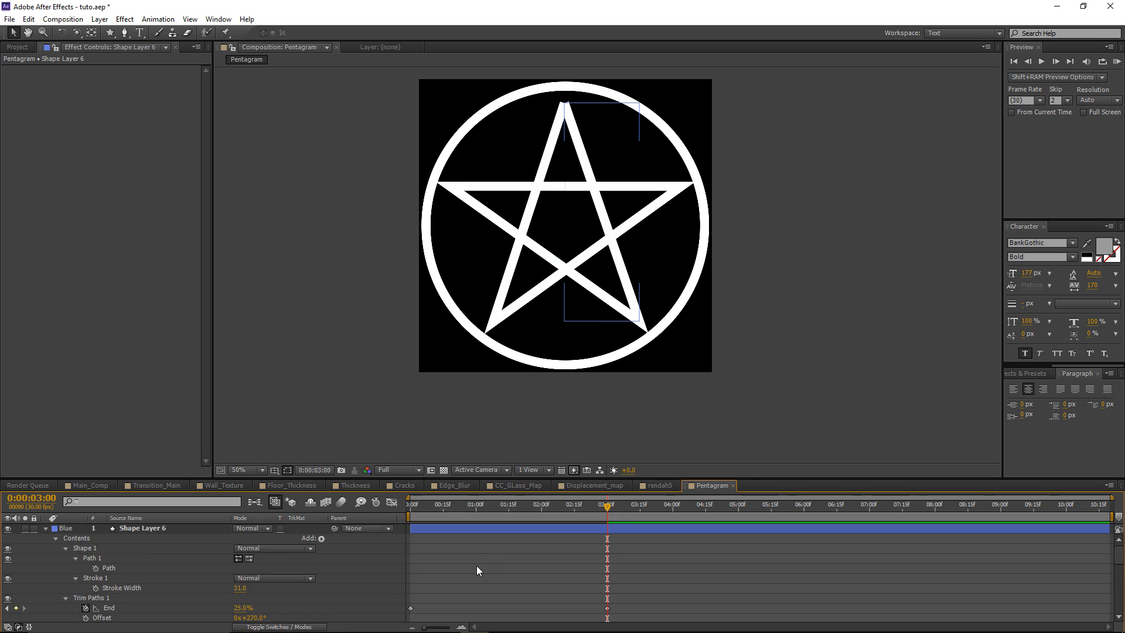
key("u")
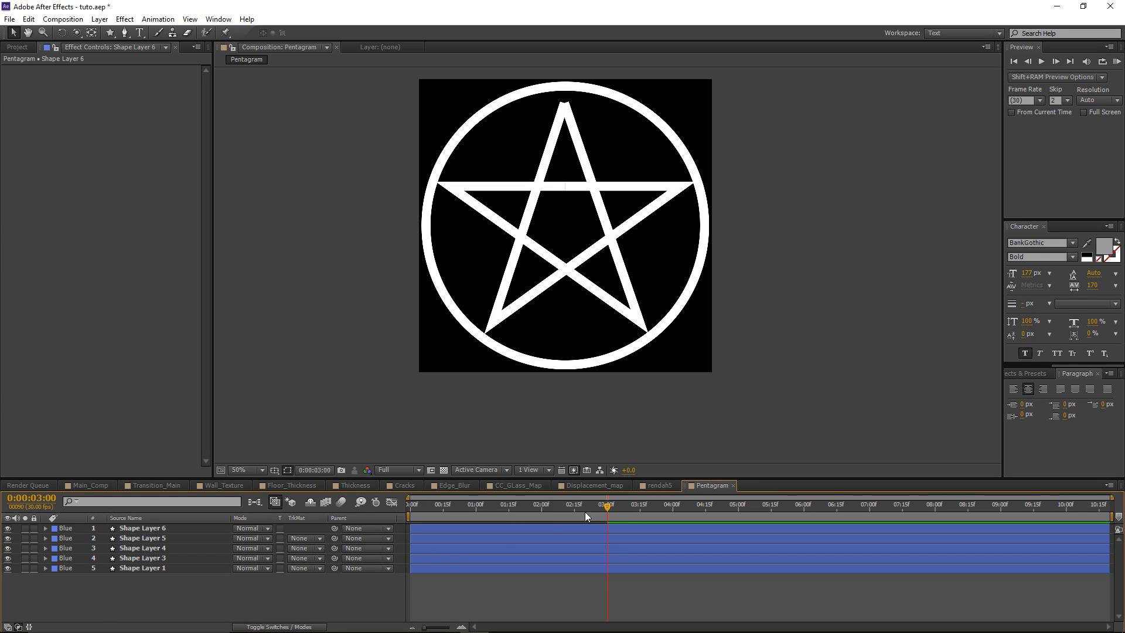
mouse_move(585, 512)
left_mouse_down()
mouse_move(403, 512)
mouse_move(547, 512)
mouse_move(466, 513)
mouse_move(501, 522)
mouse_move(627, 504)
mouse_move(531, 506)
mouse_move(669, 498)
left_mouse_up()
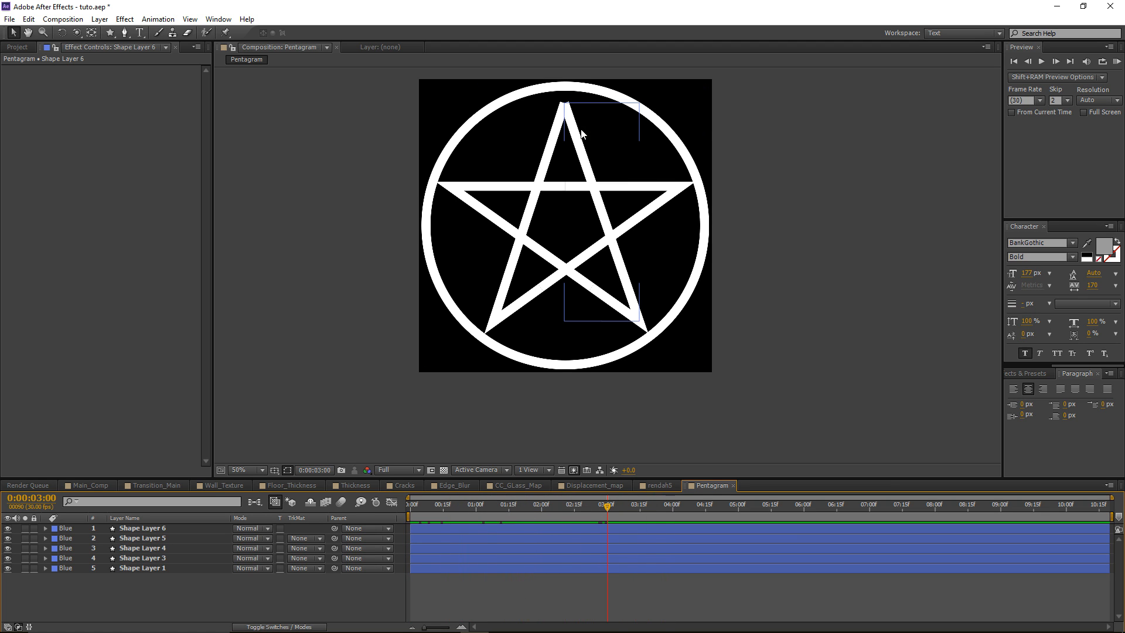
Set Shape Layer 6's Trim Paths End to 26% at 0:00:03:00 to close the gap at the star's upper tip
left_click(570, 110)
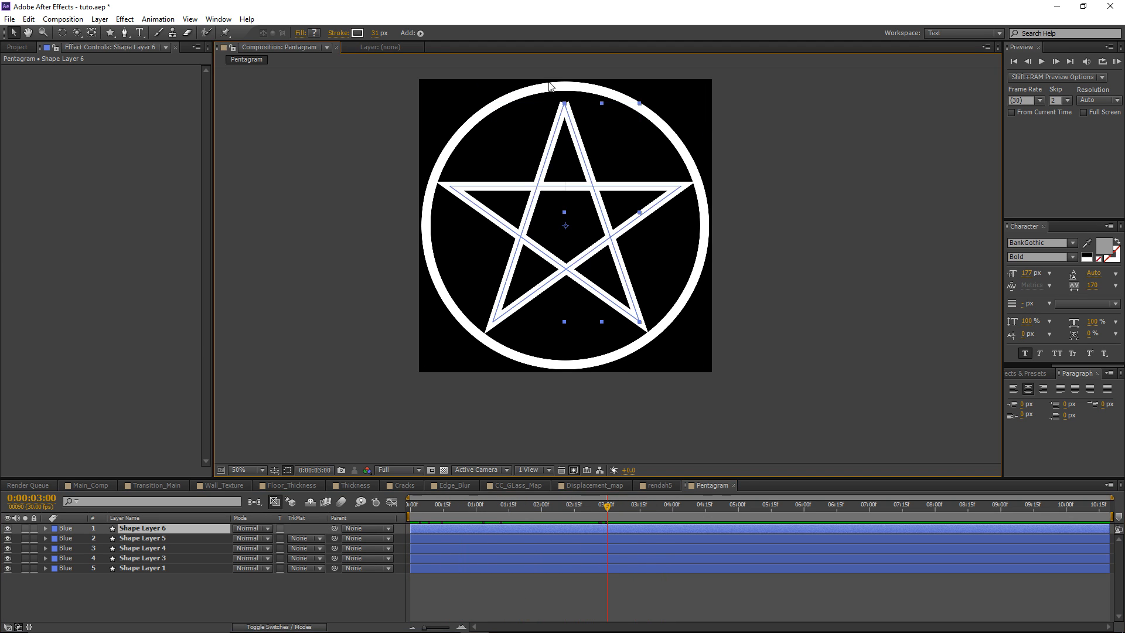
key("u")
key("u")
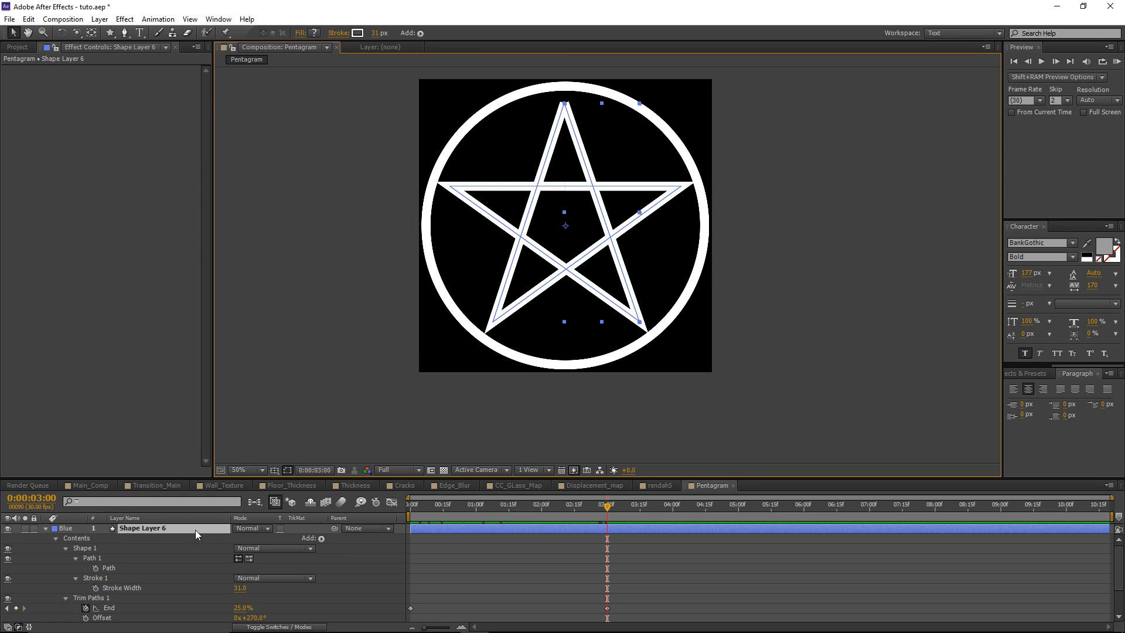
scroll(539, 539, "down", 1)
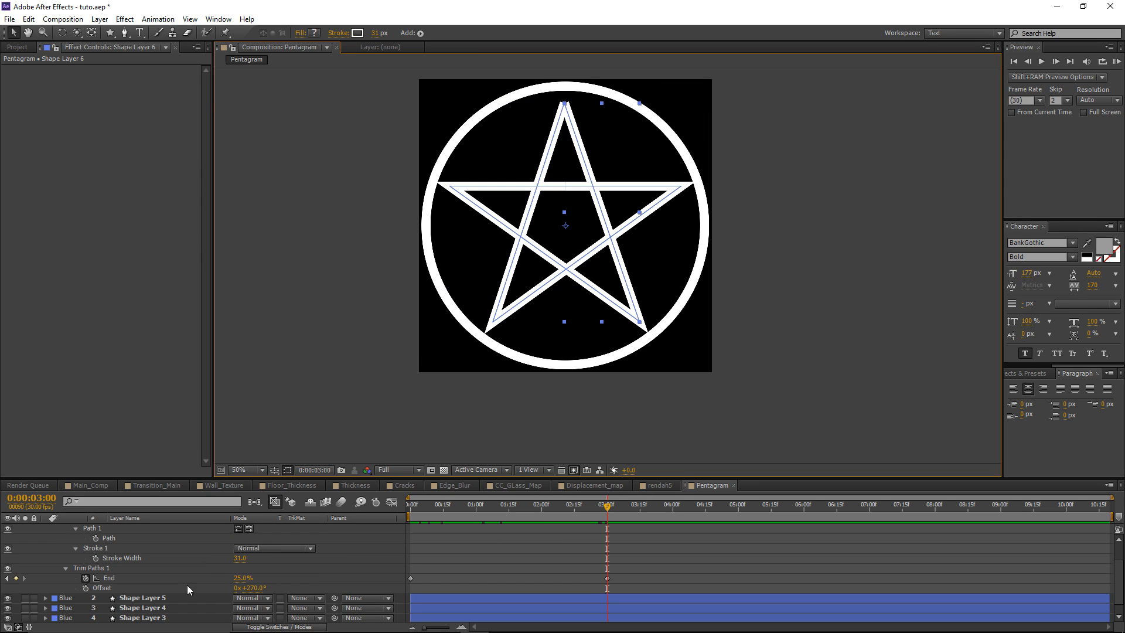
left_click(241, 578)
type("26")
left_click(265, 579)
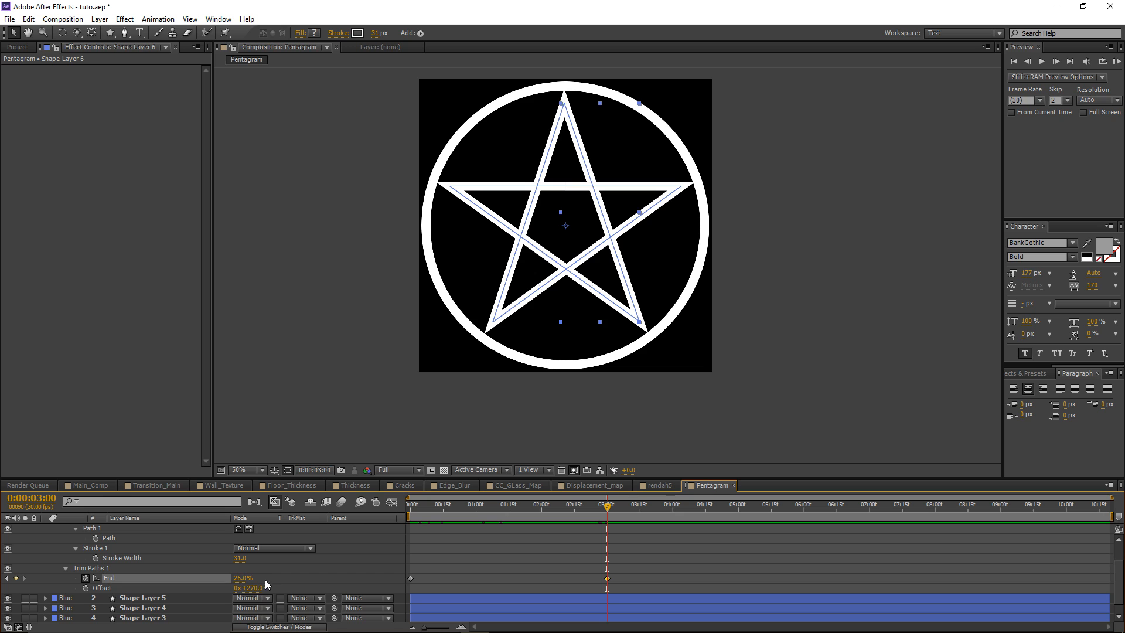
left_click(528, 448)
key("u")
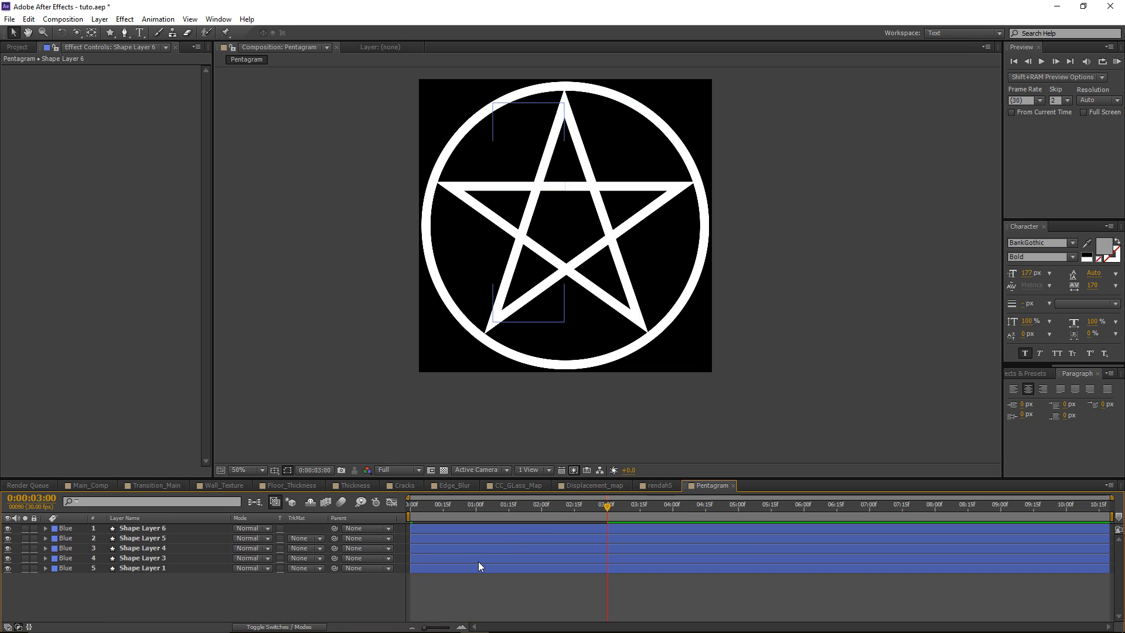
Stagger the five shape layers' start times between about 4 frames and 1 second 5 frames, then check the drawing animation
left_click_drag(574, 505, 484, 570)
left_click_drag(469, 529, 520, 530)
left_click_drag(510, 539, 472, 558)
left_click_drag(466, 507, 660, 532)
left_click(608, 582)
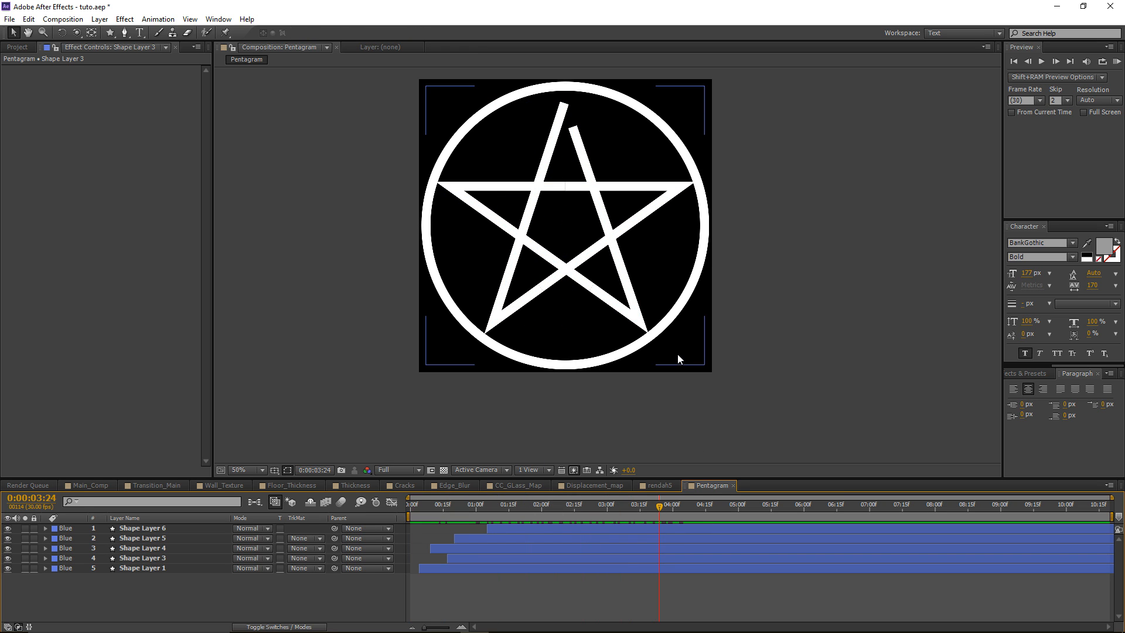
Add an adjustment layer above the shape layers and apply the Roughen Edges effect to it
left_click(97, 23)
mouse_move(147, 30)
left_click(395, 112)
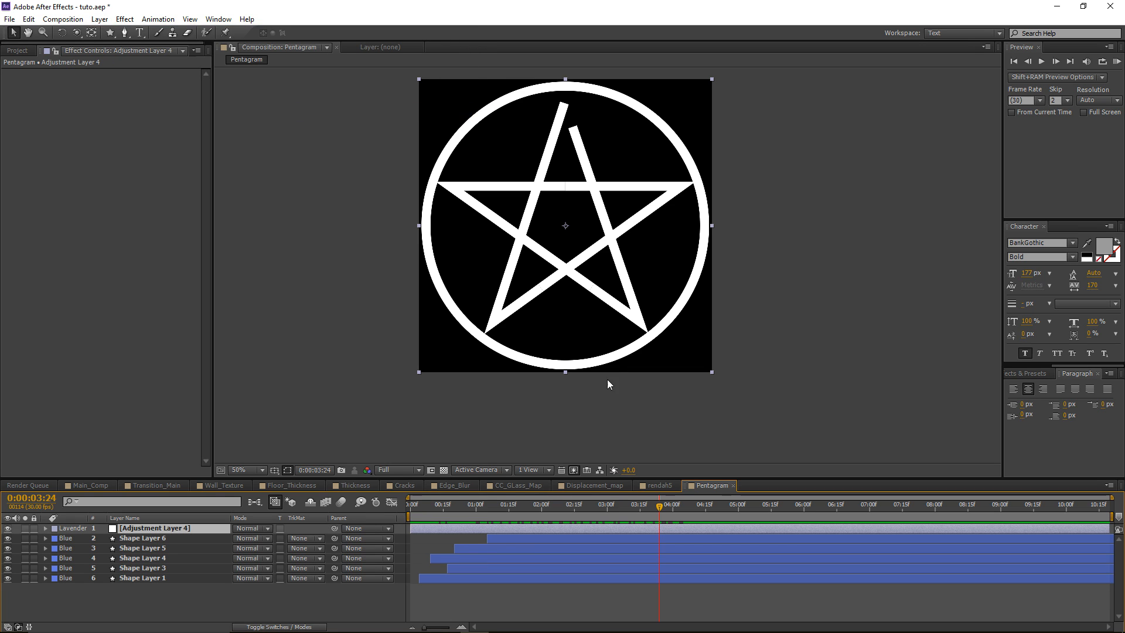
left_click(124, 18)
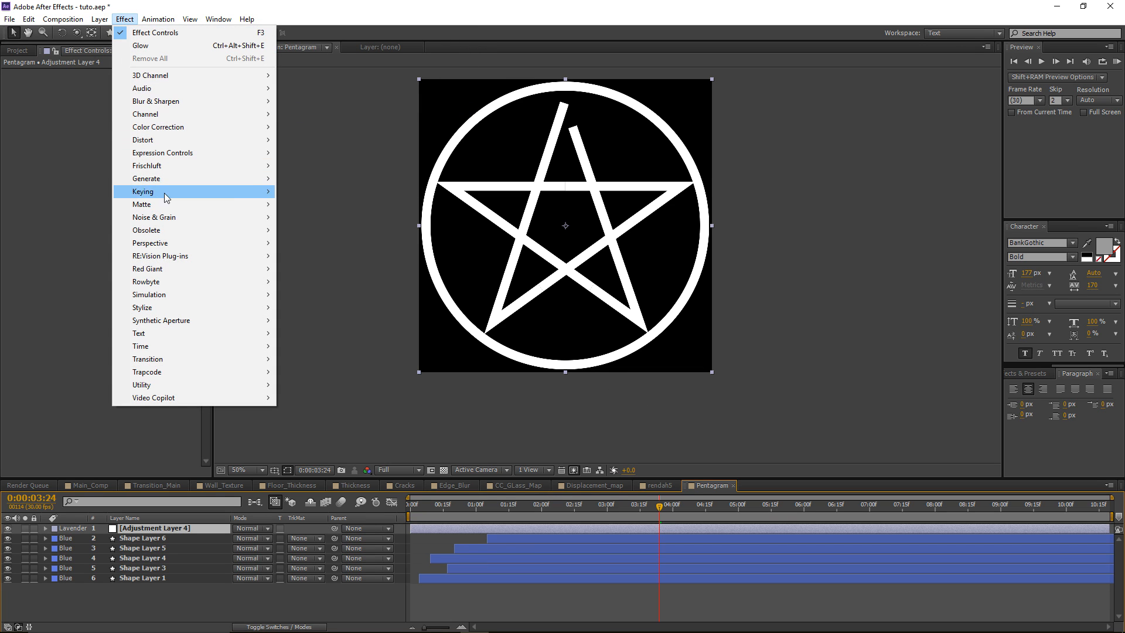
mouse_move(168, 307)
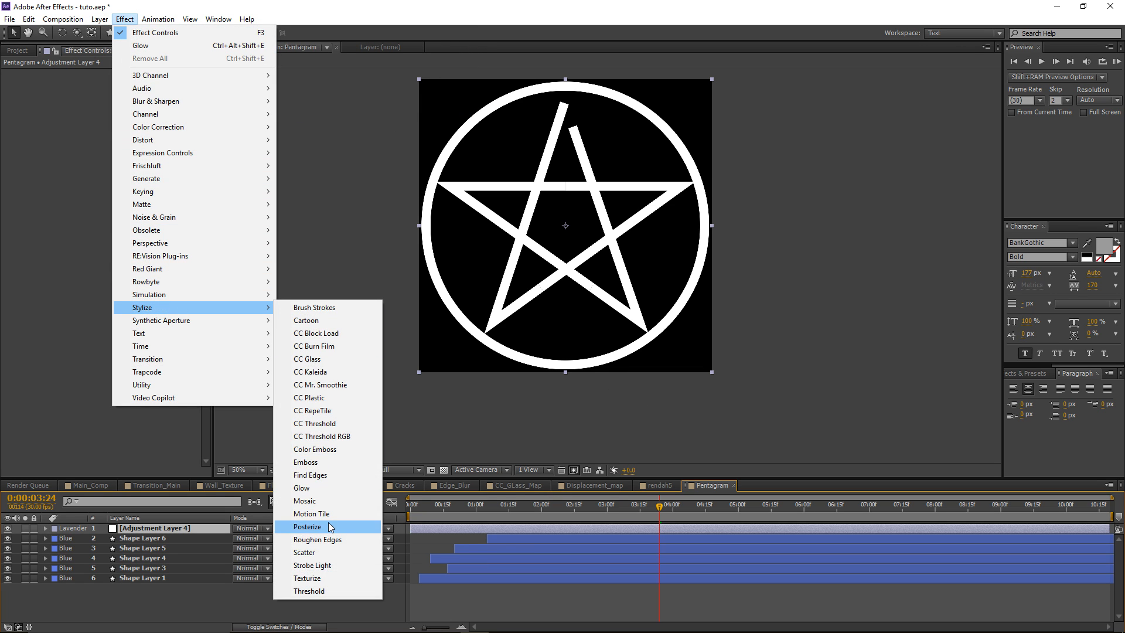
left_click(322, 541)
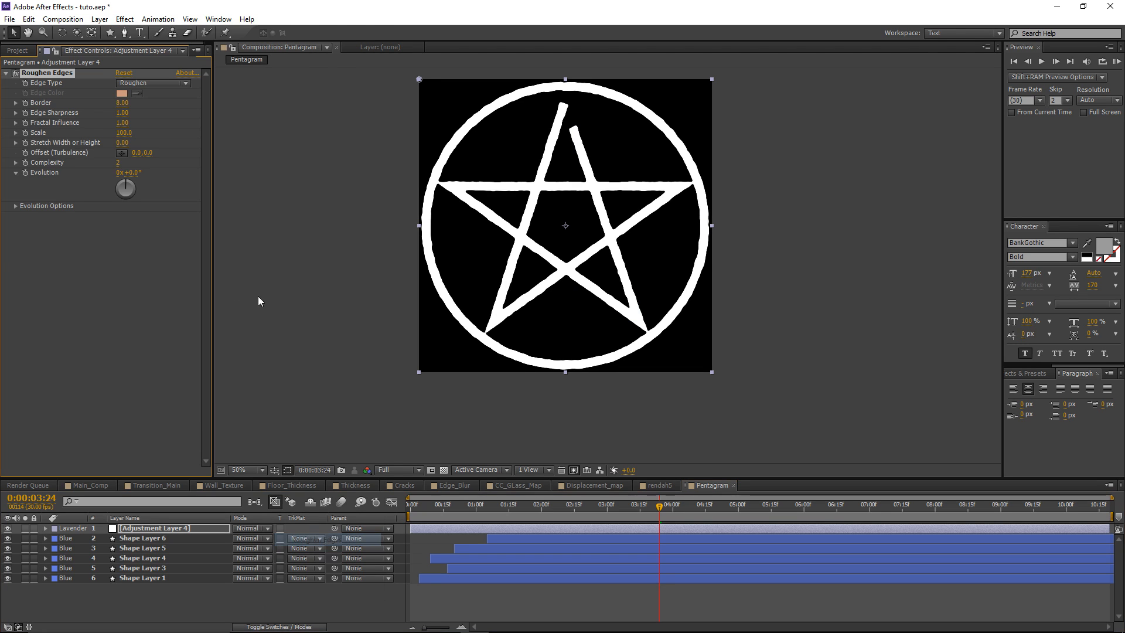
Set Roughen Edges on the adjustment layer to Border 24.10, Edge Sharpness 1.55 and Scale 242, checking the look on the animation
left_click_drag(123, 103, 209, 101)
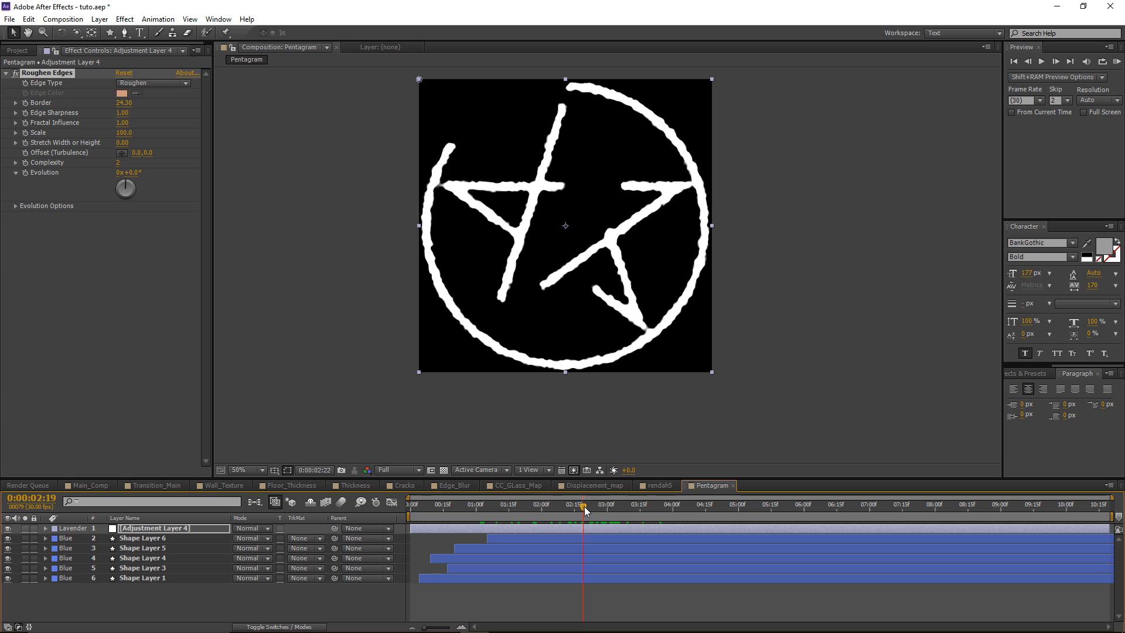
mouse_move(585, 510)
left_mouse_down()
mouse_move(729, 507)
mouse_move(502, 507)
mouse_move(695, 507)
left_mouse_up()
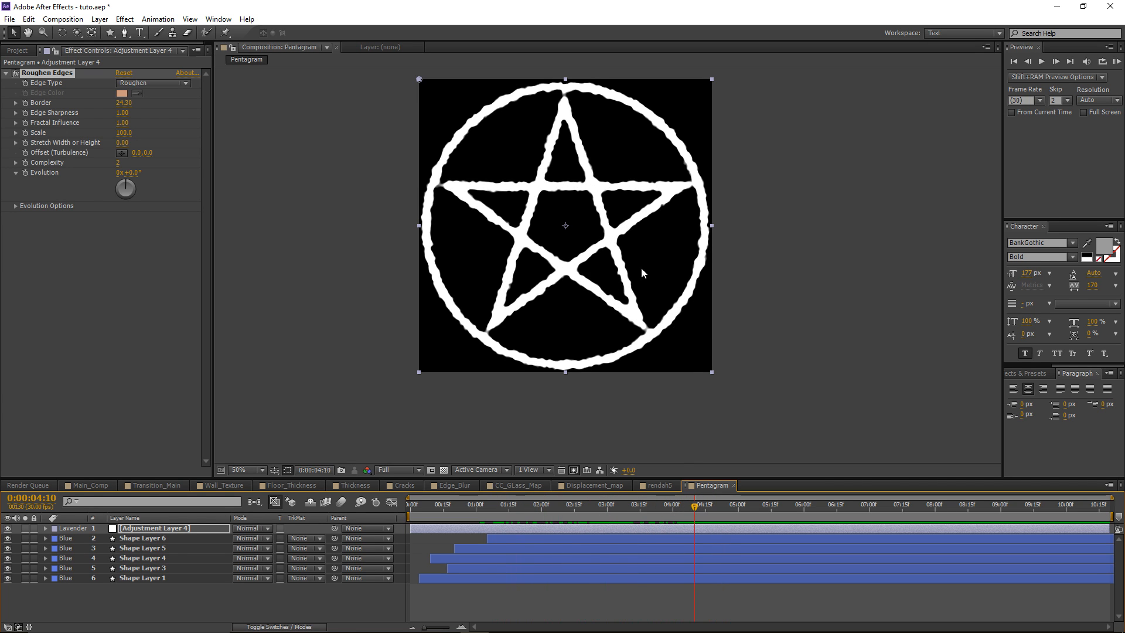
scroll(511, 249, "up", 2)
scroll(512, 249, "down", 2)
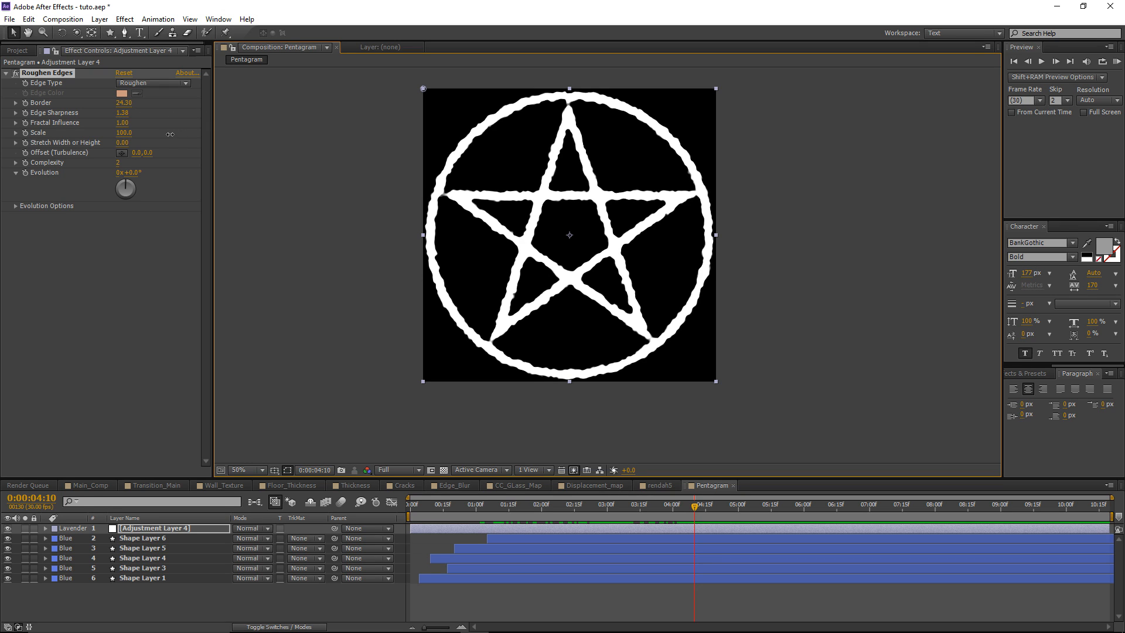
left_click_drag(177, 133, 206, 129)
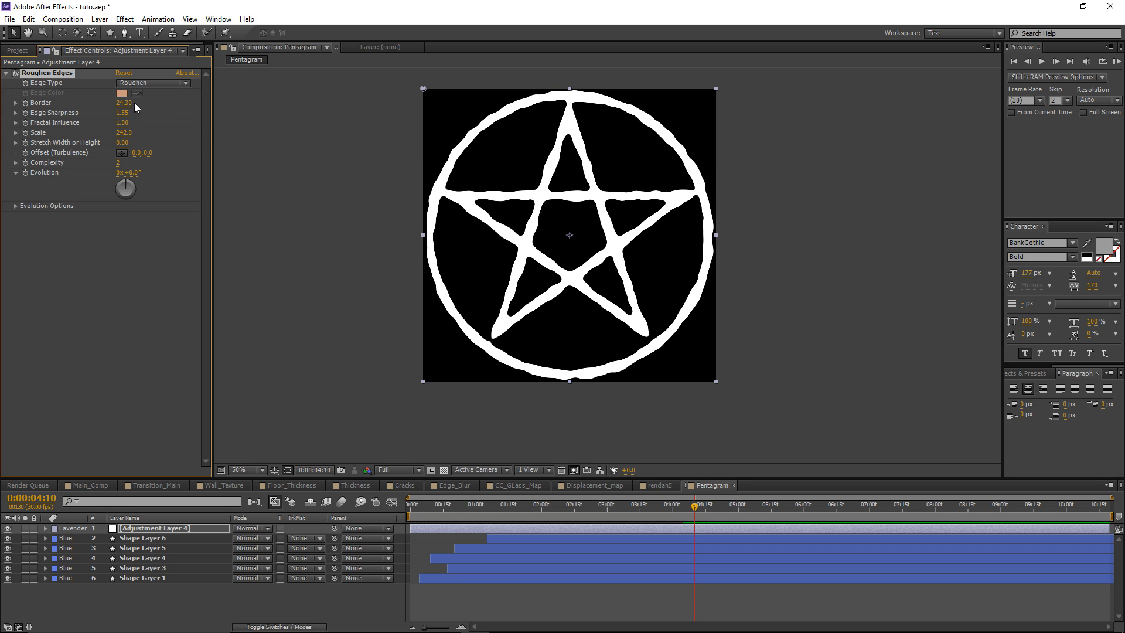
left_click_drag(135, 107, 153, 130)
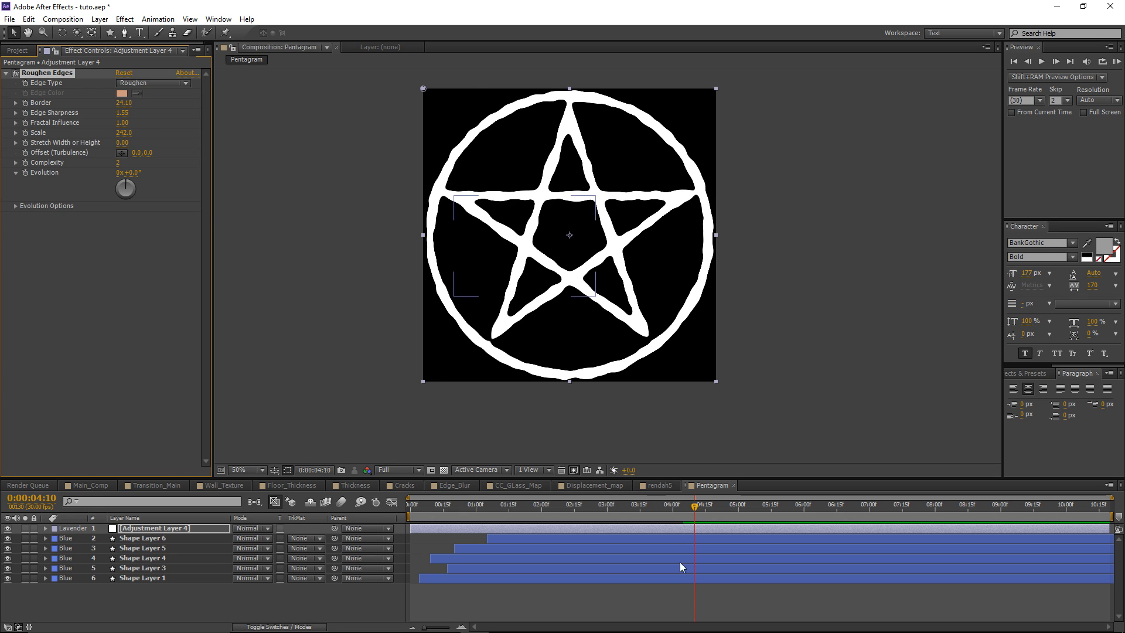
Place the Pentagram composition above Transition_Main in Main_Comp and set its blending mode to Add
left_click(681, 598)
mouse_move(681, 511)
left_mouse_down()
mouse_move(398, 511)
mouse_move(485, 510)
mouse_move(581, 470)
mouse_move(709, 454)
left_mouse_up()
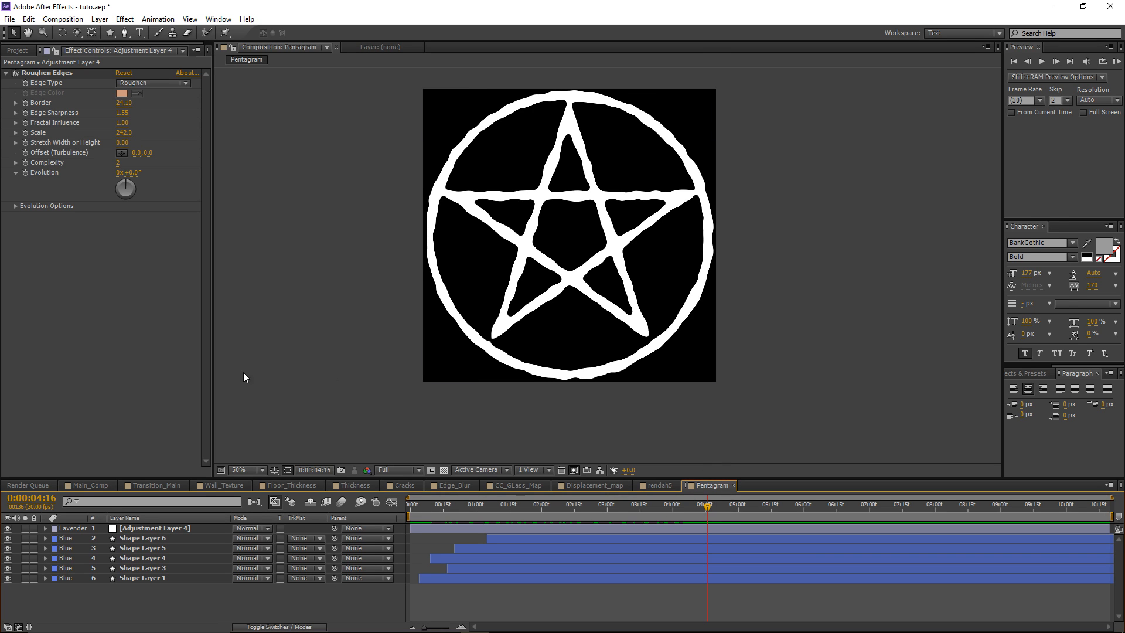
left_click(87, 485)
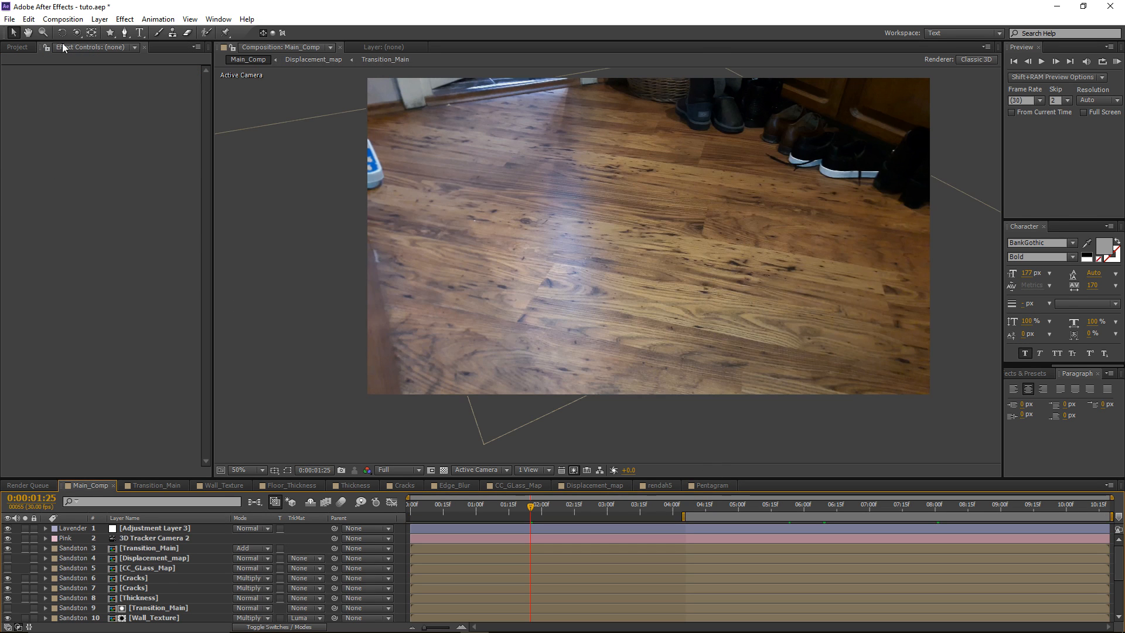
left_click(26, 50)
mouse_move(29, 242)
left_mouse_down()
mouse_move(51, 250)
mouse_move(142, 539)
mouse_move(128, 547)
left_mouse_up()
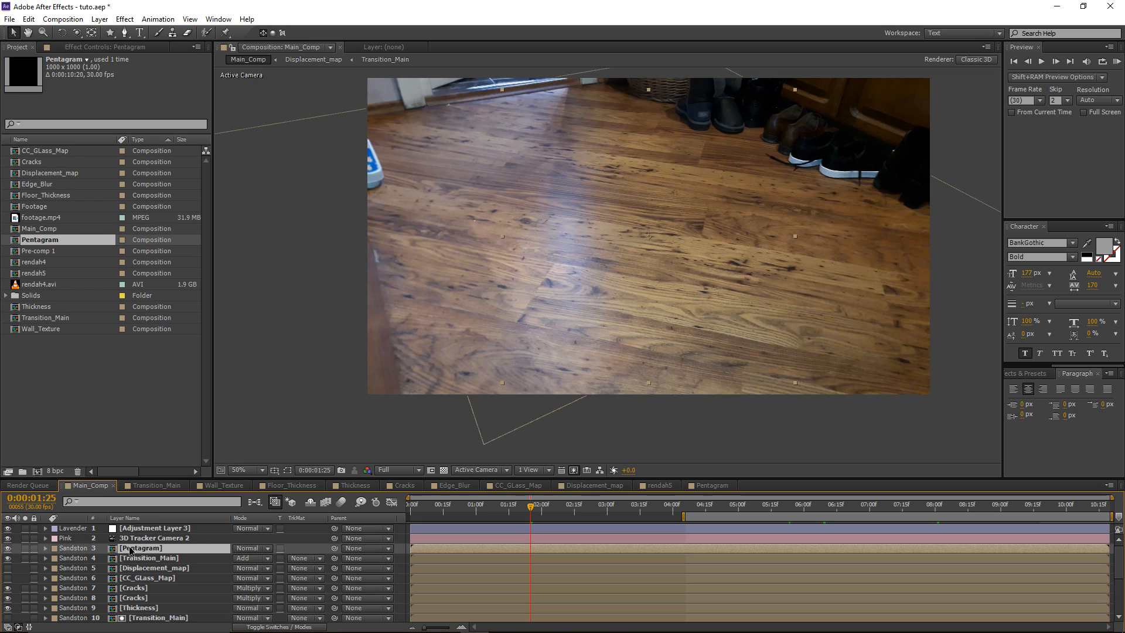
left_click(246, 549)
left_click(300, 155)
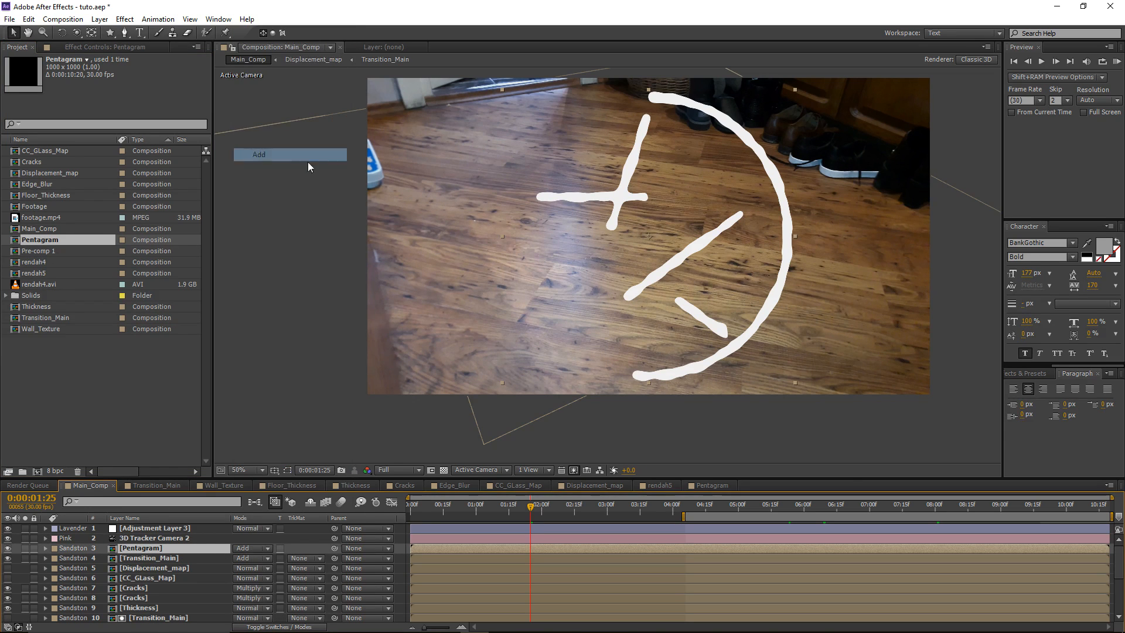
Make the Pentagram layer 3D and copy Transition_Main's Transform properties onto it so it lies on the floor
key("F4")
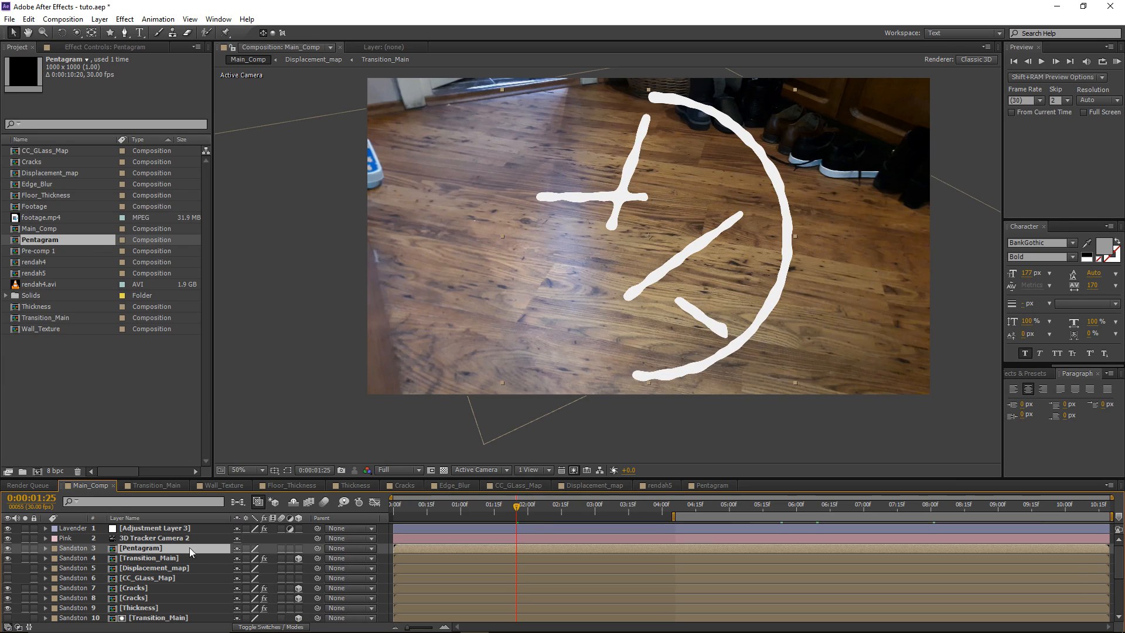
left_click(298, 548)
left_click(126, 559)
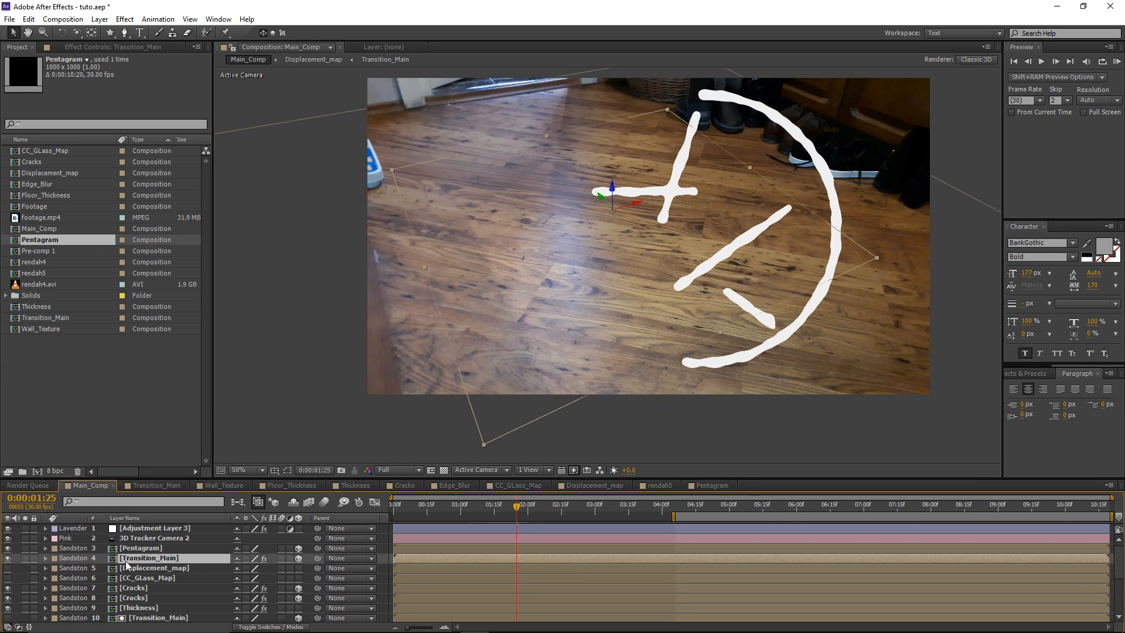
left_click(45, 558)
scroll(78, 551, "down", 1)
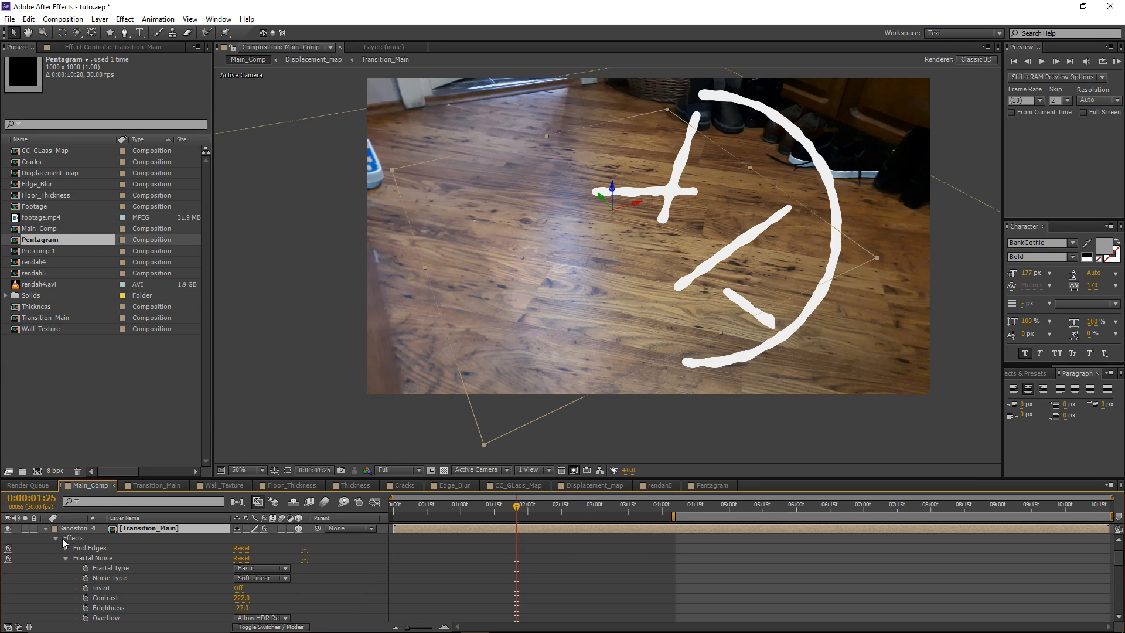
left_click(57, 538)
left_click(85, 547)
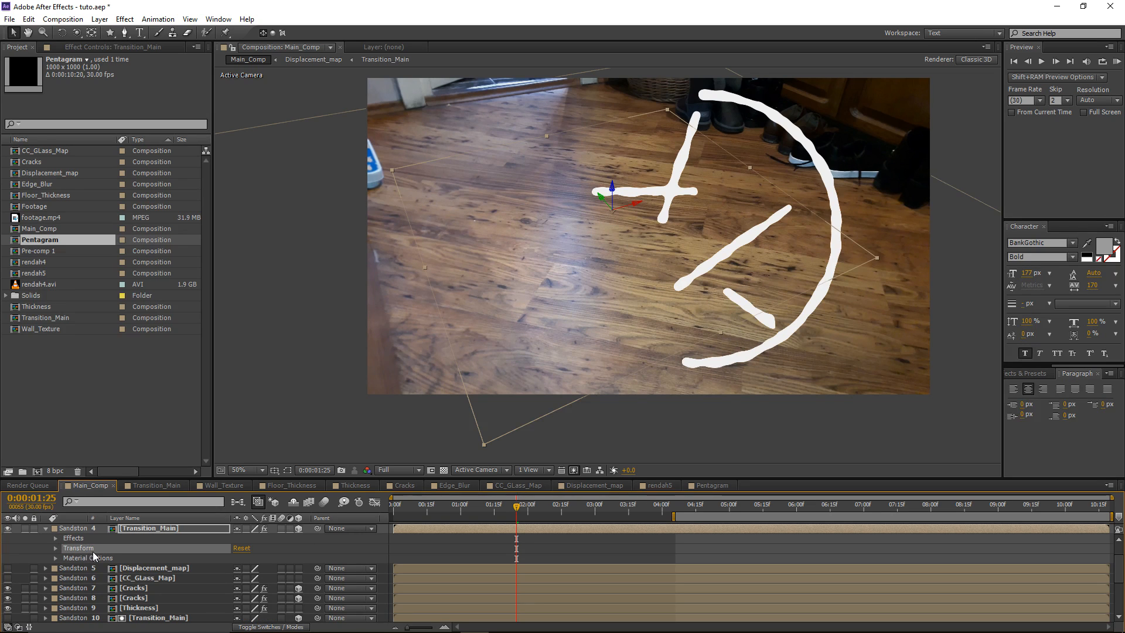
scroll(90, 551, "up", 1)
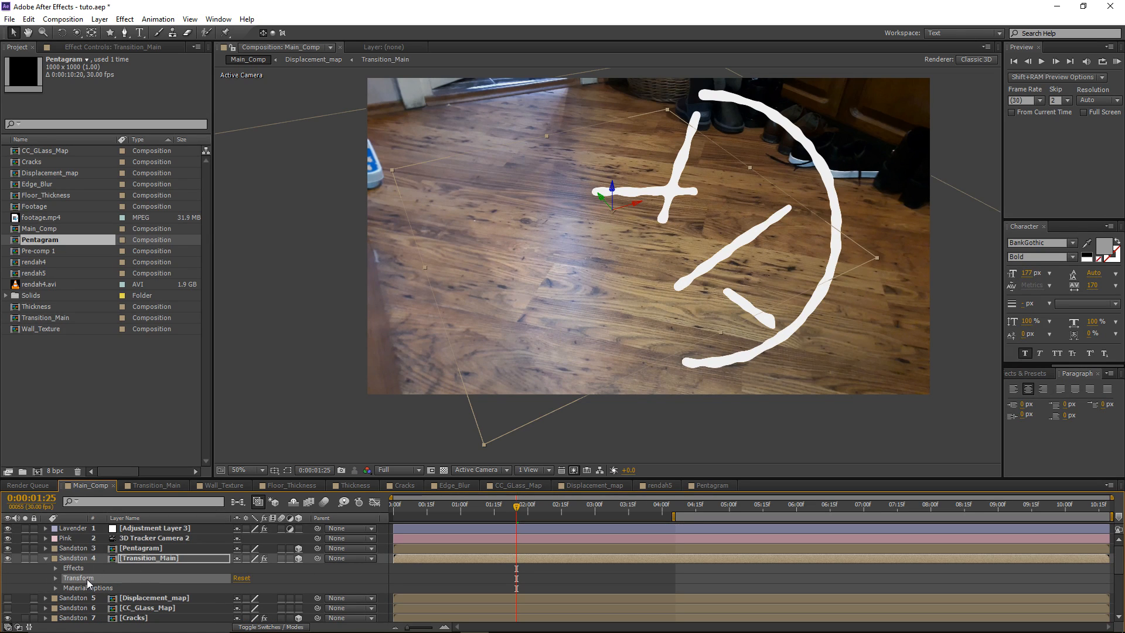
left_click(147, 549)
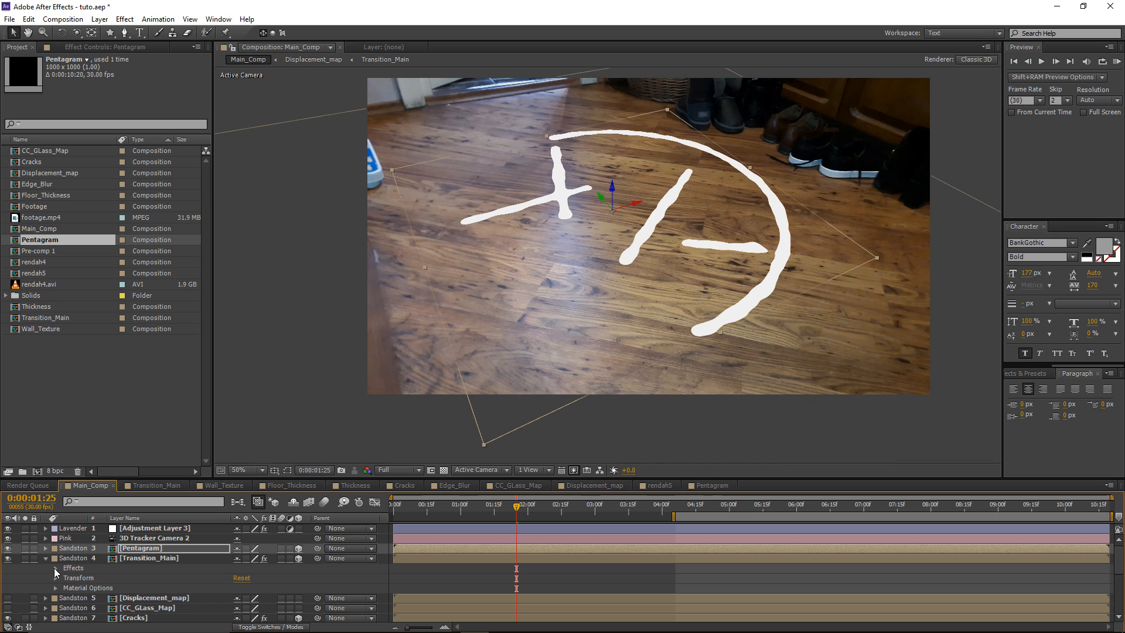
left_click(46, 558)
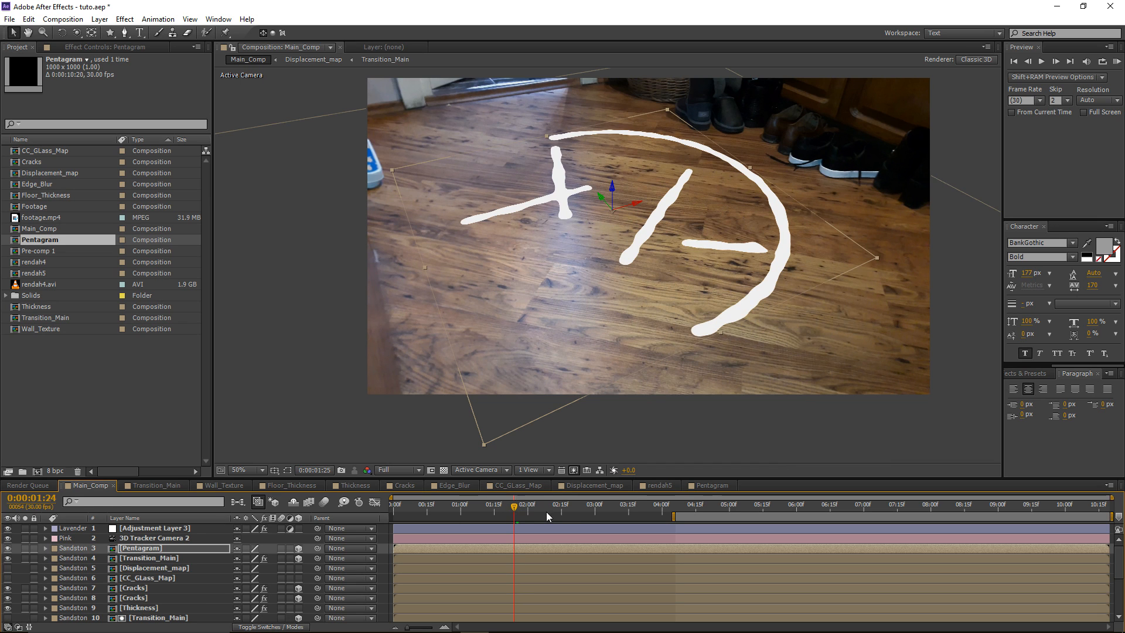
Scale the Pentagram layer to 79% and check its size against the burning hole at different times
left_click_drag(590, 512, 720, 509)
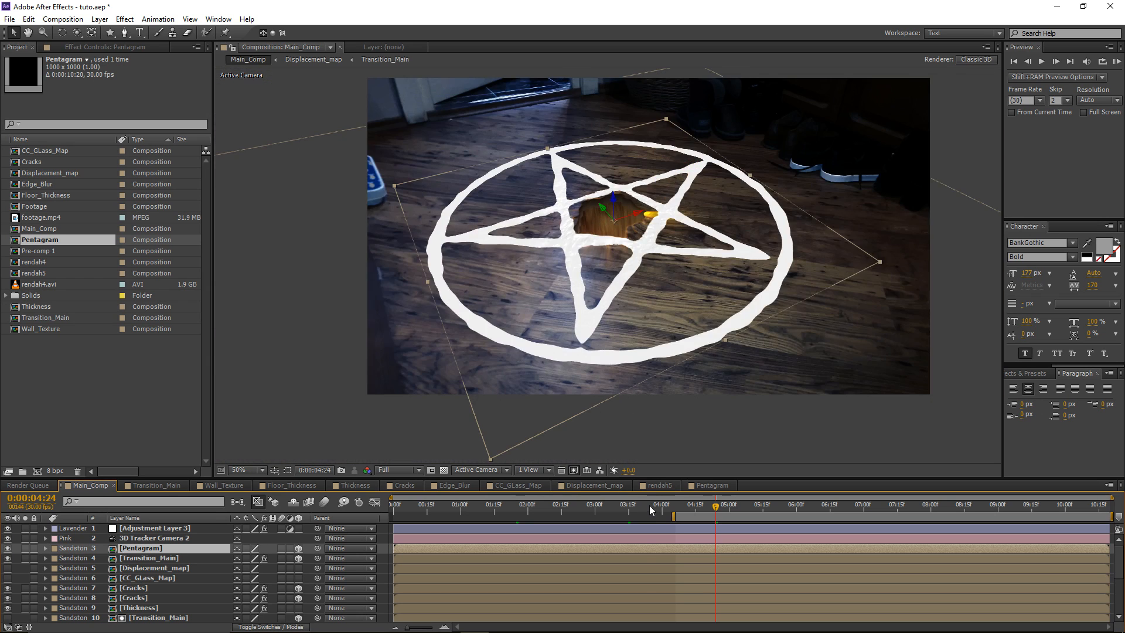
left_click_drag(650, 506, 552, 505)
key("s")
left_click_drag(252, 561, 228, 568)
left_click_drag(554, 516, 933, 519)
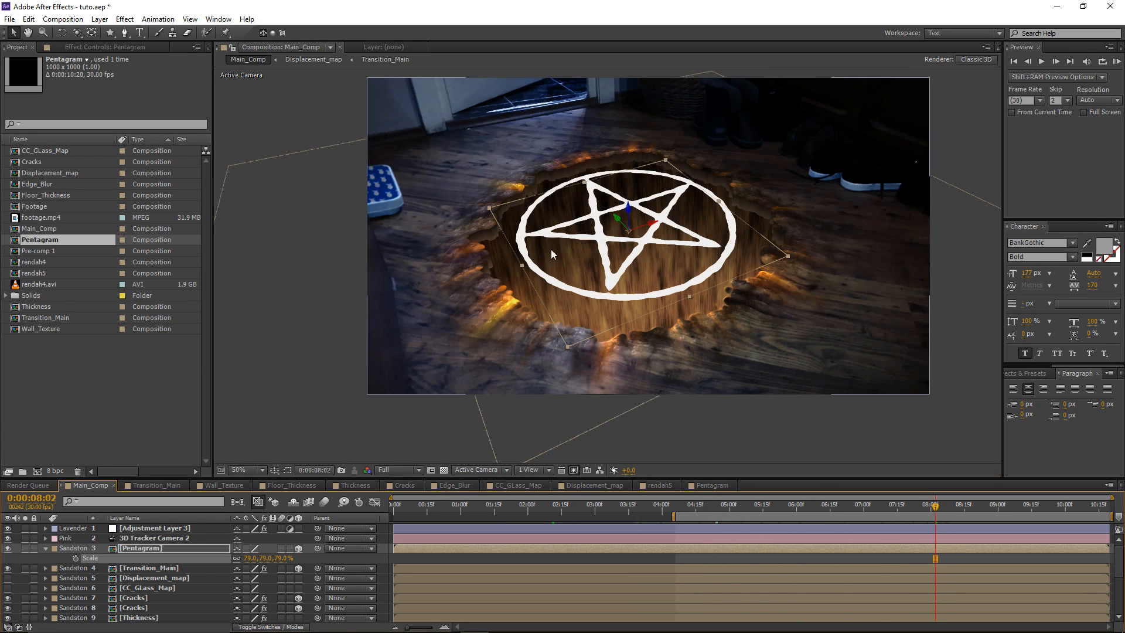
left_click(555, 504)
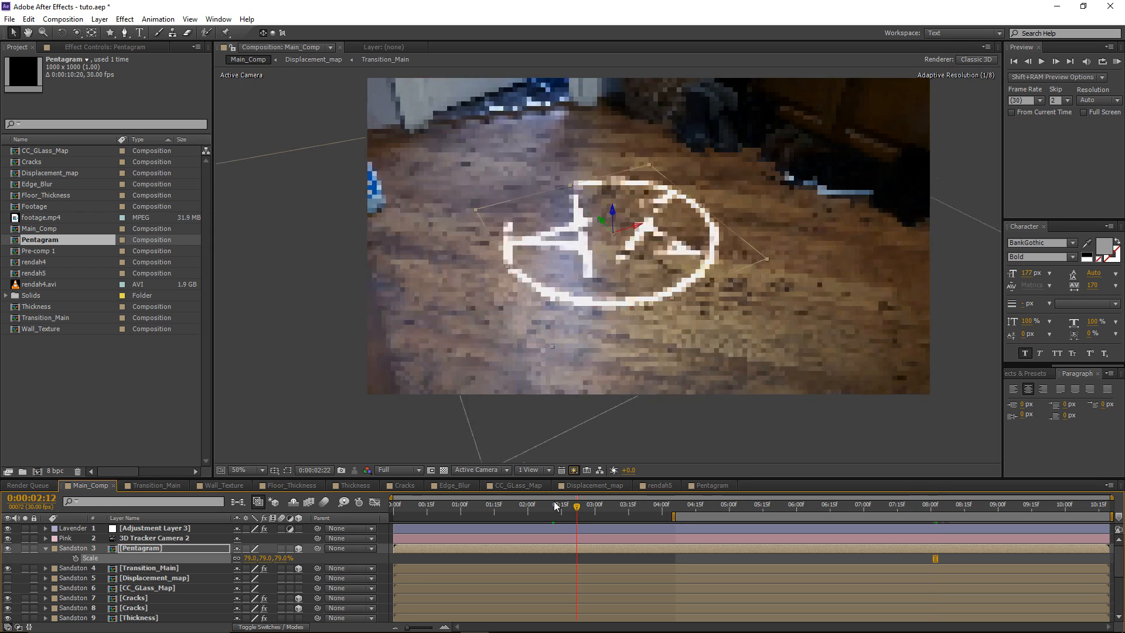
Check the effects on Adjustment Layer 3 in Main_Comp and rename the layer Displacement
left_click(154, 529)
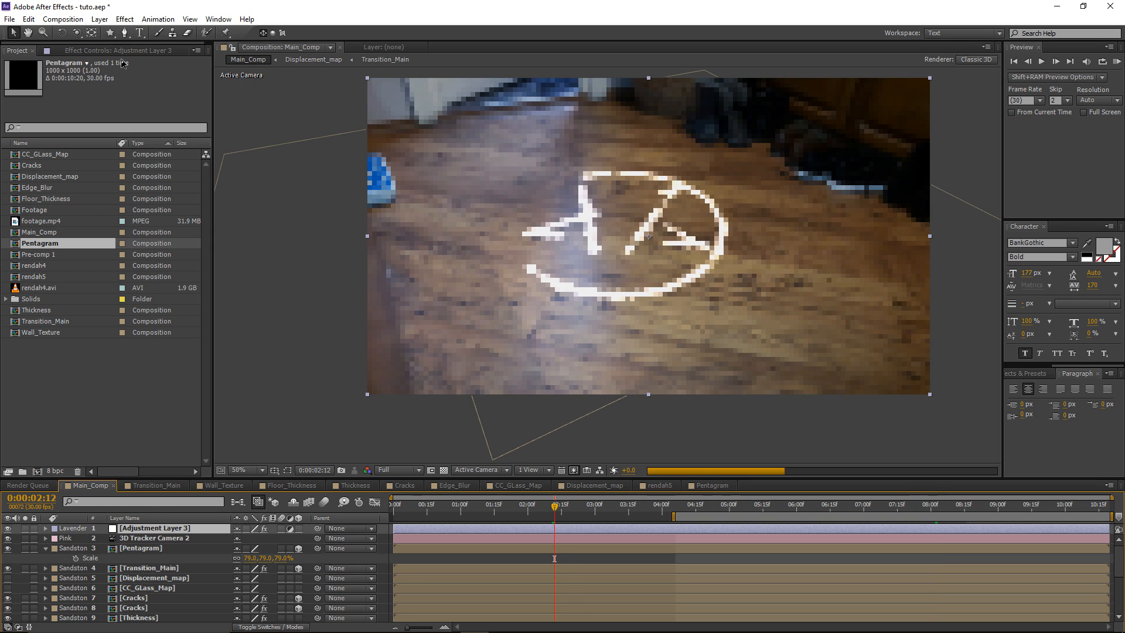
left_click(102, 50)
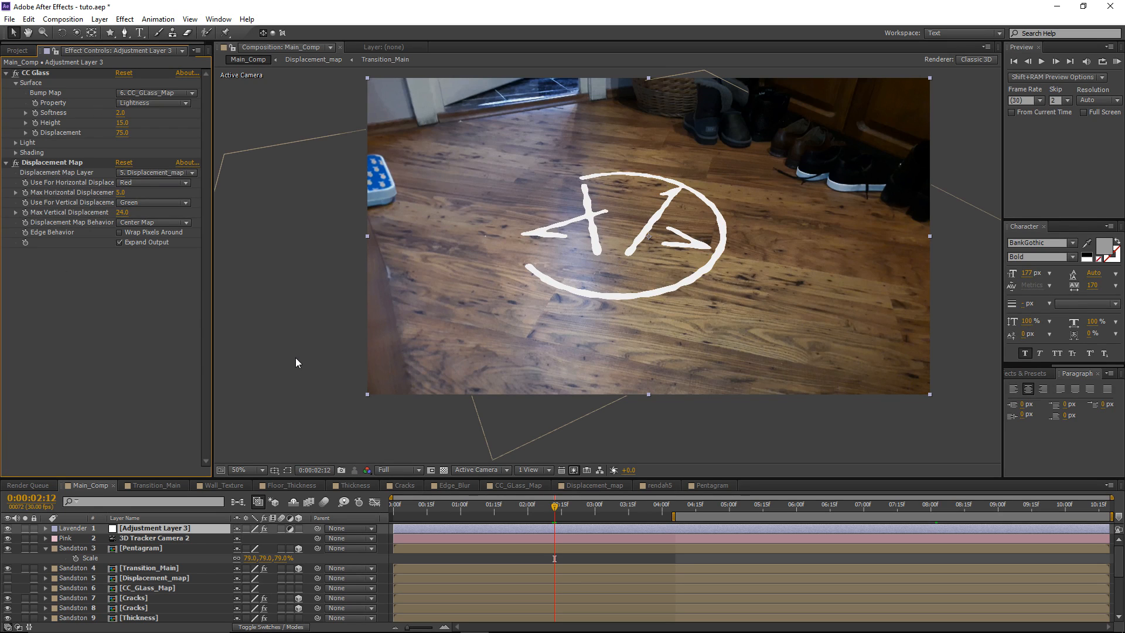
left_click(192, 524)
key("Return")
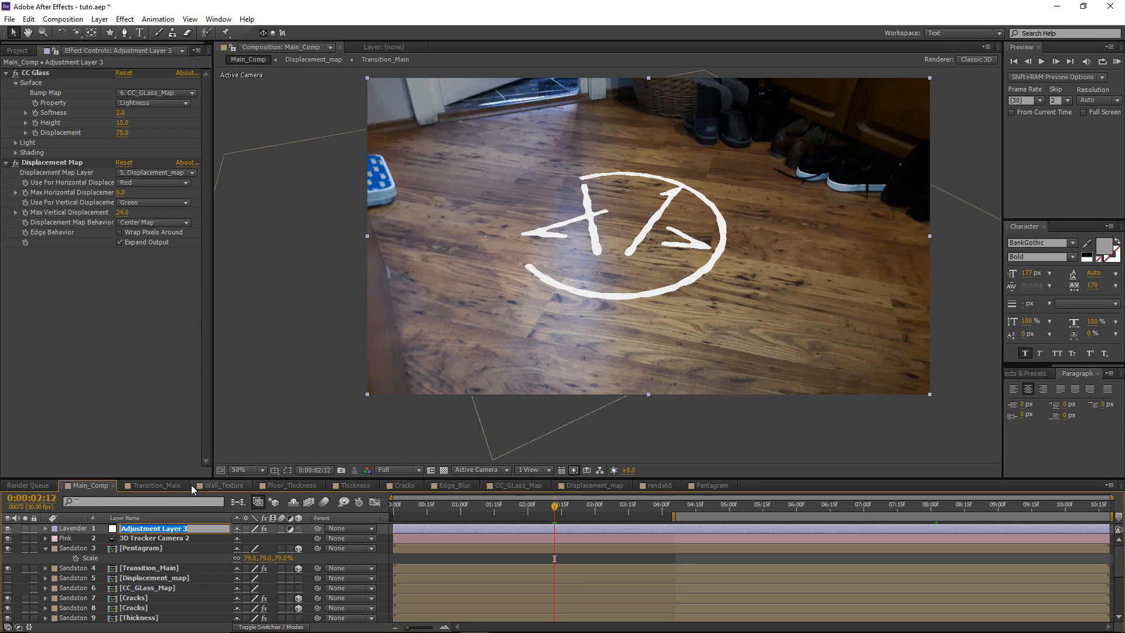
type("Displaceme")
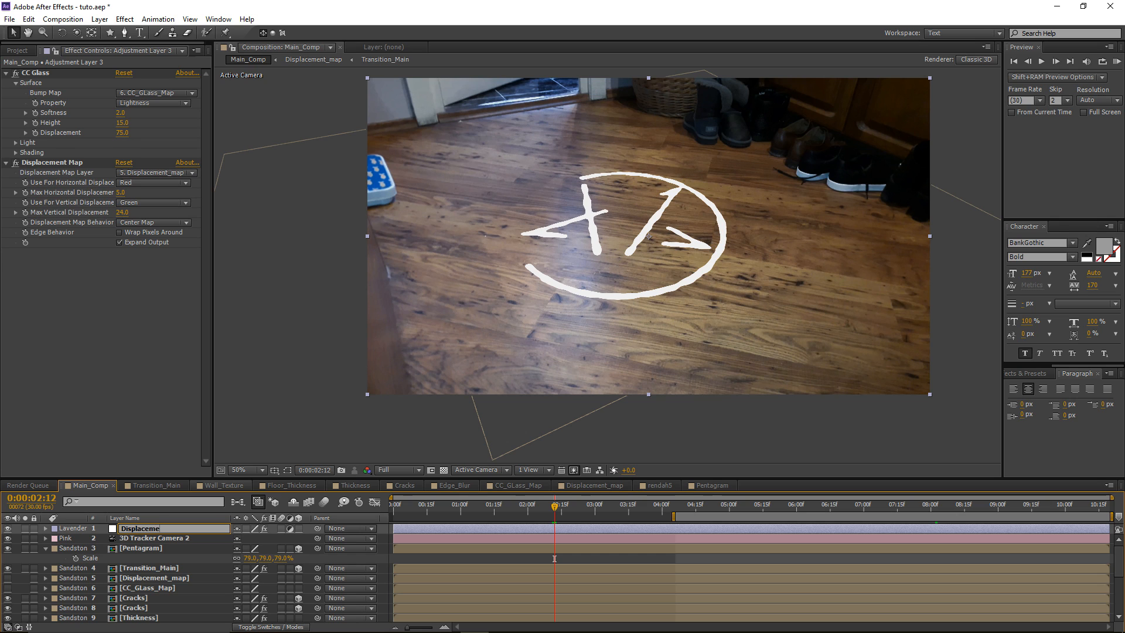
type("nt")
key("Return")
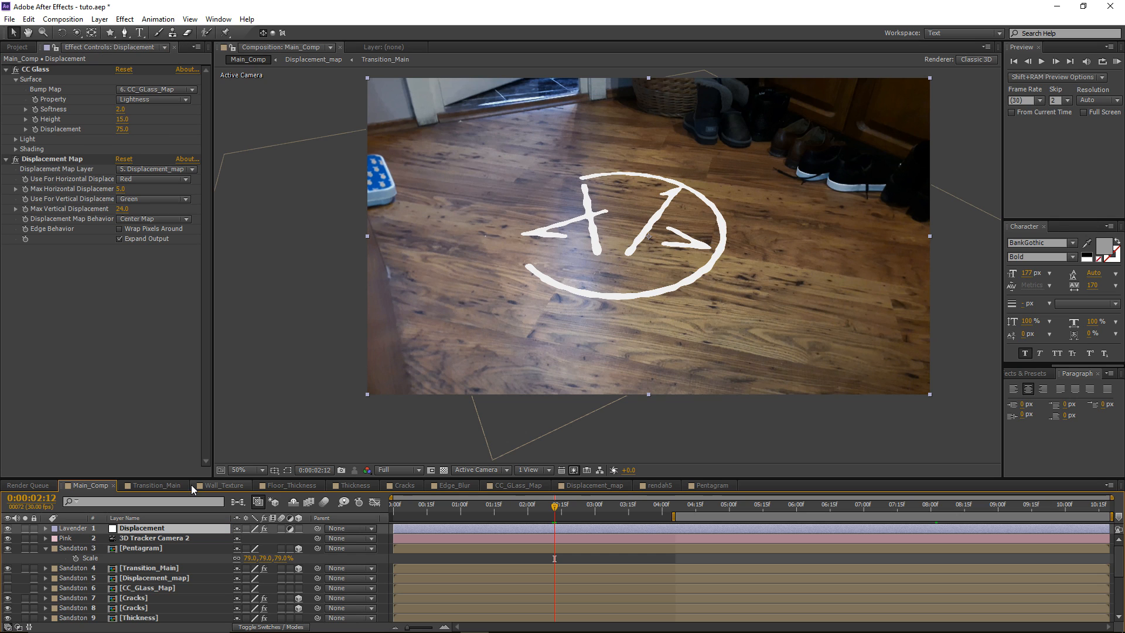
Hide the Displacement layer and review the pentagram animation over the opening floor
left_click(8, 529)
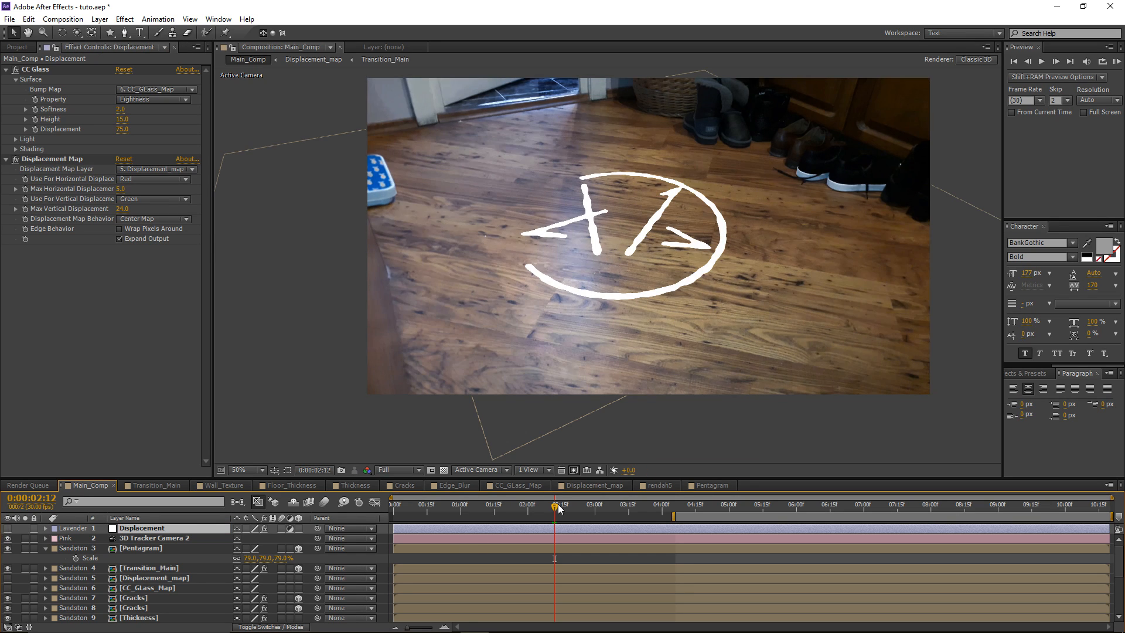
key("space")
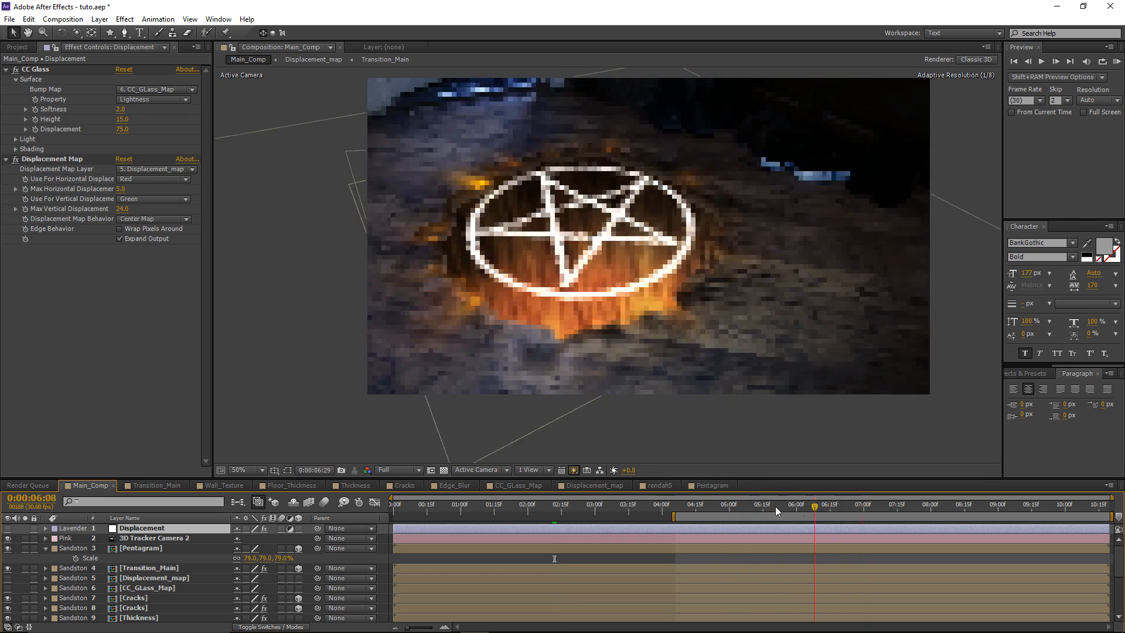
left_click(589, 514)
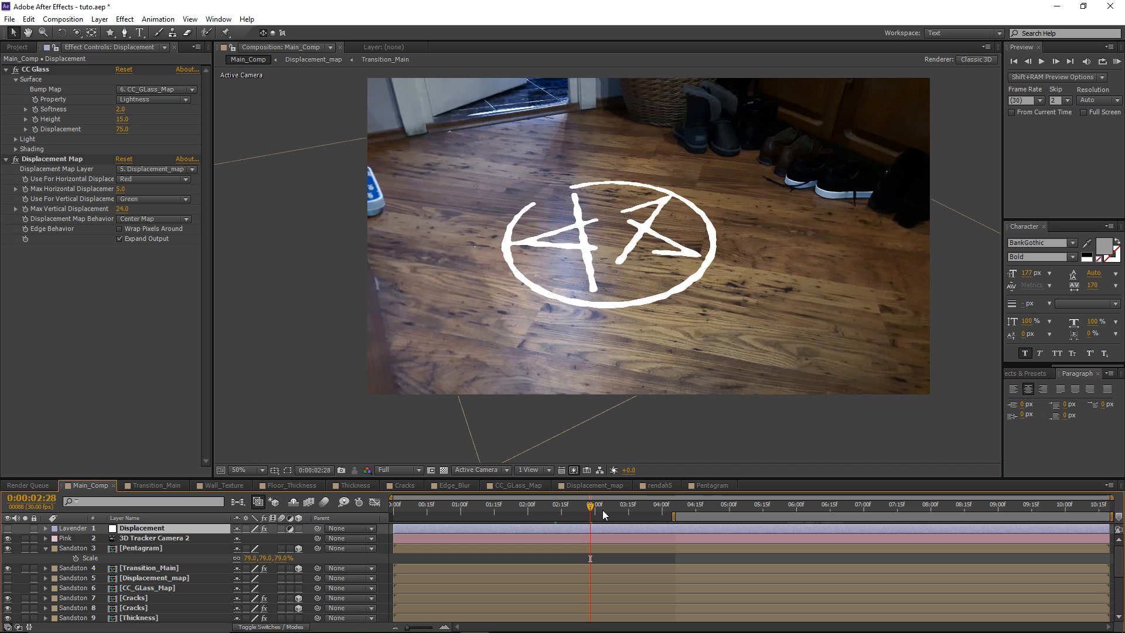
left_click(781, 506)
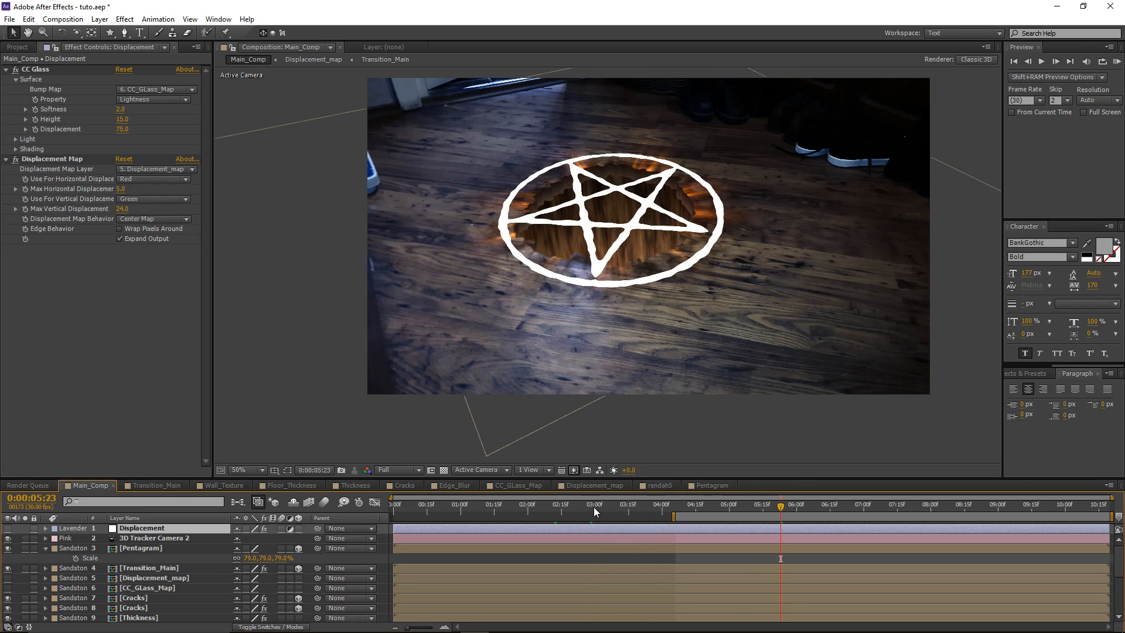
left_click_drag(621, 511, 551, 509)
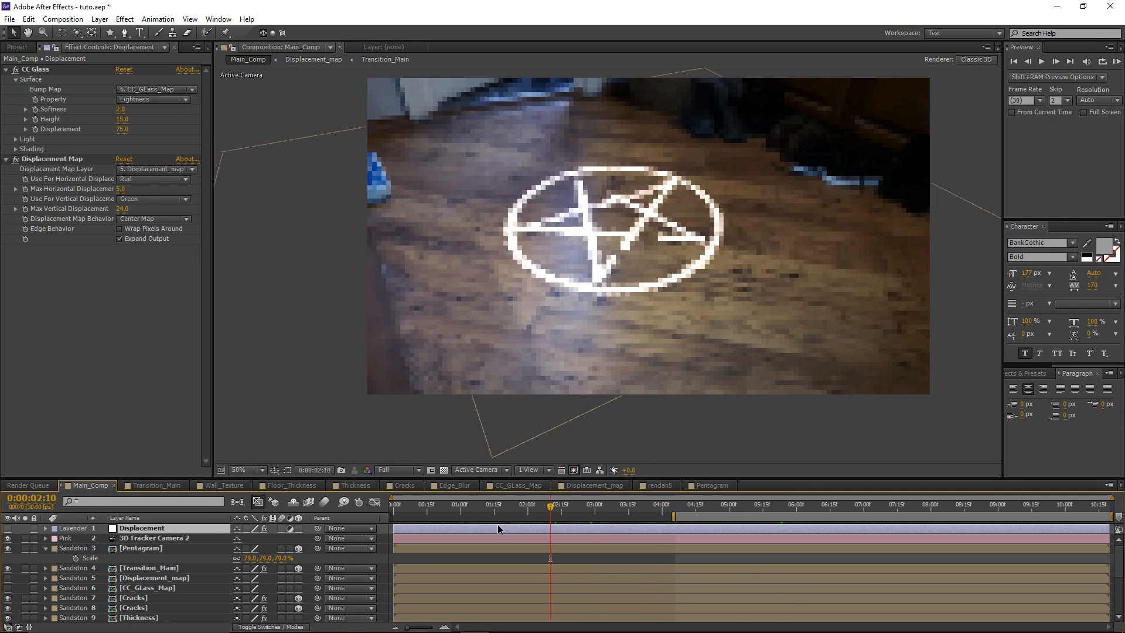
Apply the Fractal Noise effect to the Pentagram layer and solo that layer
left_click(161, 549)
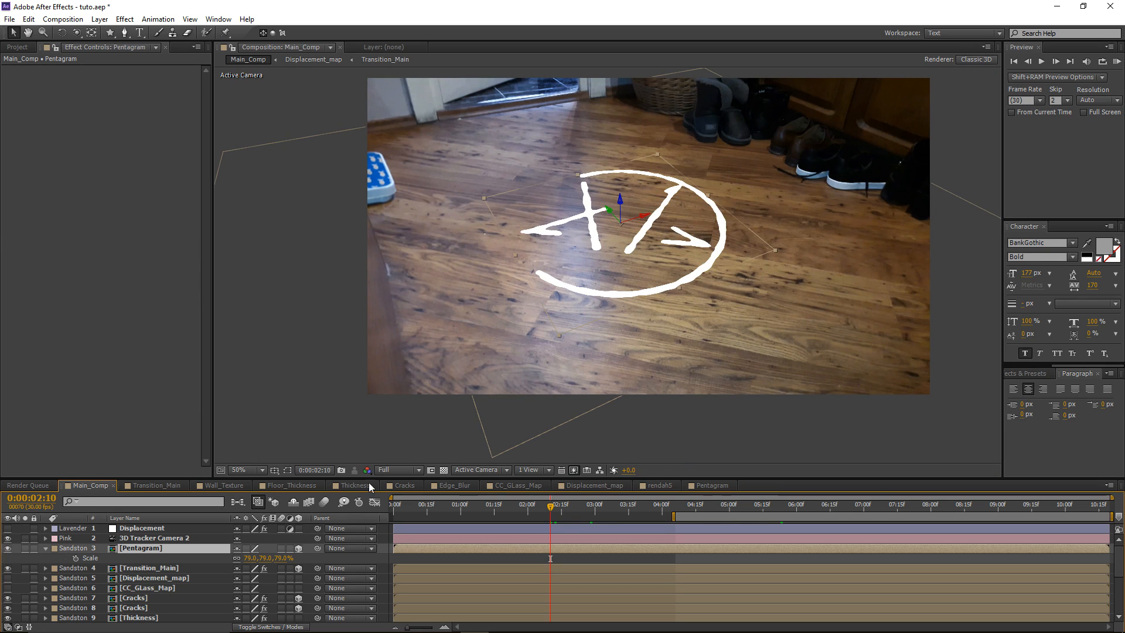
left_click(125, 19)
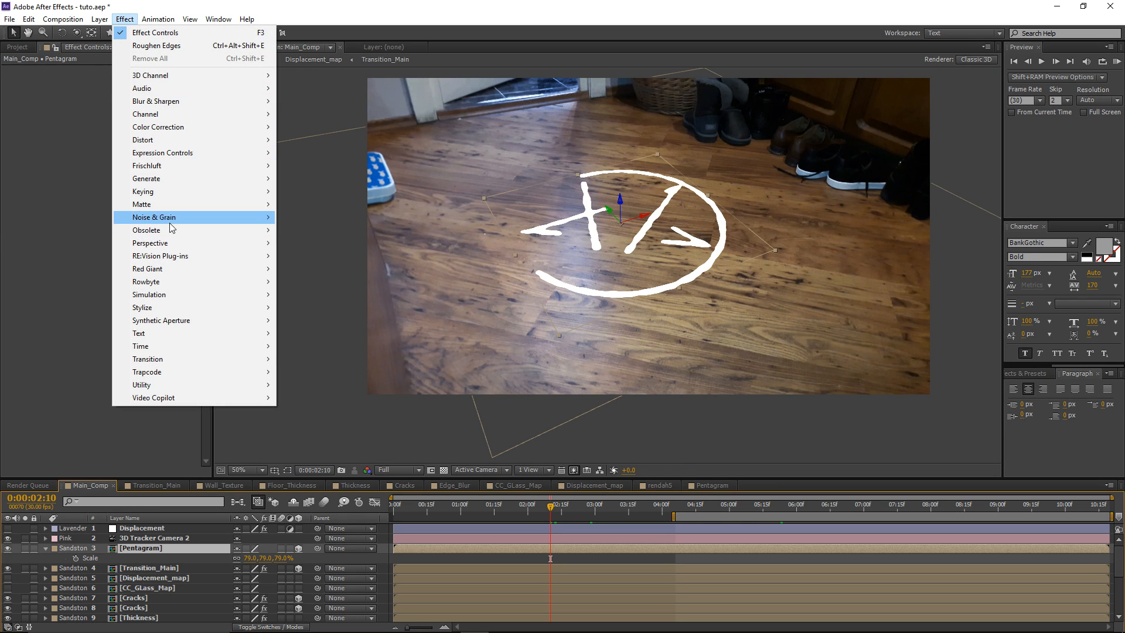
mouse_move(181, 221)
left_click(333, 243)
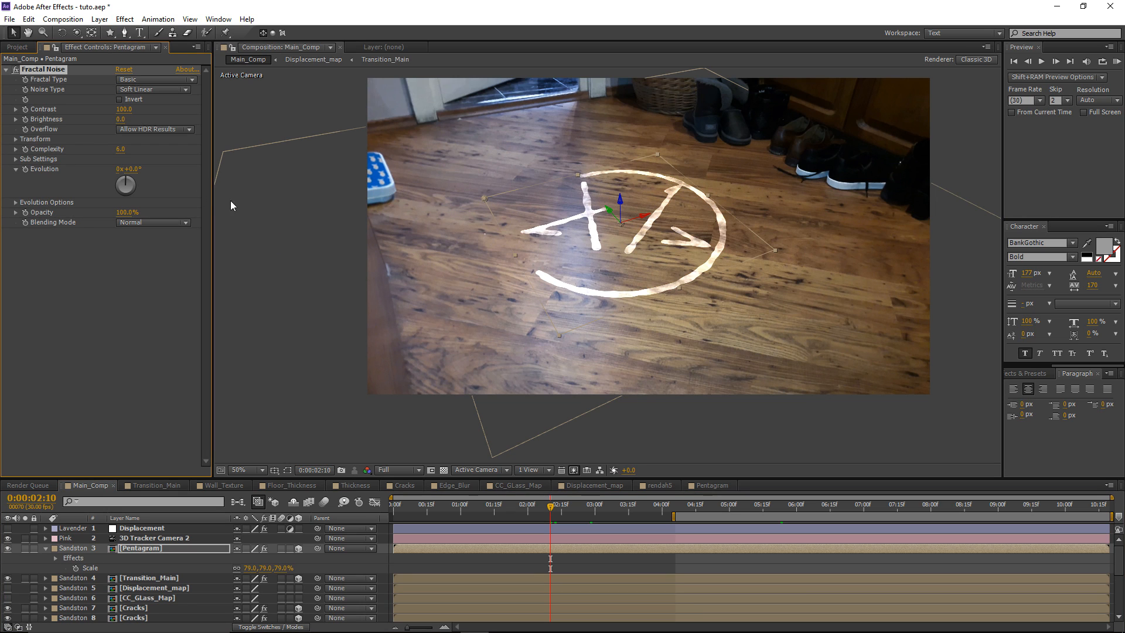
left_click(25, 548)
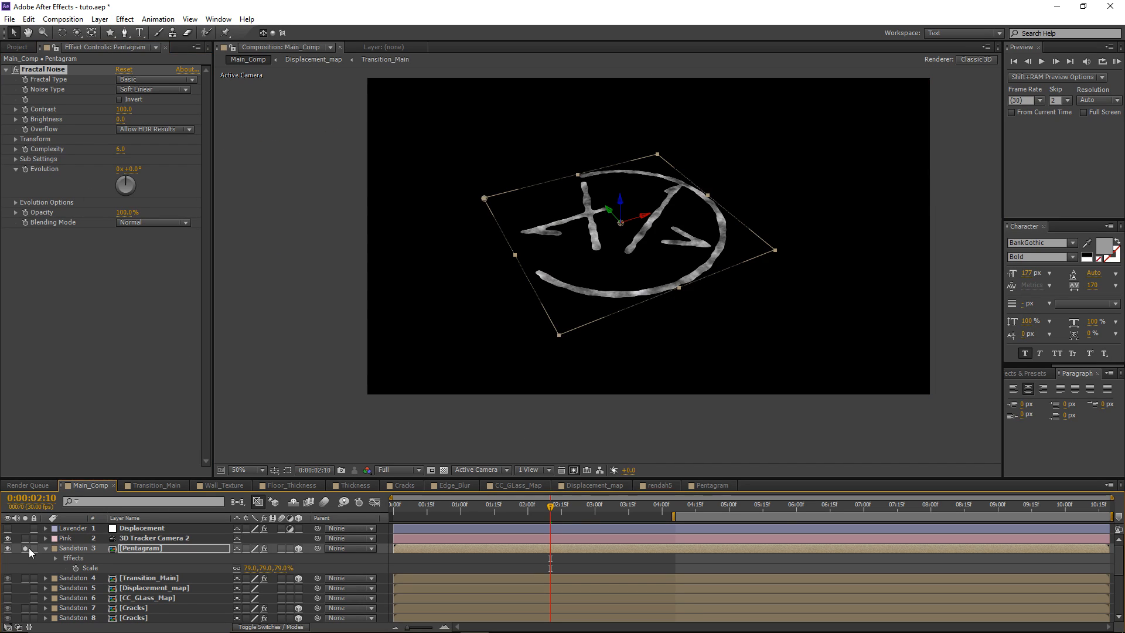
left_click(126, 549)
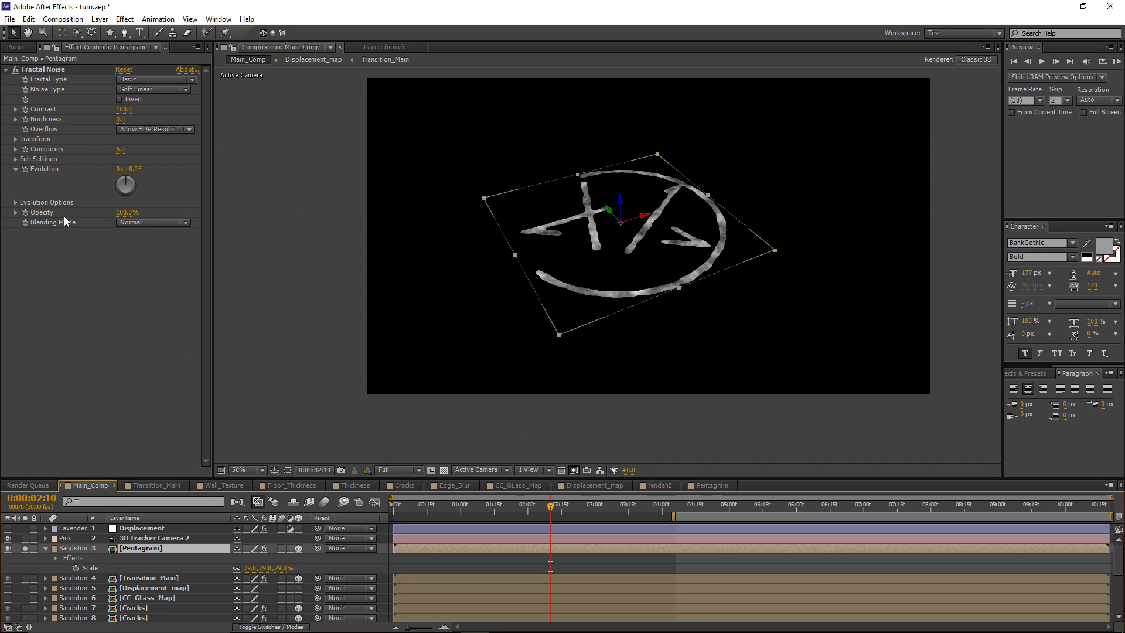
Set the Pentagram layer's Fractal Noise to Contrast 136, Brightness -9, Complexity 3 and Scale 151 with uniform scaling
left_click(16, 119)
left_click_drag(119, 120, 147, 109)
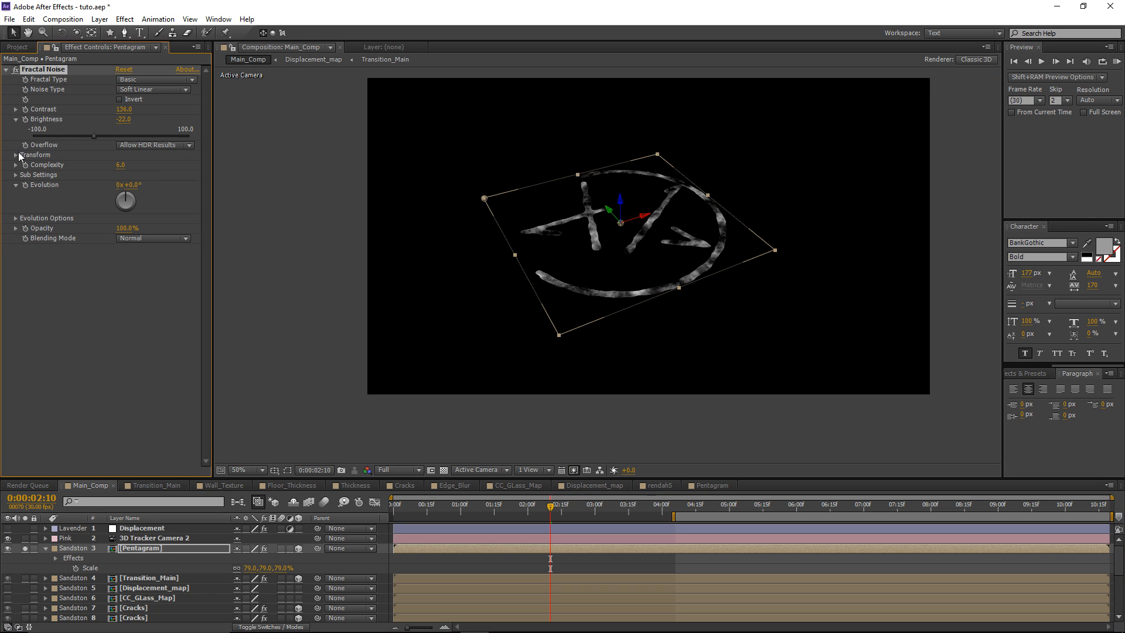
left_click(120, 164)
key("Return")
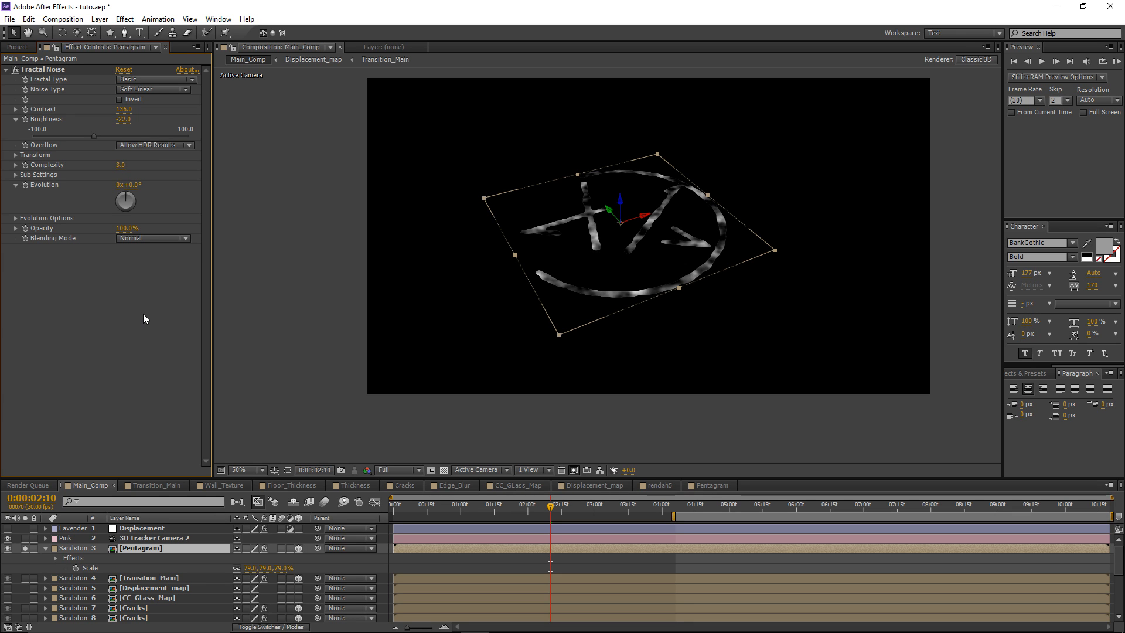
left_click(15, 155)
mouse_move(128, 190)
left_mouse_down()
mouse_move(151, 191)
mouse_move(130, 188)
left_mouse_up()
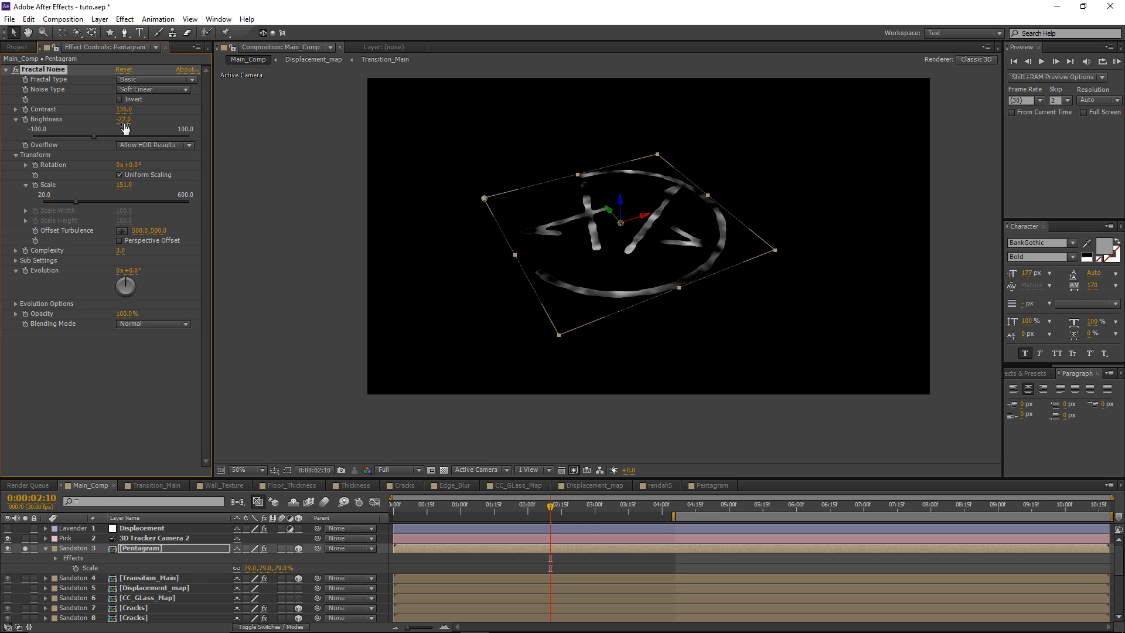
left_click_drag(122, 119, 130, 118)
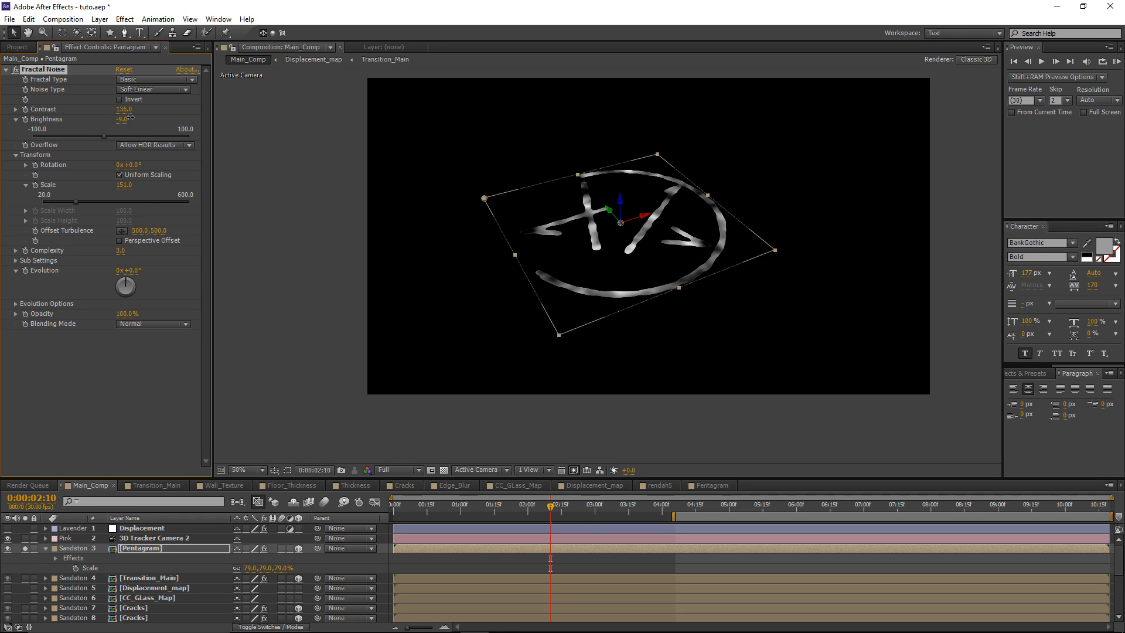
Apply the Tritone effect to the Pentagram layer and set its midtones colour to red D30000
left_click(124, 19)
mouse_move(193, 126)
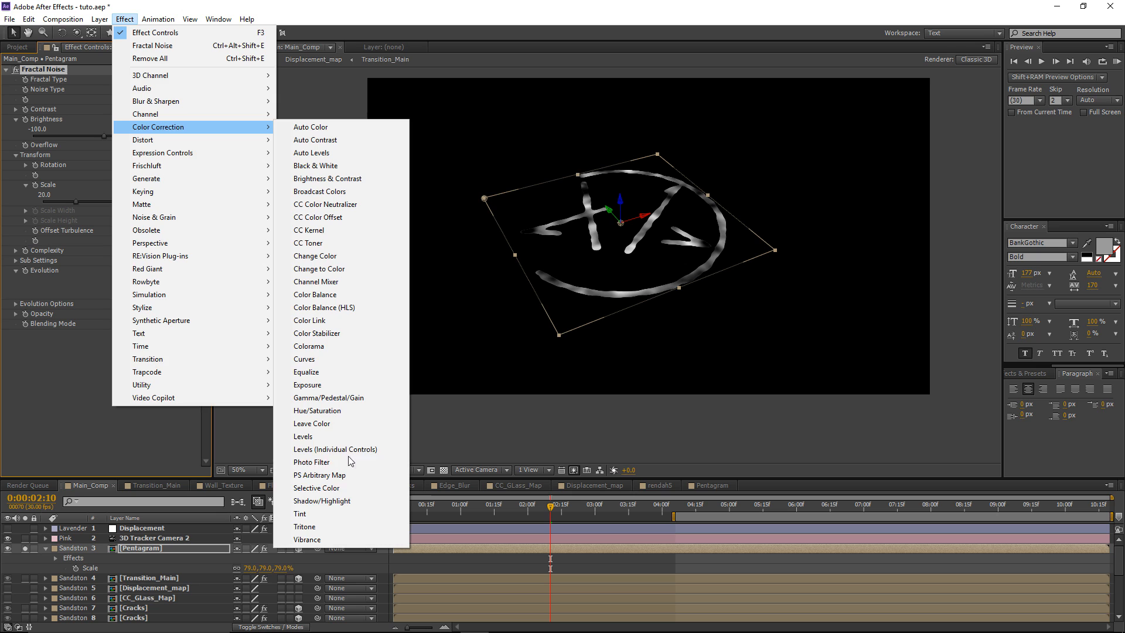
left_click(343, 526)
left_click(120, 354)
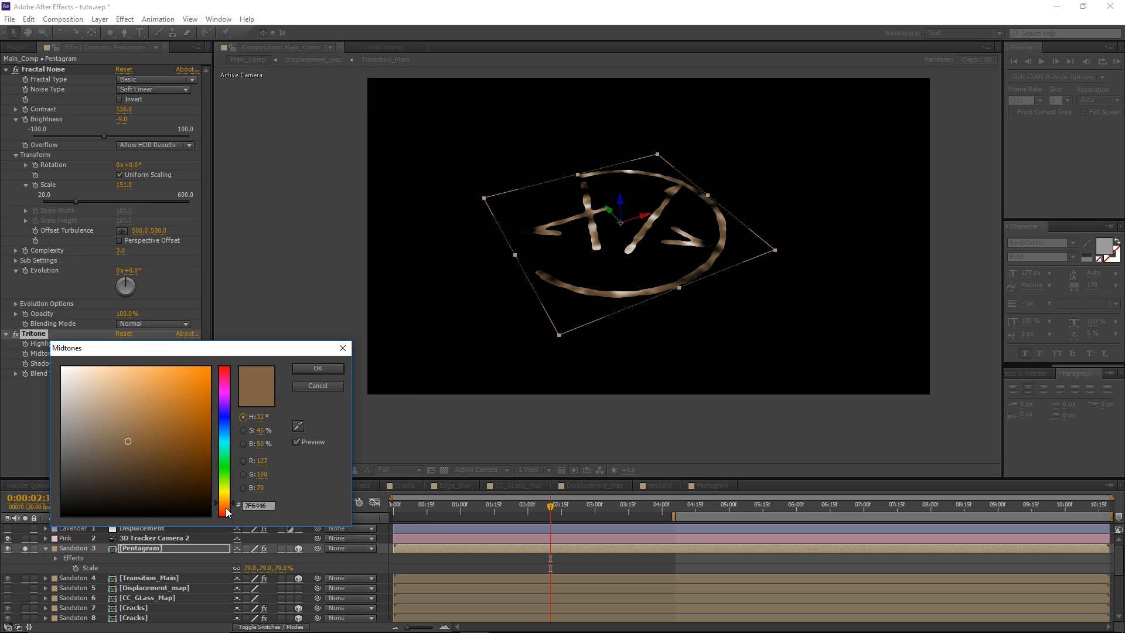
left_click_drag(226, 507, 226, 514)
left_click_drag(204, 439, 247, 339)
left_click(228, 520)
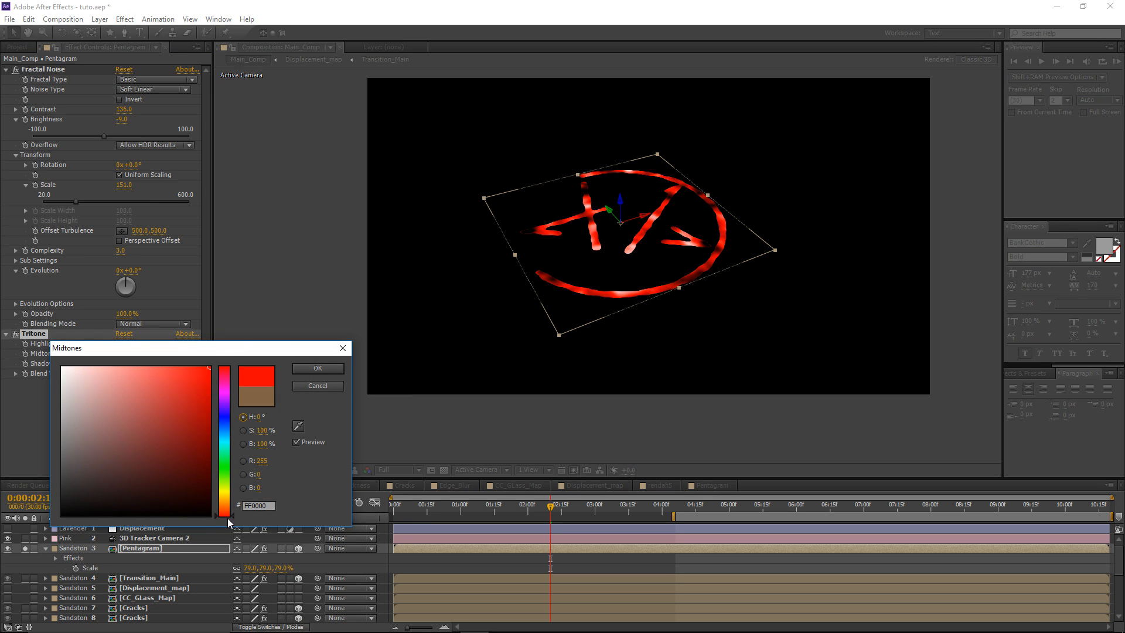
left_click_drag(193, 387, 211, 391)
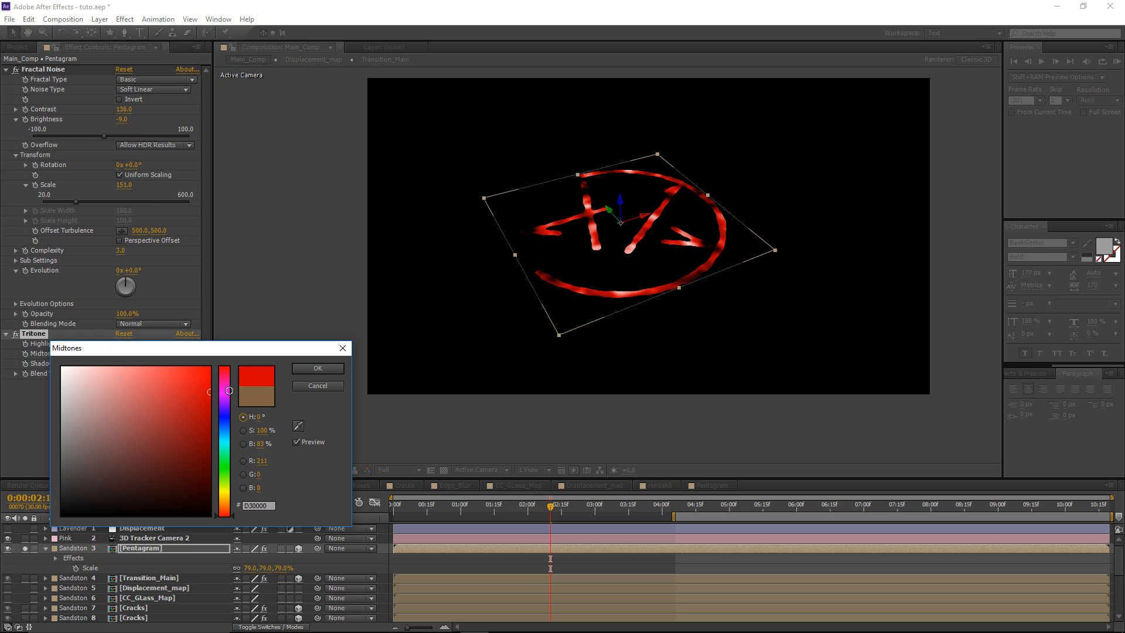
left_click(316, 369)
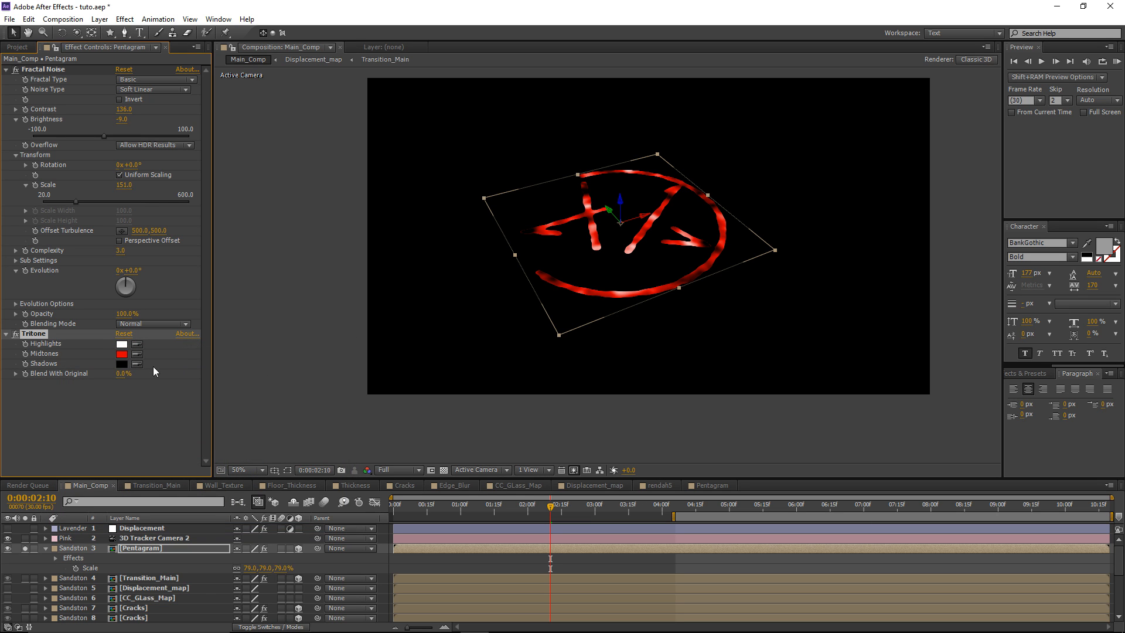
Unsolo the Pentagram layer and set its blending mode to Multiply
left_click(28, 551)
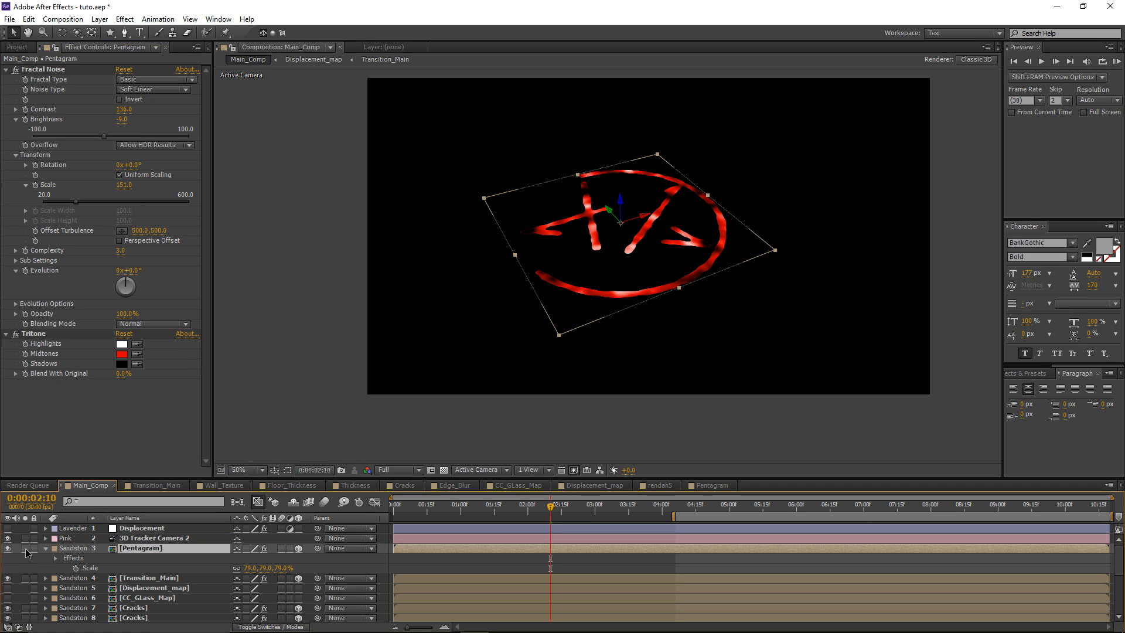
left_click(26, 551)
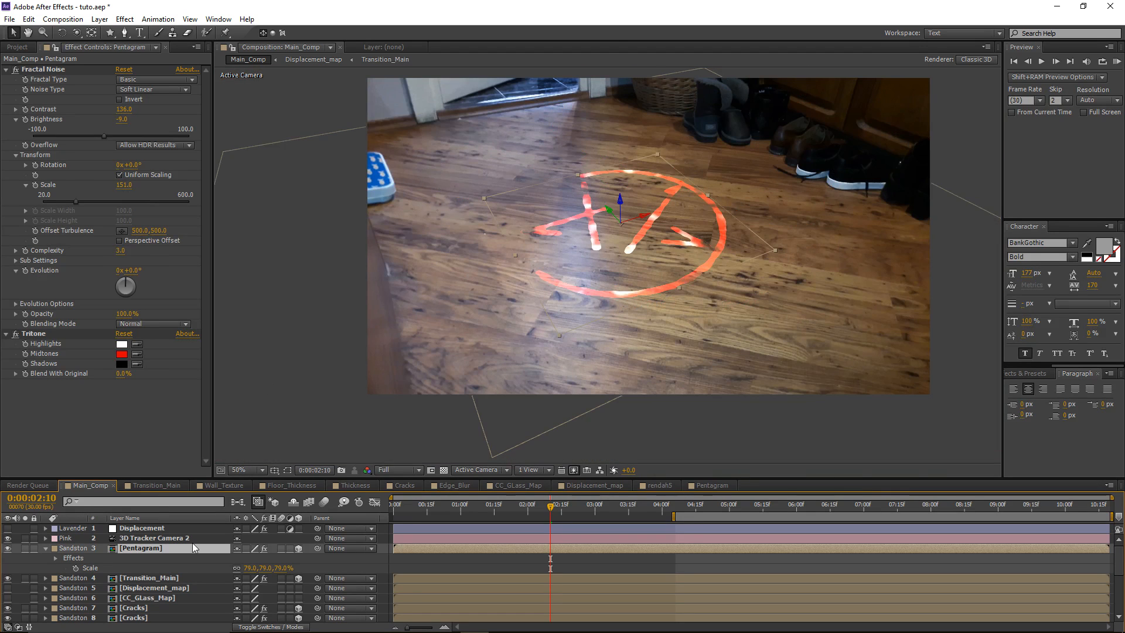
key("F4")
left_click(249, 548)
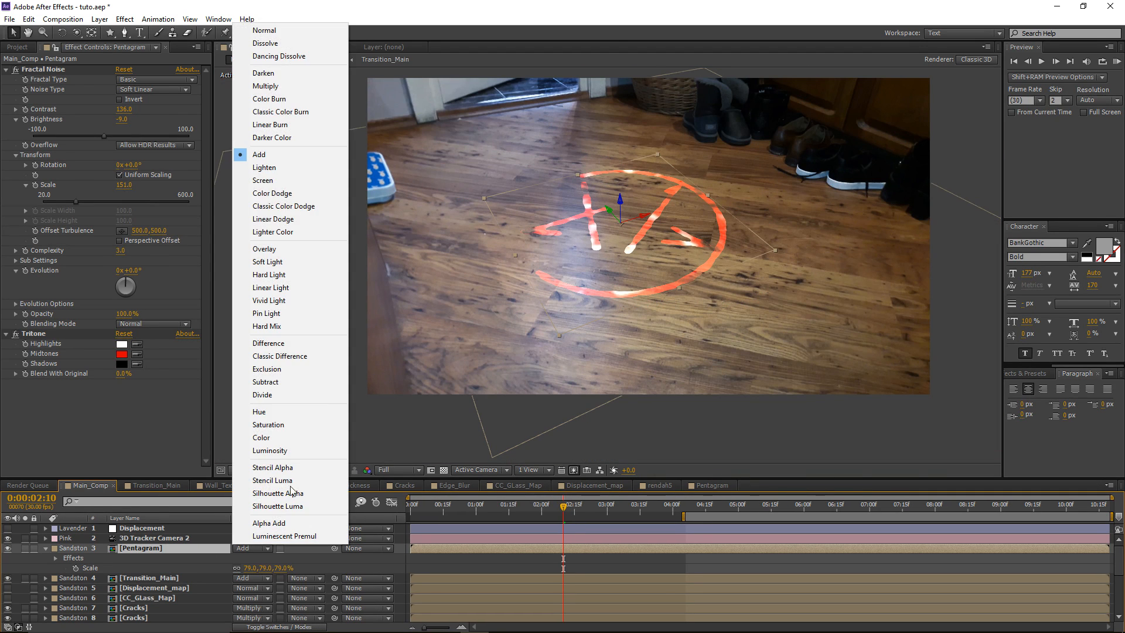
left_click(296, 86)
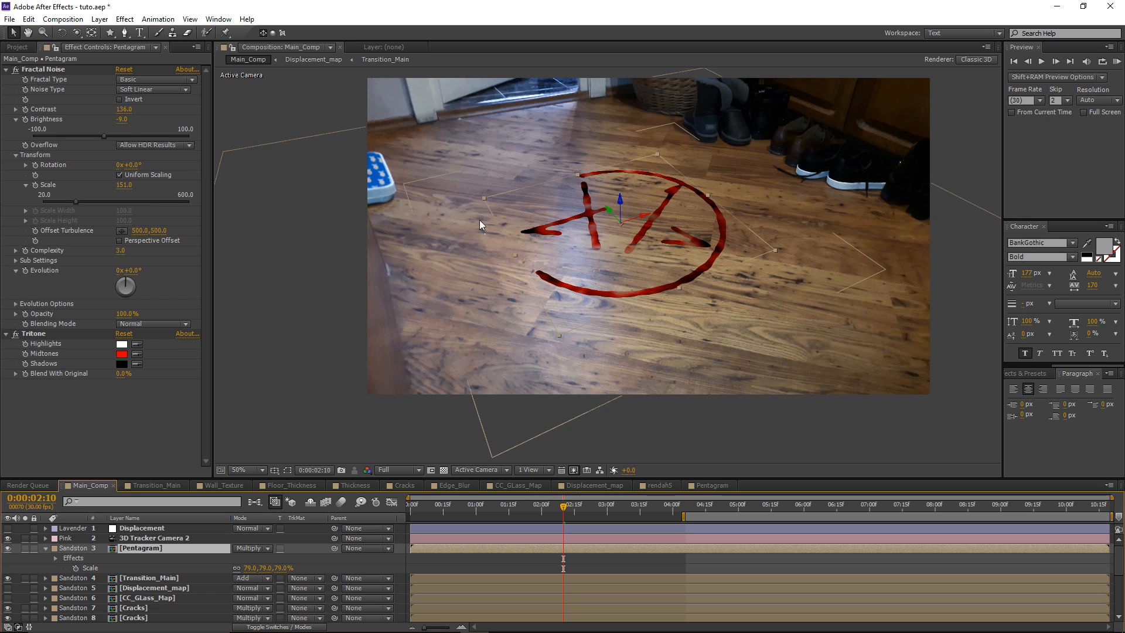
Apply Fast Blur to the Pentagram layer with a Blurriness of 4
scroll(480, 217, "up", 1)
scroll(508, 204, "down", 1)
left_click_drag(508, 199, 483, 215)
left_click(123, 19)
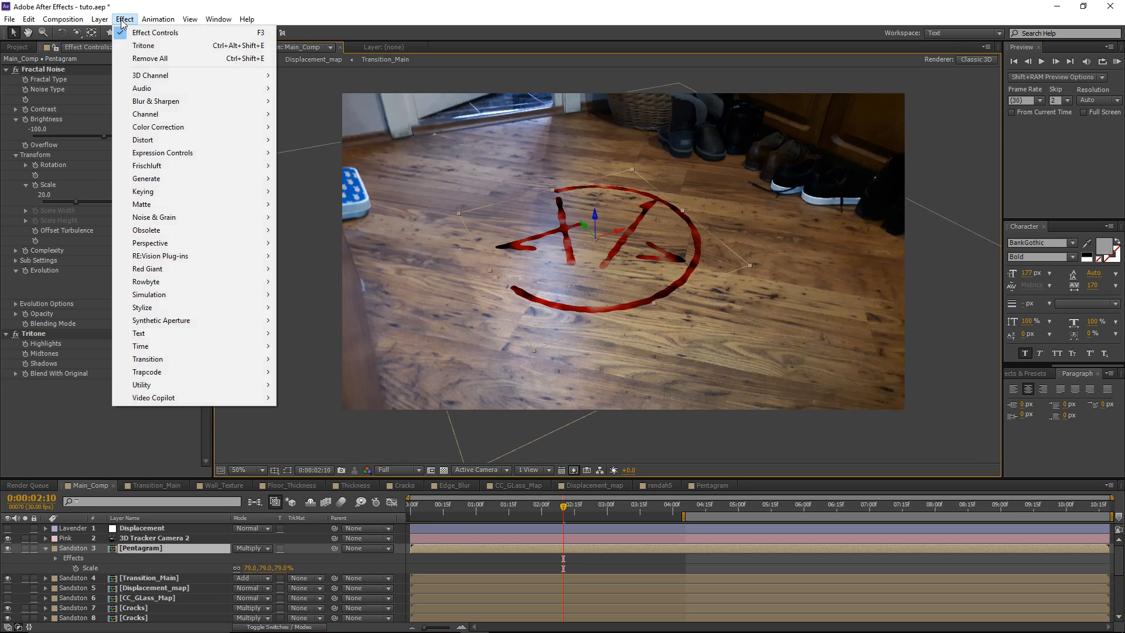
mouse_move(159, 102)
left_click(330, 231)
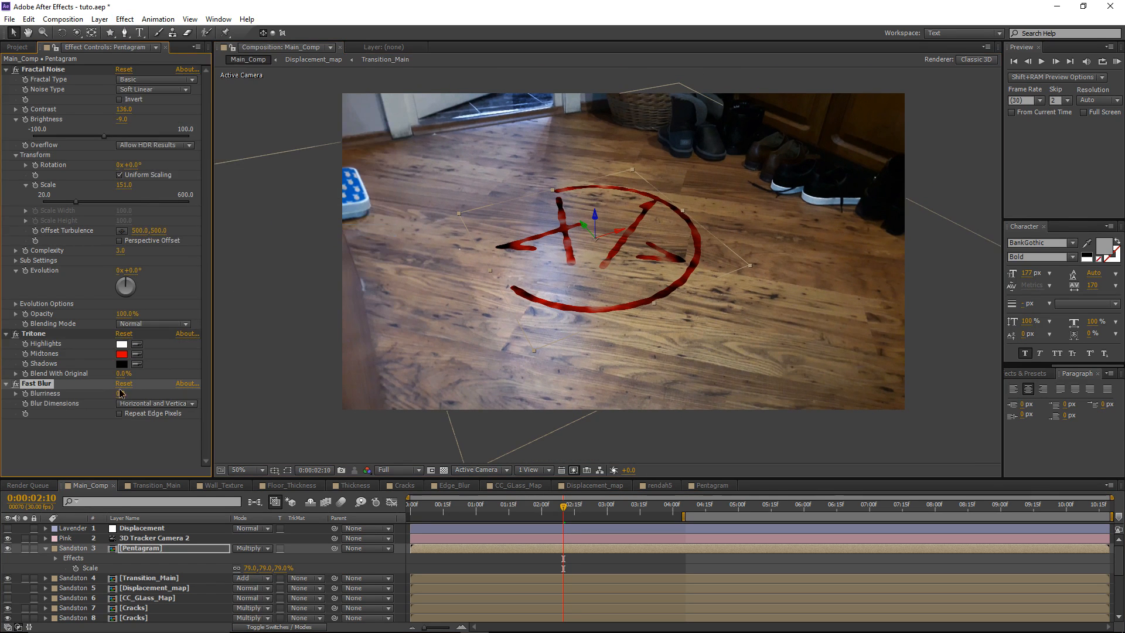
left_click(120, 394)
type("4")
key("Return")
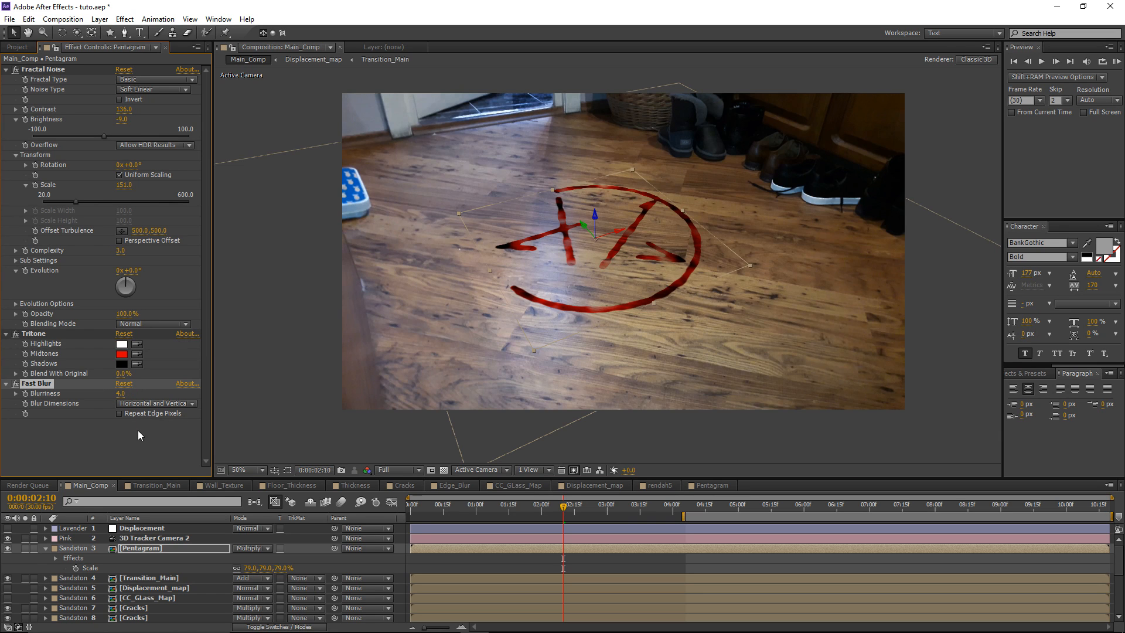
Duplicate the Pentagram layer and raise the Fast Blur Blurriness of the lower copy to 79
key("period")
key("comma")
key("period")
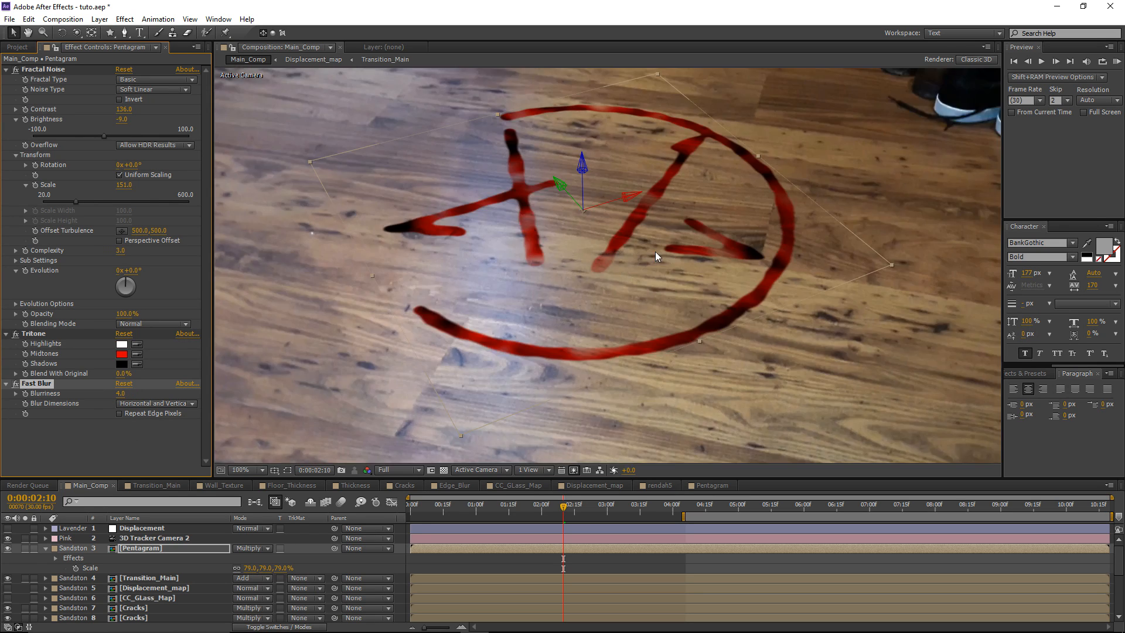
key("comma")
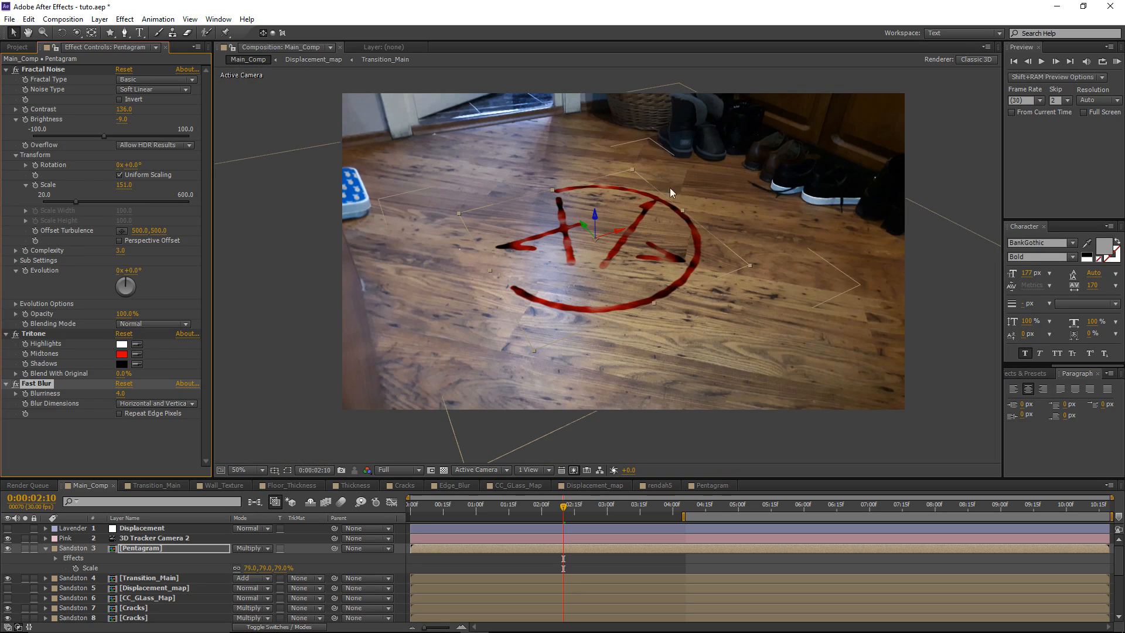
left_click(191, 549)
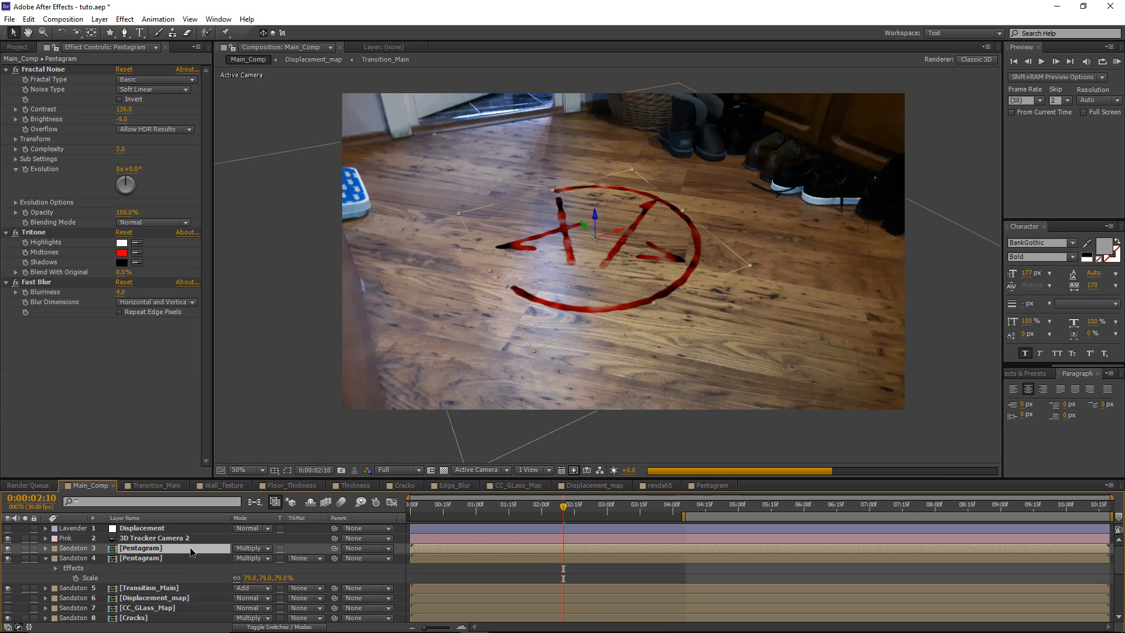
key("ctrl+d")
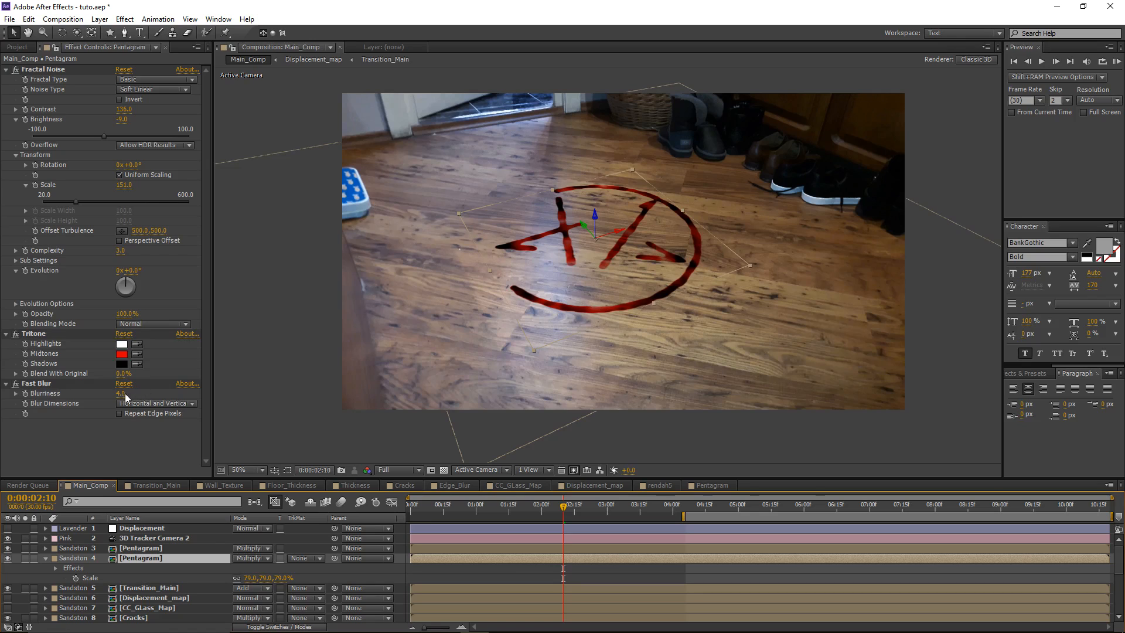
left_click_drag(122, 394, 159, 392)
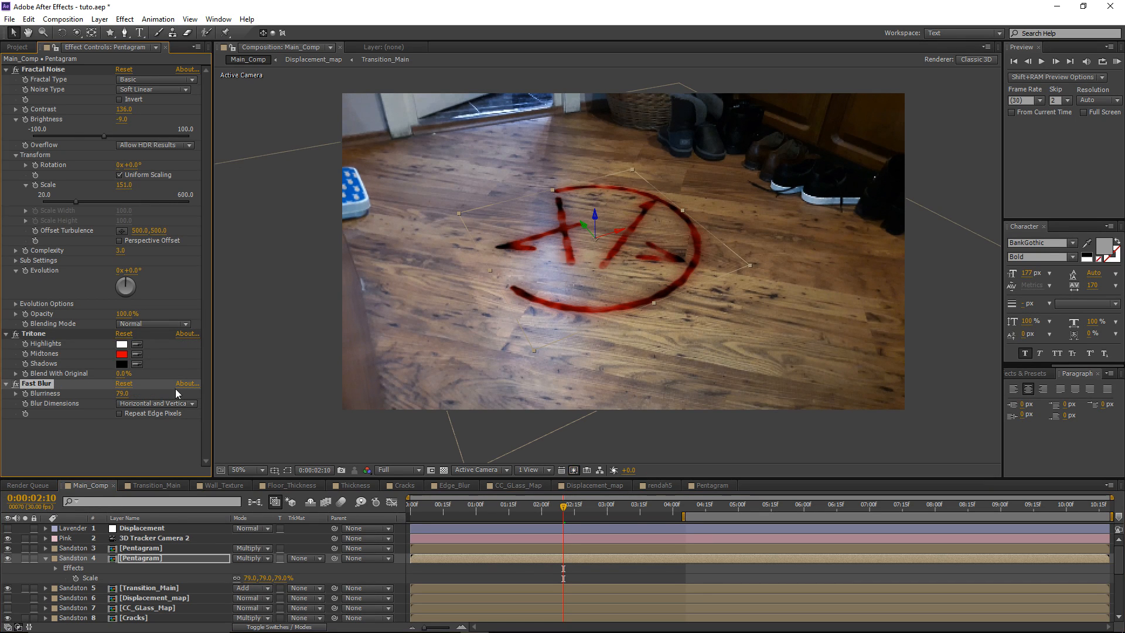
Set the opacity of both Pentagram layers to 70%
key("slash")
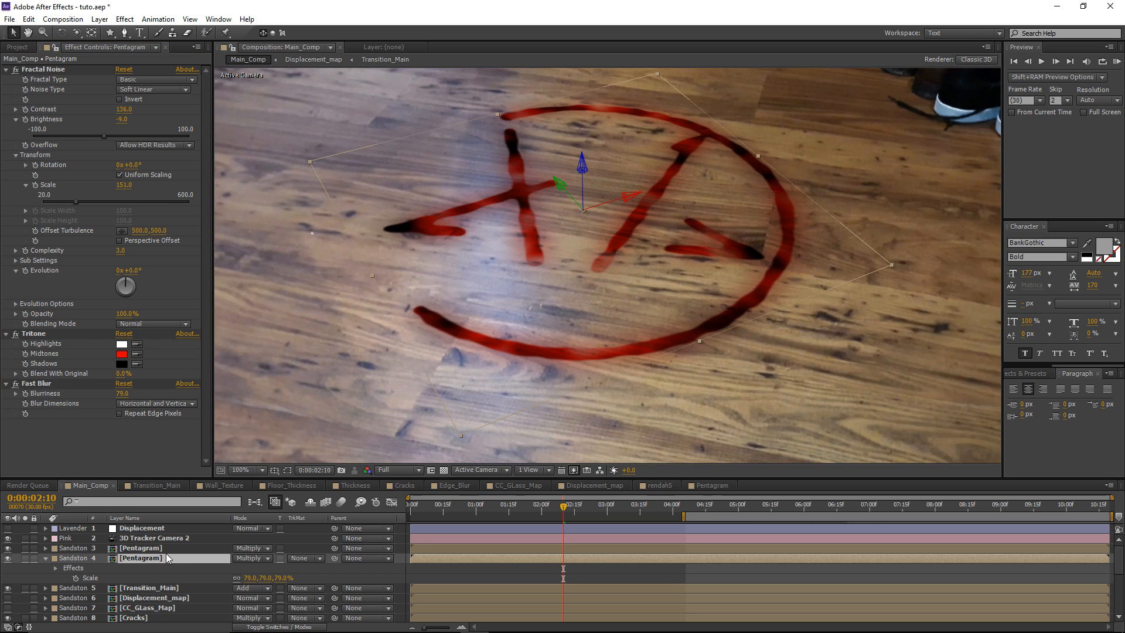
left_click(163, 550, "ctrl")
key("t")
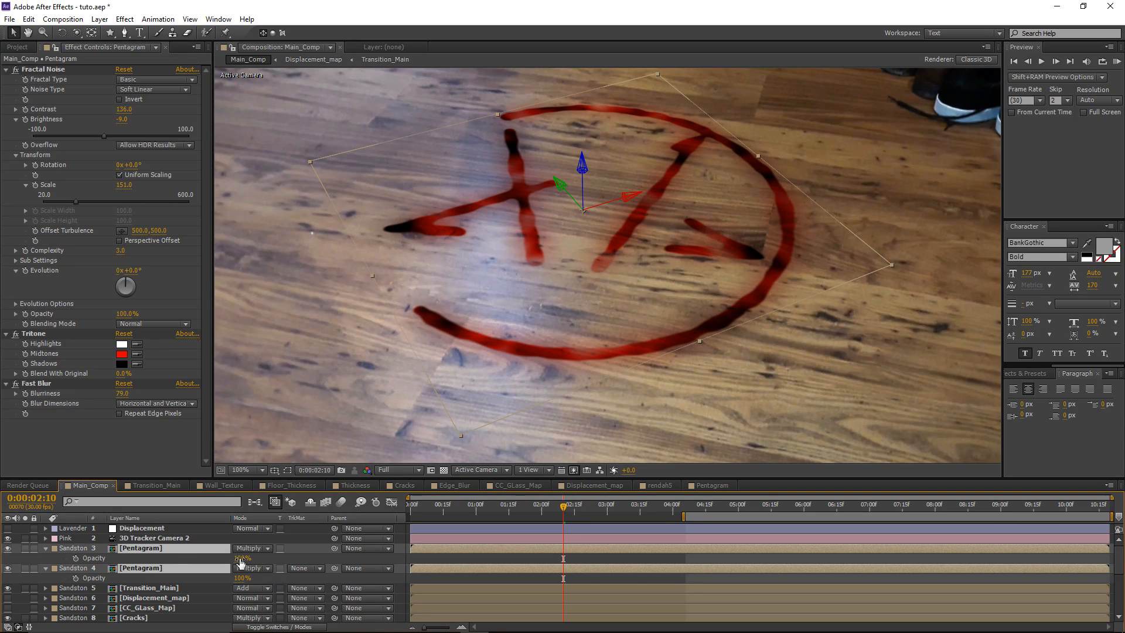
left_click(242, 558)
type("70")
key("Return")
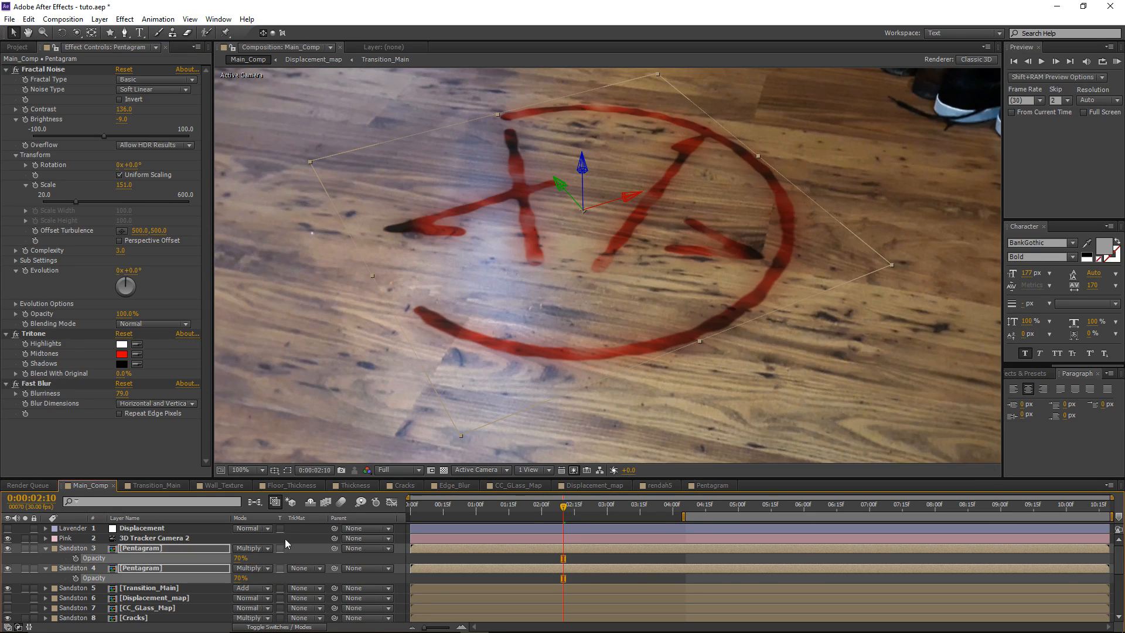
Deselect the layers and review the pentagram drawing itself on the floor up to 0:00:03:26
scroll(532, 414, "down", 1)
left_click(521, 559)
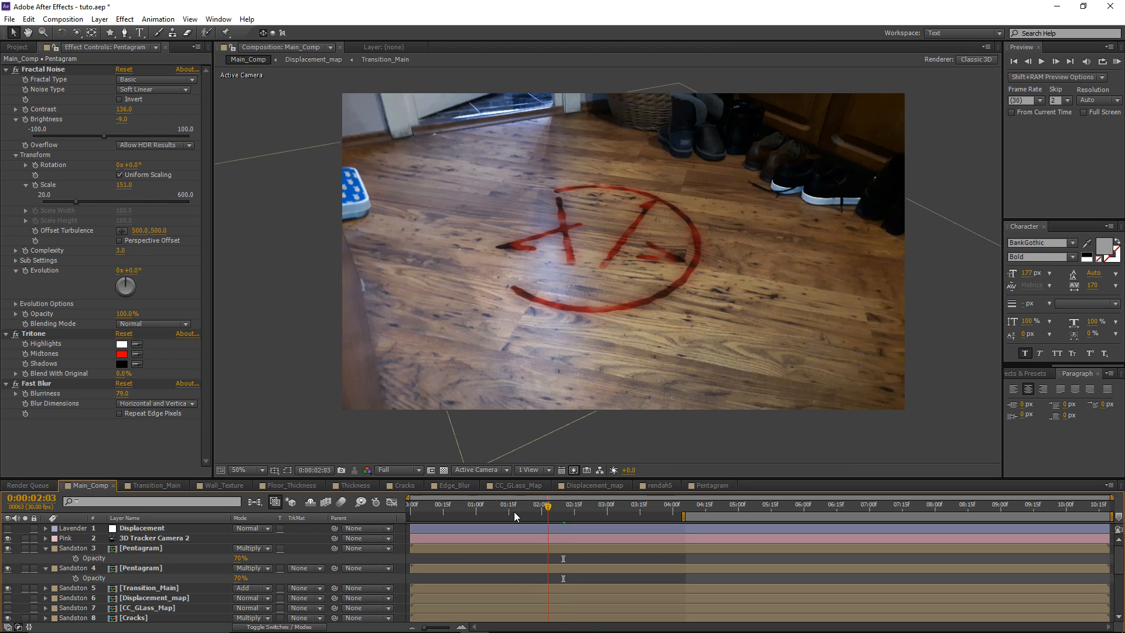
left_click_drag(514, 511, 663, 510)
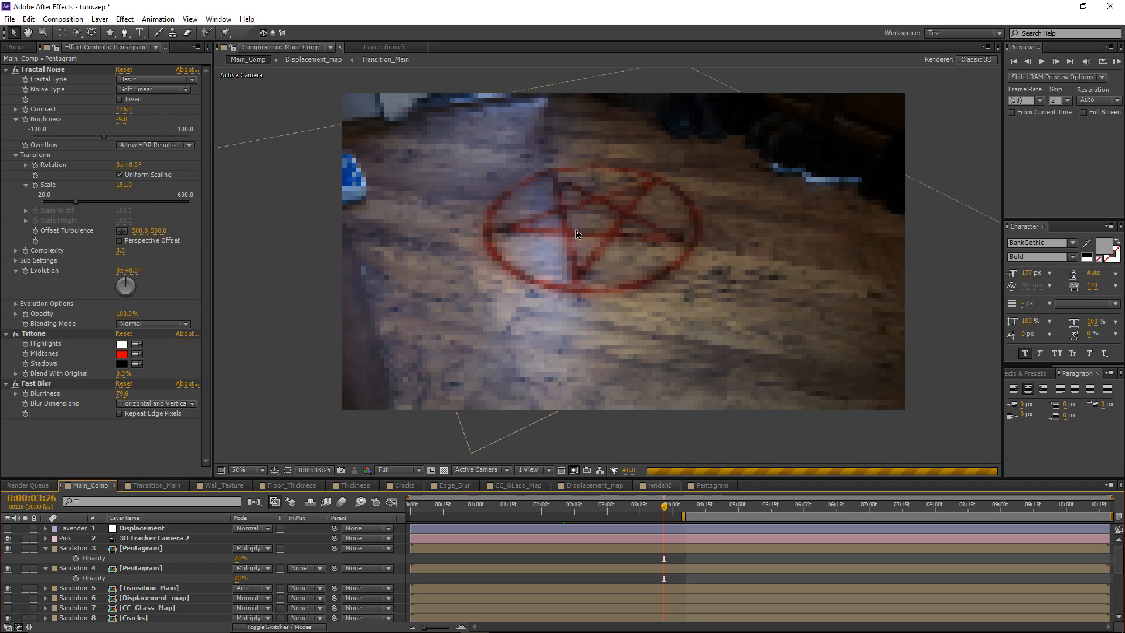
scroll(550, 235, "up", 1)
scroll(549, 235, "down", 1)
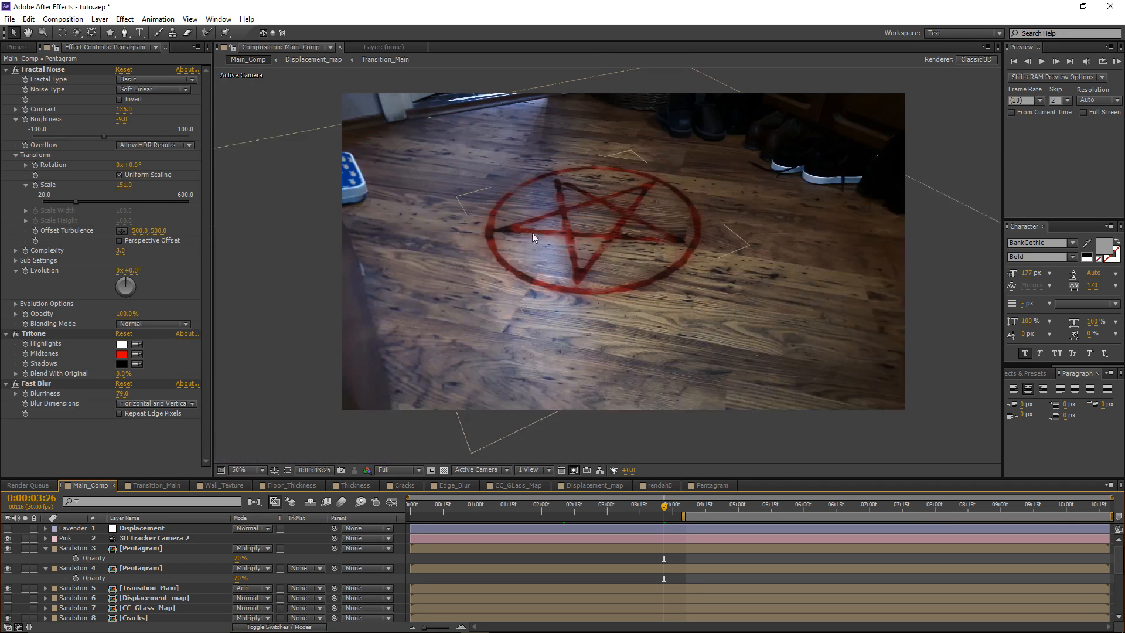
left_click_drag(514, 236, 516, 239)
Duplicate the upper Pentagram layer and set the new top copy's blending mode to Add
left_click(136, 549)
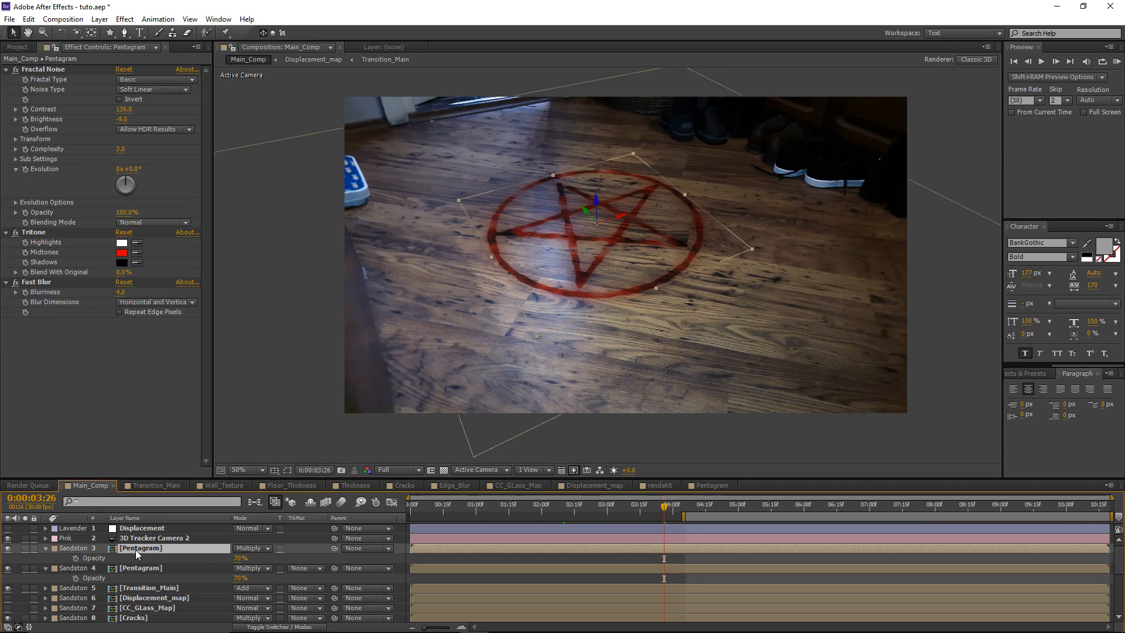
key("ctrl+d")
left_click(253, 549)
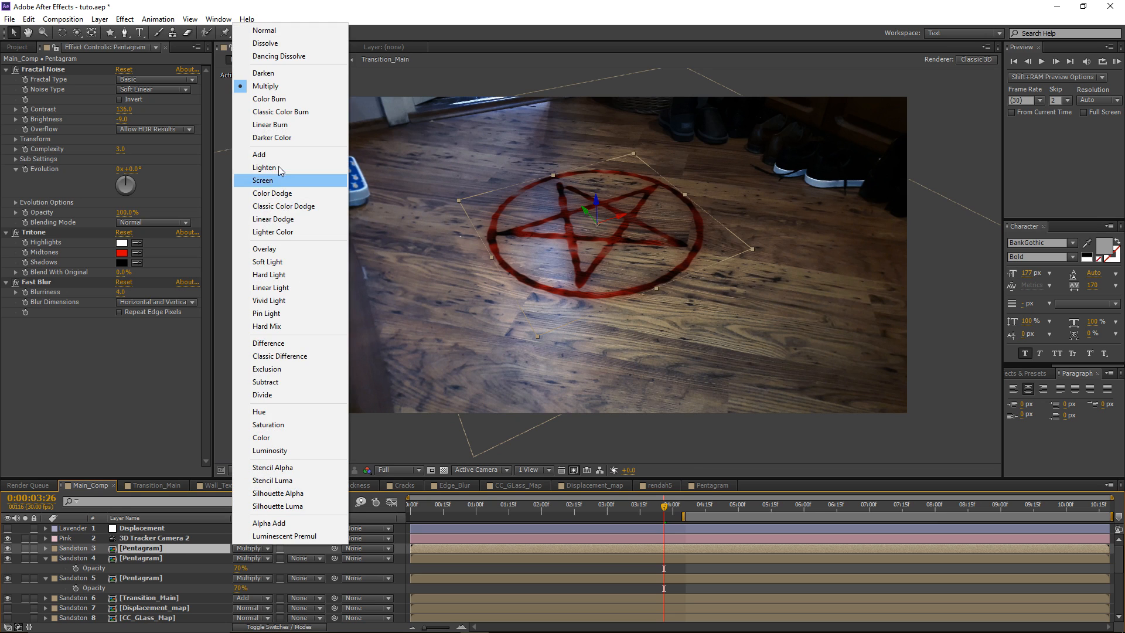
left_click(283, 153)
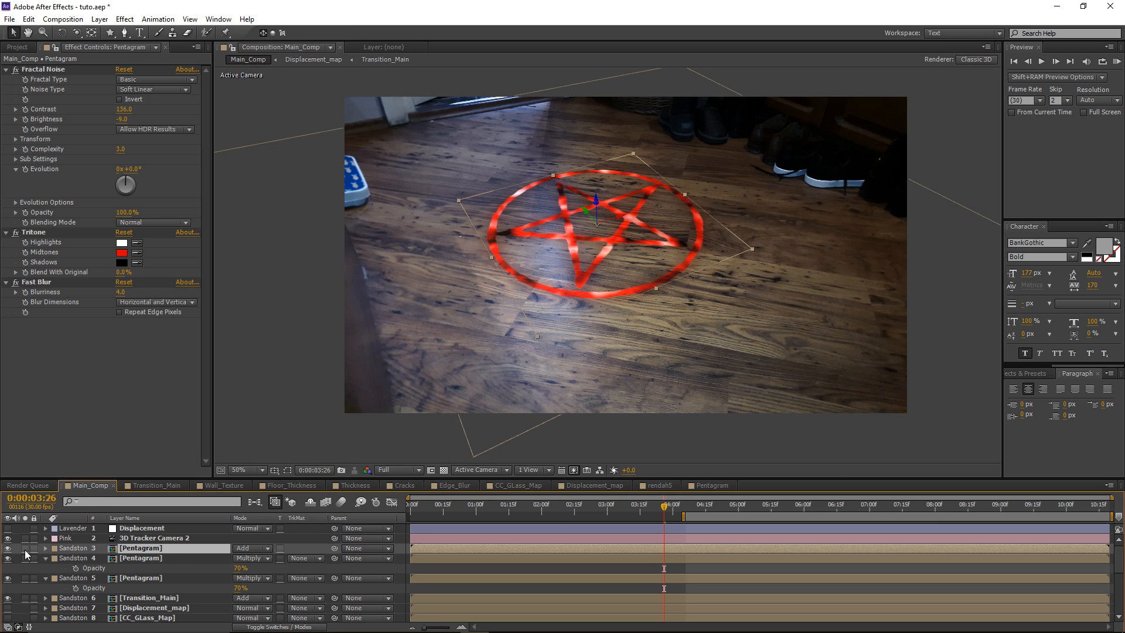
Working solo on the Add copy, set Fractal Noise to Contrast 207 and Brightness -73, and apply Glow with a lowered threshold and Radius 76
left_click(25, 548)
left_click_drag(125, 123, 185, 113)
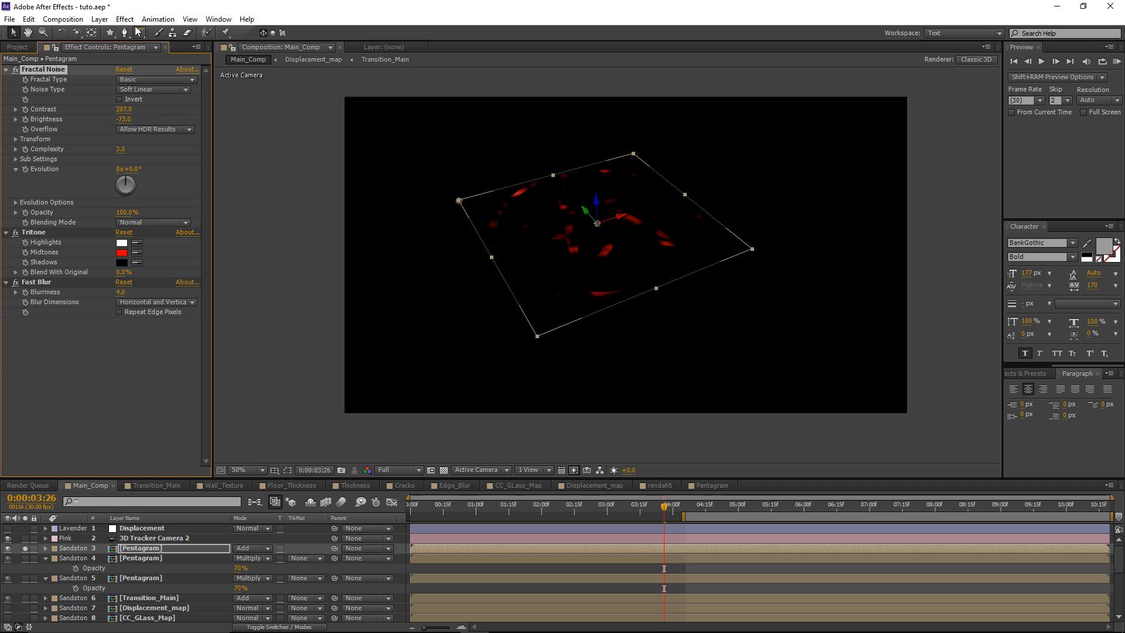
left_click(125, 18)
mouse_move(173, 315)
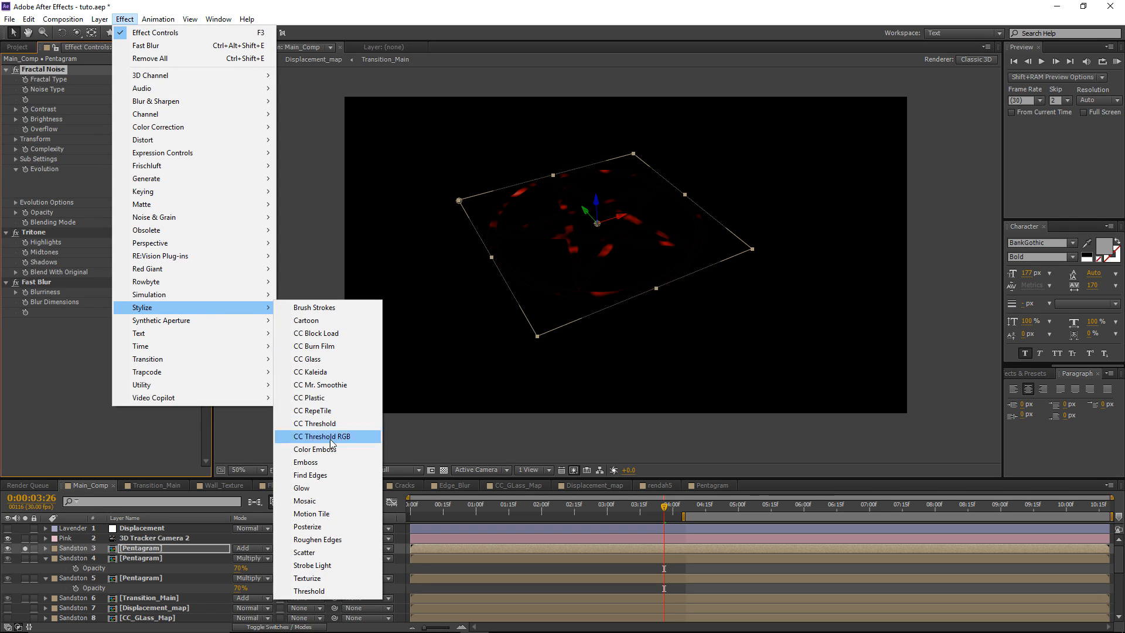
left_click(319, 489)
left_click_drag(110, 331, 157, 338)
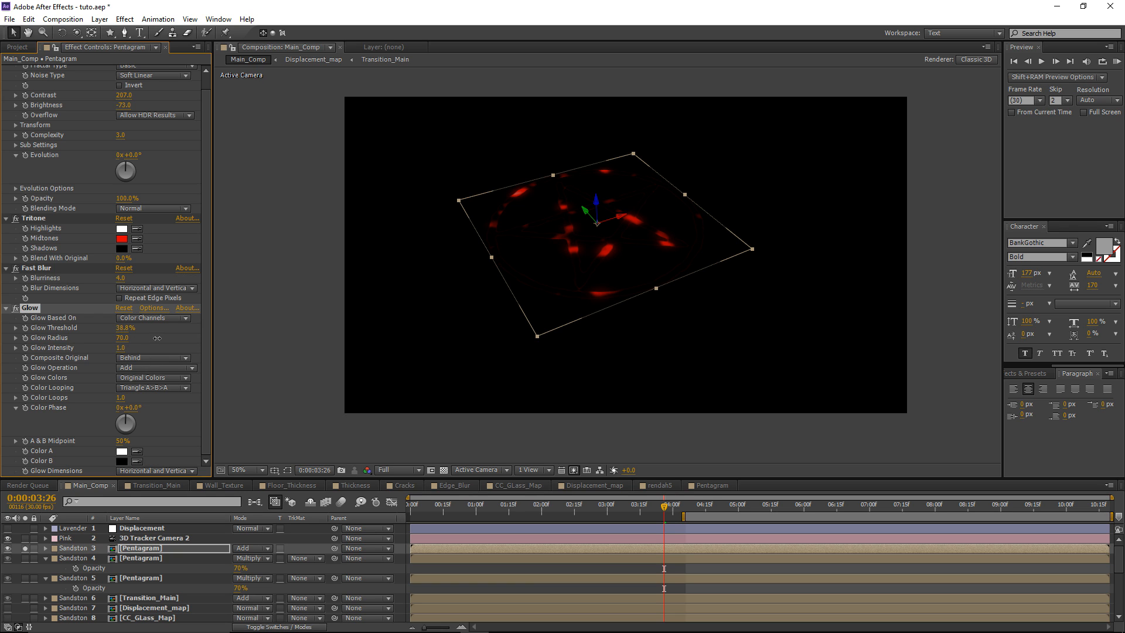
left_click(25, 548)
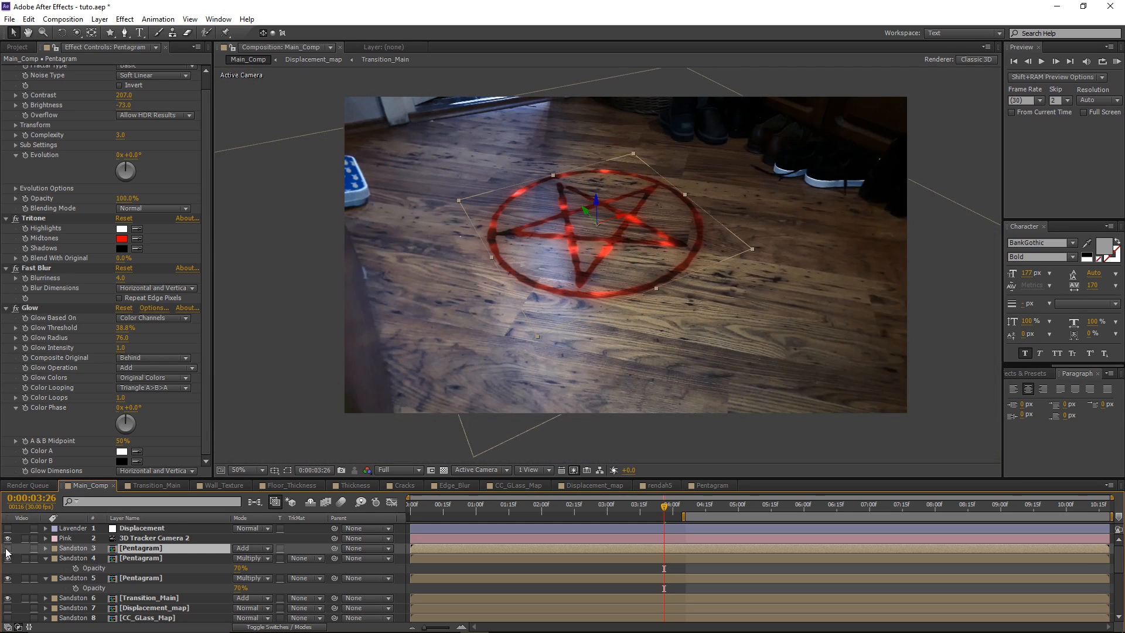
Toggle the visibility of the top Pentagram layer to compare the composite with and without its glow
left_click(7, 550)
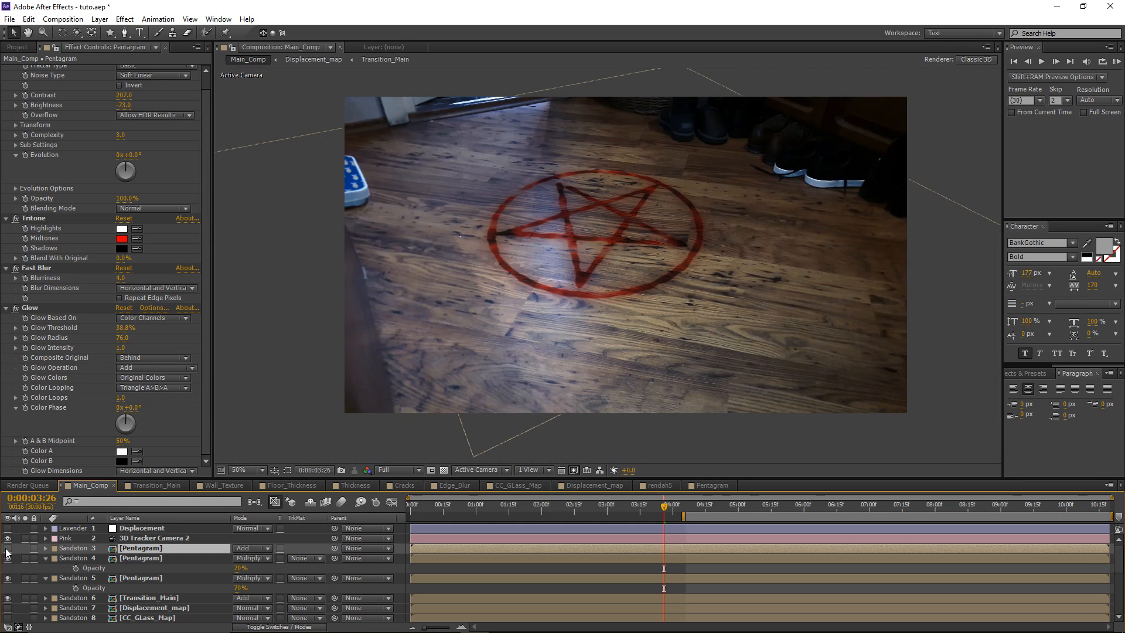
left_click(7, 549)
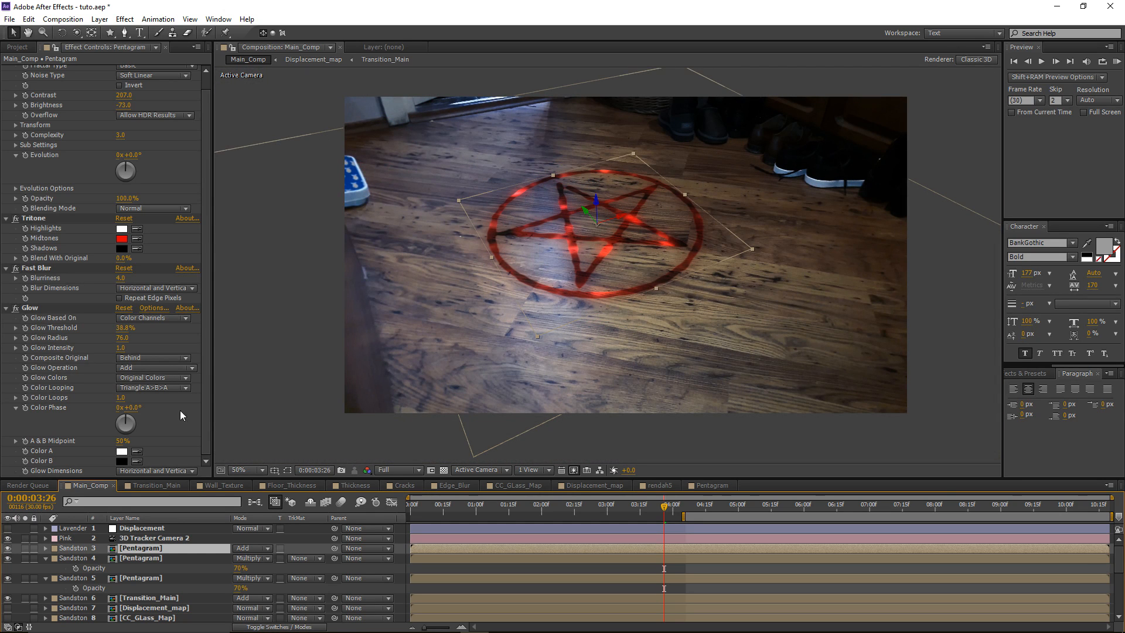
left_click(9, 548)
left_click(9, 548)
Scrub the timeline to 0:00:05:01 and examine the glowing pentagram over the opening floor, then deselect the layer
left_click_drag(636, 514, 580, 515)
left_click_drag(678, 516, 741, 514)
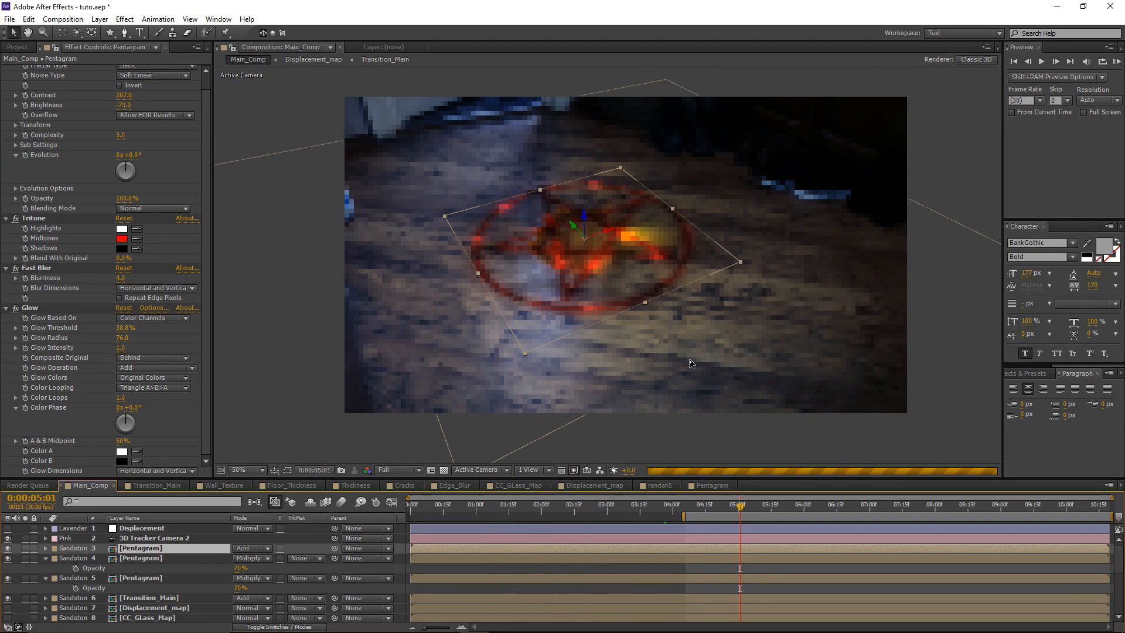
scroll(582, 264, "up", 2)
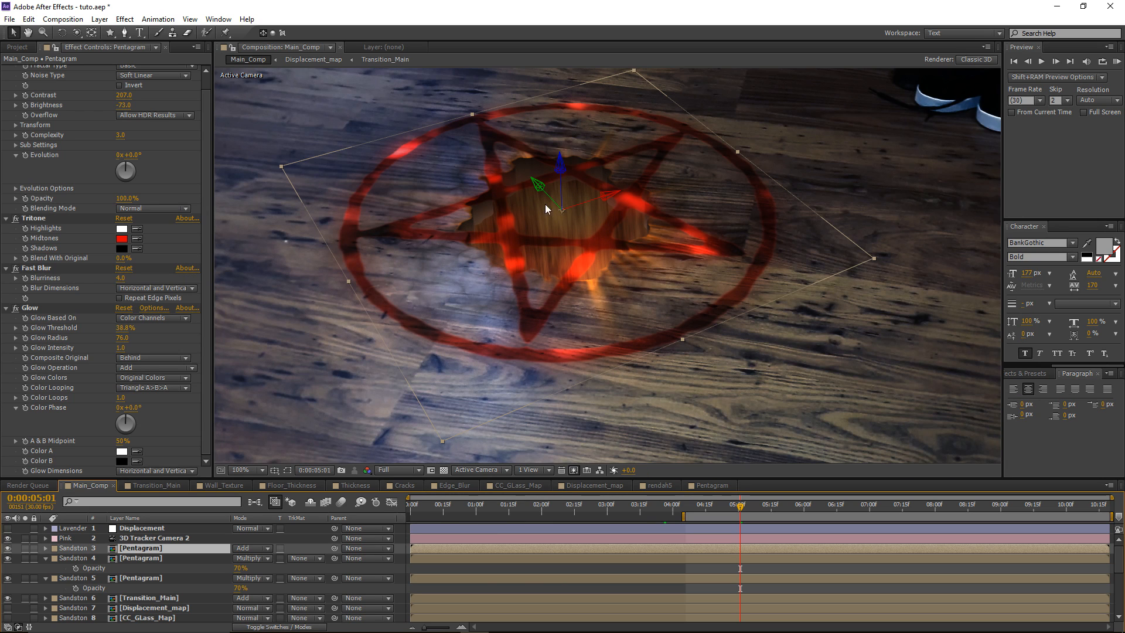
scroll(560, 214, "down", 1)
key("F2")
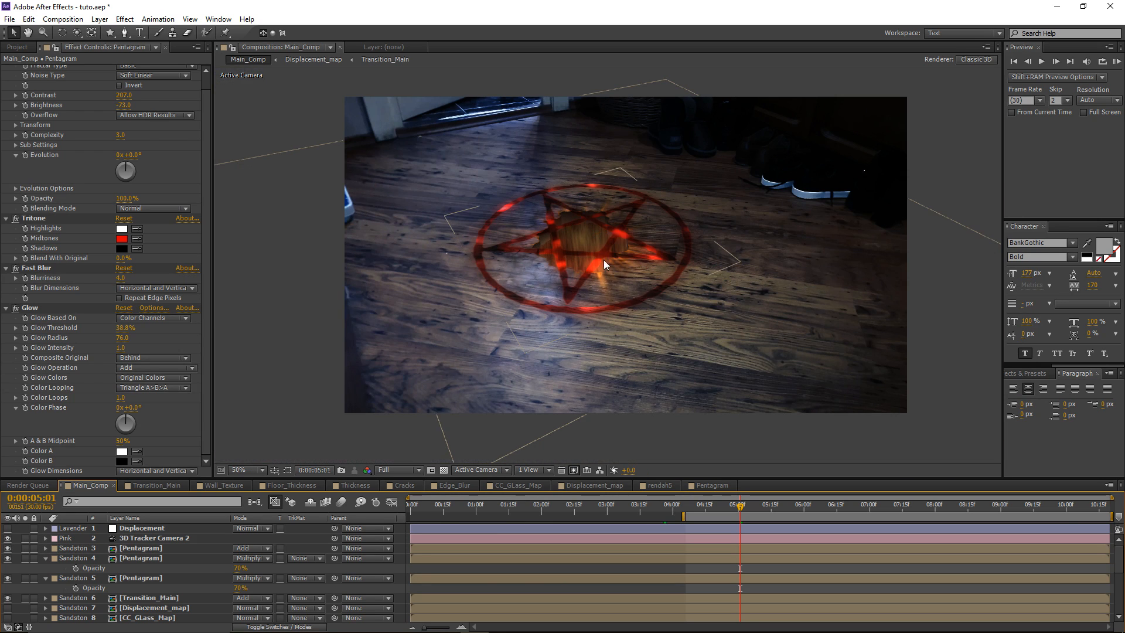
Check the Transition_Main layer in solo, duplicate it and move the copy directly above the top Pentagram layer
scroll(574, 259, "up", 1)
scroll(536, 233, "down", 1)
scroll(88, 575, "down", 2)
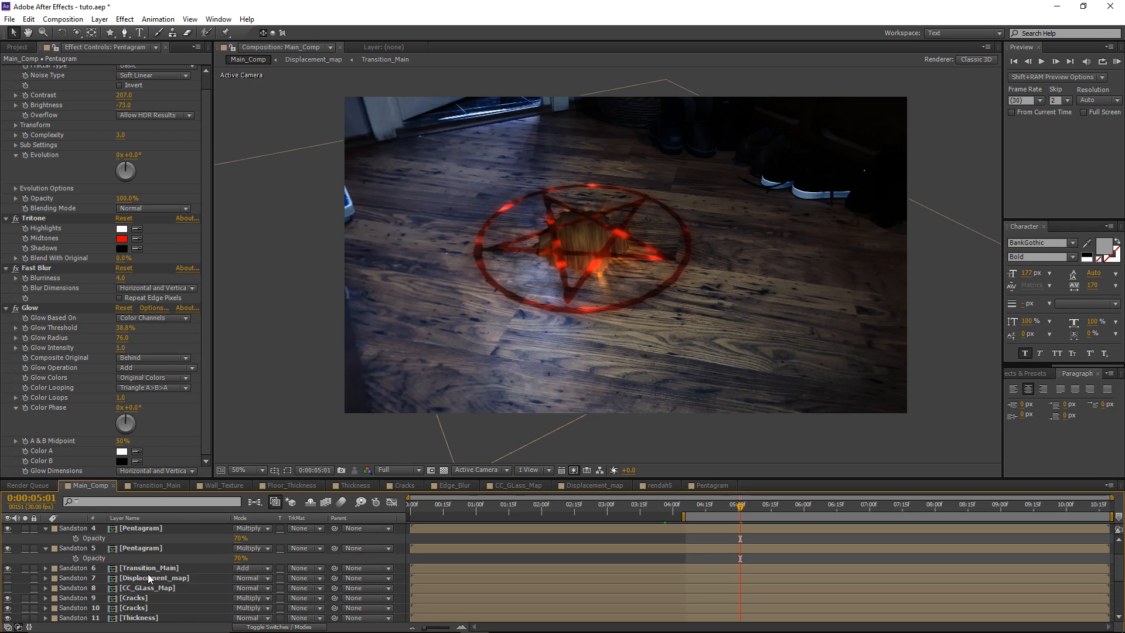
left_click(147, 569)
left_click(25, 568)
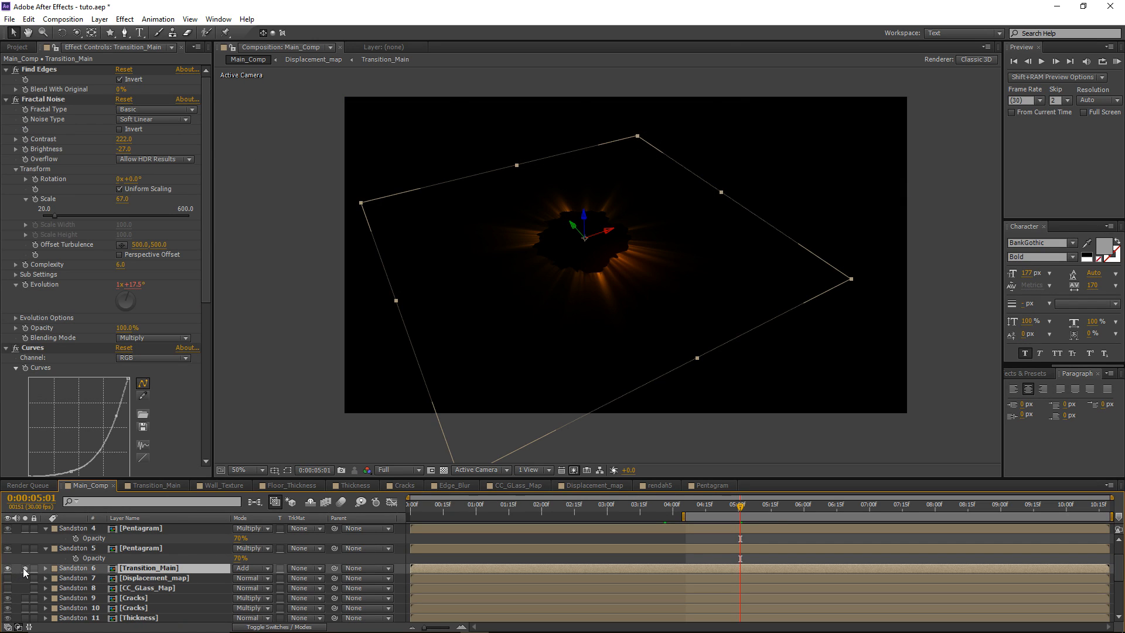
left_click(25, 569)
key("ctrl+d")
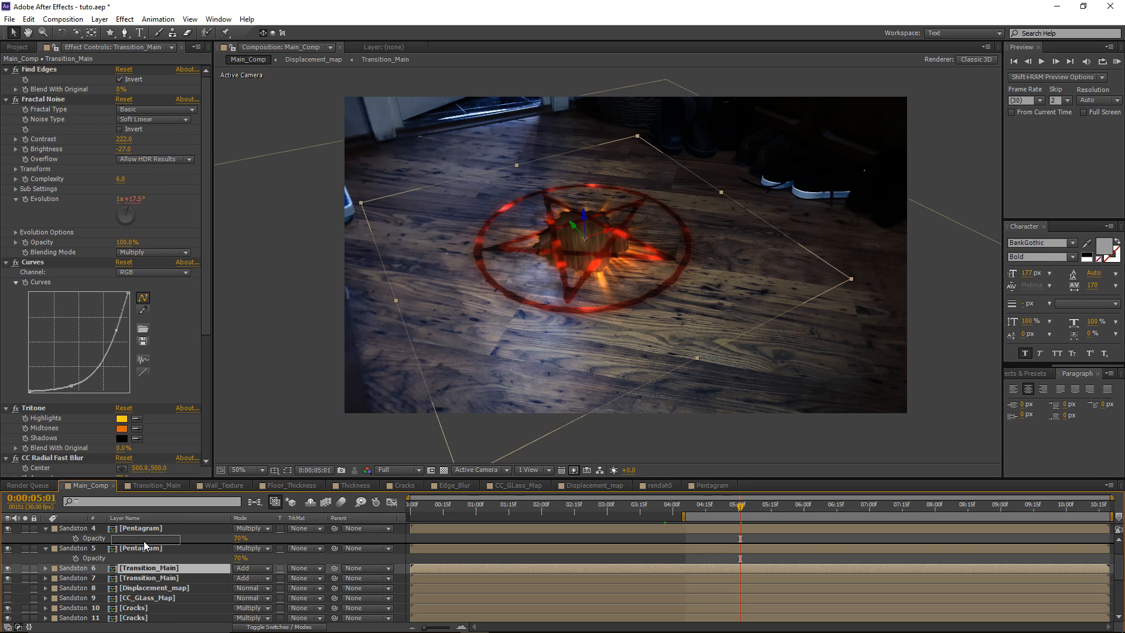
left_click_drag(144, 542, 148, 538)
Remove all effects from the Transition_Main copy above the Pentagram layers
left_click(44, 69)
key("ctrl+a")
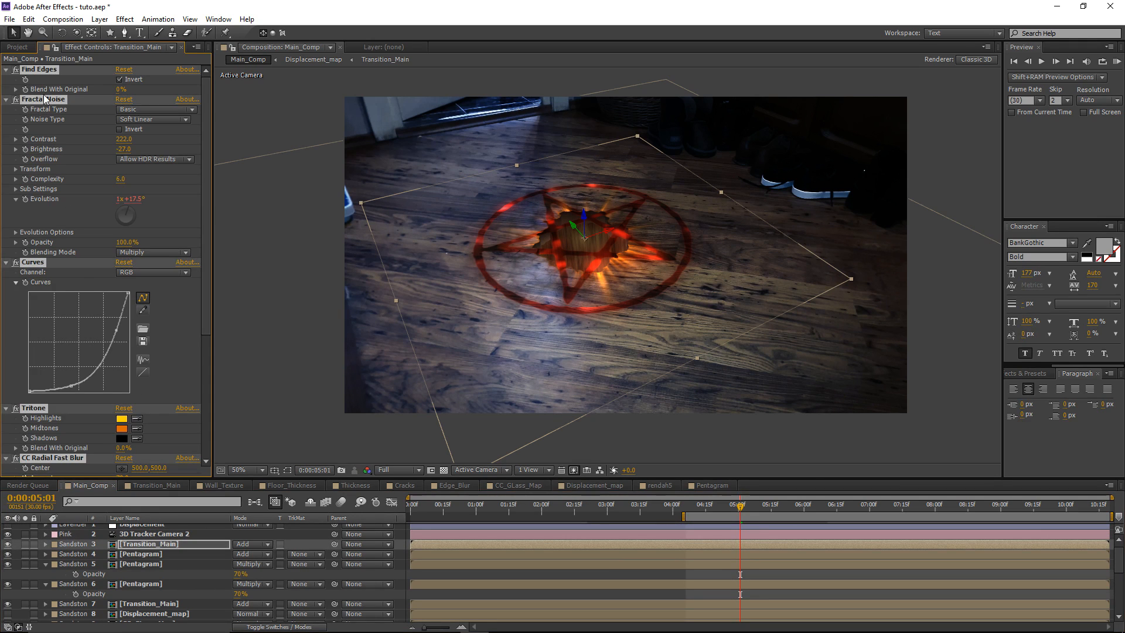
key("Delete")
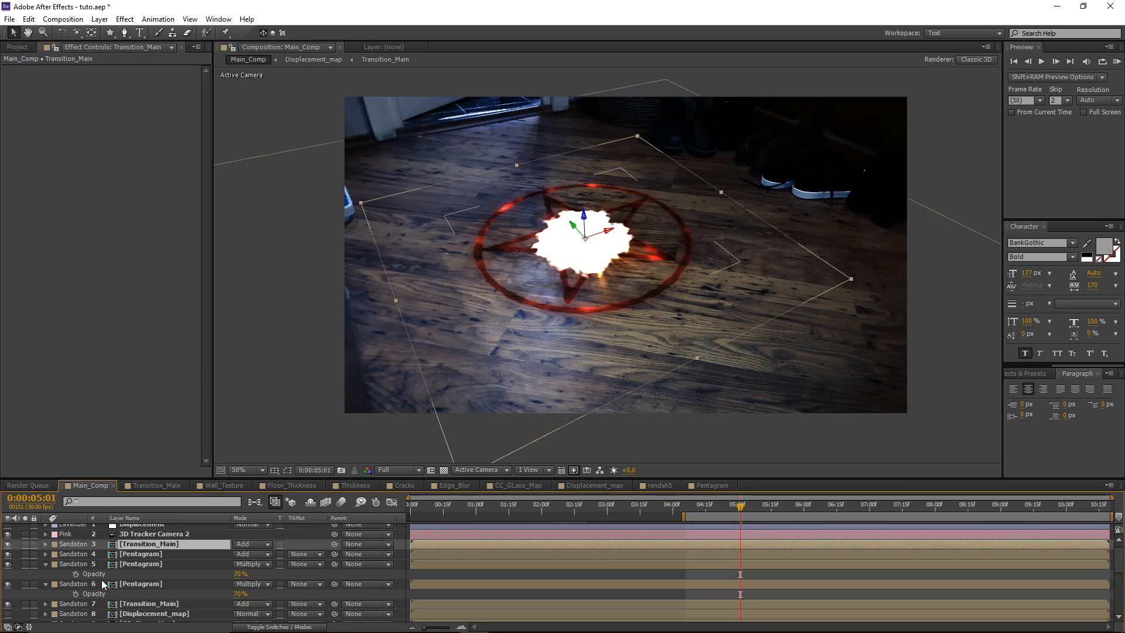
Duplicate the effect-free Transition_Main layer twice and arrange the copies so one sits directly above each Pentagram layer
scroll(154, 582, "down", 1)
scroll(154, 563, "up", 2)
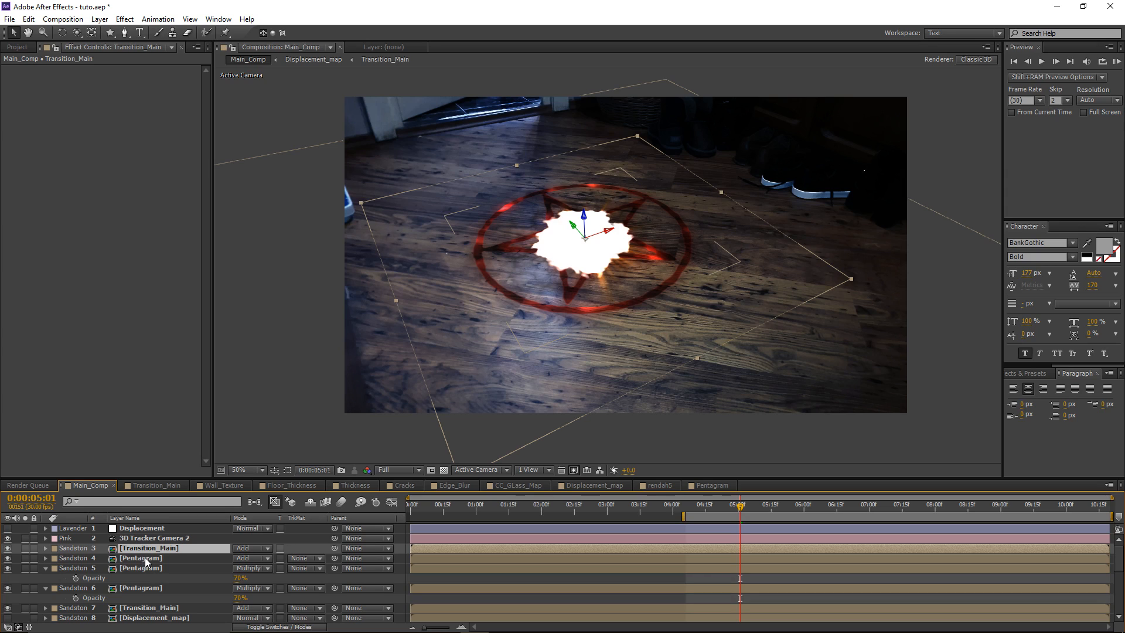
key("ctrl+d")
key("ctrl+d")
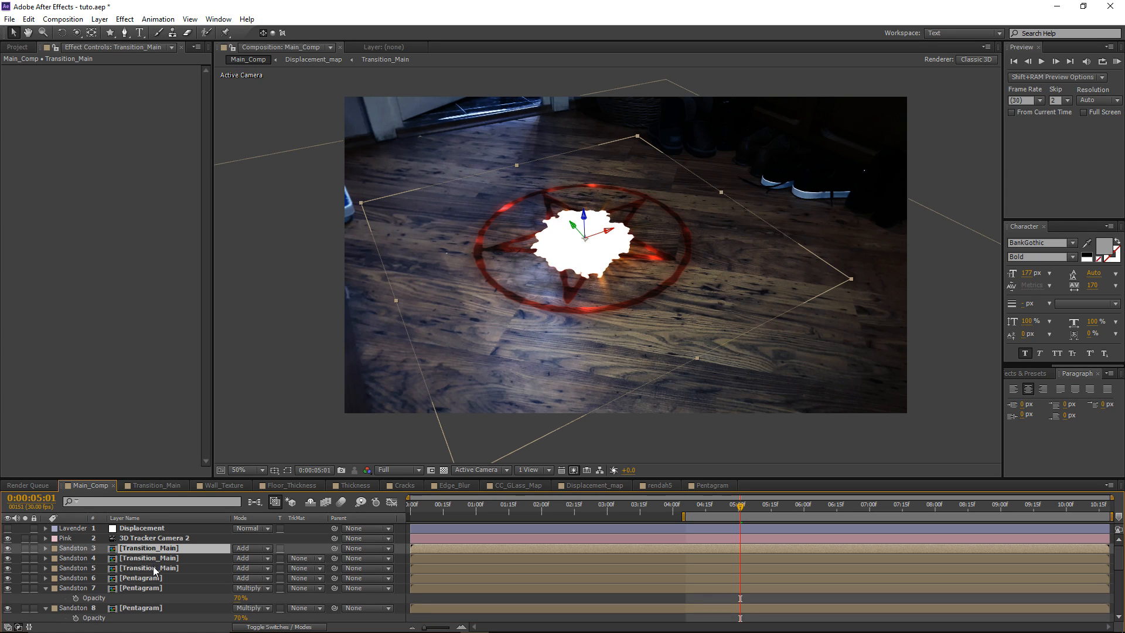
mouse_move(153, 568)
left_mouse_down()
mouse_move(158, 593)
mouse_move(159, 577)
left_mouse_up()
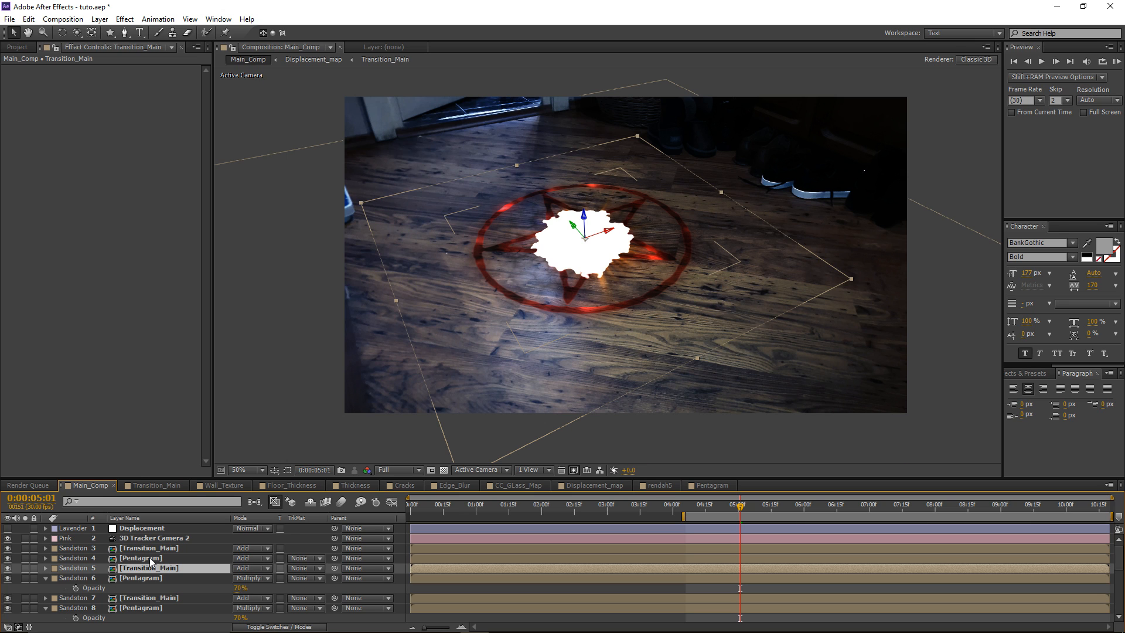
Set the track matte of all three Pentagram layers to Luma Inverted Matte using the Transition_Main copies, then deselect them
left_click(150, 560)
left_click(157, 577, "ctrl")
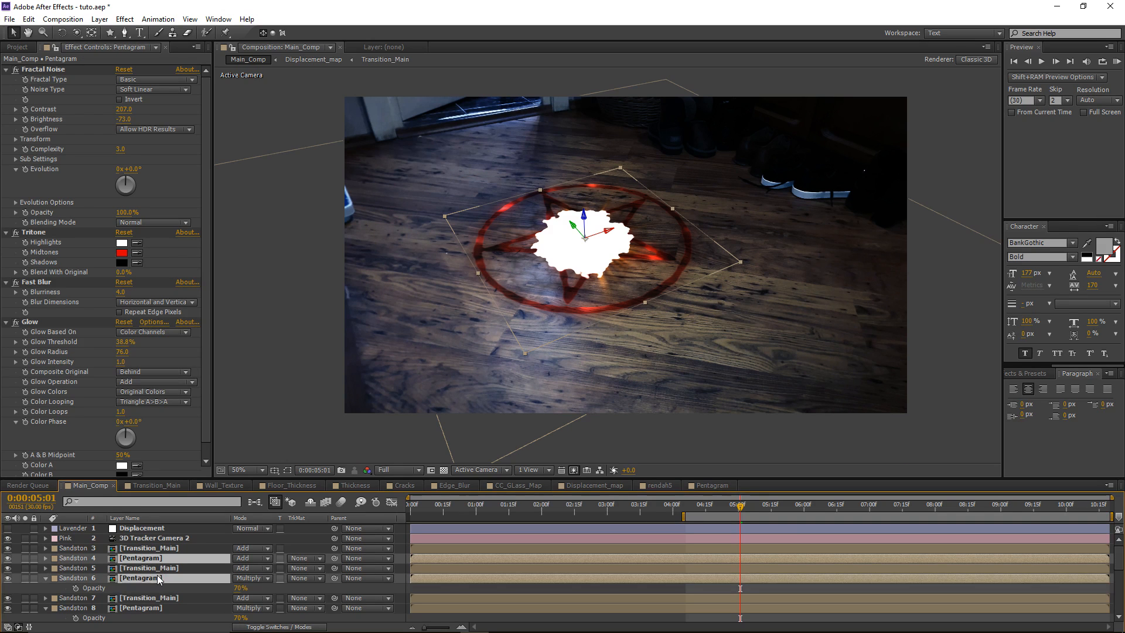
left_click(154, 607, "ctrl")
left_click(297, 607)
left_click(334, 577)
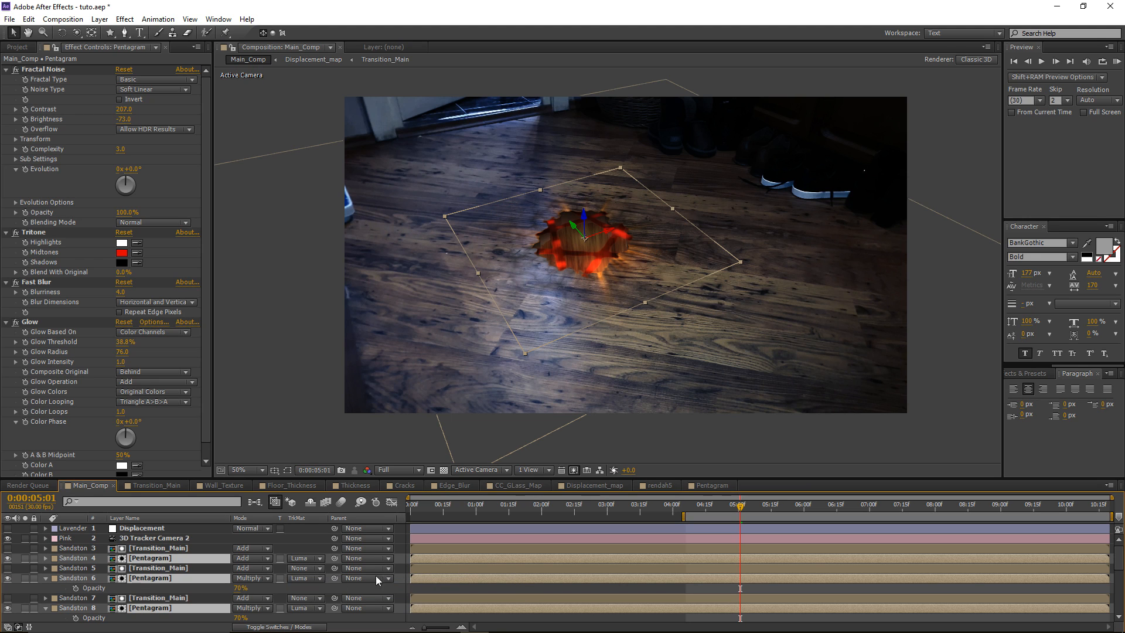
left_click(299, 609)
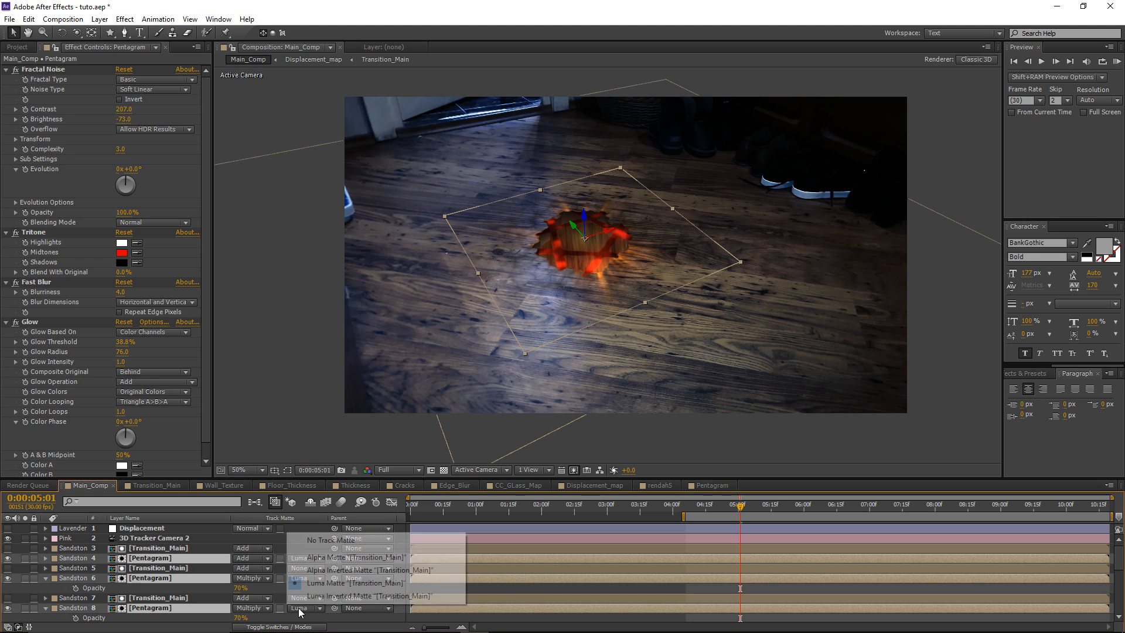
left_click(312, 595)
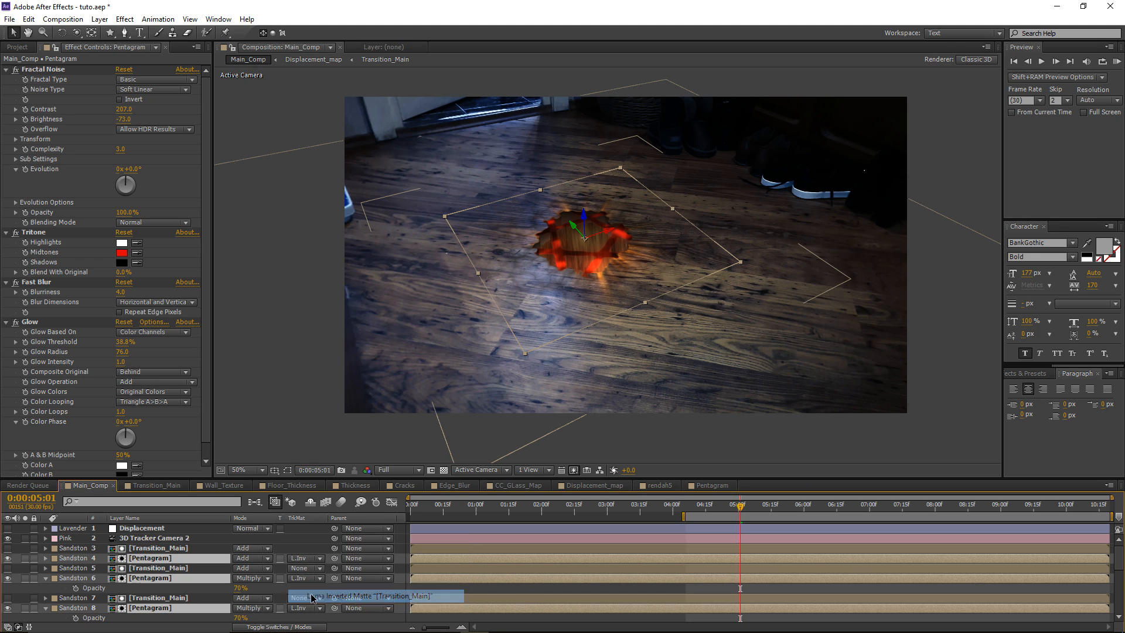
left_click(643, 588)
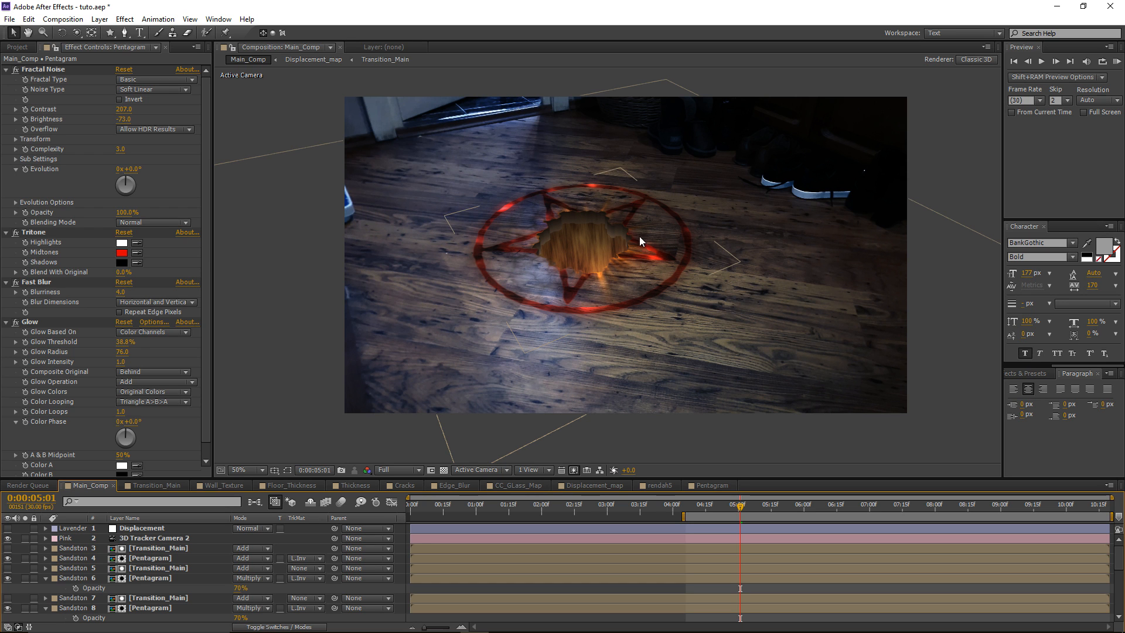
Scrub the timeline to 0:00:05:26 and back to 0:00:02:08 to examine the matted pentagram around the hole and while it draws on
left_click_drag(750, 509, 795, 508)
scroll(211, 578, "down", 5)
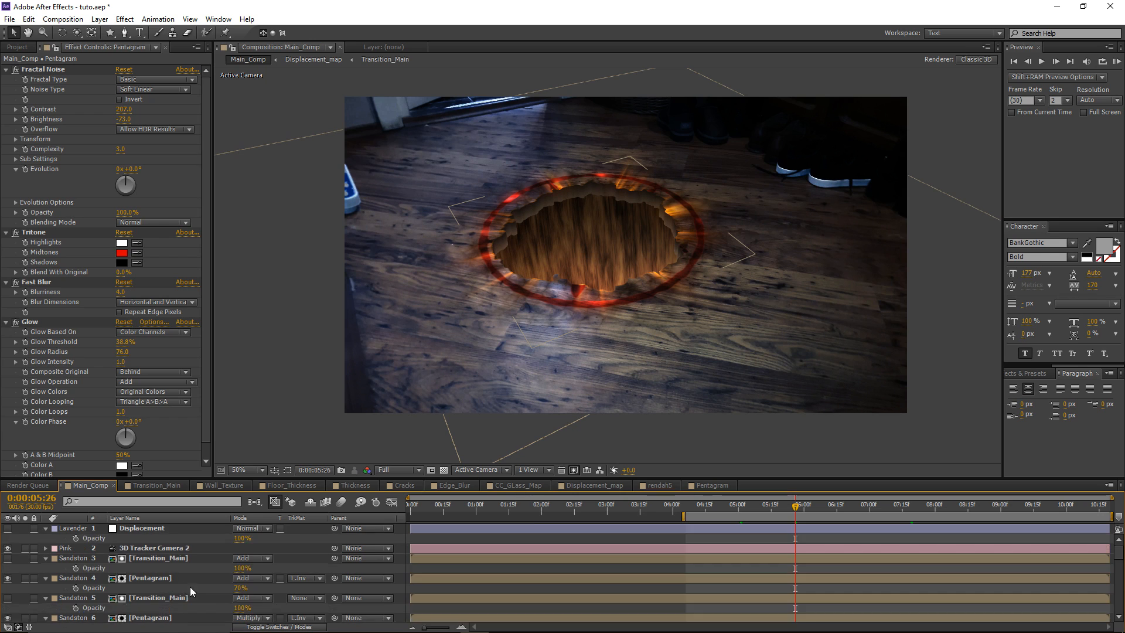
scroll(200, 574, "up", 5)
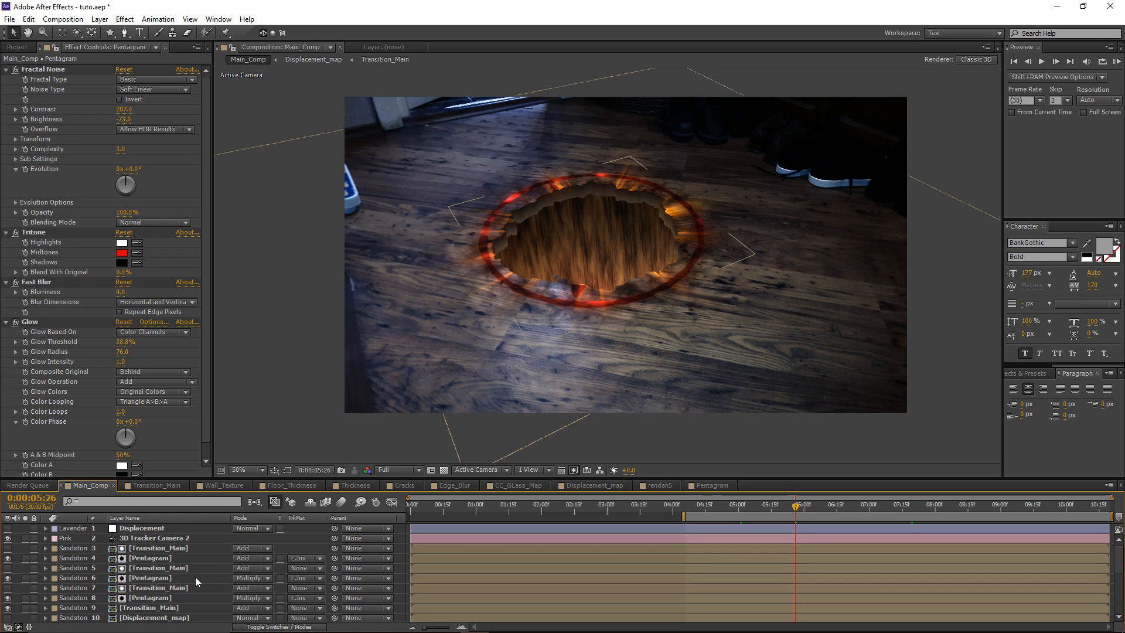
left_click_drag(523, 514, 558, 511)
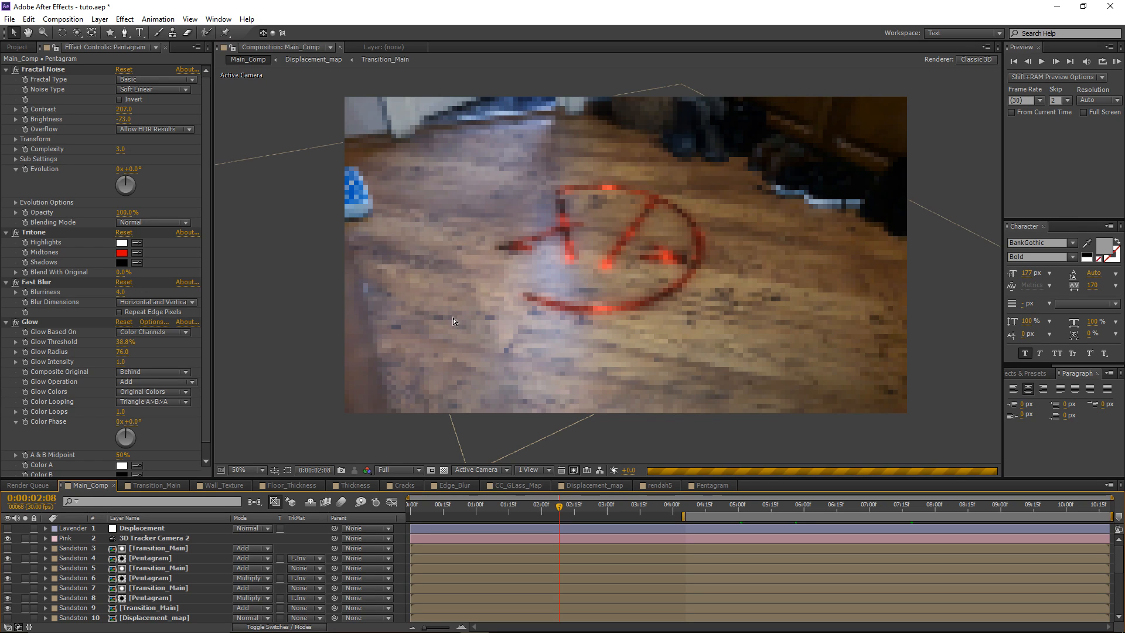
Create a new 1920 x 1080 gray solid named Pentagram_Particles
key("ctrl+y")
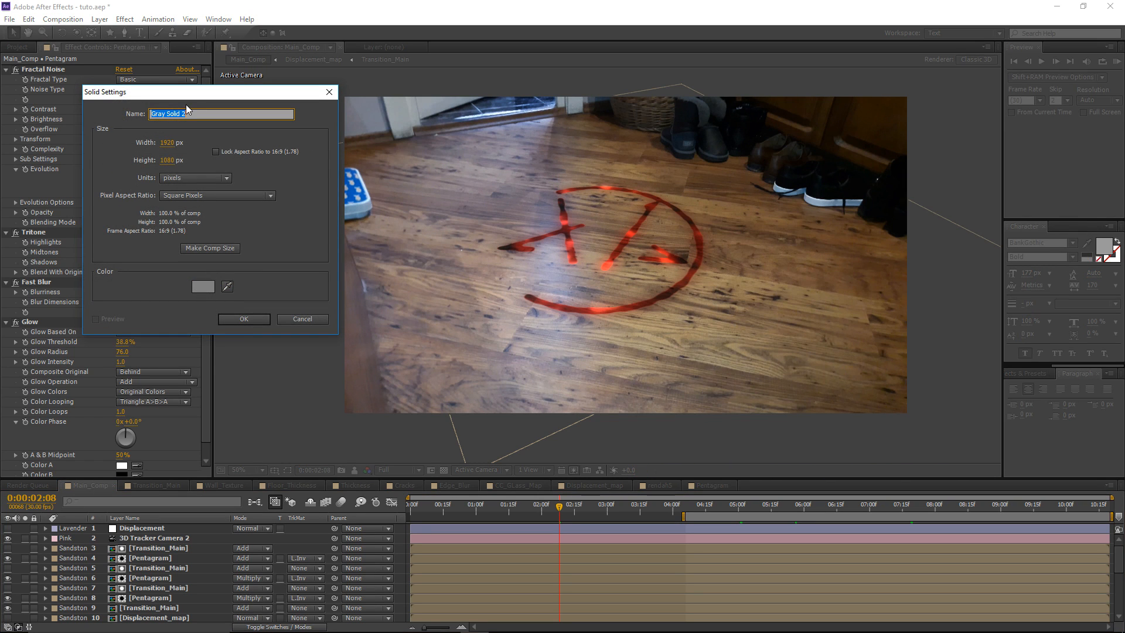
type("Pentagram_Particles")
key("Return")
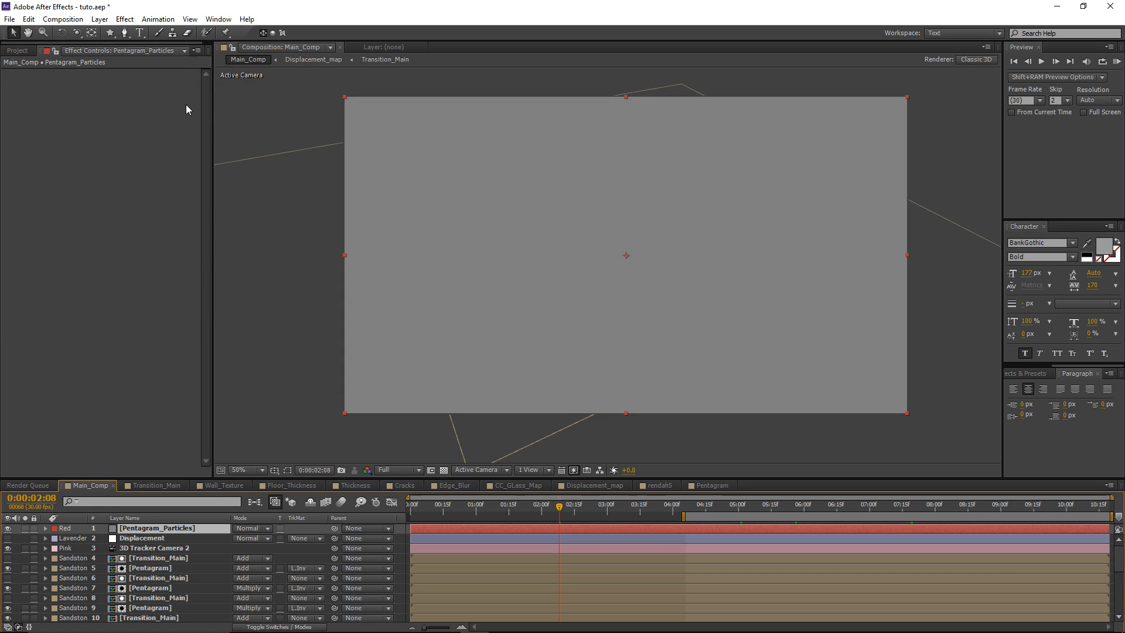
Apply the Trapcode Particular effect to the Pentagram_Particles solid and expand its Emitter settings
left_click(125, 19)
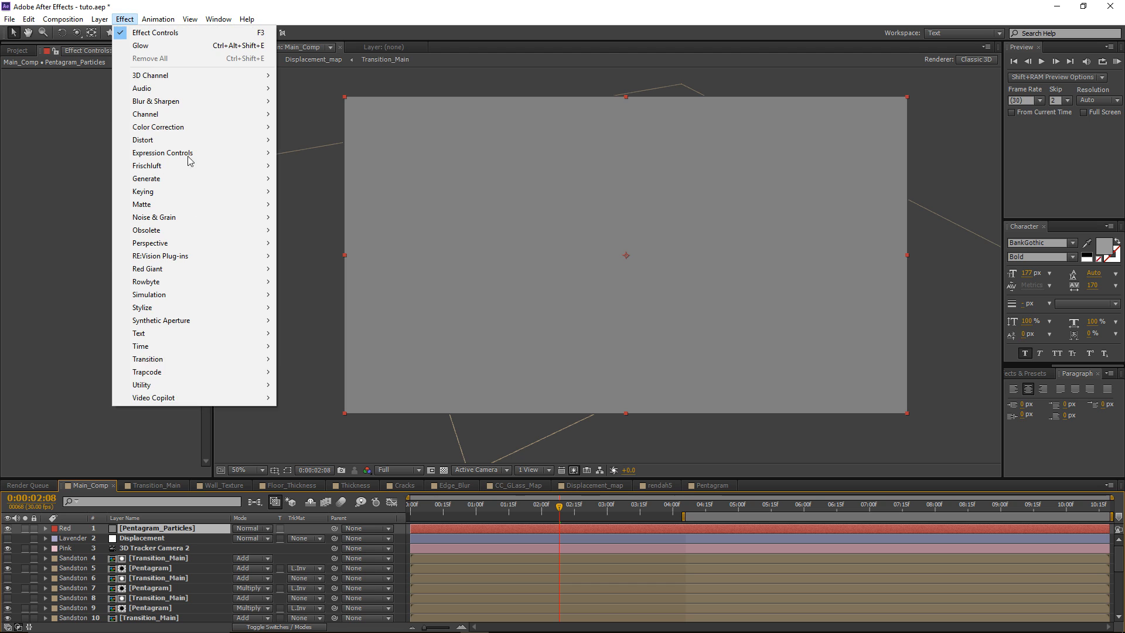
mouse_move(188, 375)
left_click(320, 399)
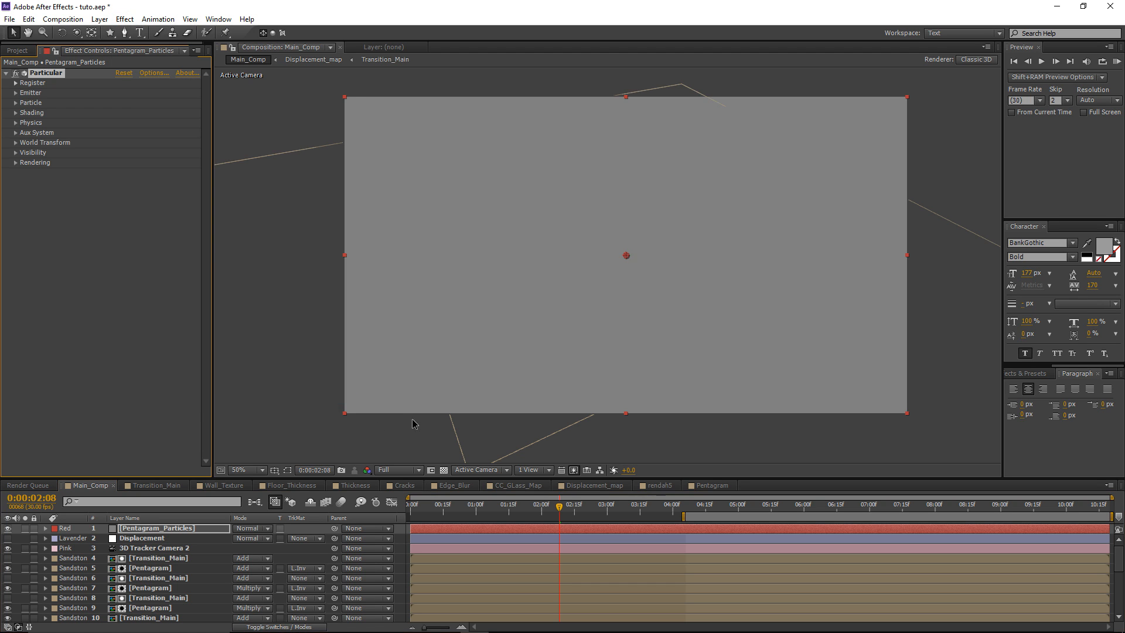
left_click(16, 92)
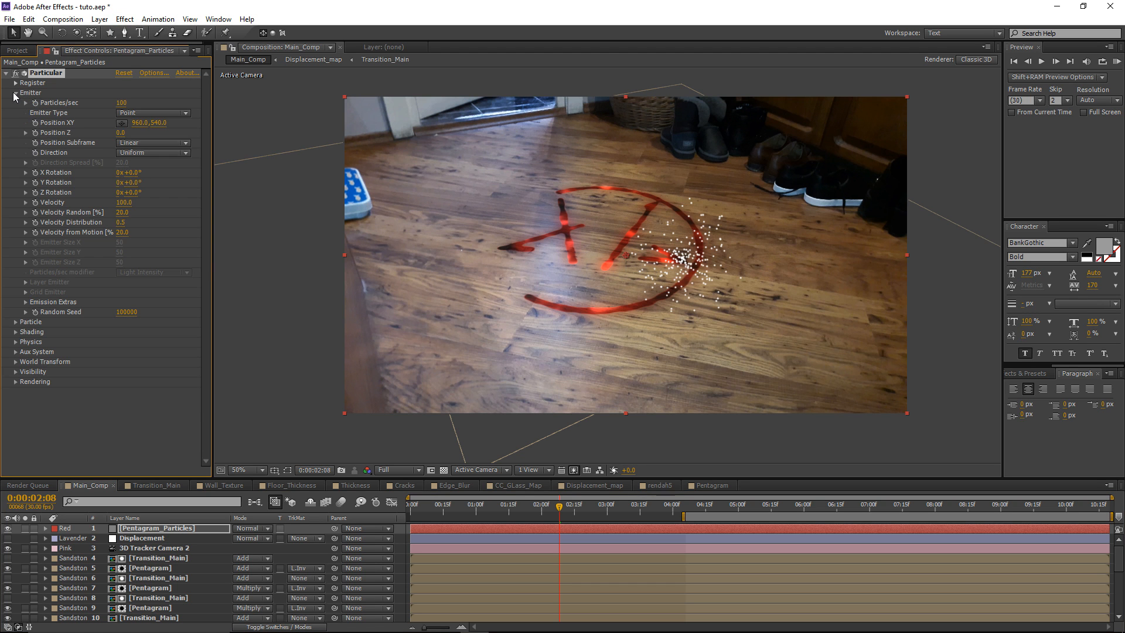
Set Particular's emitter type to Layer and choose the Pentagram layer as its layer emitter
left_click(144, 113)
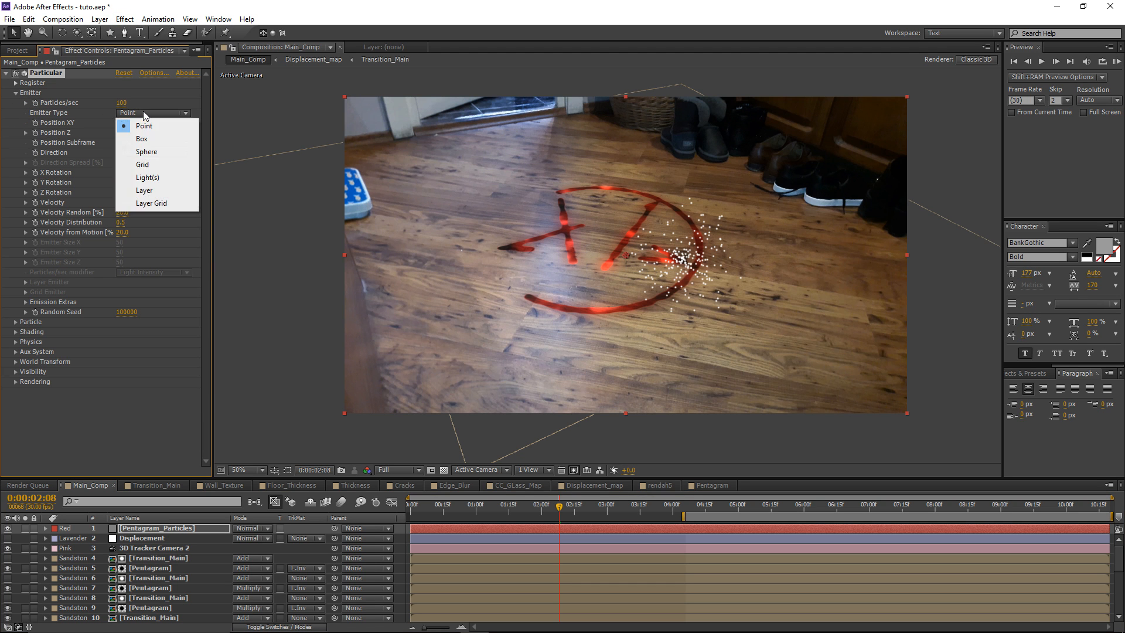
left_click(163, 190)
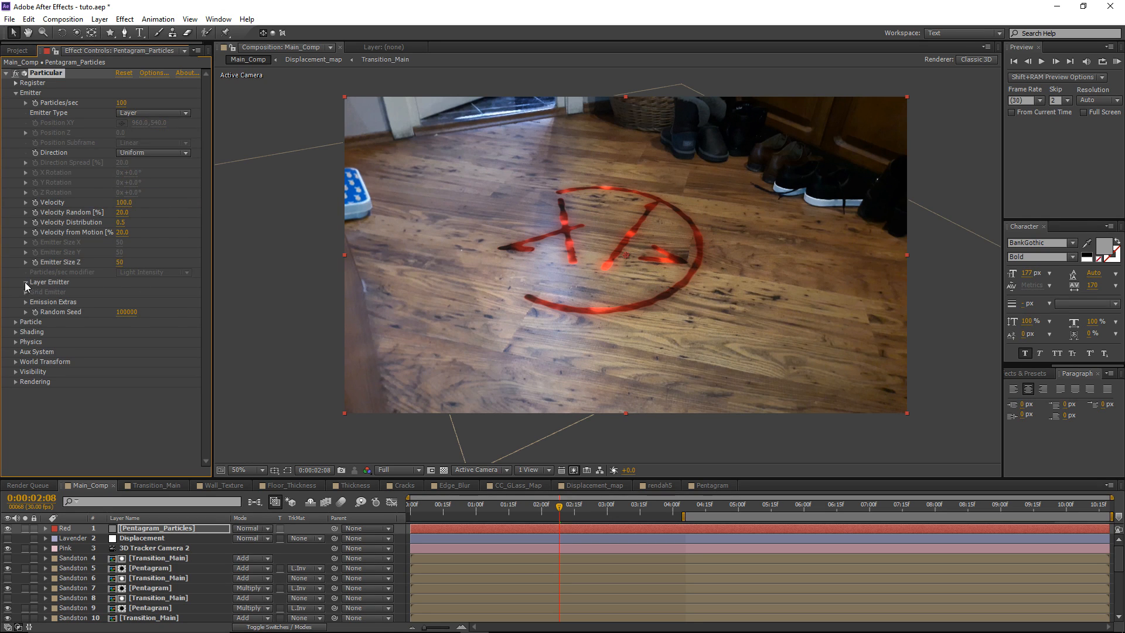
left_click(26, 282)
left_click(136, 293)
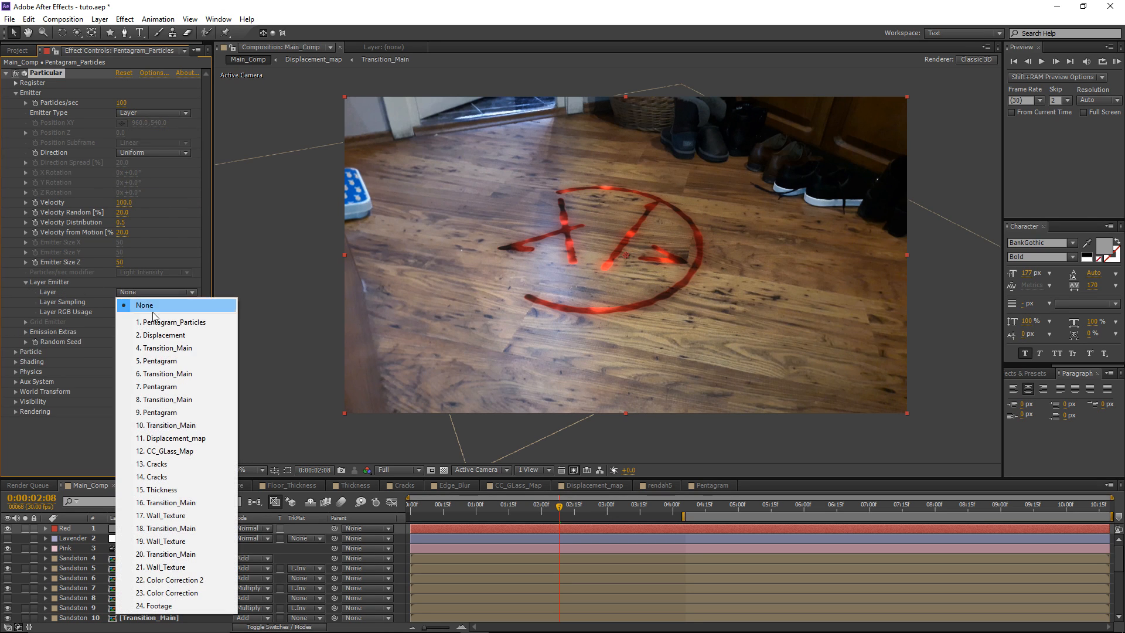
left_click(176, 362)
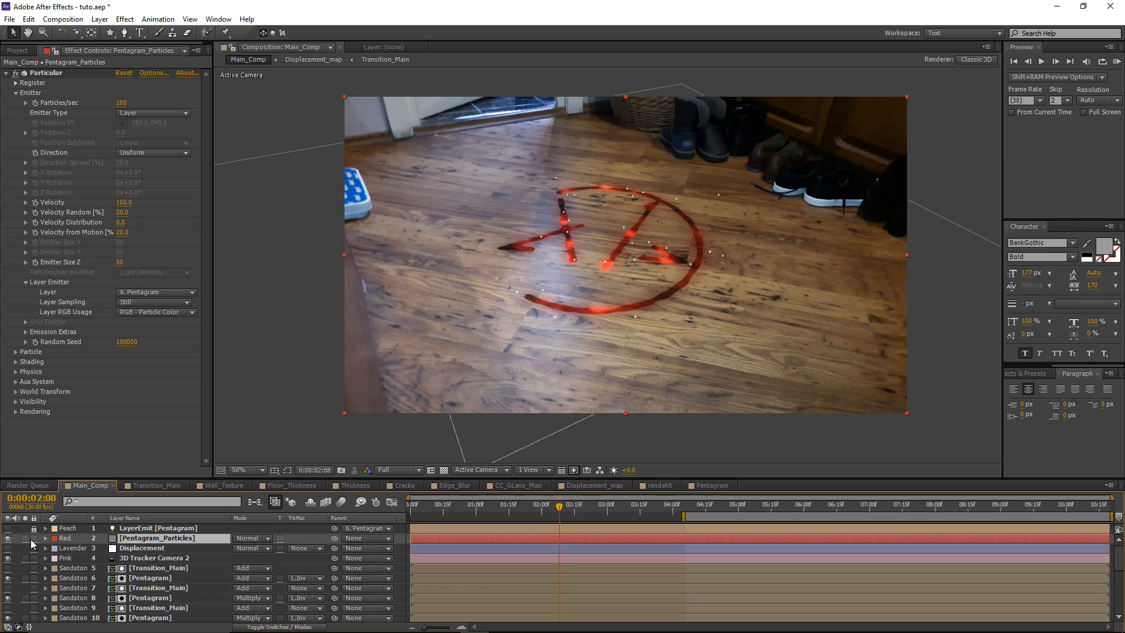
Solo the Pentagram_Particles layer and move the current time to 0:00:01:20
left_click(26, 539)
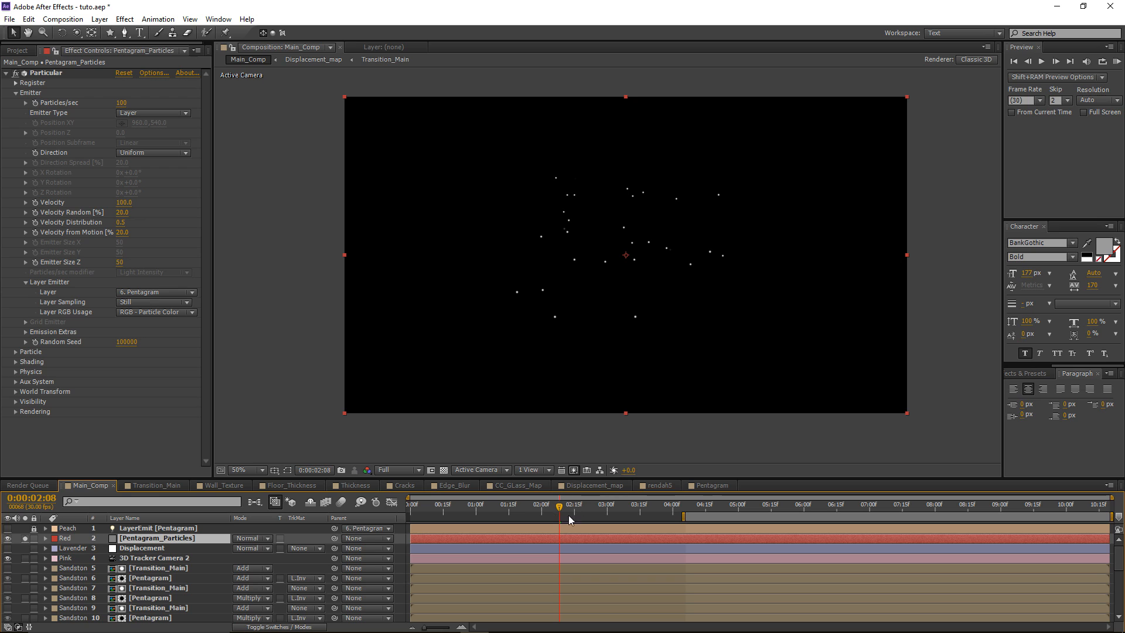
left_click(608, 510)
left_click_drag(621, 512, 520, 514)
Set the emitter's Velocity, Velocity Random, Velocity Distribution, Velocity from Motion and Emitter Size Z all to 0
left_click(123, 202)
type("0")
key("Tab")
type("0")
key("Tab")
type("0")
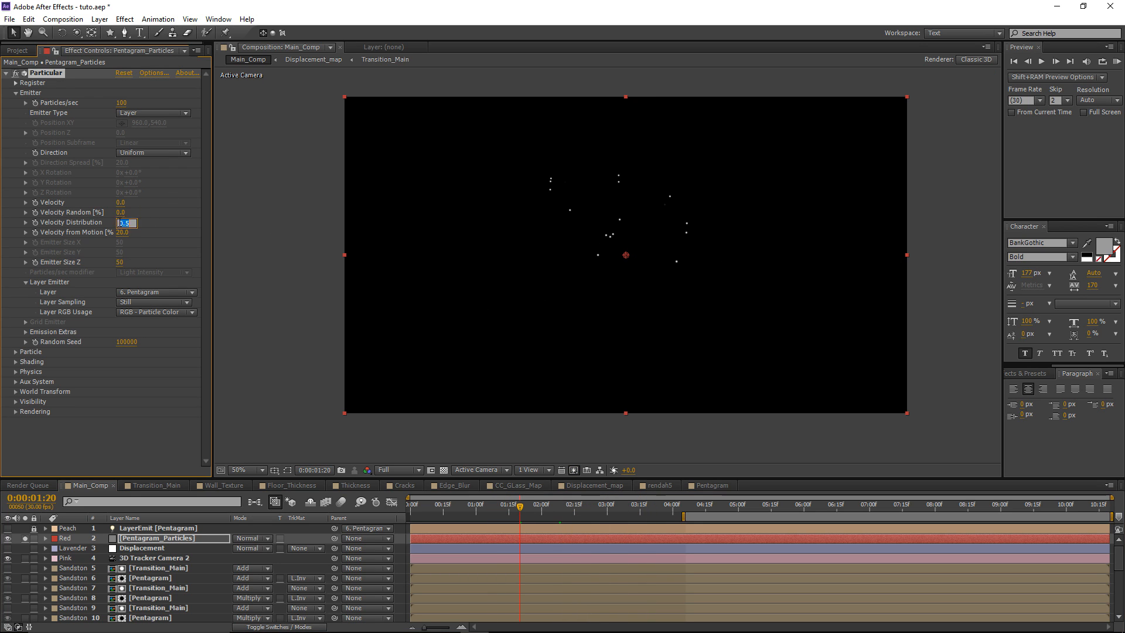
key("Tab")
type("0")
key("Tab")
type("0")
key("Return")
Raise Particles/sec to 4960 and set Layer RGB Usage to RGB - Size Vel Rot, checking the result at 0:00:02:20
left_click_drag(154, 106, 193, 104)
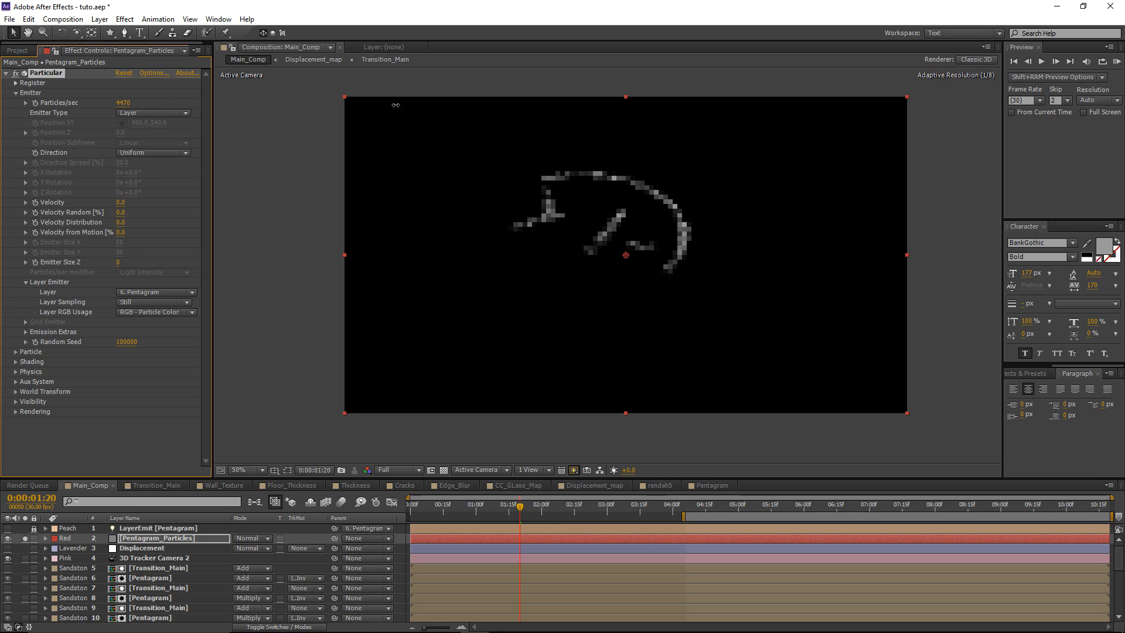
left_click(135, 310)
left_click(136, 311)
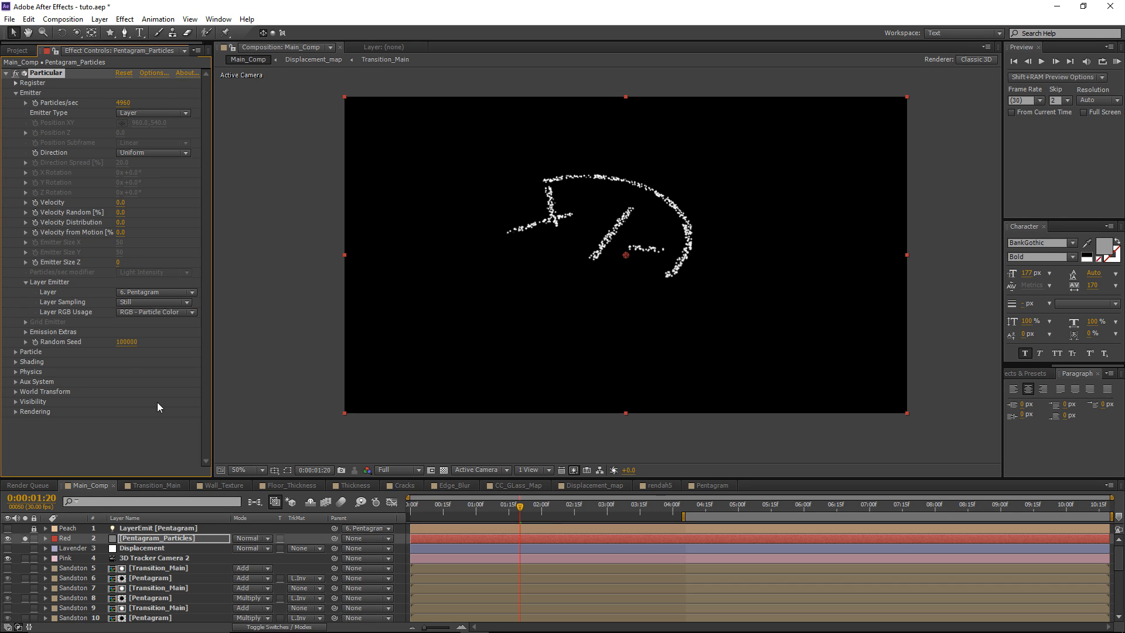
left_click(146, 311)
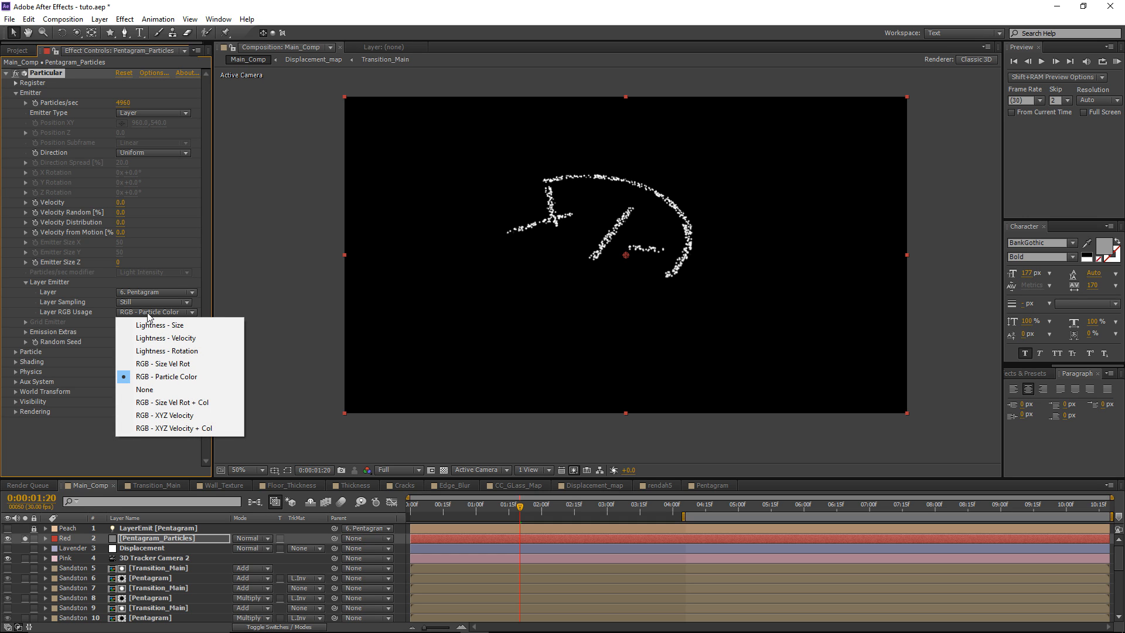
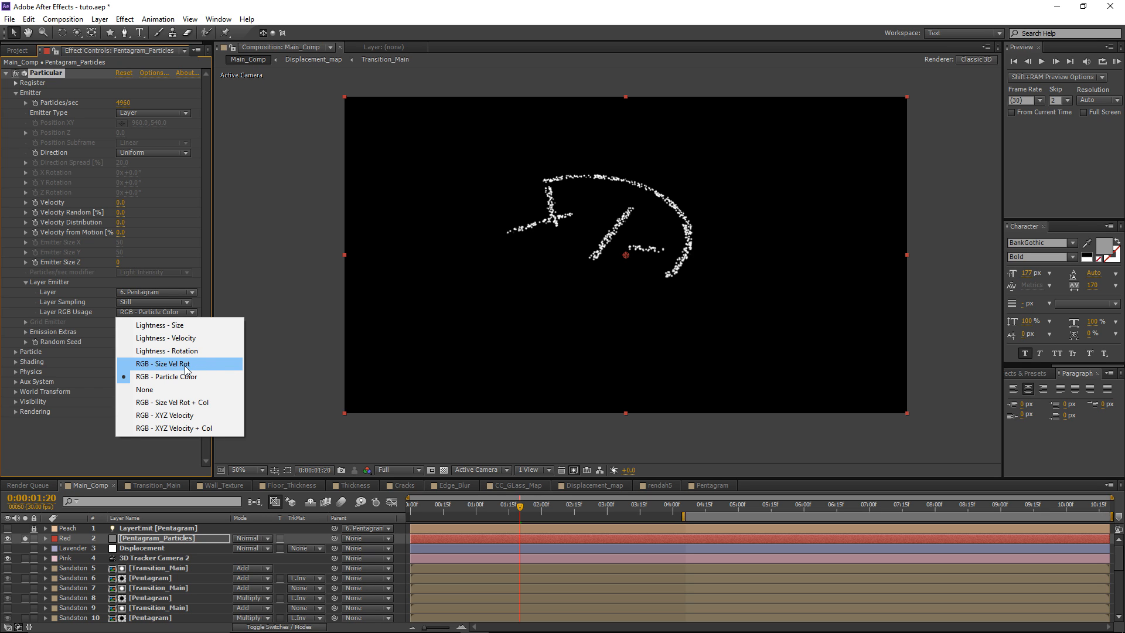
left_click(187, 364)
mouse_move(511, 510)
left_mouse_down()
mouse_move(615, 511)
mouse_move(586, 510)
left_mouse_up()
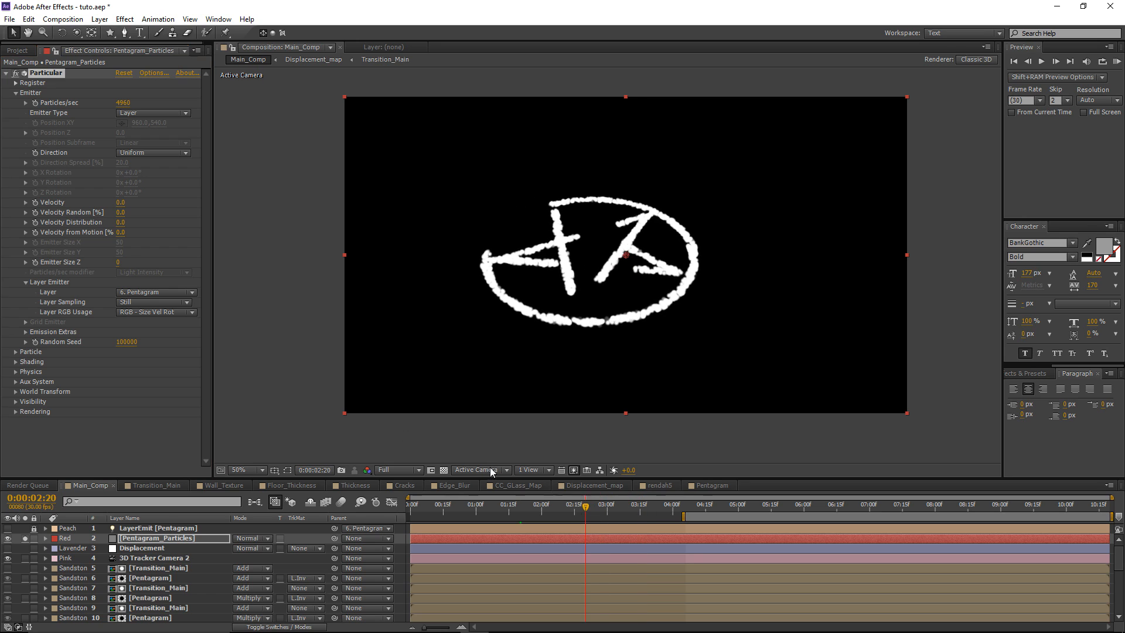
Set the particle Size to 2, Size Random to 87% and Opacity Random to 94%
left_click(14, 354)
scroll(128, 328, "down", 3)
left_click(120, 343)
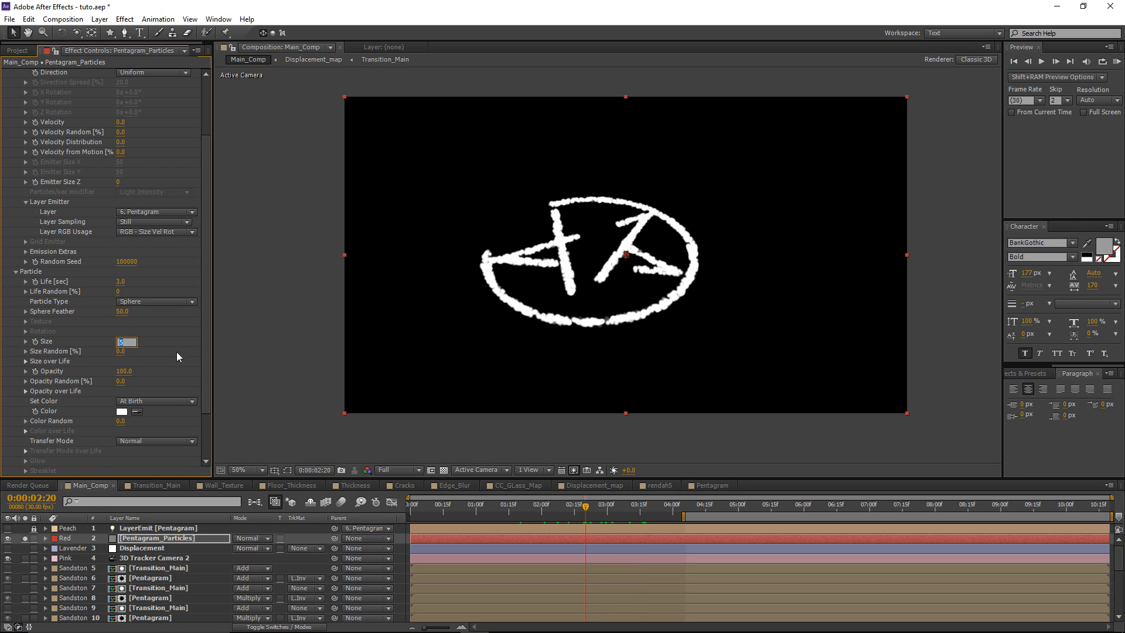
type("2")
key("Return")
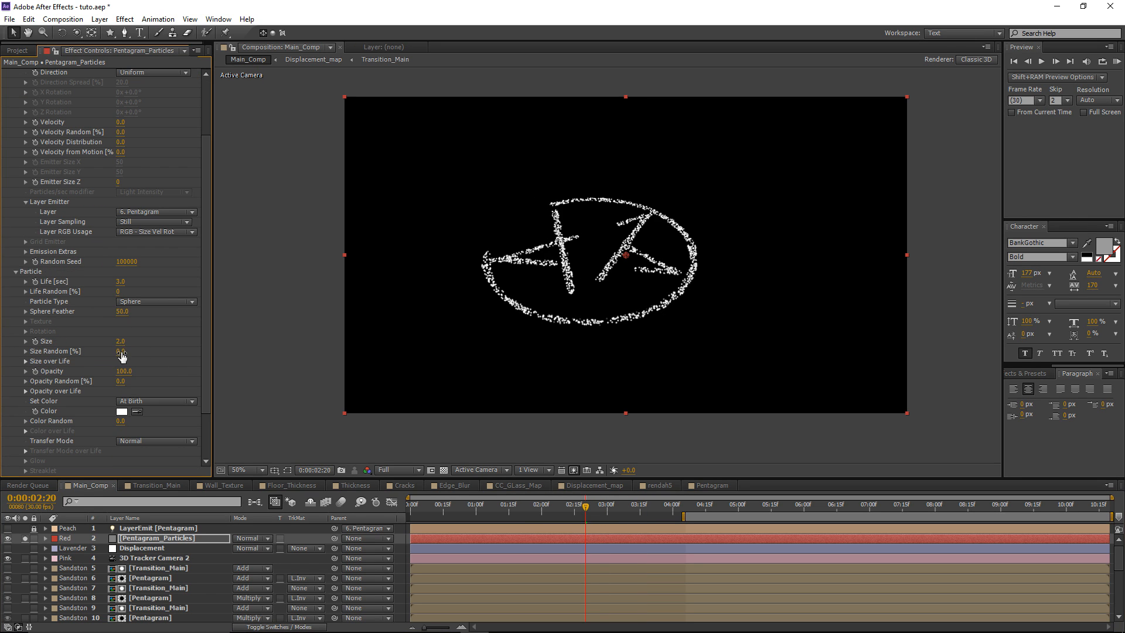
left_click_drag(121, 354, 170, 350)
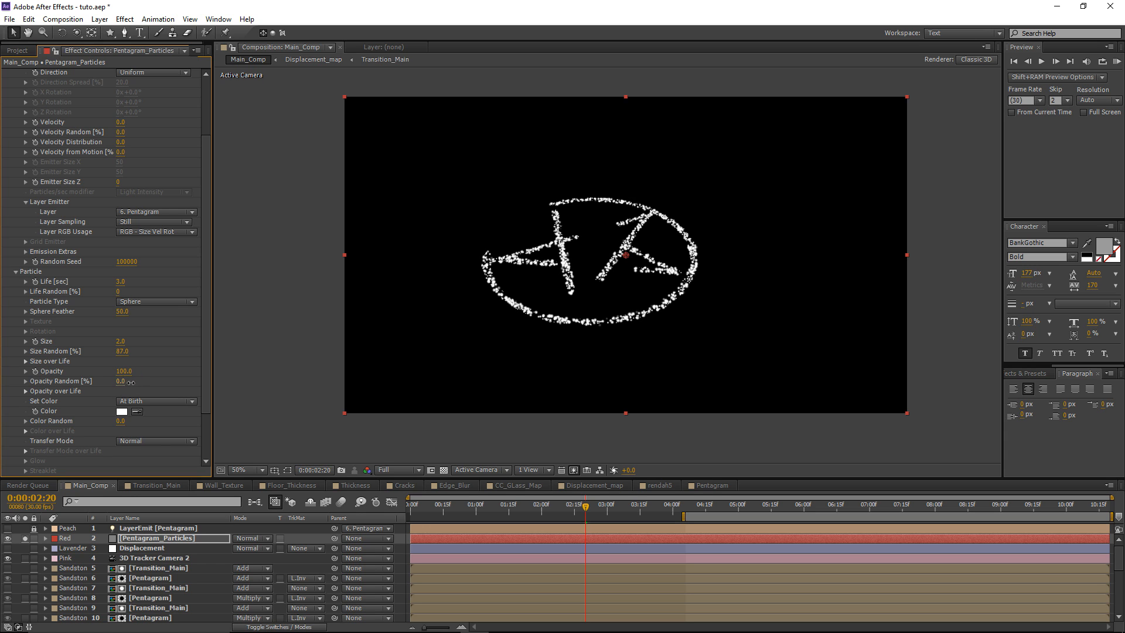
left_click_drag(131, 382, 173, 378)
Set the Physics Gravity to -25 and check the rising particles at 0:00:03:15
scroll(165, 364, "down", 2)
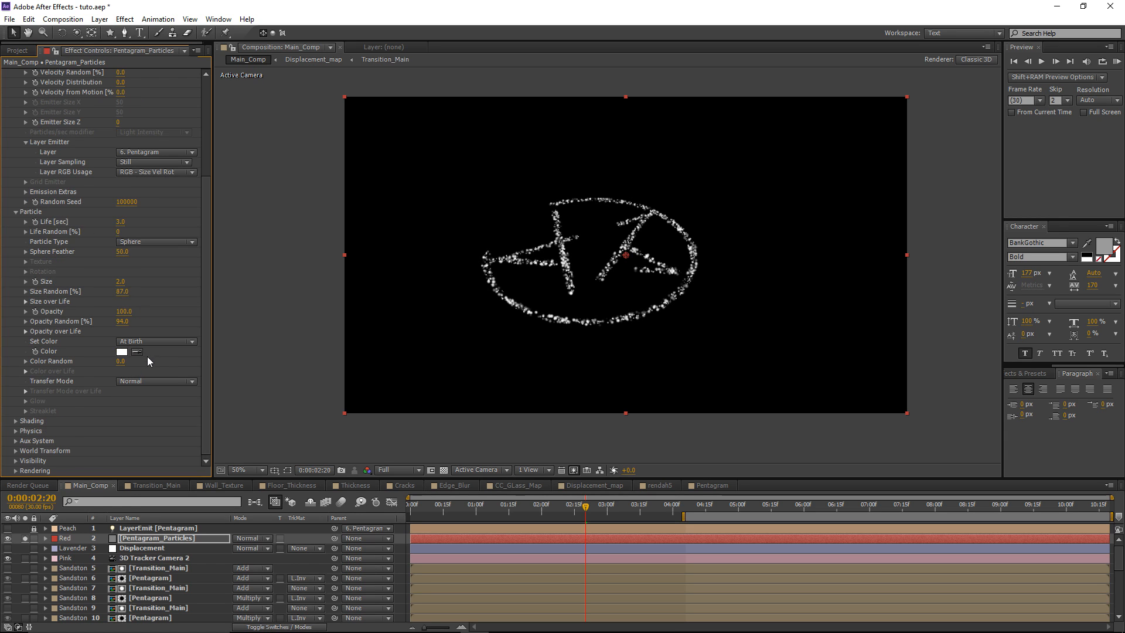
left_click(15, 431)
scroll(70, 436, "down", 1)
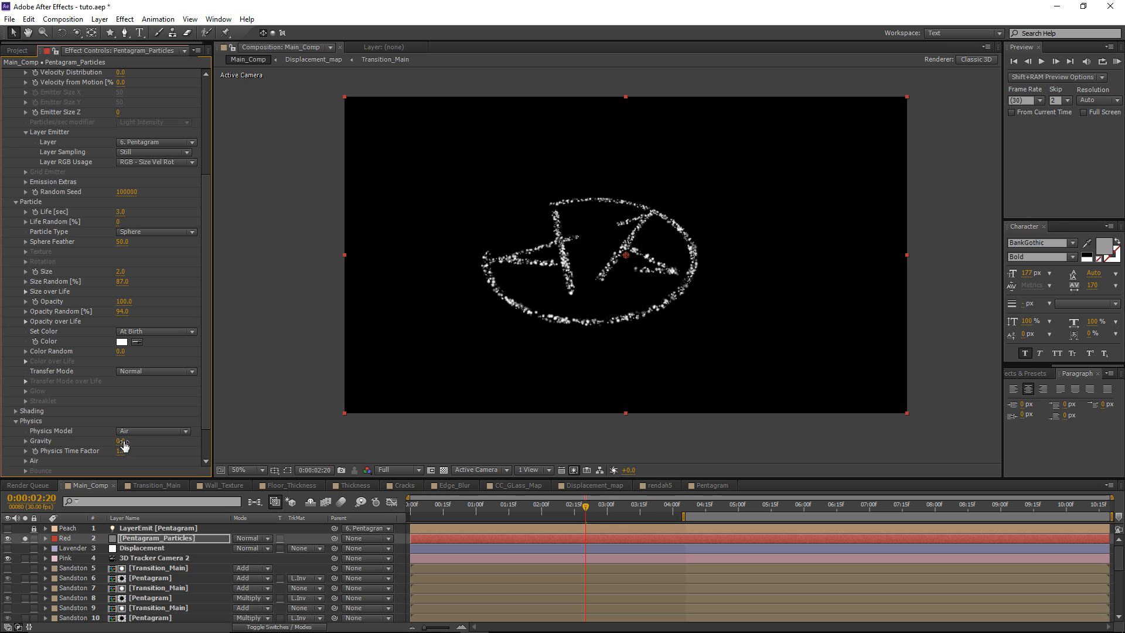
left_click(121, 441)
type("-25")
key("Return")
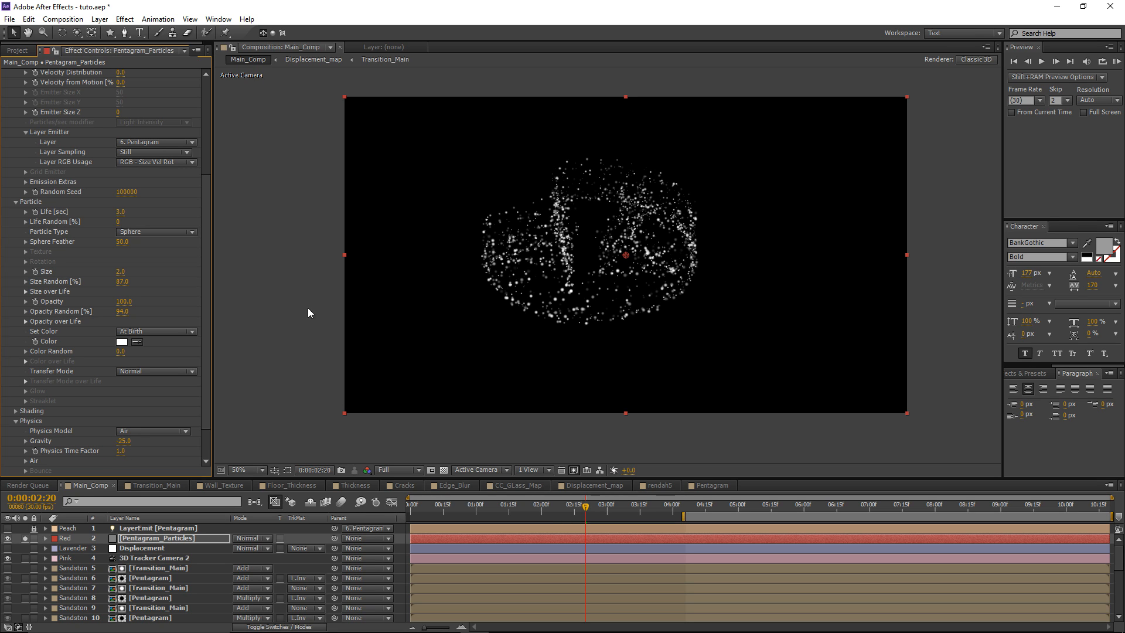
left_click_drag(586, 506, 639, 516)
Apply the Size over Life preset curve that ramps up, holds and tapers off at the end
scroll(139, 296, "up", 5)
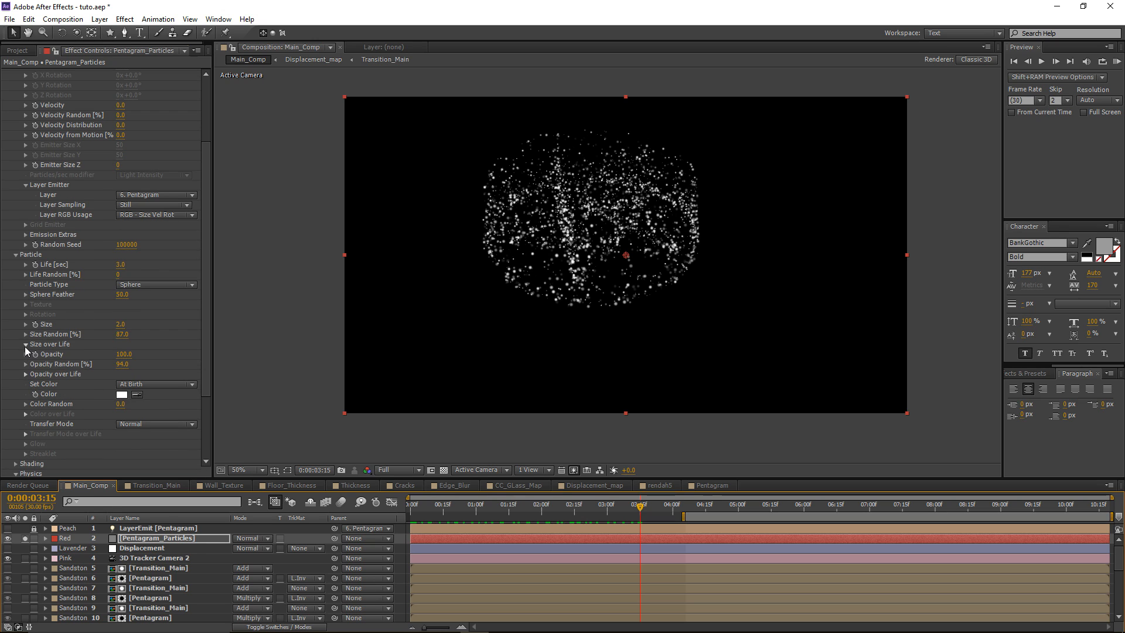
left_click(26, 345)
left_click(188, 382)
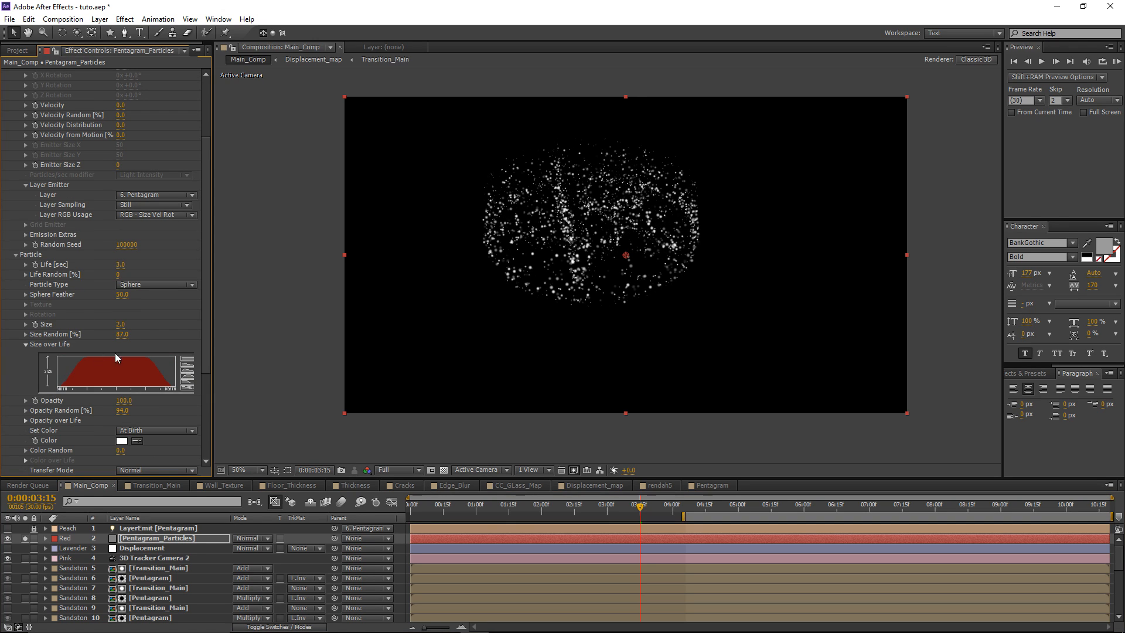
left_click(26, 344)
Enable keyframing for Particles/sec at 0:00:03:01 and reveal the keyframe on the Pentagram_Particles layer
mouse_move(622, 505)
left_mouse_down()
mouse_move(456, 518)
mouse_move(510, 526)
mouse_move(650, 508)
mouse_move(593, 511)
mouse_move(623, 513)
mouse_move(609, 511)
left_mouse_up()
left_click(629, 536)
scroll(102, 236, "up", 3)
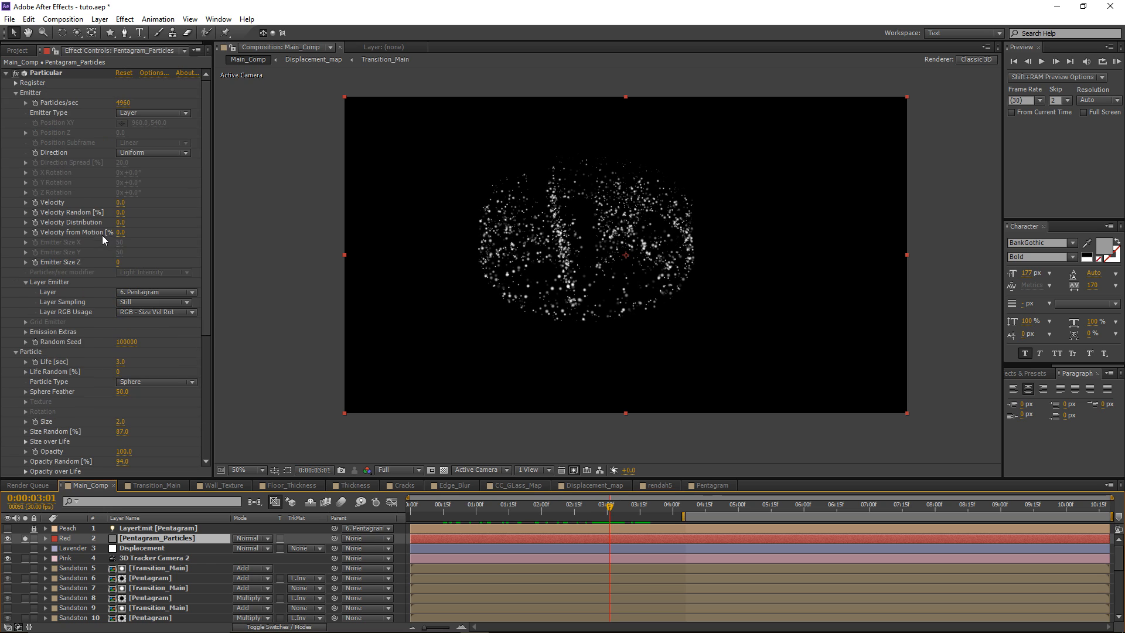
left_click(33, 102)
key("u")
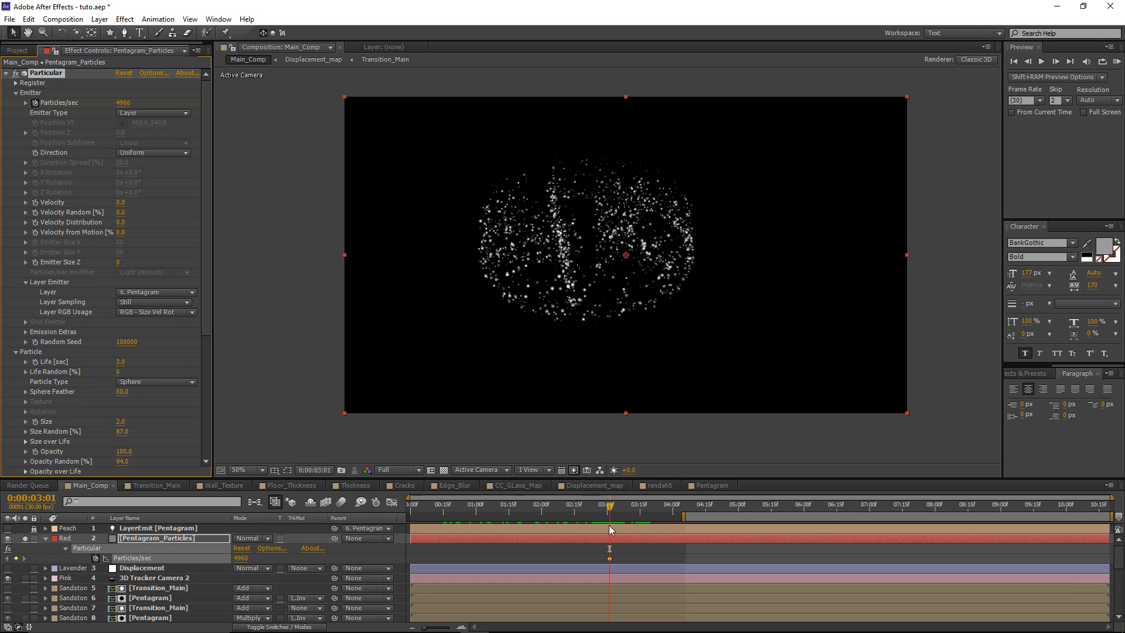
left_click(632, 536)
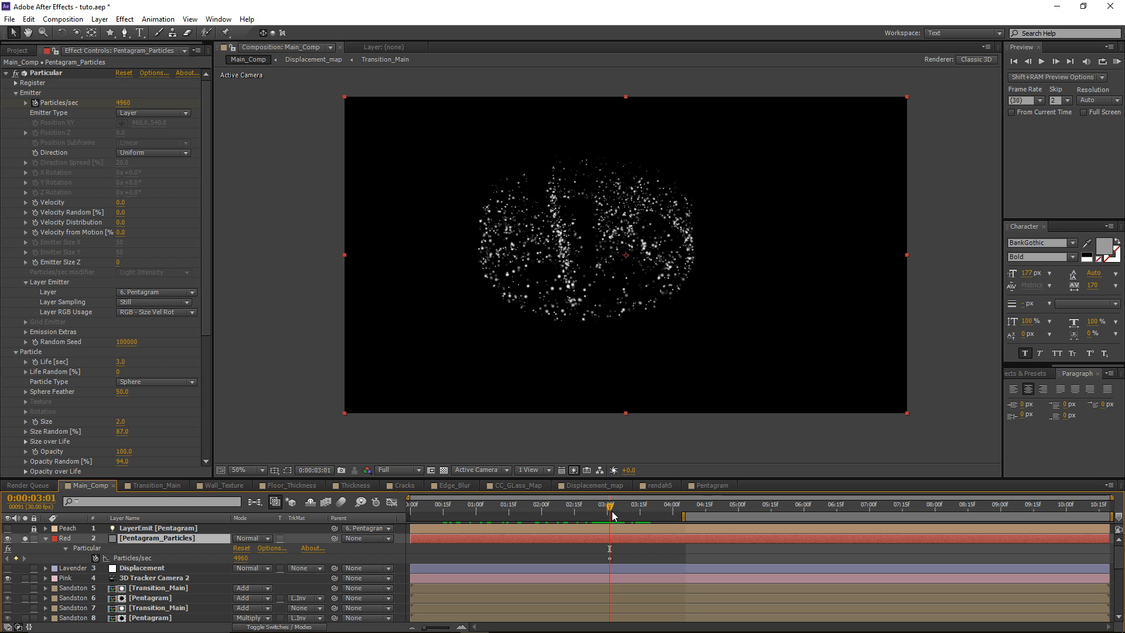
Keyframe Particles/sec to 0 at 0:00:03:19 and check the animation at 0:00:04:02
left_click_drag(610, 507, 652, 515)
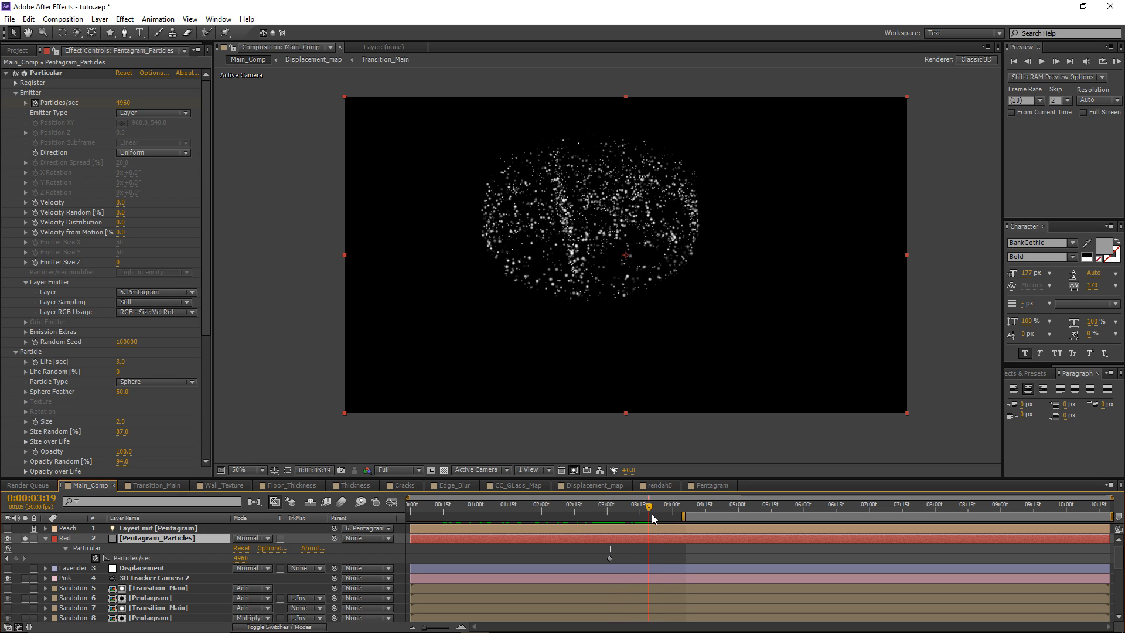
left_click(122, 103)
type("0")
key("Return")
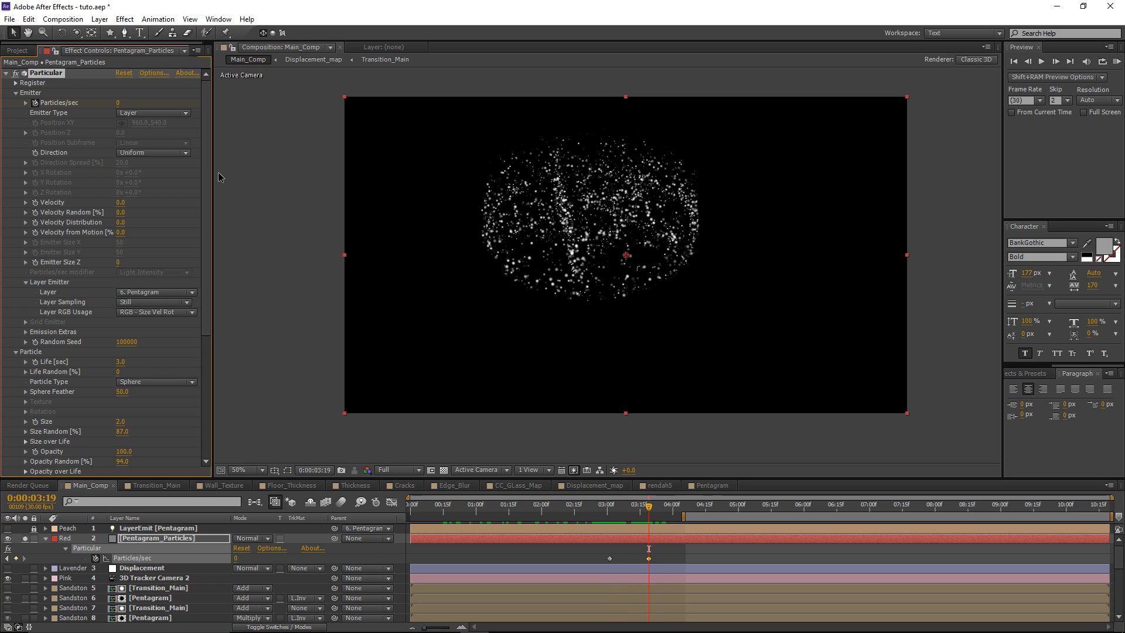
left_click_drag(678, 507, 679, 531)
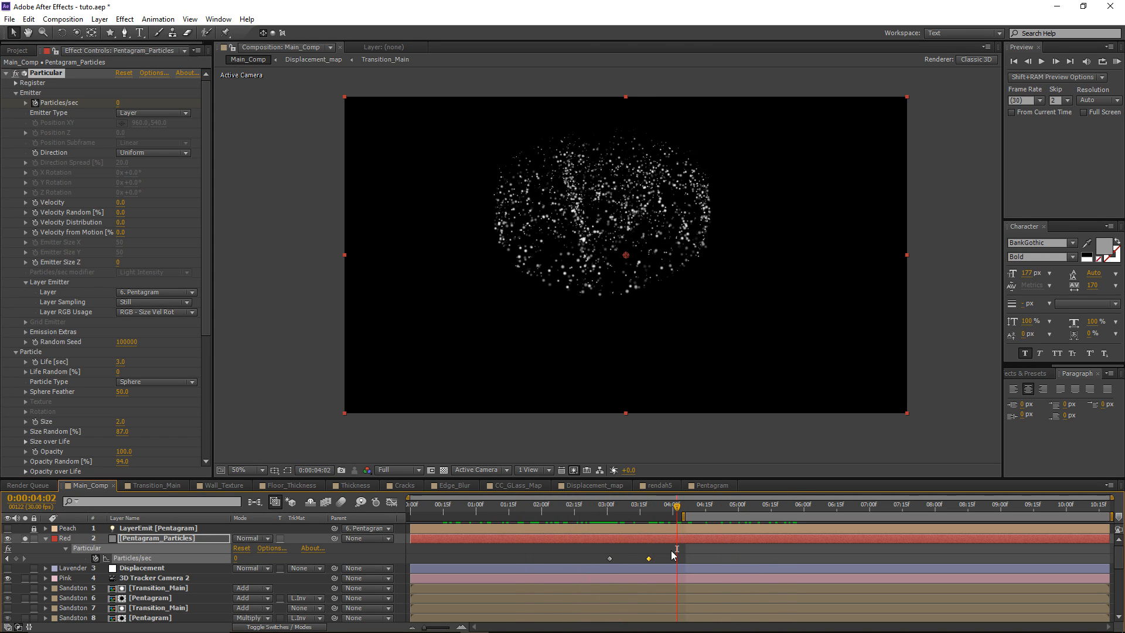
Move both Particles/sec keyframes about half a second earlier on the timeline
left_click(609, 558)
left_click_drag(610, 558, 579, 558)
left_click(580, 548)
At 0:00:01:26, set the Affect Position of the Air physics Turbulence Field to 190
left_click_drag(579, 516, 532, 516)
scroll(109, 371, "down", 5)
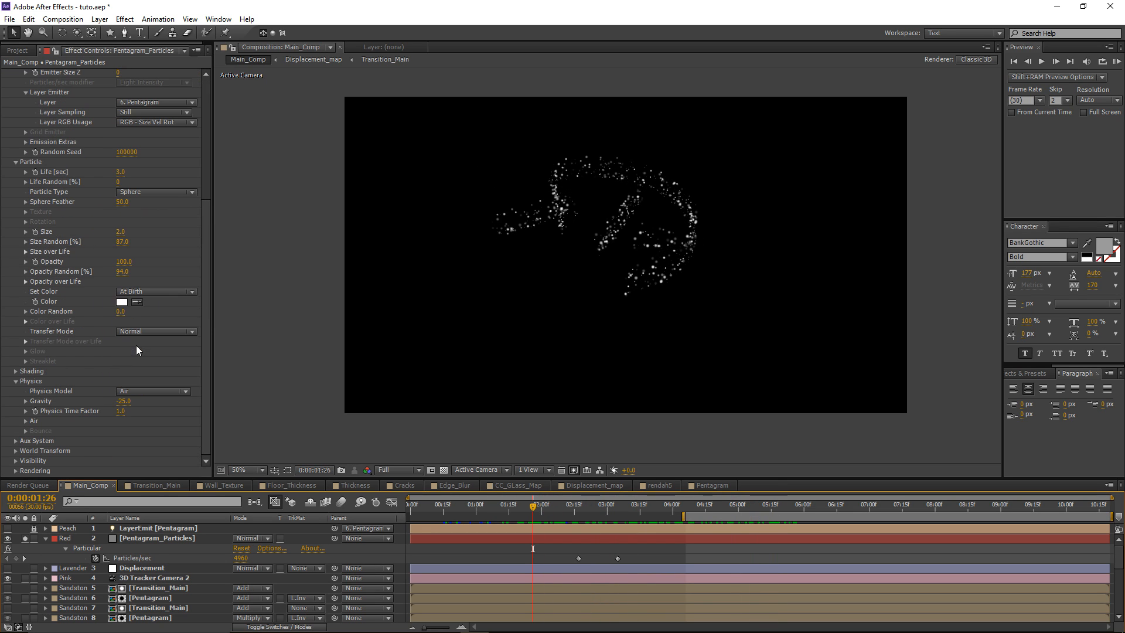
left_click(26, 421)
scroll(100, 367, "down", 2)
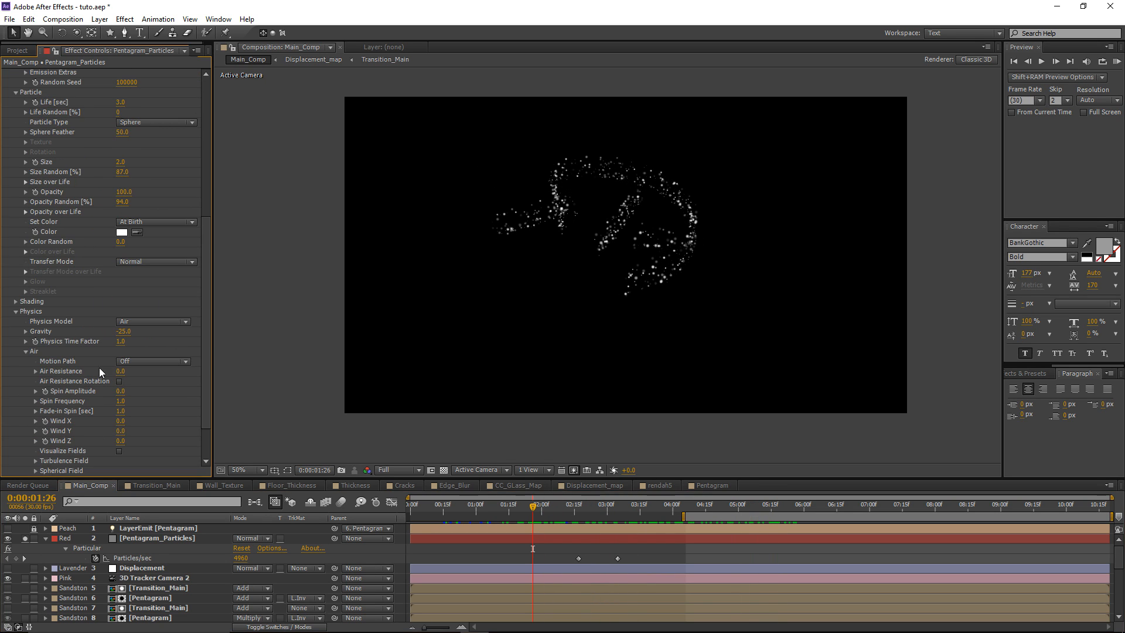
left_click(36, 461)
scroll(36, 462, "down", 3)
left_click_drag(122, 351, 235, 350)
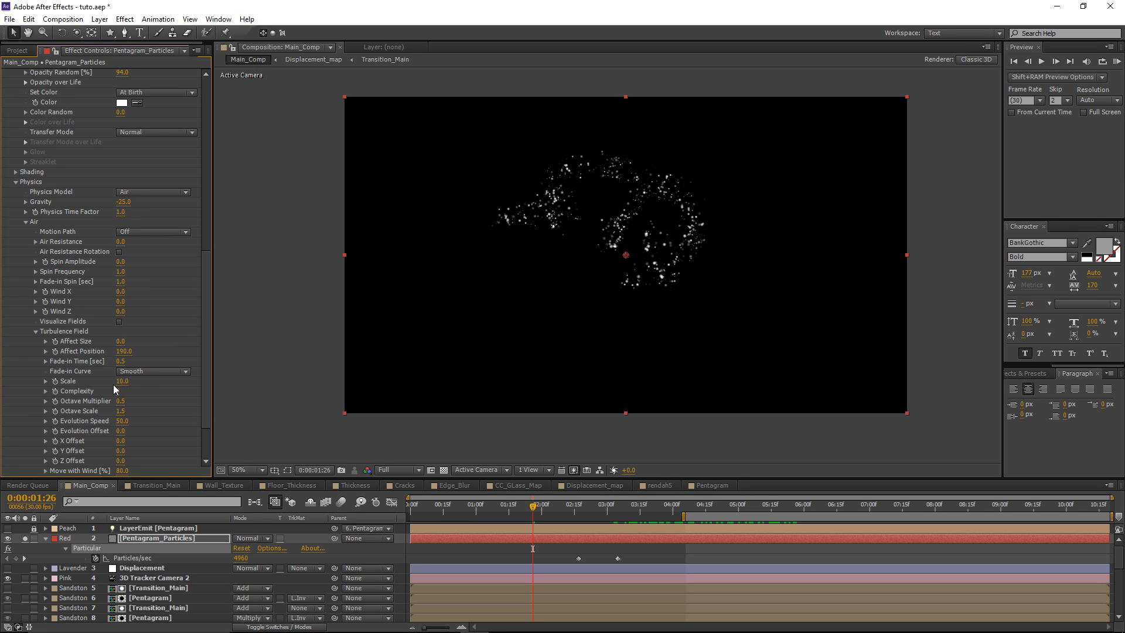
Set the Turbulence Field's Scale to 15 and its Evolution Speed to 0
left_click(122, 382)
type("15")
key("Return")
scroll(146, 388, "down", 1)
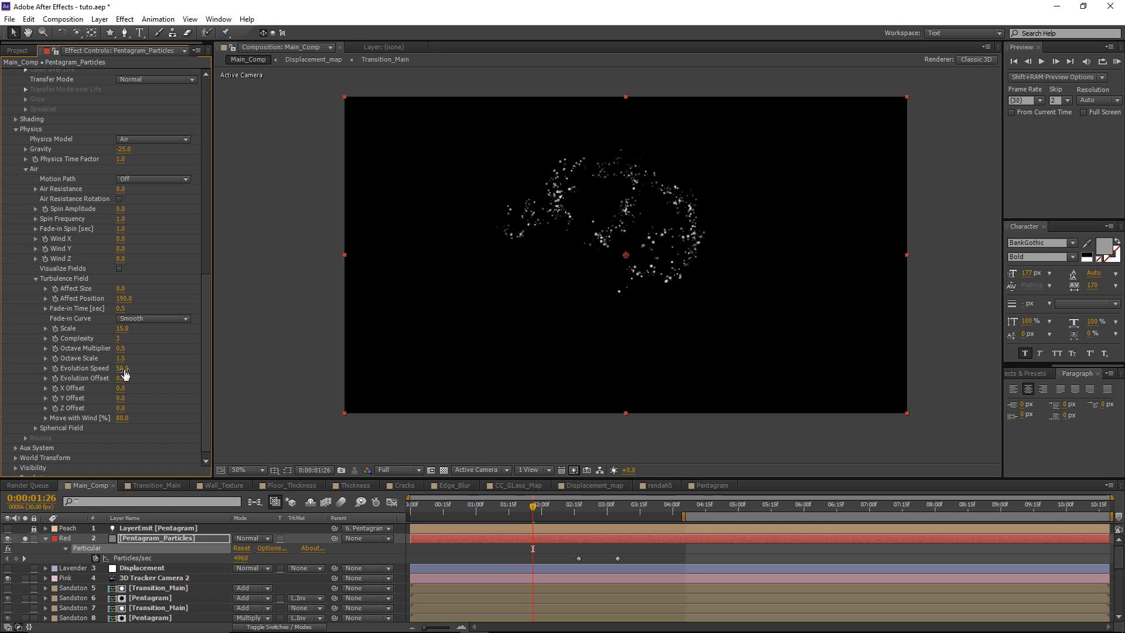
type("0")
key("Return")
Lower the Turbulence Field's Scale to 8 at 0:00:02:25 and preview the particle motion
left_click_drag(532, 497, 596, 515)
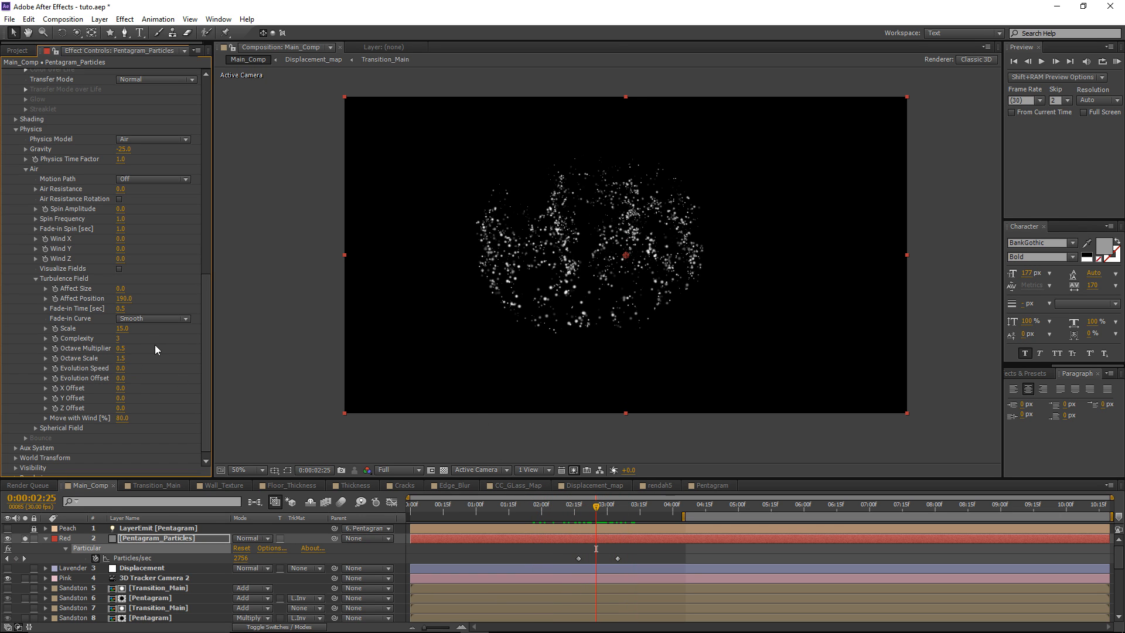
left_click(125, 329)
type("8")
key("Return")
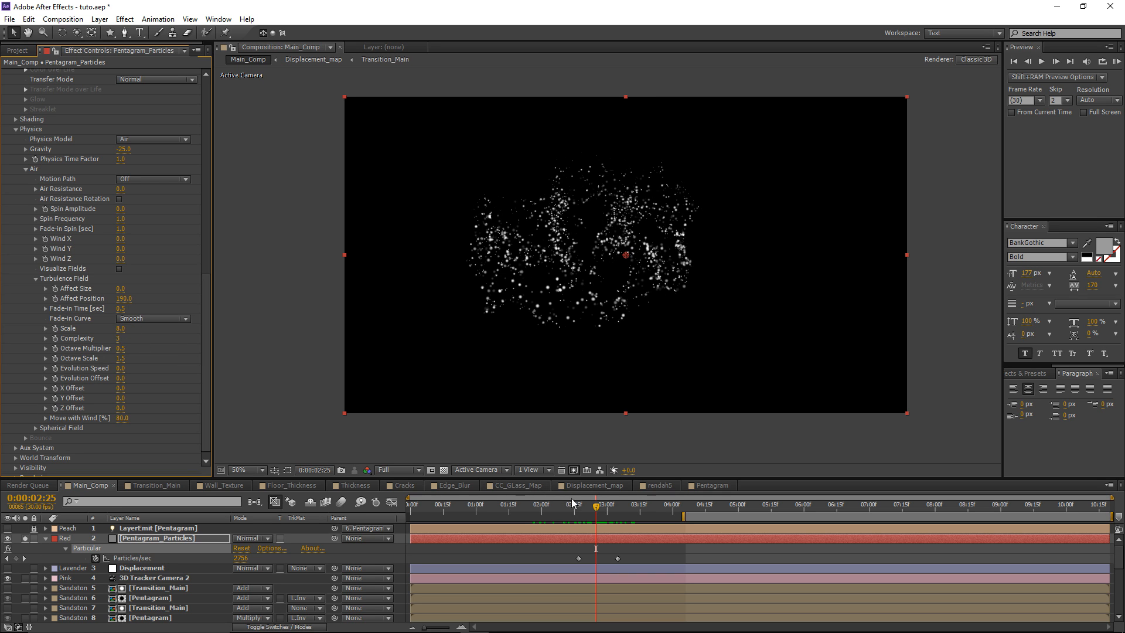
key("space")
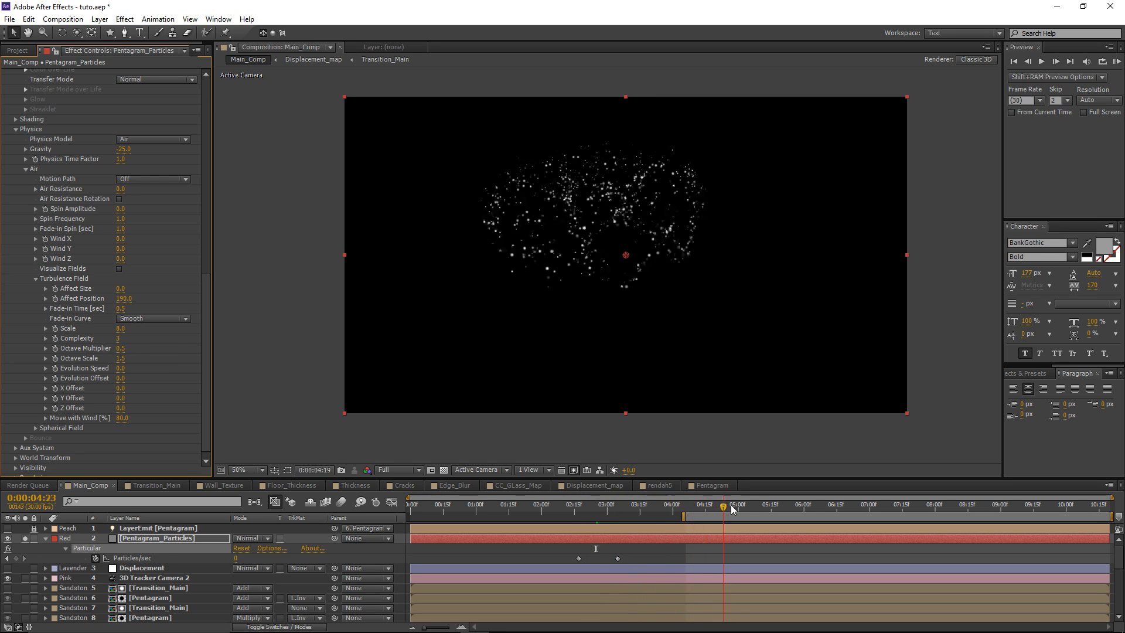
left_click_drag(461, 508, 561, 505)
Change the at-birth particle color of Pentagram_Particles to pure red (FF0000)
scroll(116, 283, "up", 9)
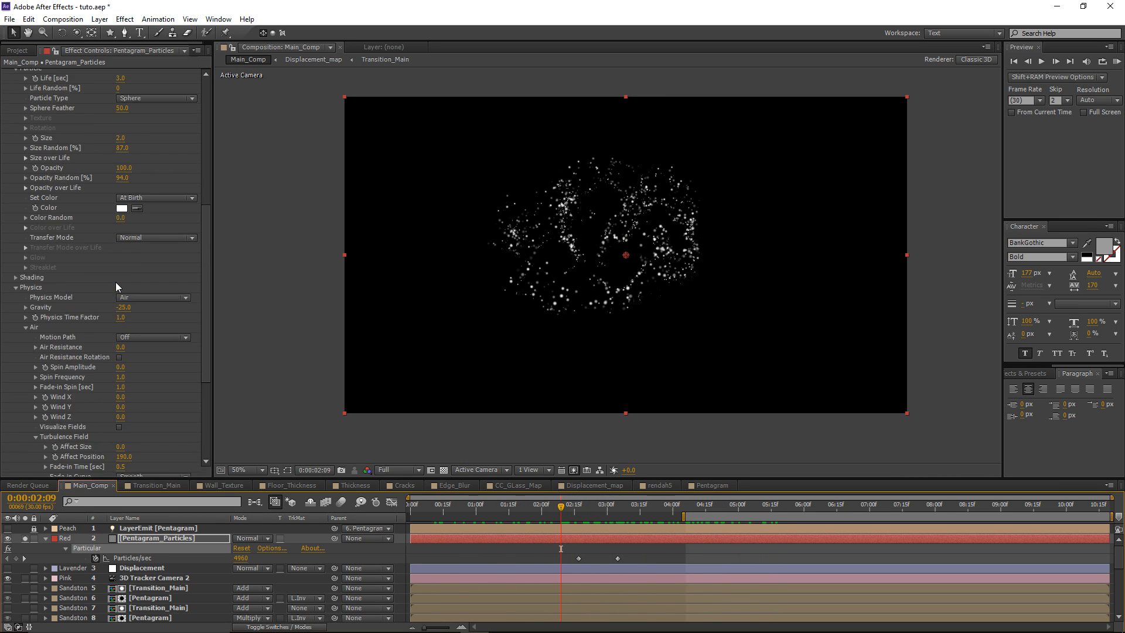
left_click(142, 276)
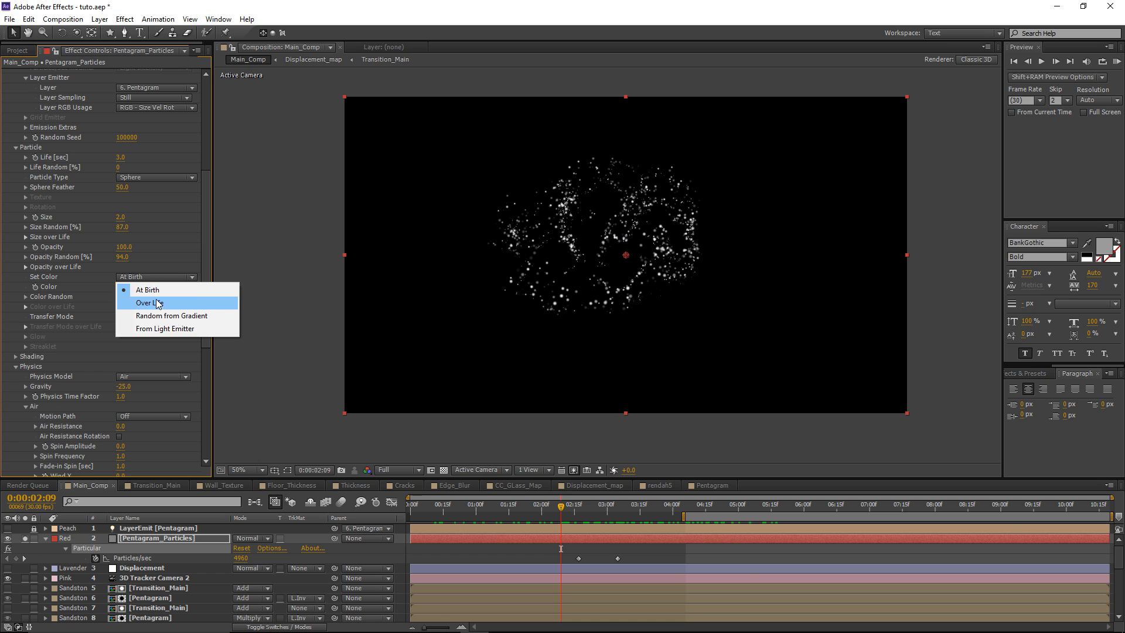
left_click(166, 263)
left_click(120, 288)
left_click(229, 507)
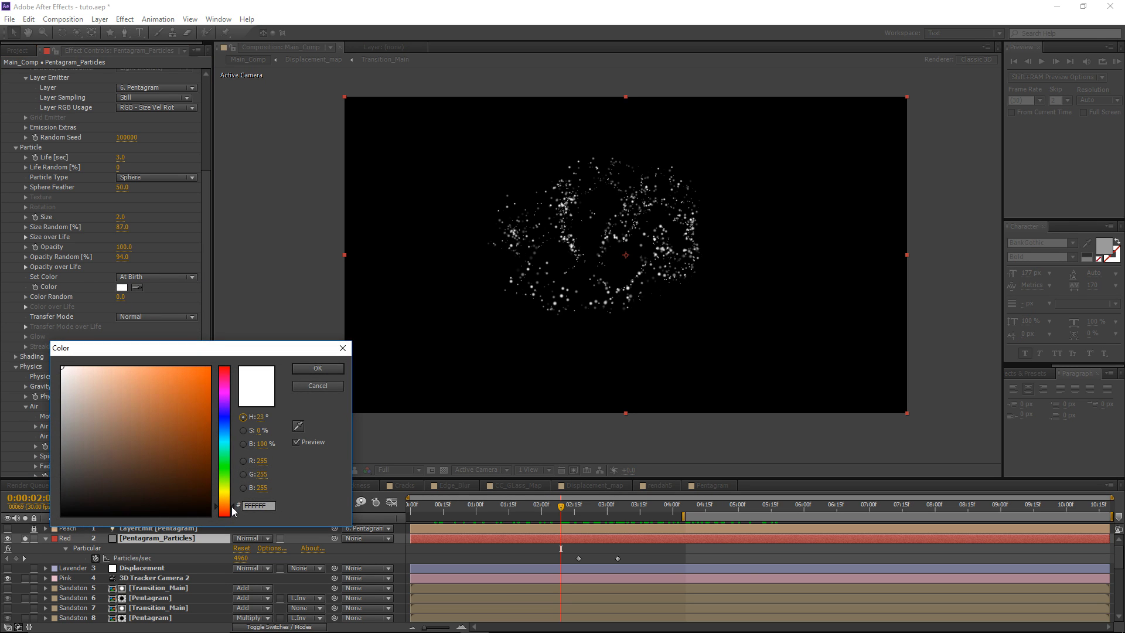
left_click_drag(194, 467, 261, 347)
left_click_drag(227, 513, 229, 520)
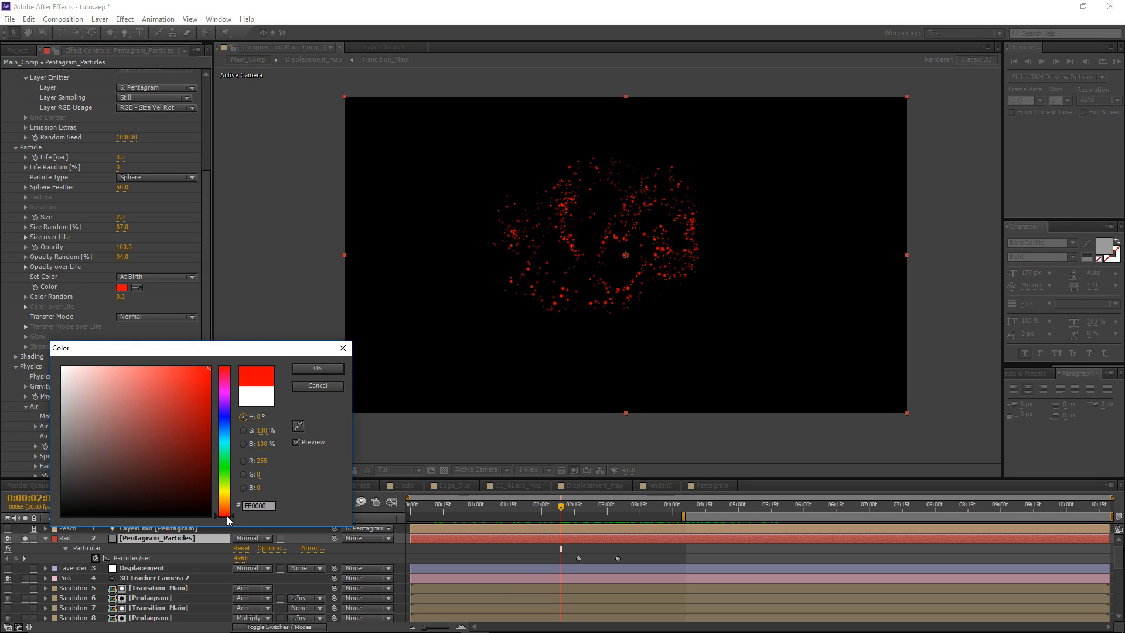
left_click(317, 368)
Set the particles' Transfer Mode to Add and their Size to 1
left_click(155, 317)
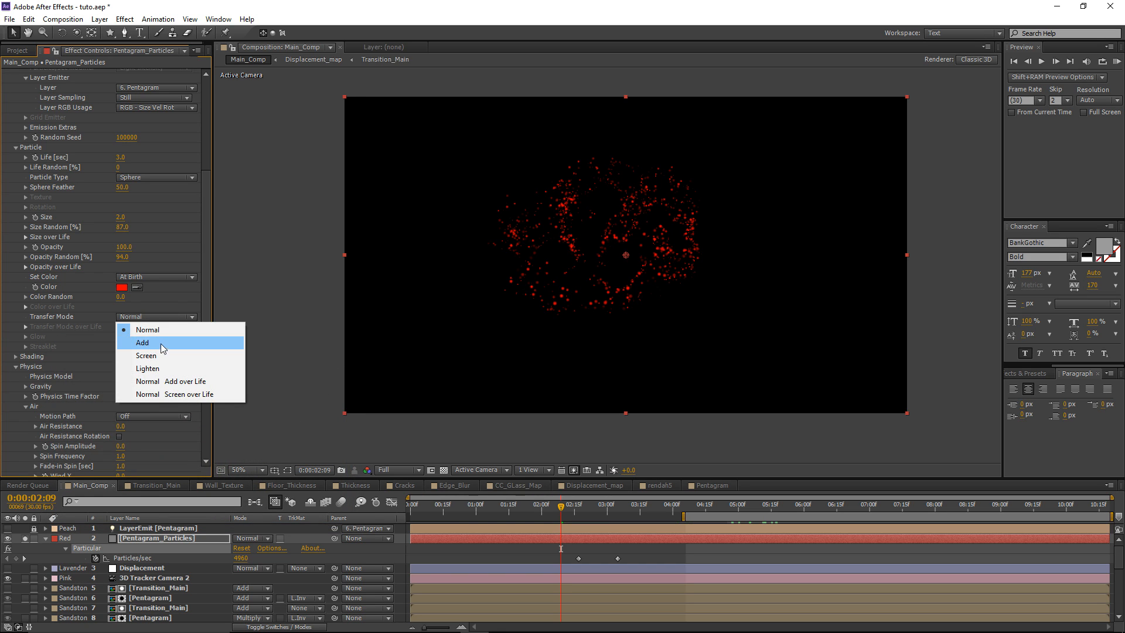
left_click(162, 345)
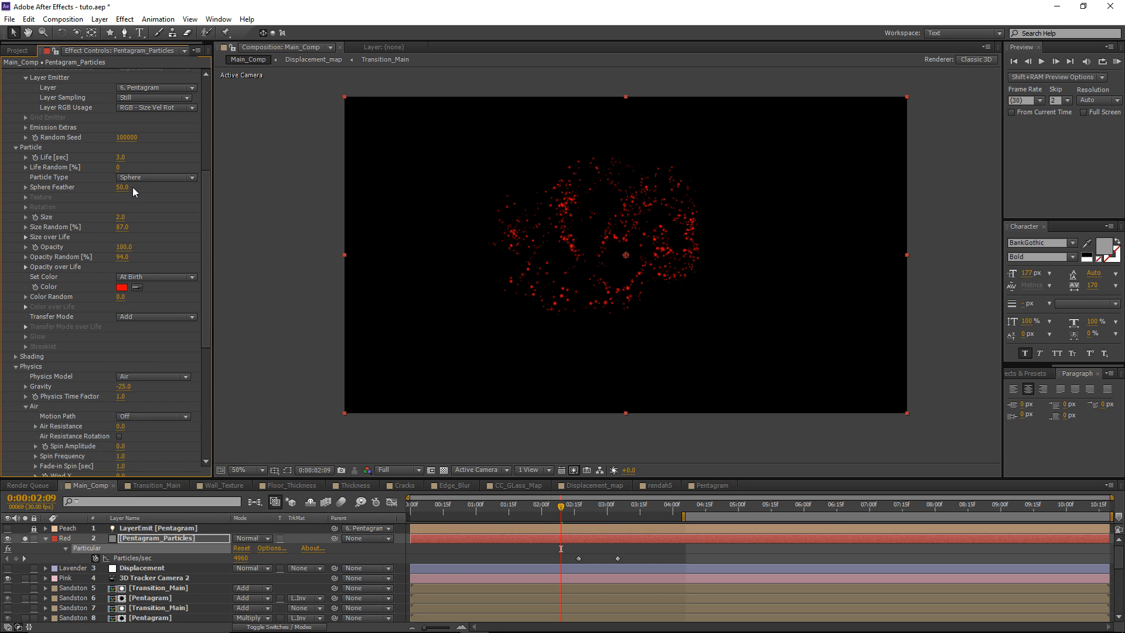
left_click(121, 218)
type("1")
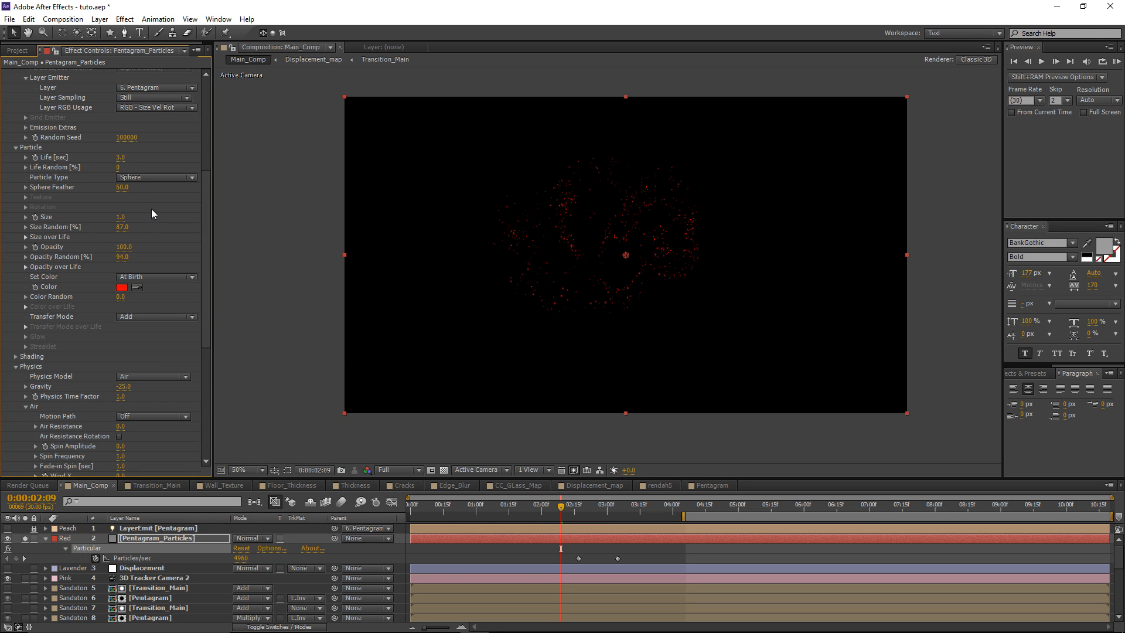
Try a Glow effect with a lowered threshold on Pentagram_Particles and delete it again
scroll(151, 213, "up", 3)
left_click(125, 19)
mouse_move(158, 309)
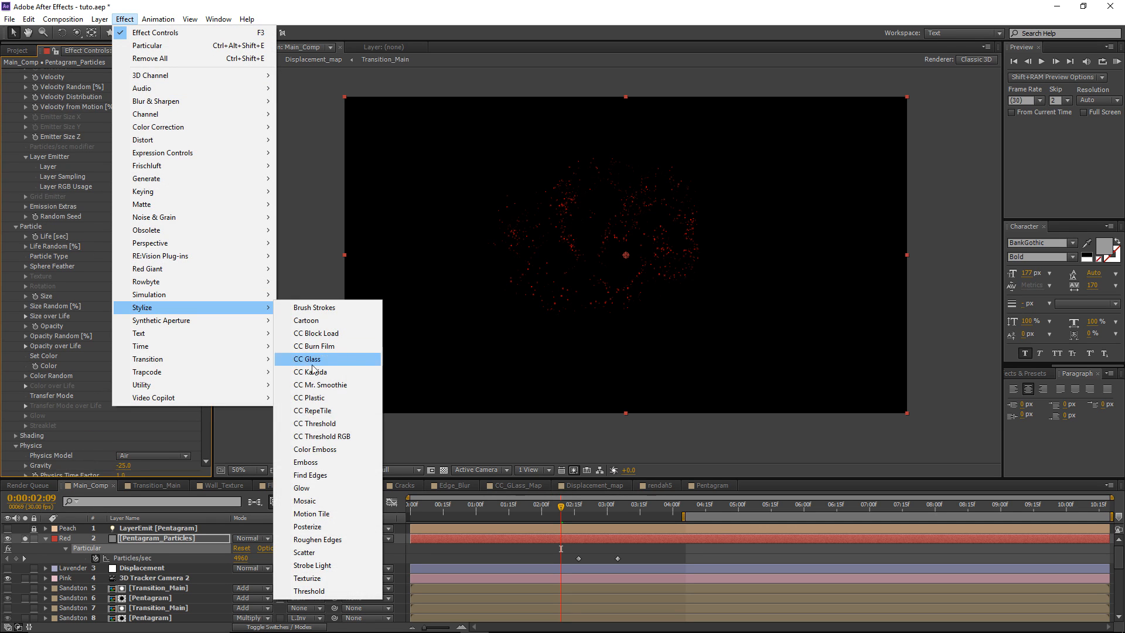
left_click(305, 489)
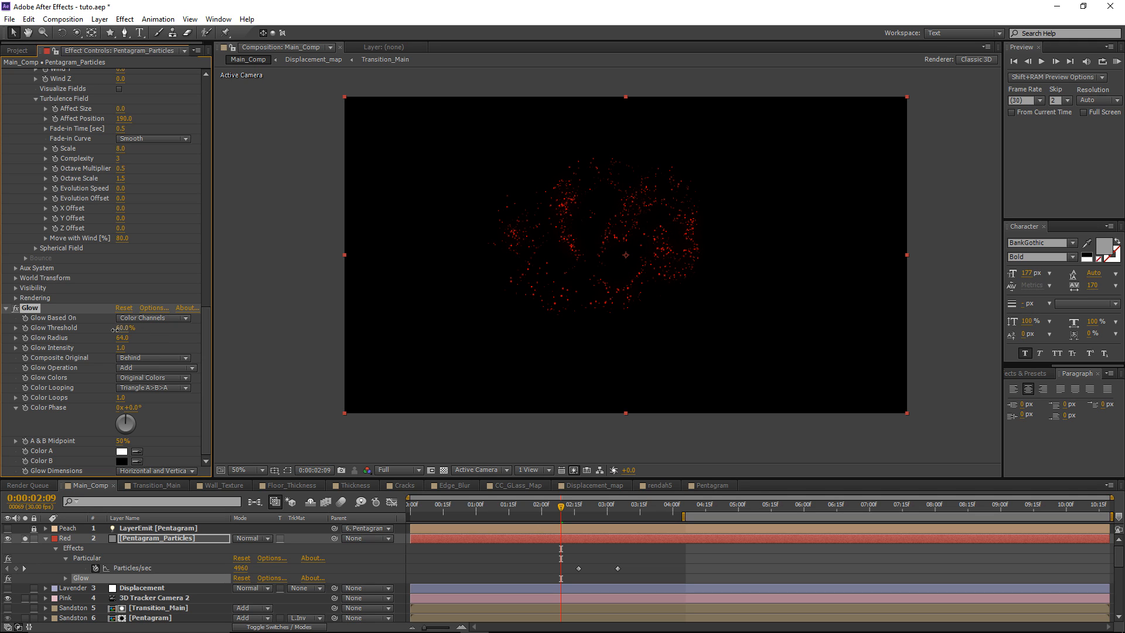
left_click_drag(83, 331, 3, 331)
key("Delete")
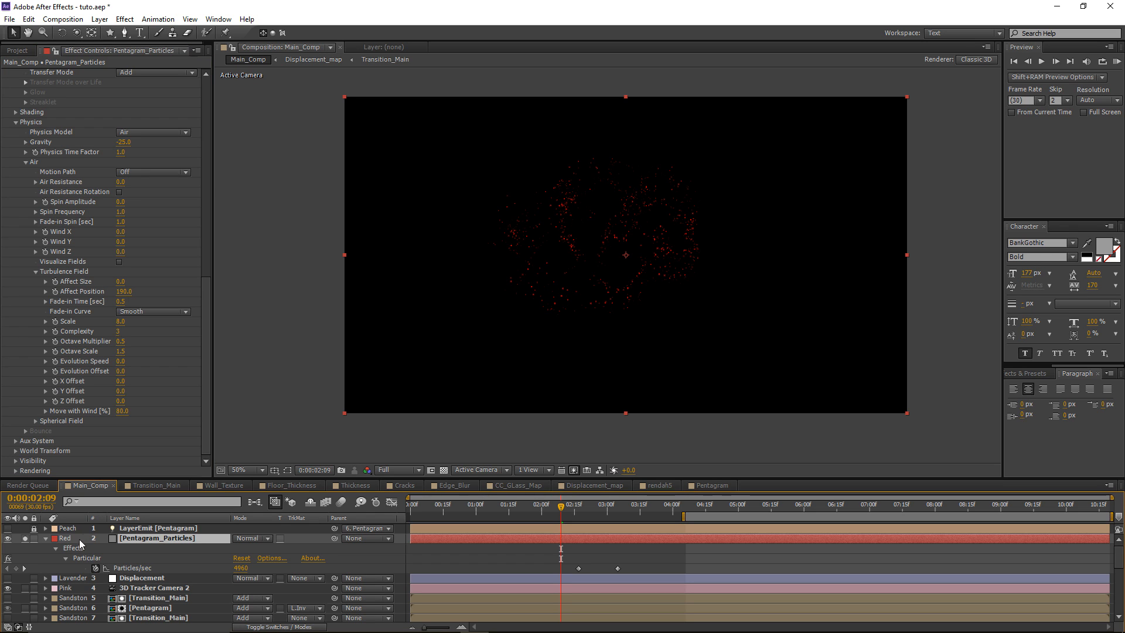
Set the blending mode of the Pentagram_Particles layer to Add and end the work area at about 0:00:03:15
left_click(252, 538)
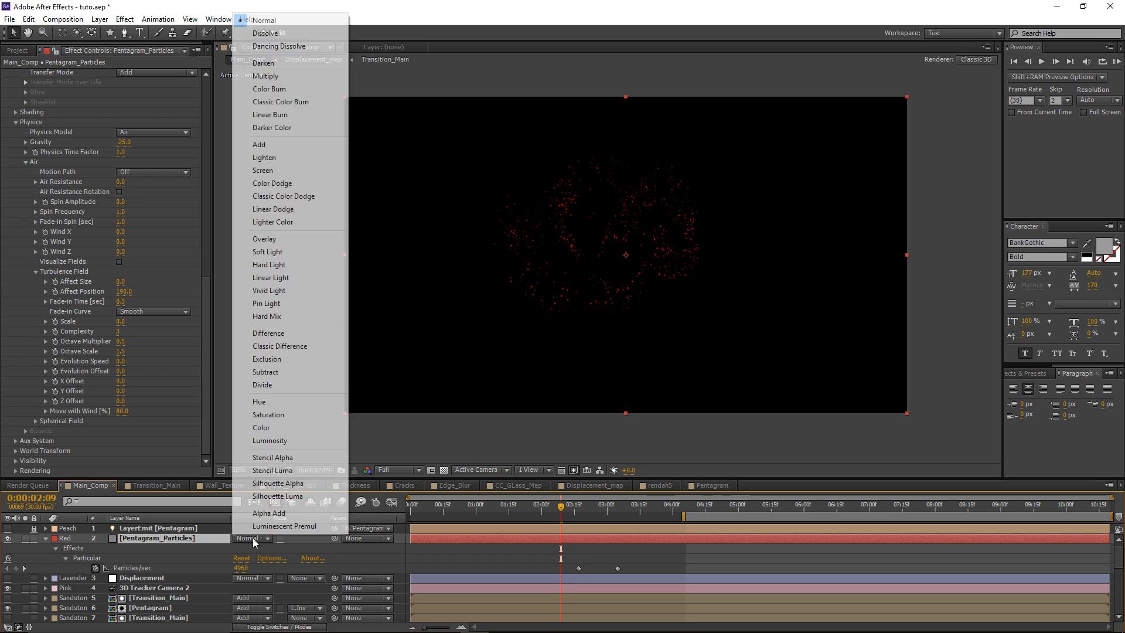
left_click(264, 144)
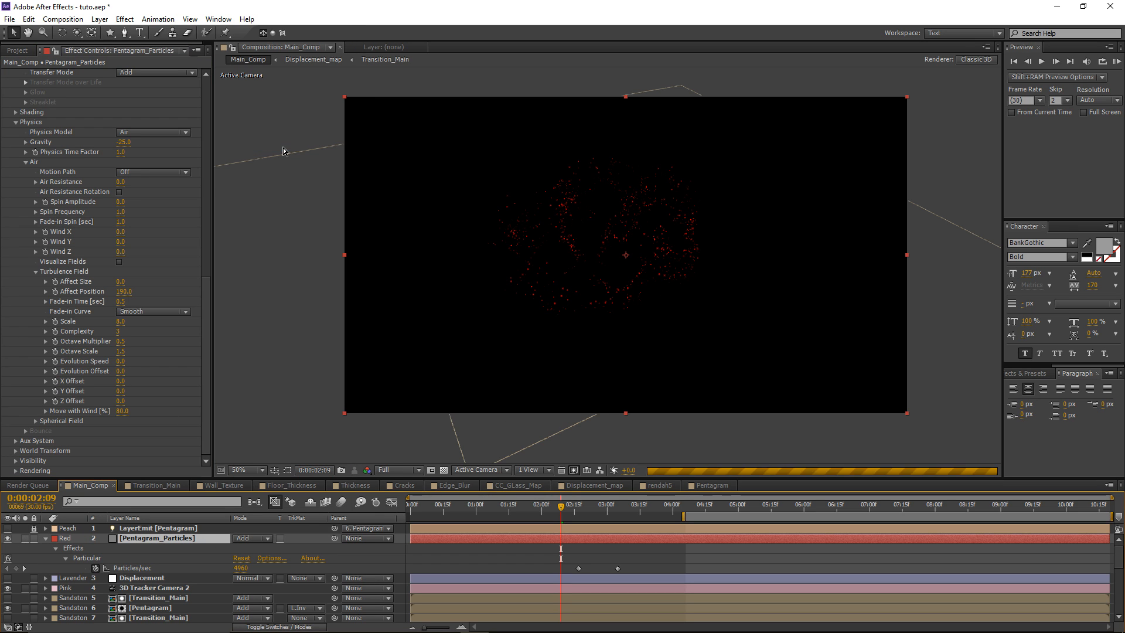
left_click_drag(684, 515, 639, 516)
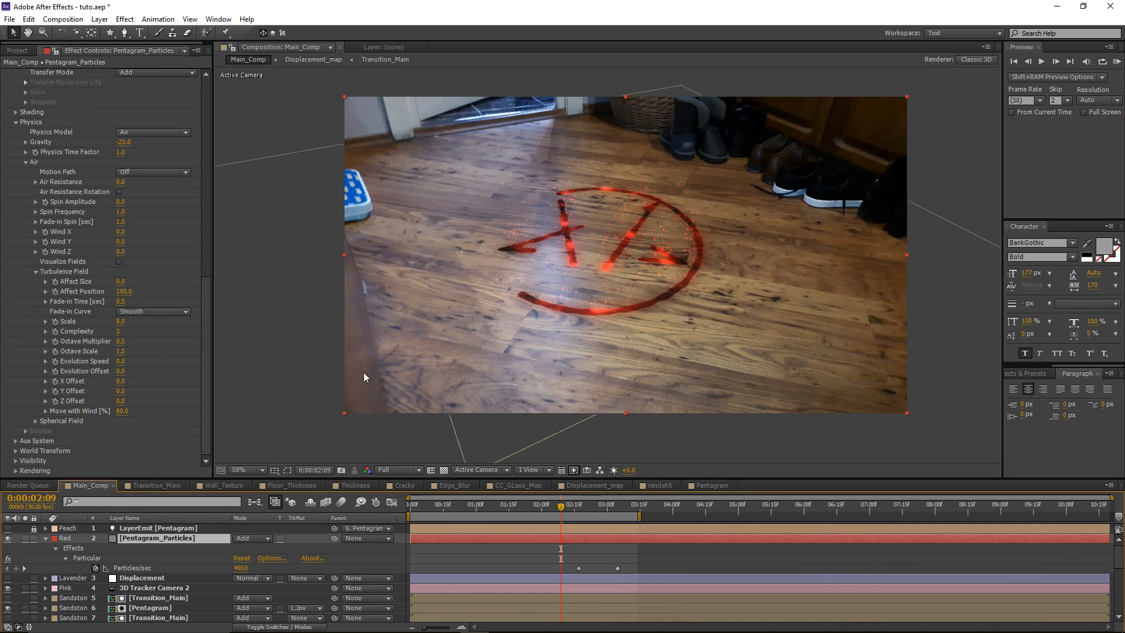
Preview the red embers over the floor footage and inspect the frames up to 0:00:02:20
scroll(170, 290, "up", 4)
scroll(170, 290, "up", 10)
key("KP_0")
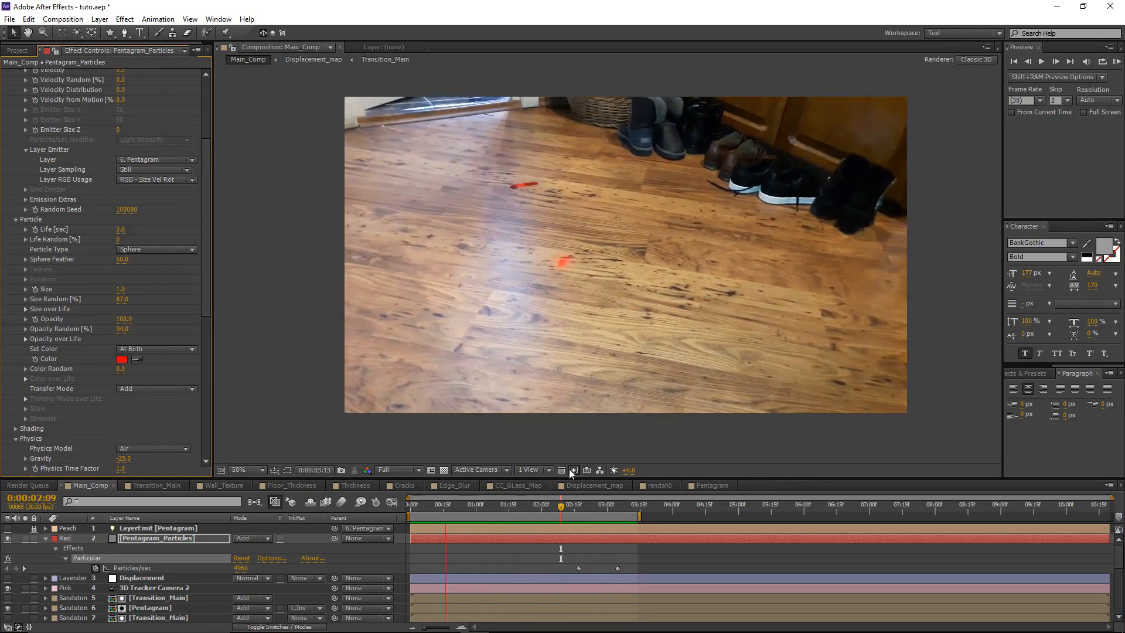
left_click(564, 508)
mouse_move(564, 507)
left_mouse_down()
mouse_move(628, 507)
mouse_move(540, 508)
mouse_move(621, 517)
mouse_move(568, 516)
left_mouse_up()
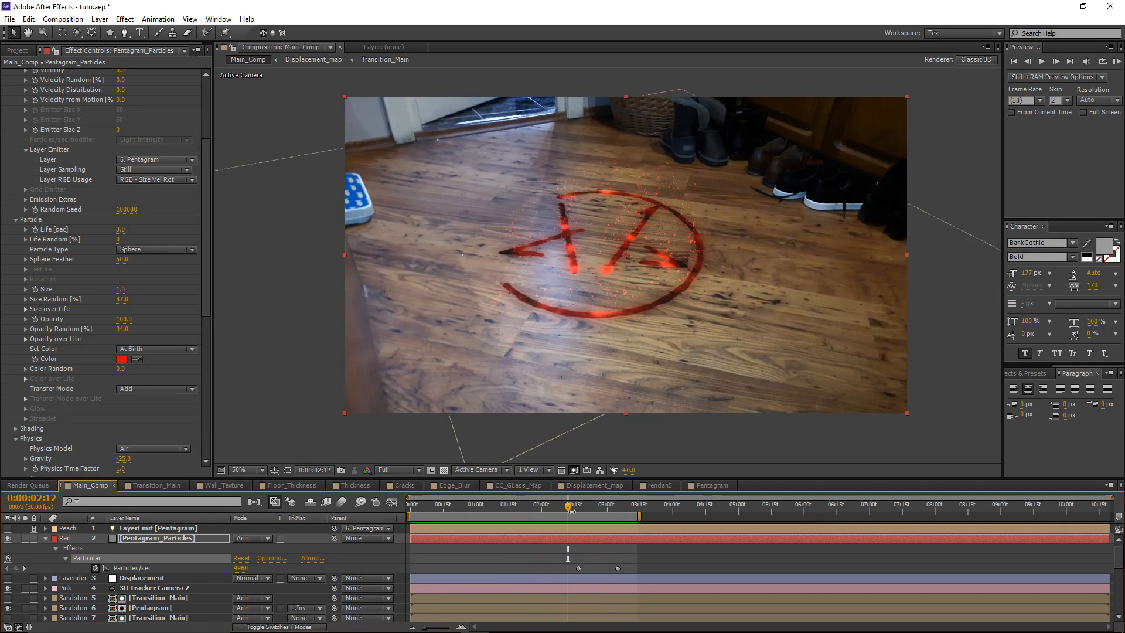
left_click(150, 538)
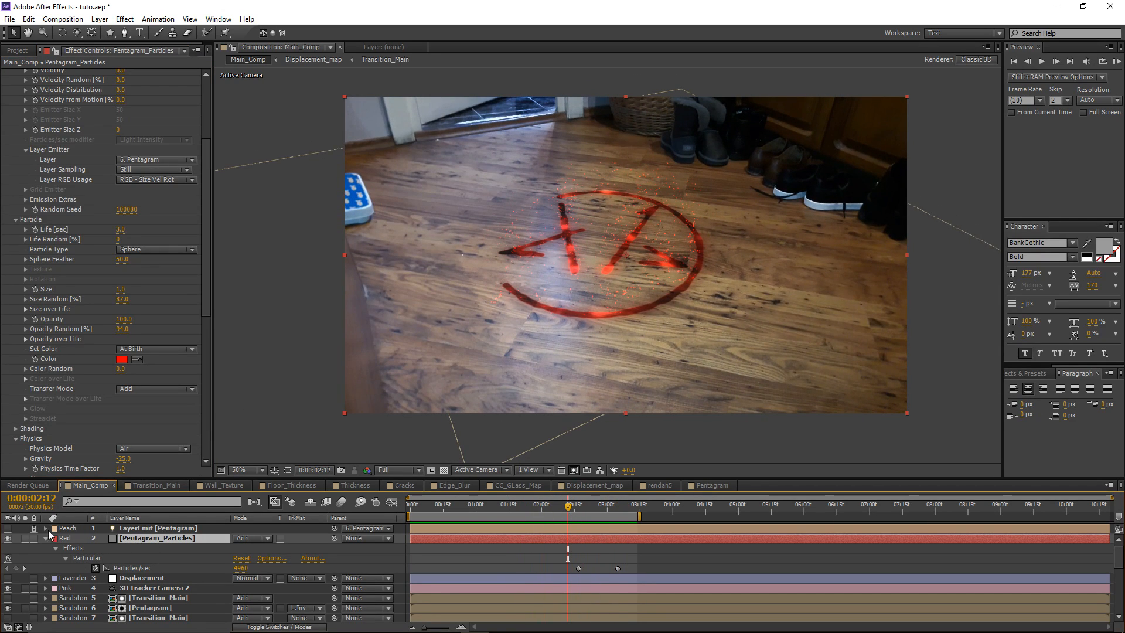
mouse_move(568, 506)
left_mouse_down()
mouse_move(456, 514)
mouse_move(586, 507)
left_mouse_up()
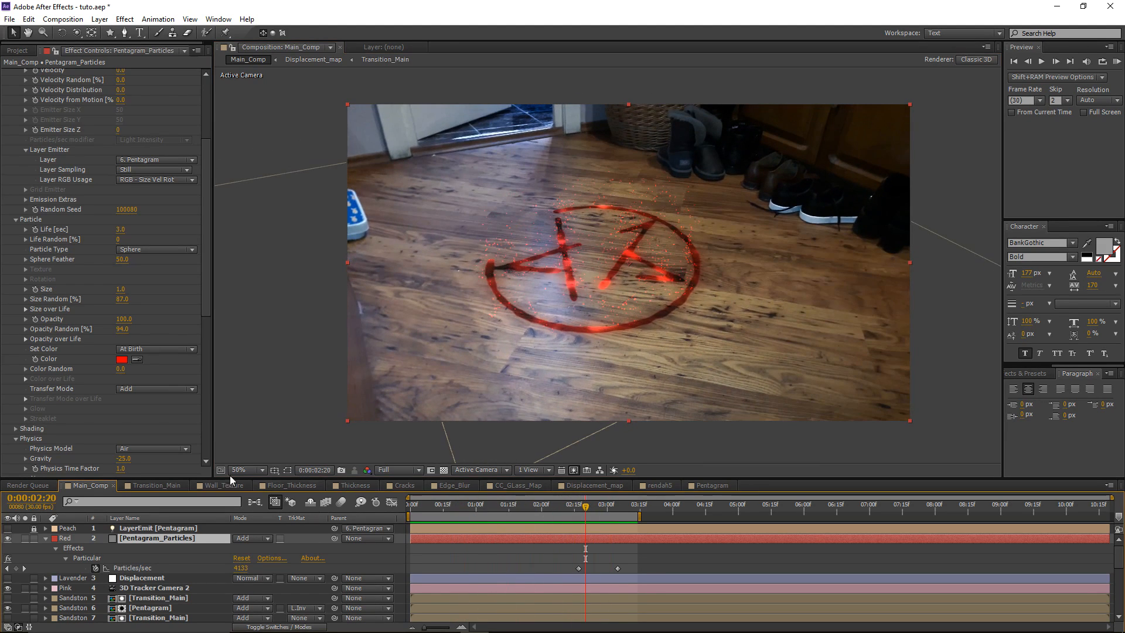
Hide the Pentagram_Particles layer and go to the open floor hole at 0:00:06:17
left_click(8, 538)
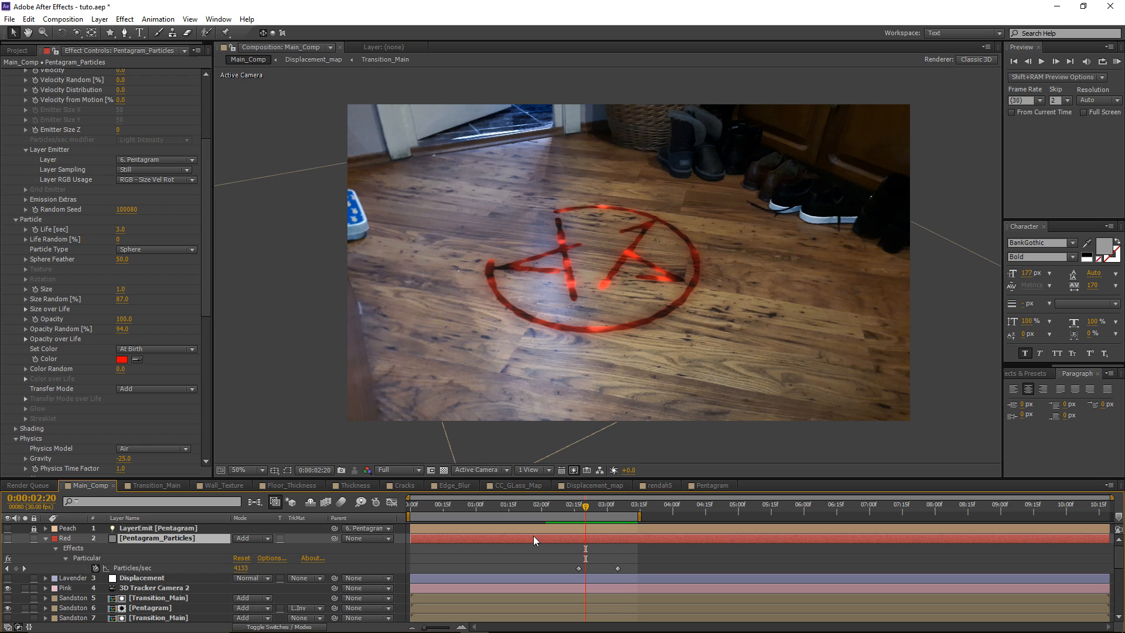
left_click_drag(575, 510, 841, 523)
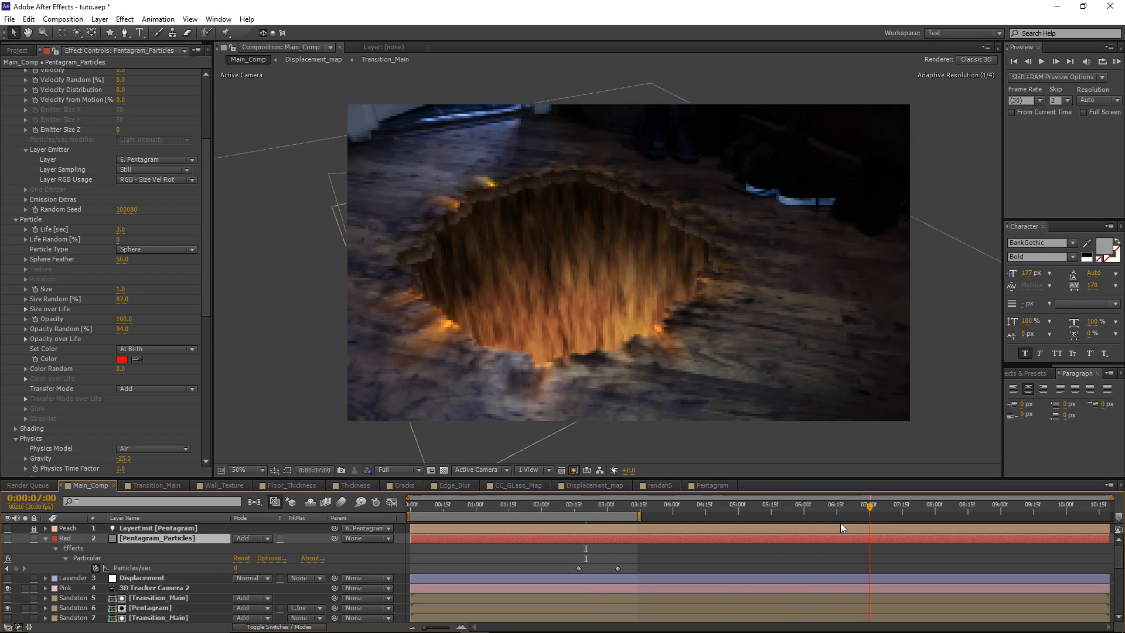
left_click(807, 559)
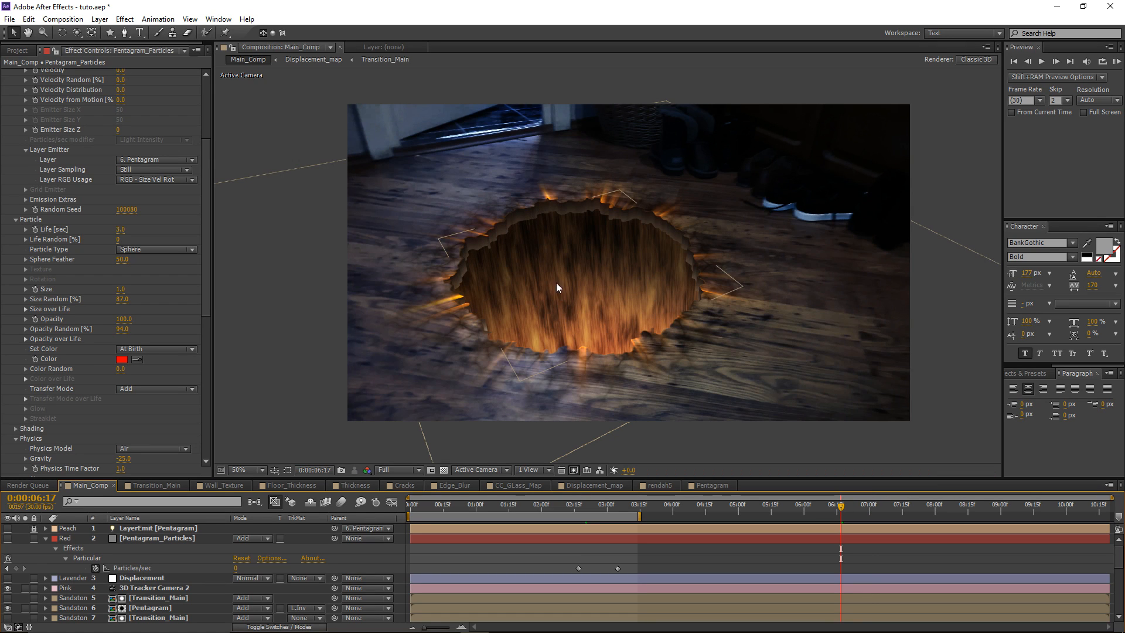
Duplicate the Pentagram_Particles layer and rename the copy Steam
left_click(139, 541)
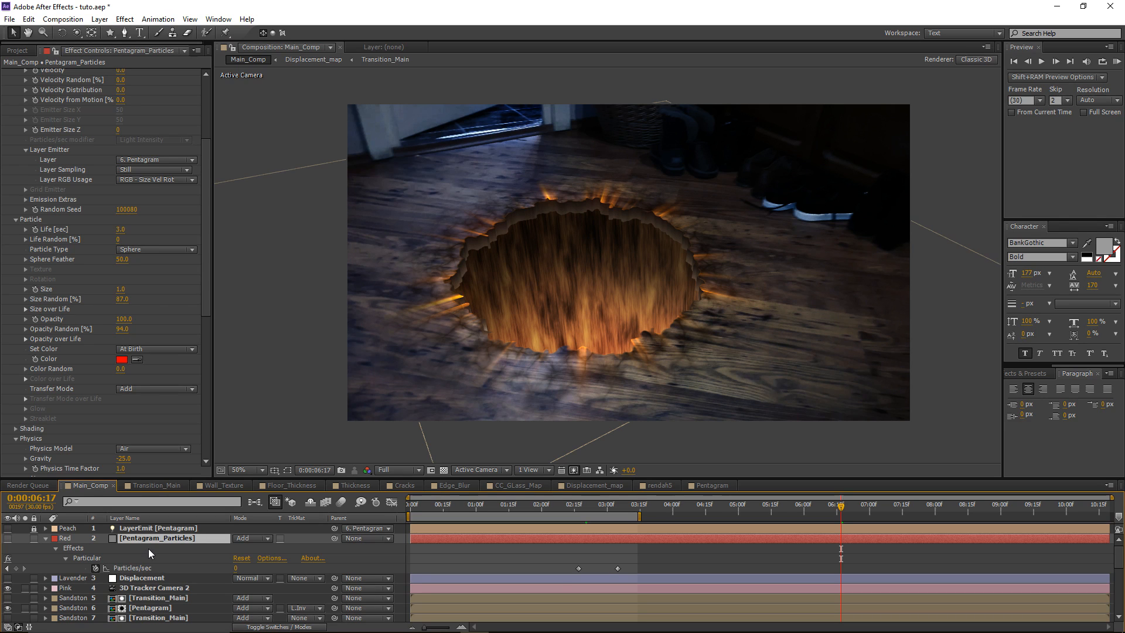
key("ctrl+d")
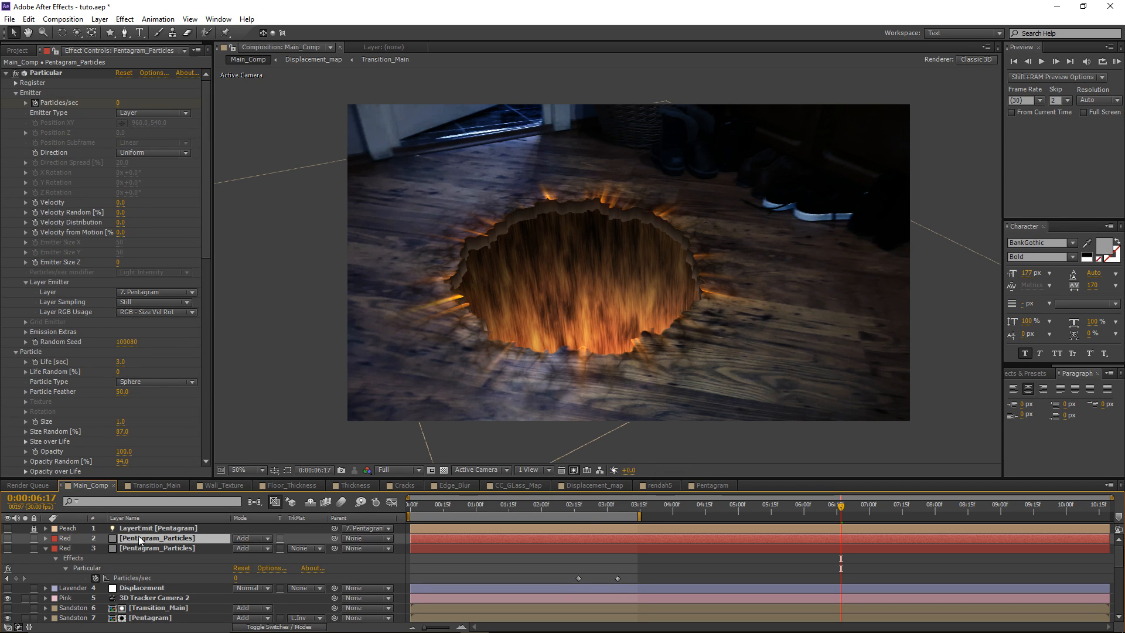
type("Stea")
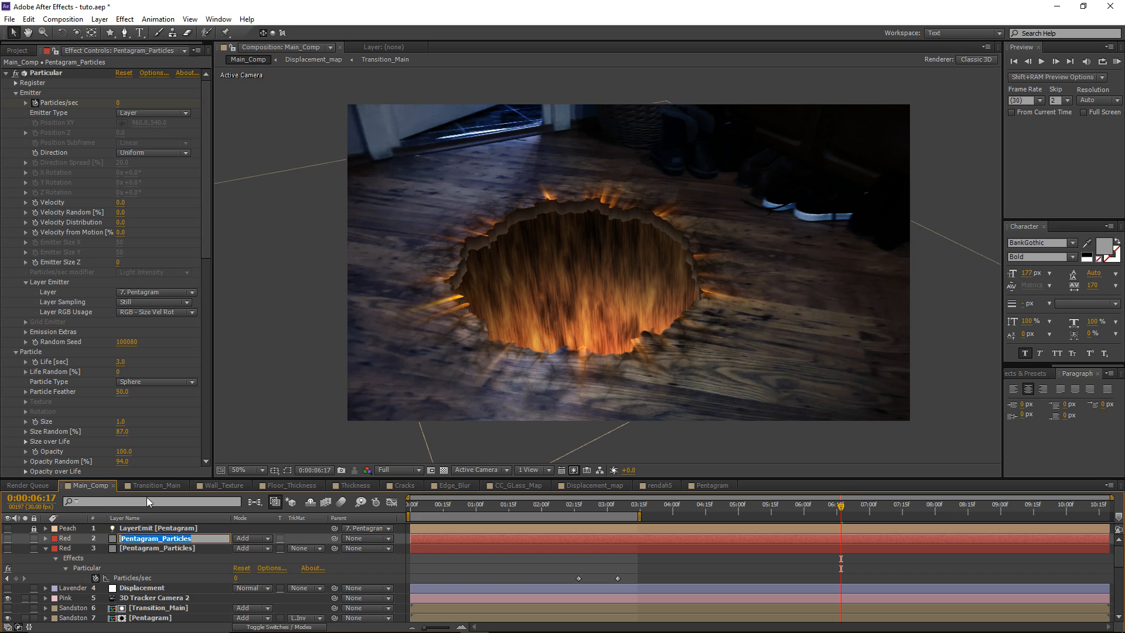
type("m")
key("Return")
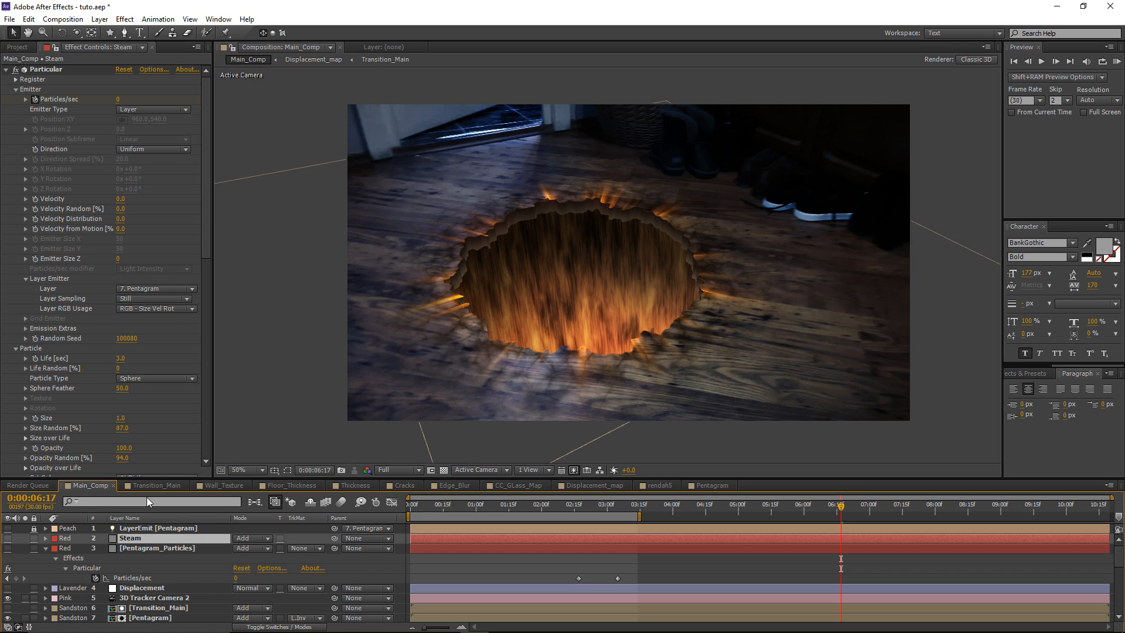
Set the Steam layer's blending mode to Screen and make the layer visible
left_click(252, 538)
left_click(263, 170)
left_click(7, 538)
Remove the Particles/sec keyframes from the Steam layer and set a constant rate of 4250
key("u")
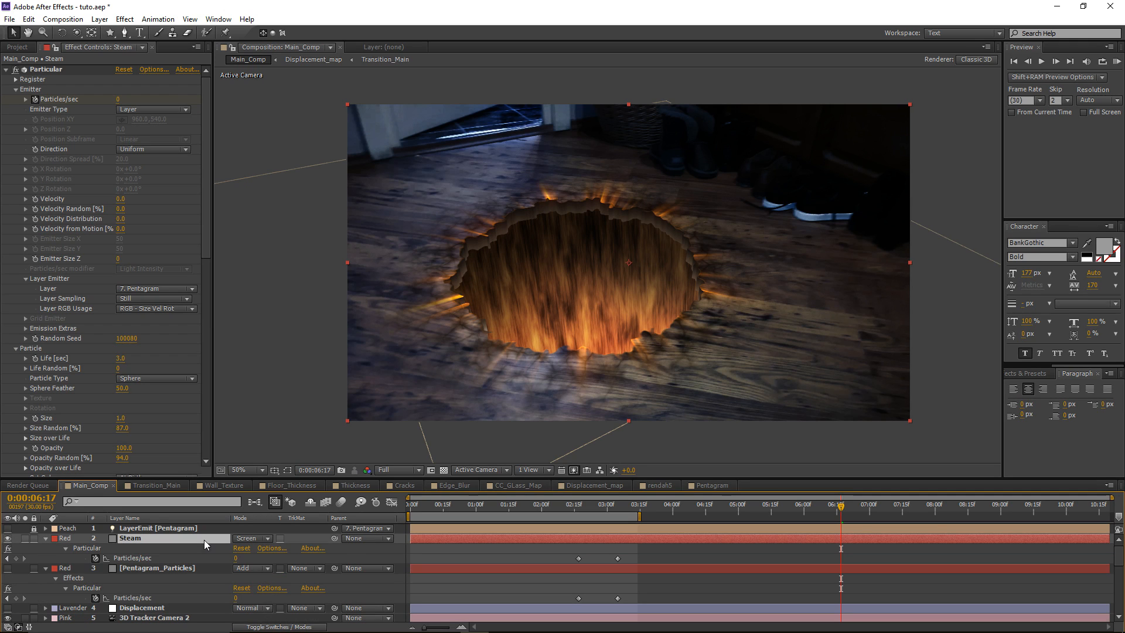
left_click(95, 559)
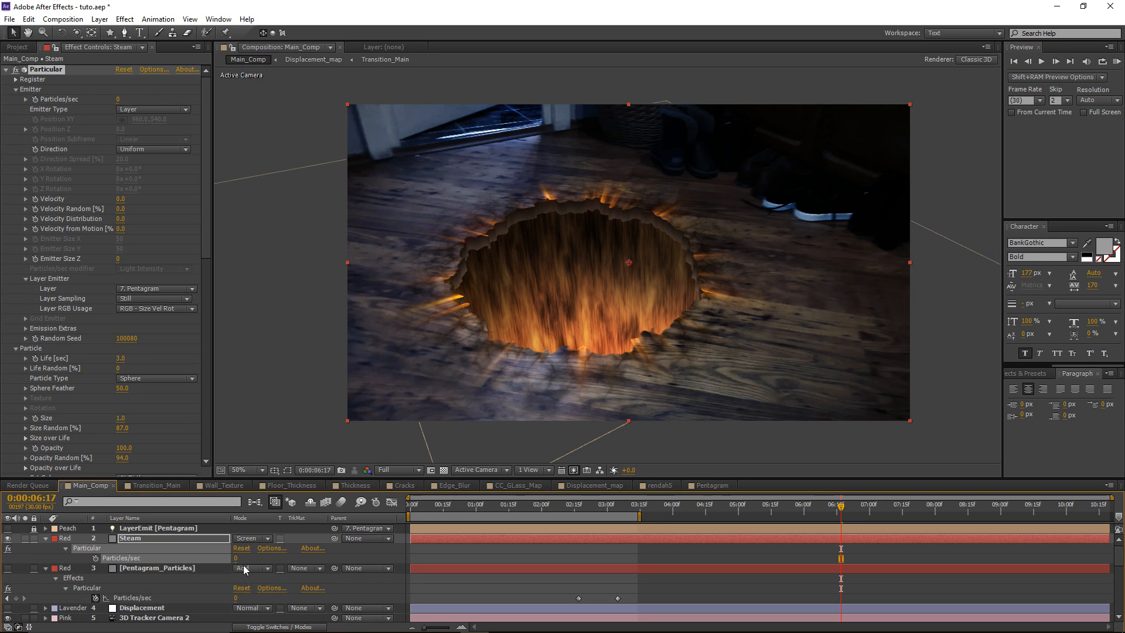
left_click_drag(236, 562, 287, 562)
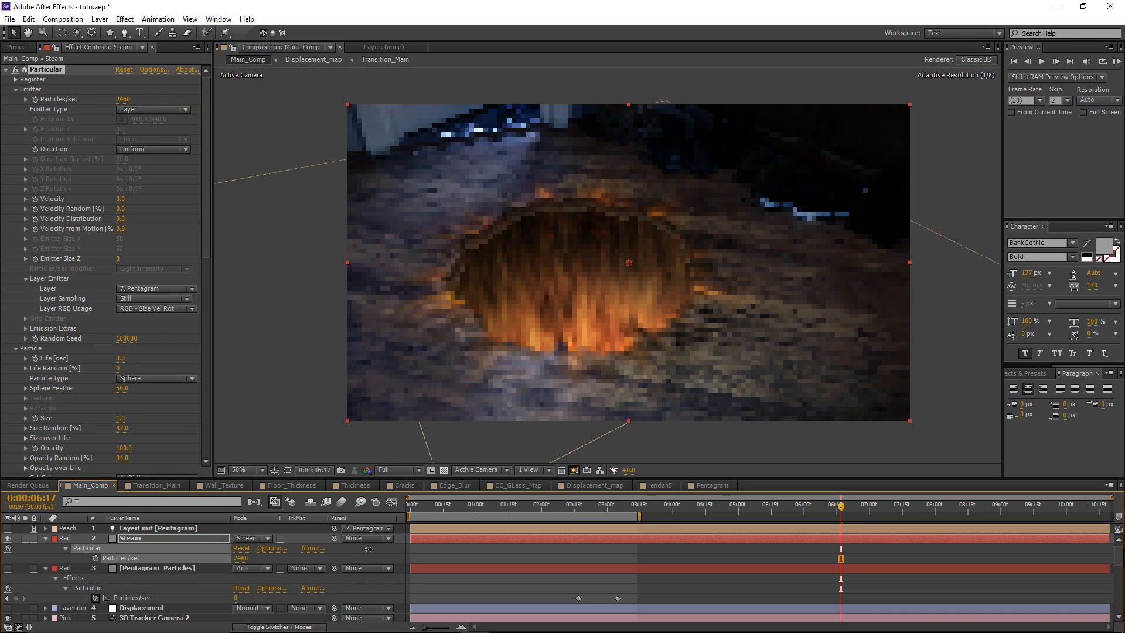
left_click(152, 540)
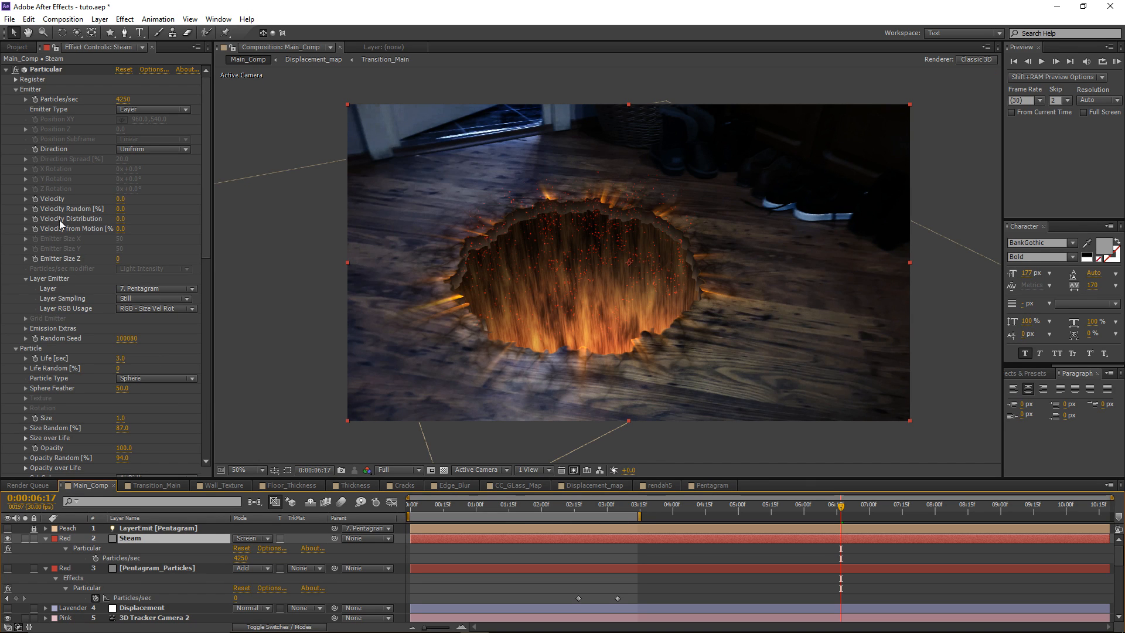
Choose the Transition_Main layer numbered 20 as the Layer Emitter for Steam
left_click(61, 278)
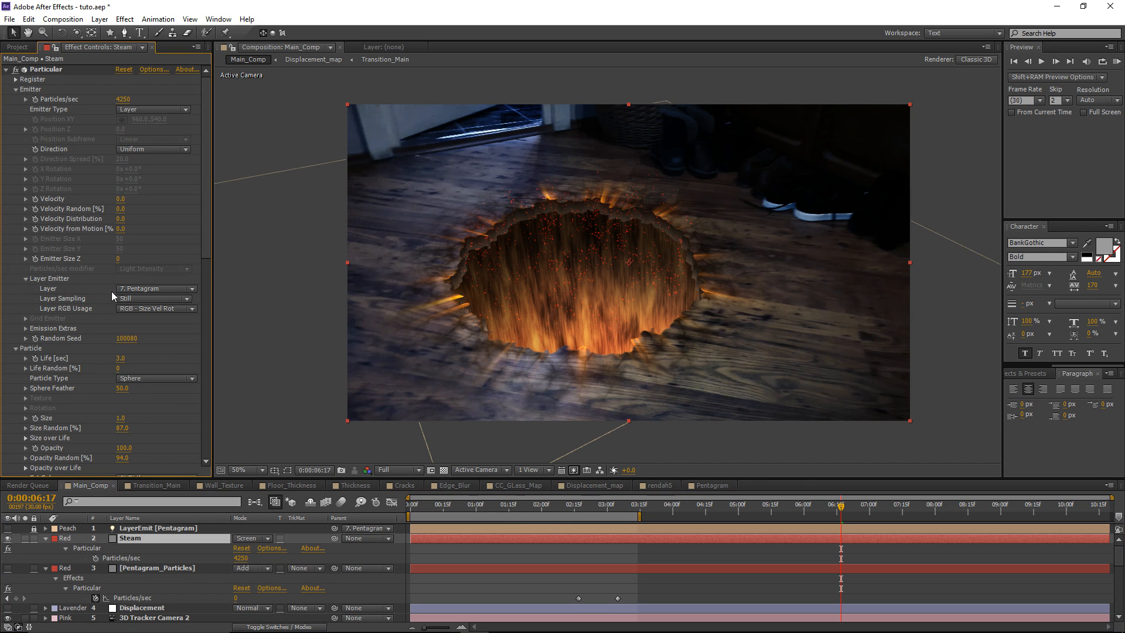
left_click(141, 289)
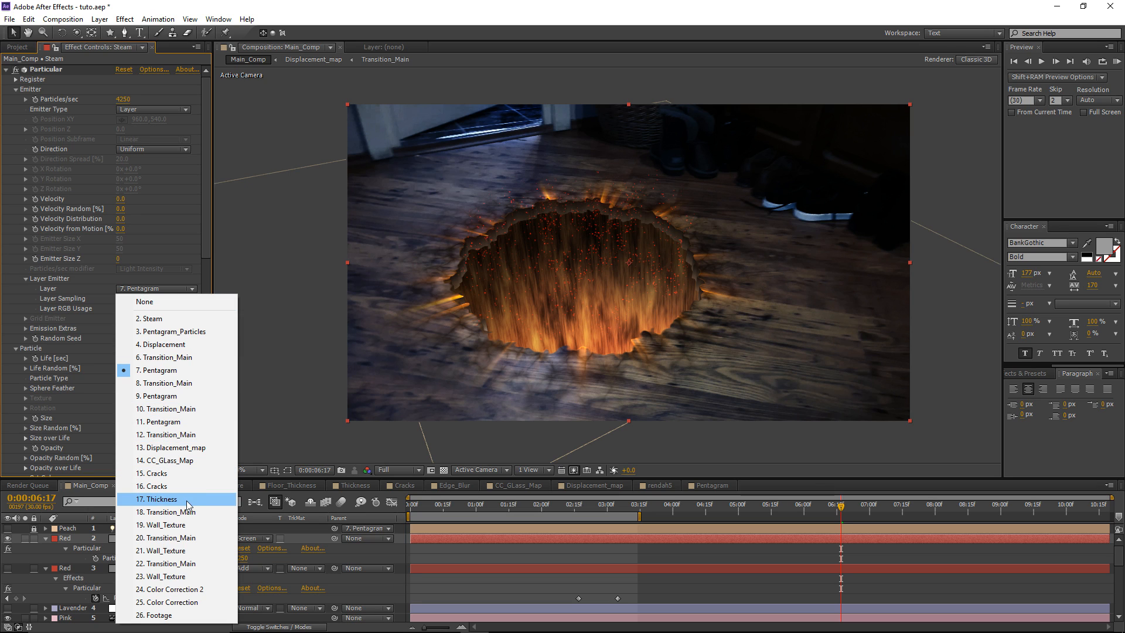
left_click(190, 539)
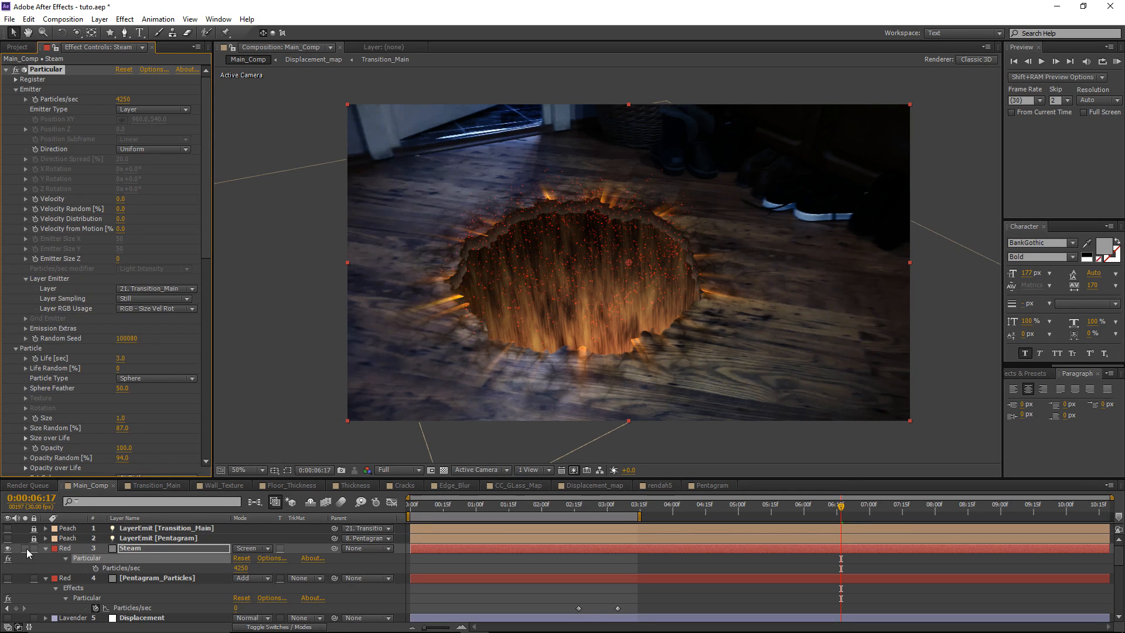
Solo the Steam layer and, at 0:00:08:11, change its particle color to white (FFFFFF)
left_click(25, 548)
left_click_drag(828, 509, 963, 514)
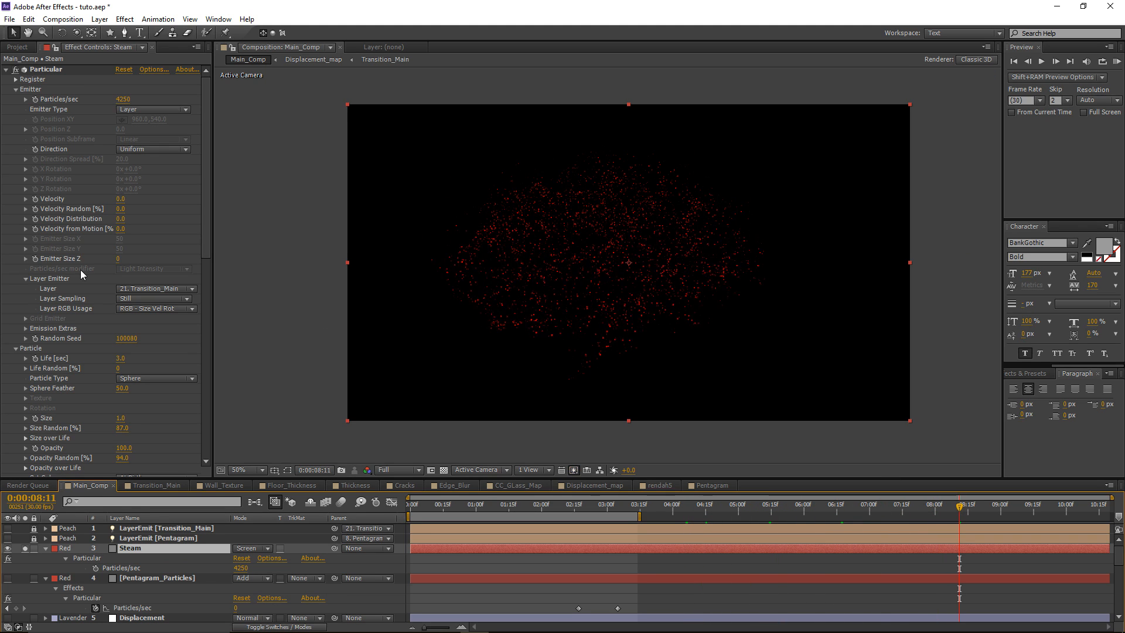
scroll(82, 274, "down", 5)
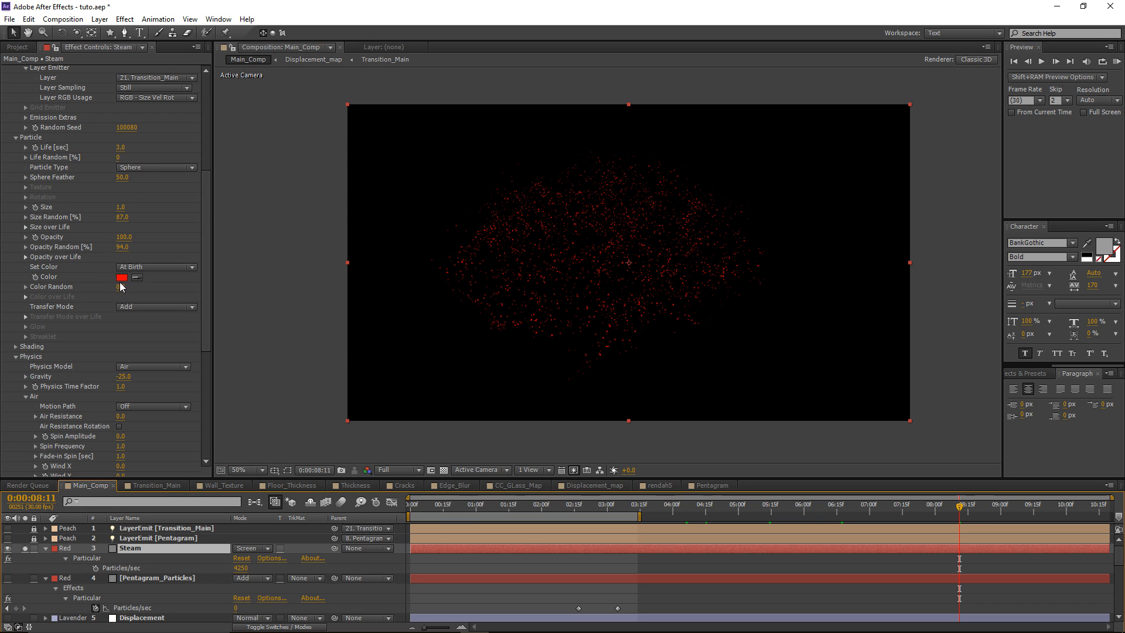
left_click(121, 278)
left_click_drag(100, 422, 62, 367)
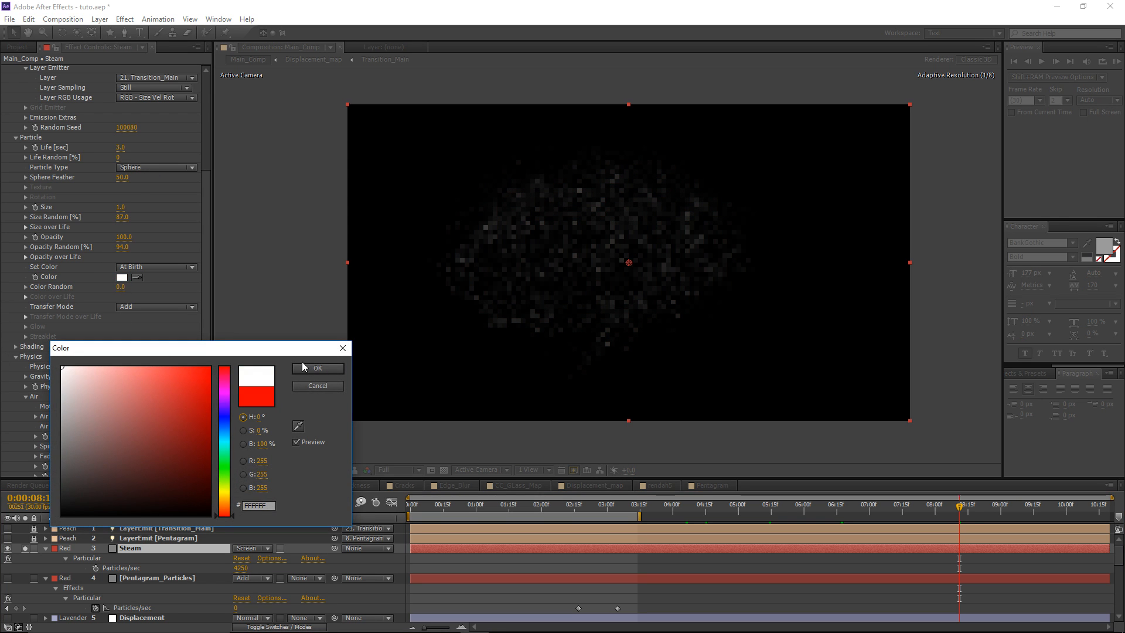
left_click(331, 372)
Switch the Steam layer's particle type to Cloudlet with size 22 and opacity 3
left_click(134, 170)
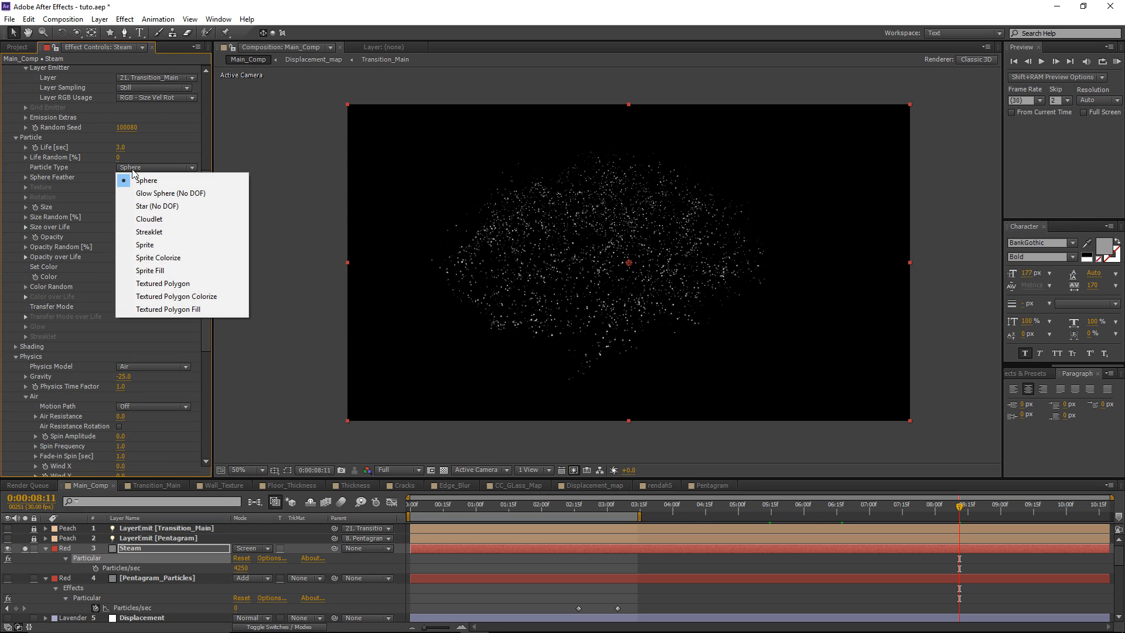
left_click(167, 221)
left_click_drag(121, 211, 56, 249)
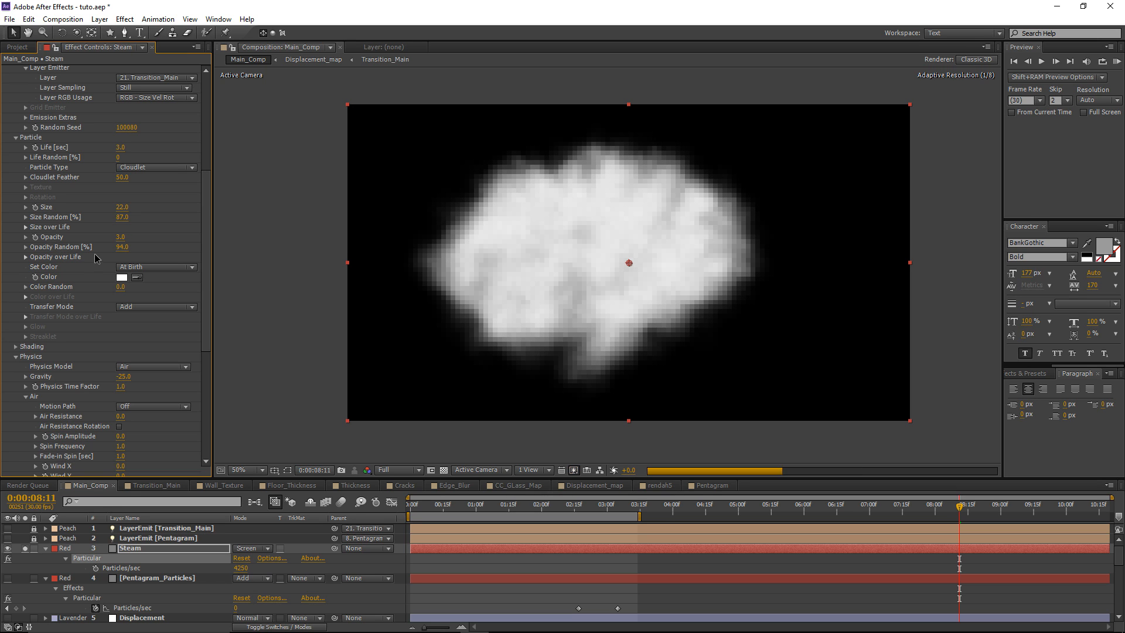
Set the Steam layer's Particles/sec to 600 and check the cloud at 0:00:08:14
scroll(114, 149, "up", 7)
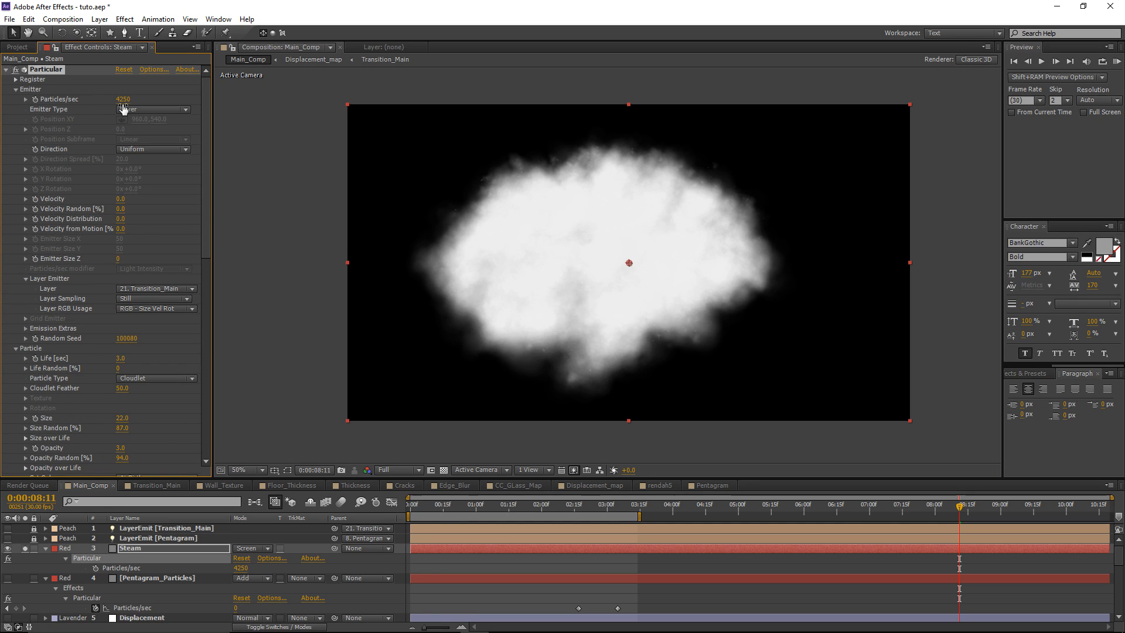
left_click_drag(124, 100, 92, 111)
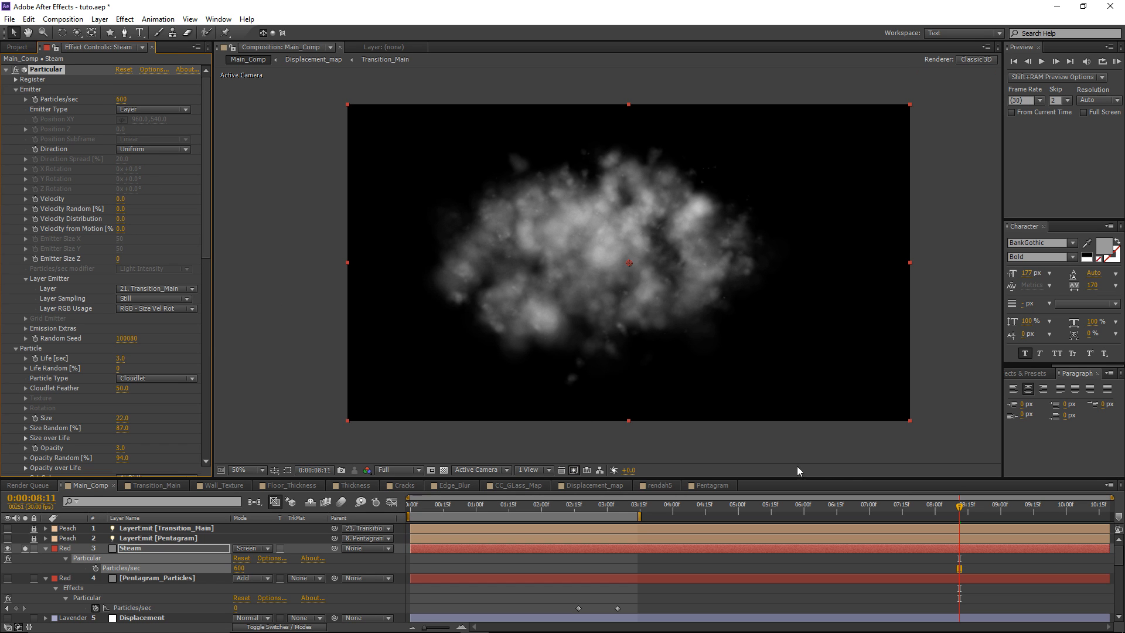
left_click_drag(937, 510, 965, 514)
Strengthen the upward drift of the Steam particles by setting their physics Gravity to -50
scroll(146, 268, "down", 10)
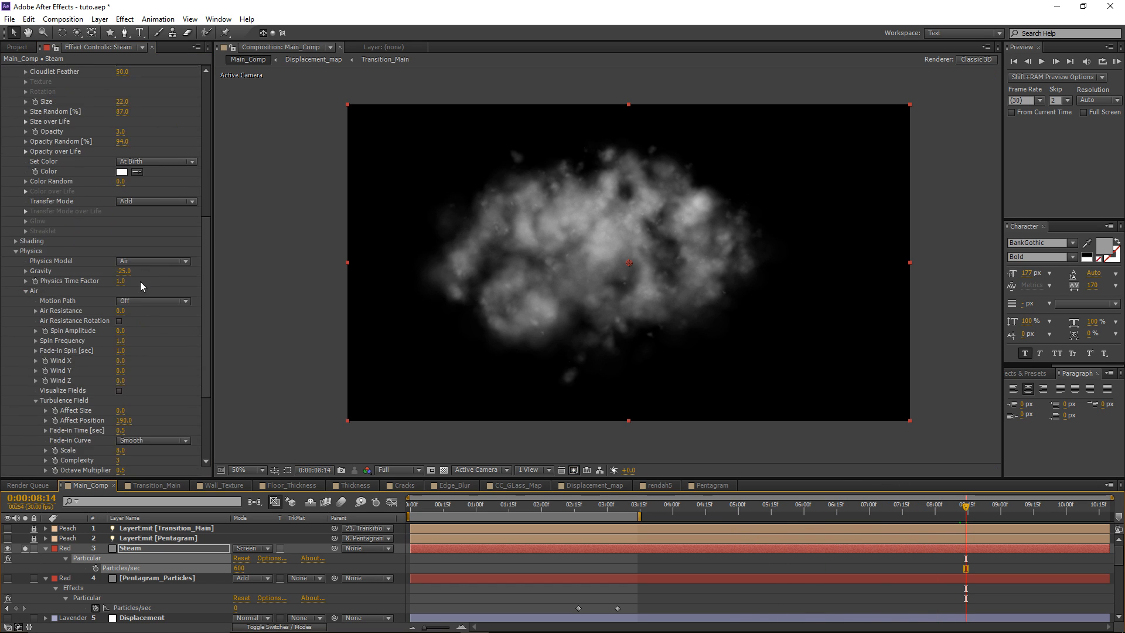
left_click(123, 270)
type("-3")
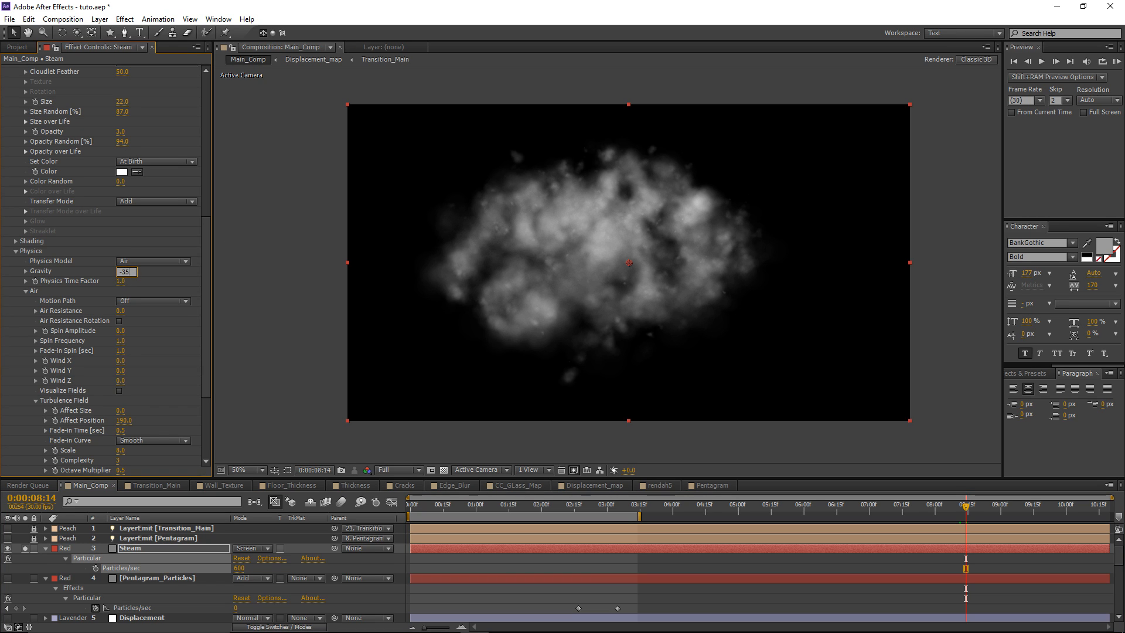
type("5")
key("Return")
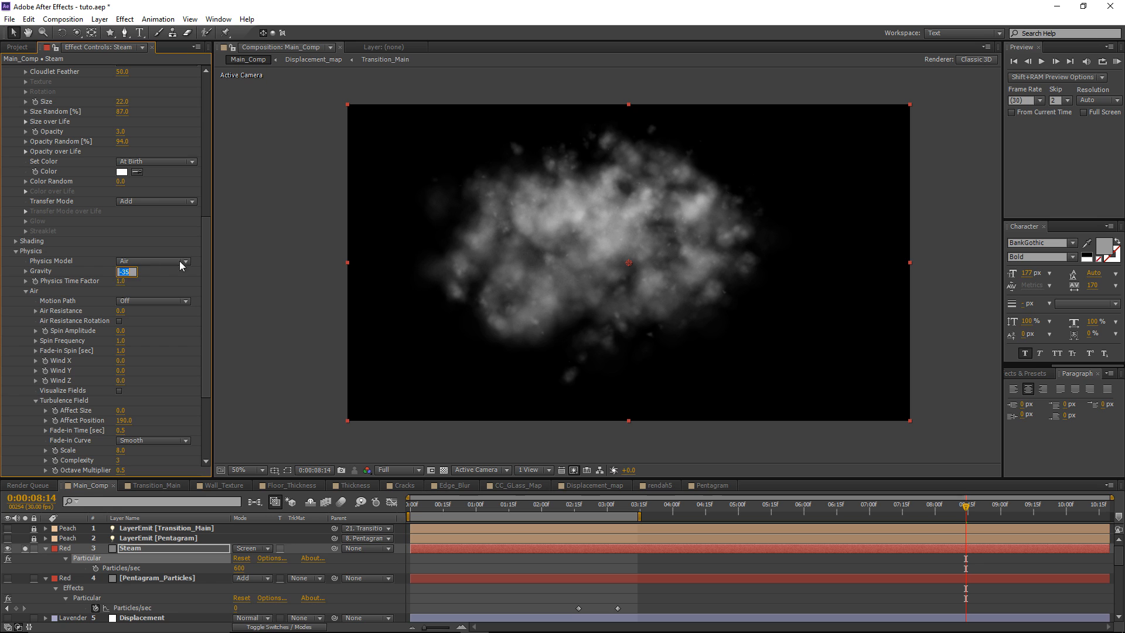
type("-45")
key("Return")
Set the Steam particles' Size Random to 35%
scroll(171, 279, "up", 5)
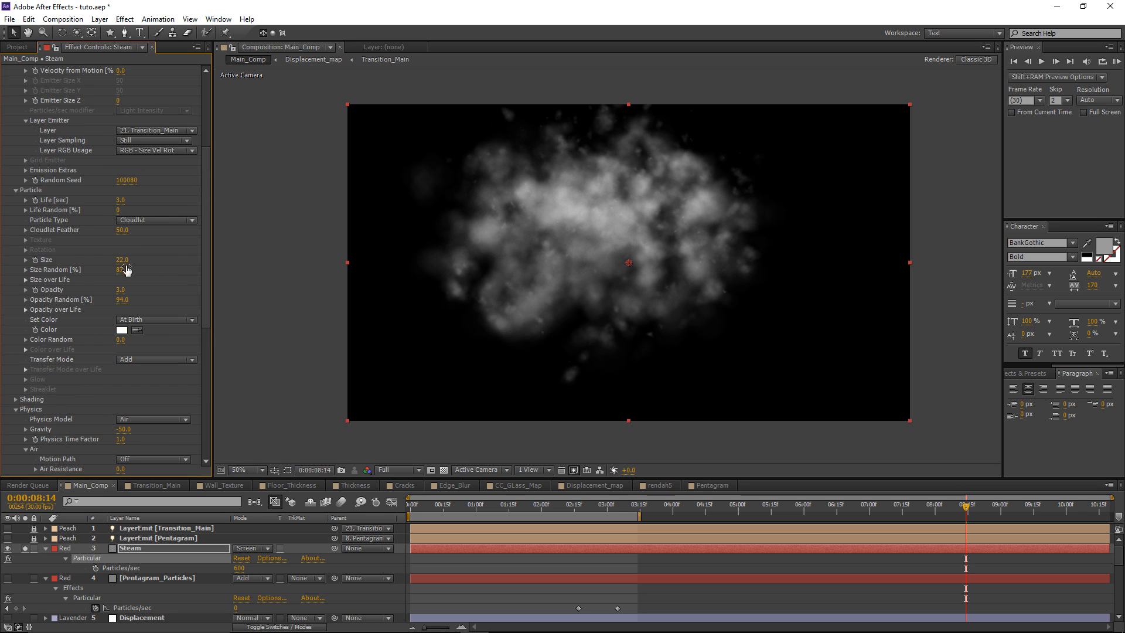
left_click_drag(126, 270, 106, 276)
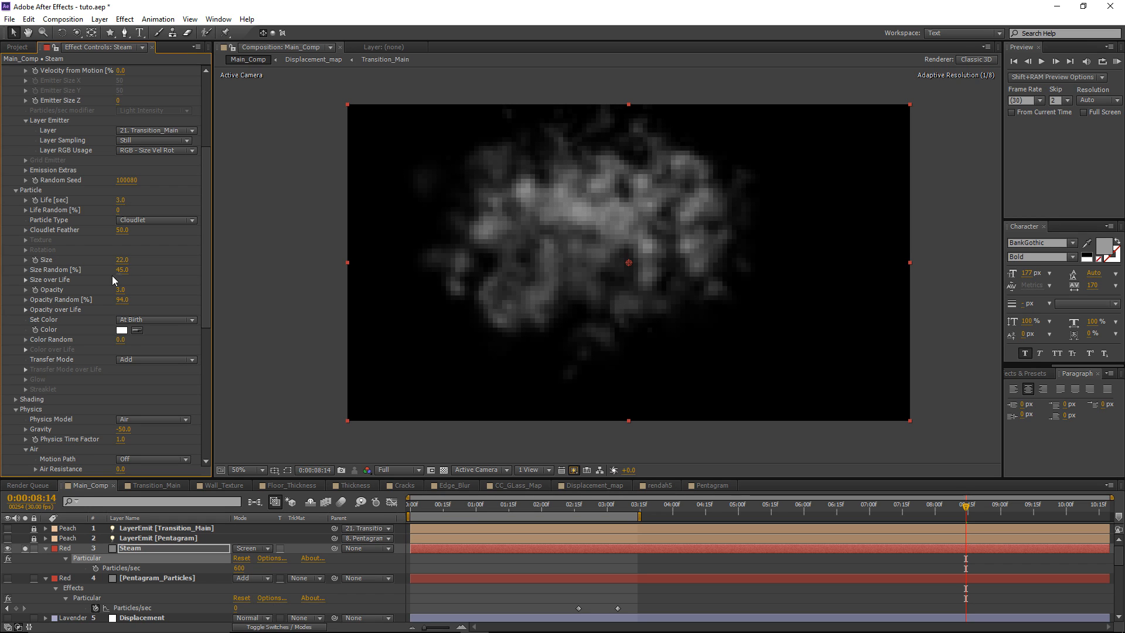
left_click(122, 269)
type("35")
key("Return")
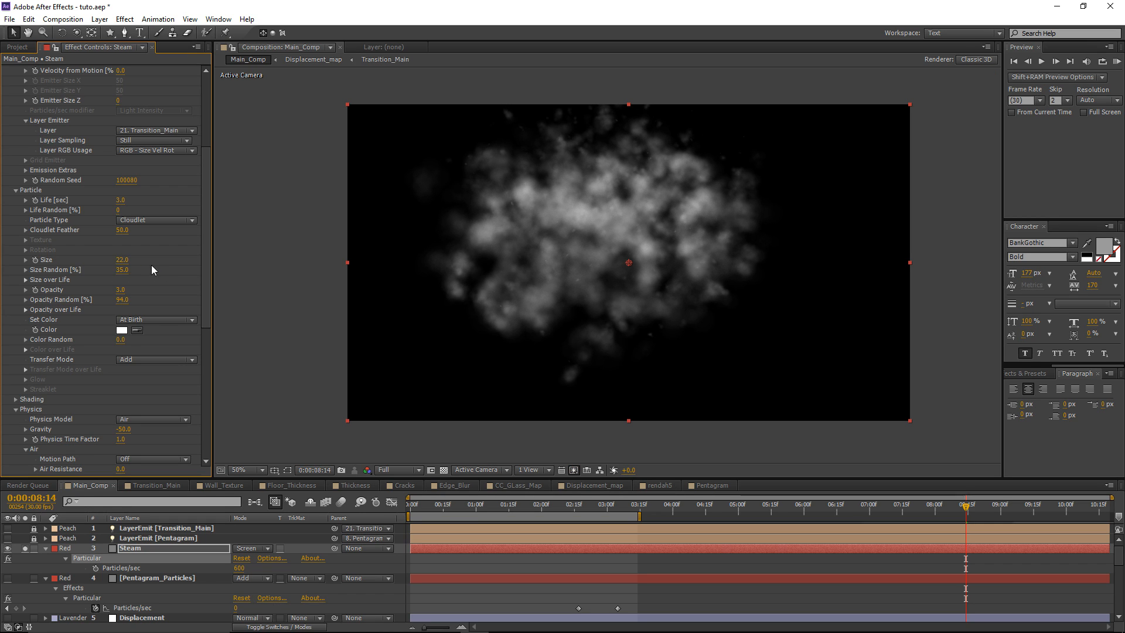
Set the Steam particles' size to 33 and their opacity to 2
left_click_drag(123, 260, 137, 290)
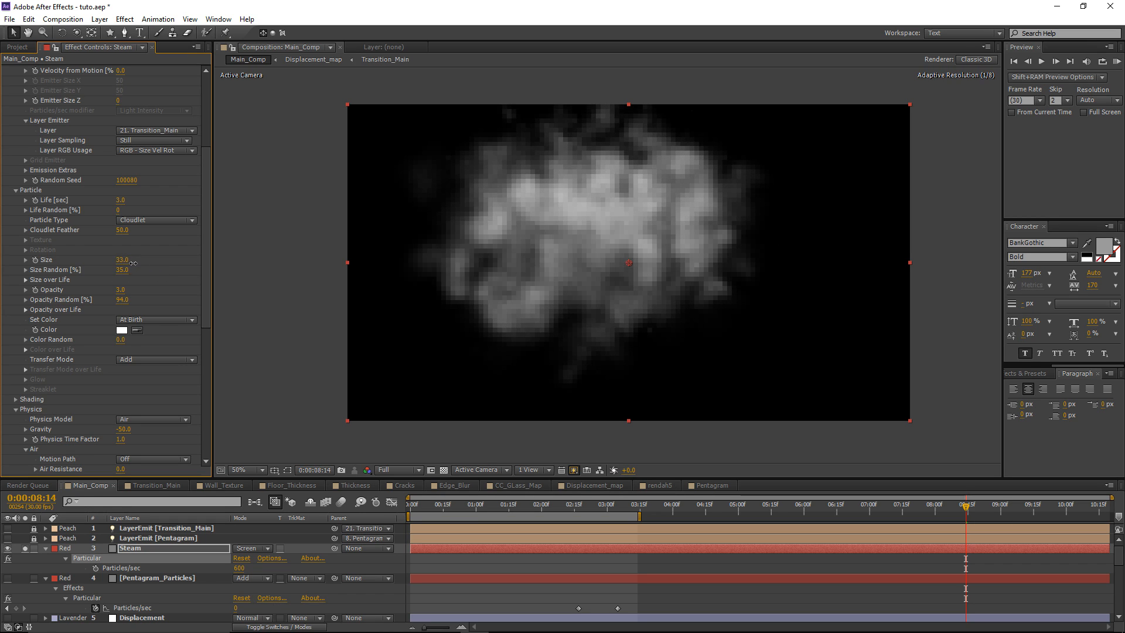
left_click(123, 290)
type("2")
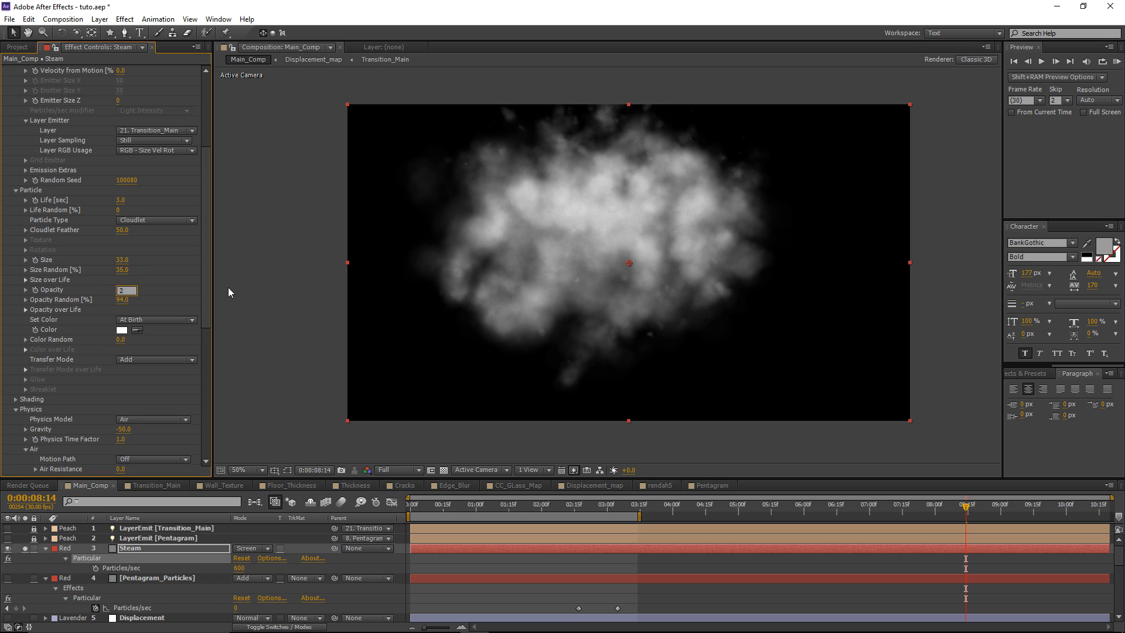
key("Return")
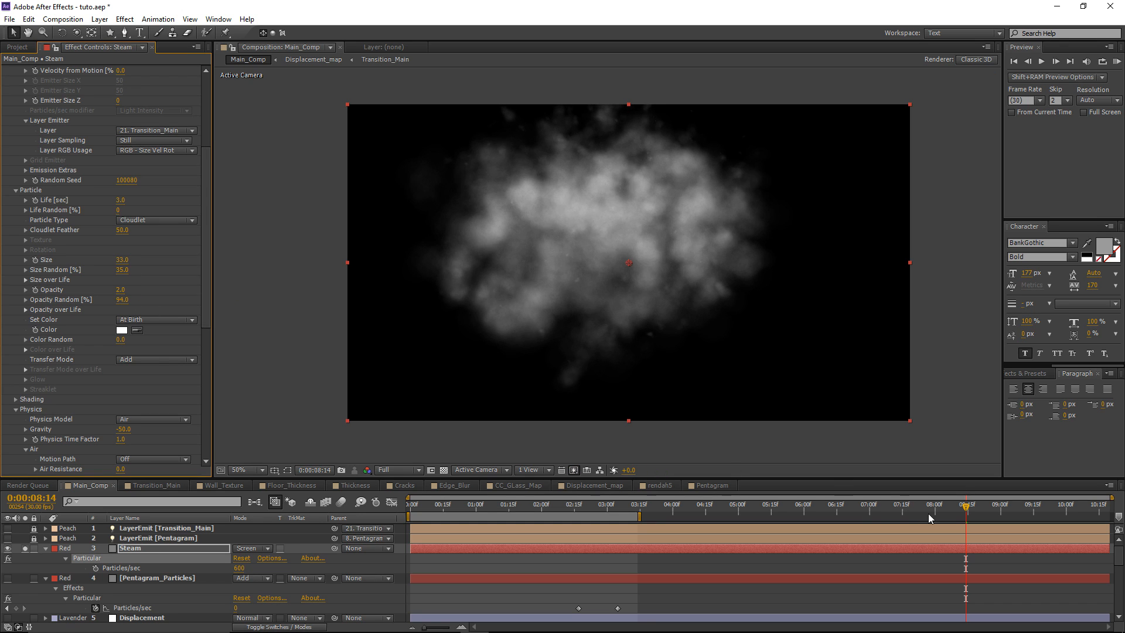
Keyframe Steam's Particles/sec at 600 on 0:00:06:29 and at 0 on 0:00:07:06
left_click_drag(928, 513, 868, 509)
scroll(116, 300, "up", 6)
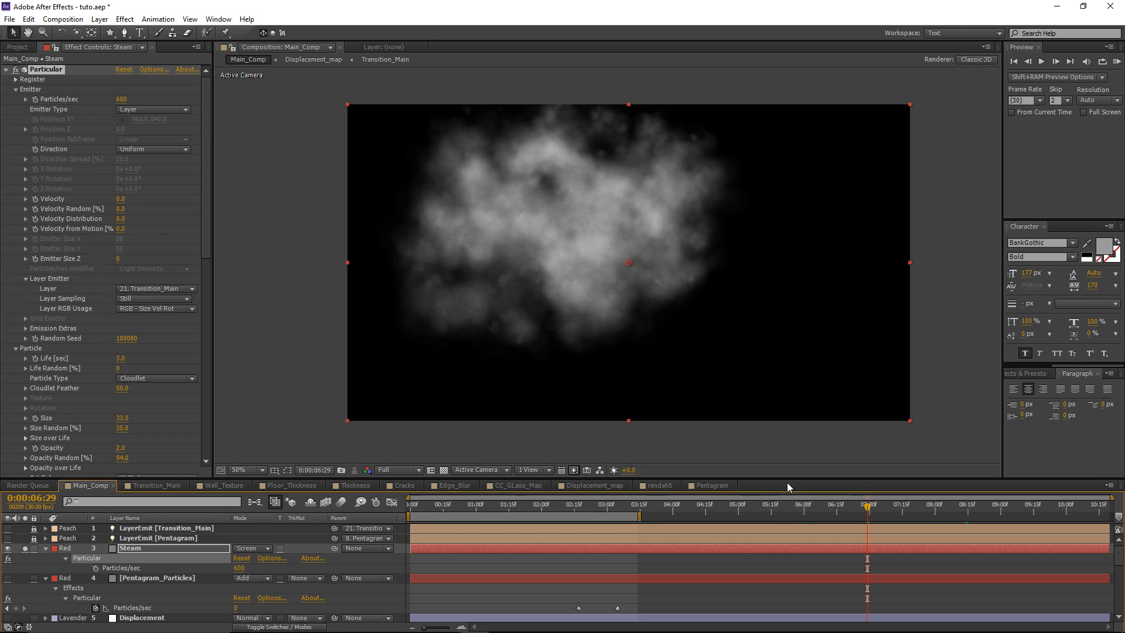
left_click(36, 99)
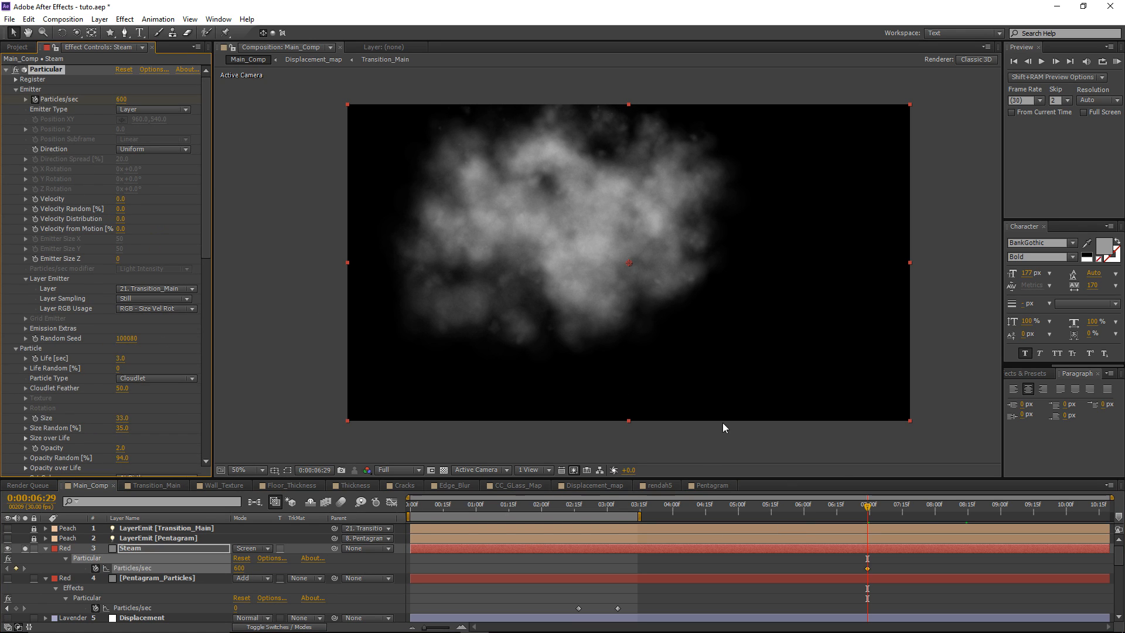
left_click_drag(868, 508, 883, 509)
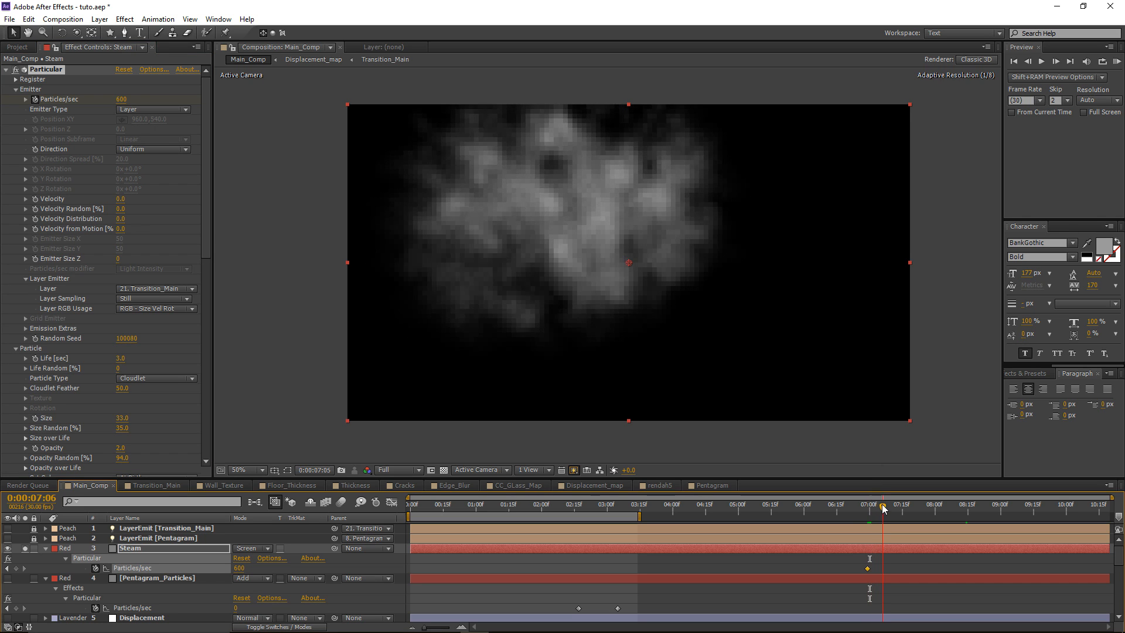
left_click(122, 99)
type("0")
key("Return")
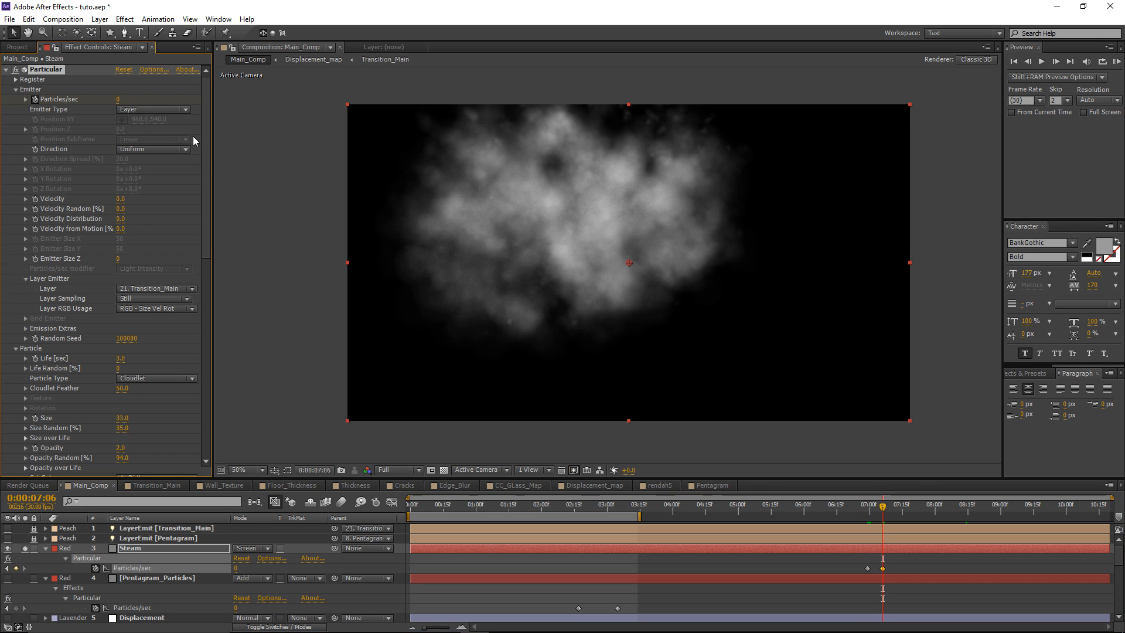
Apply the linear fade-out preset to the Steam particles' Opacity over Life graph
left_click_drag(886, 516, 913, 513)
scroll(110, 294, "down", 3)
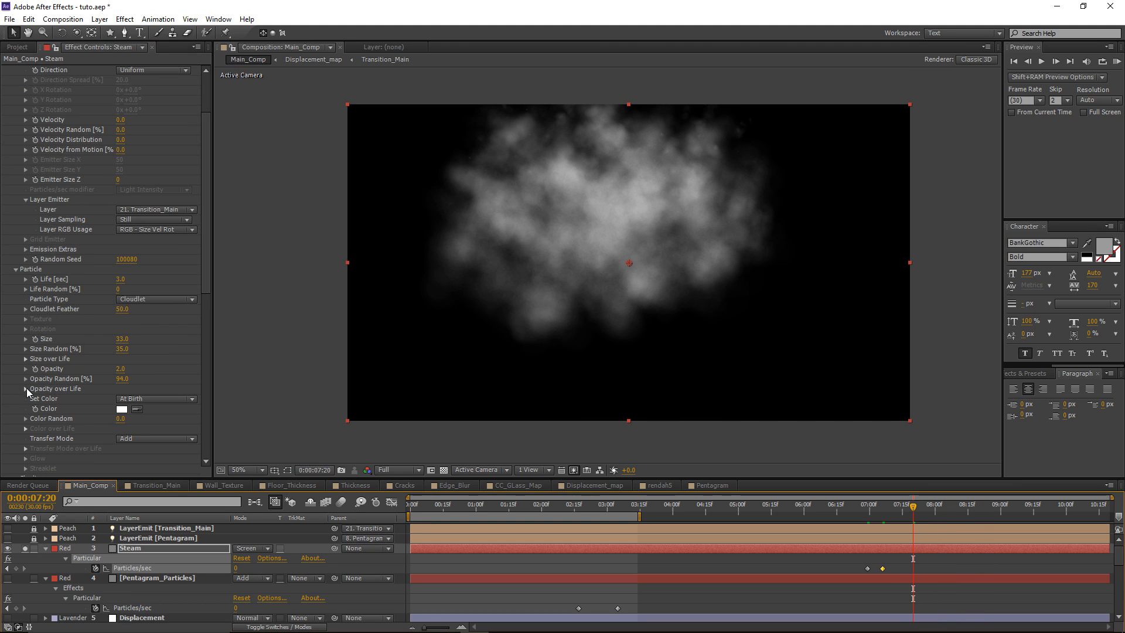
left_click(26, 388)
left_click(24, 388)
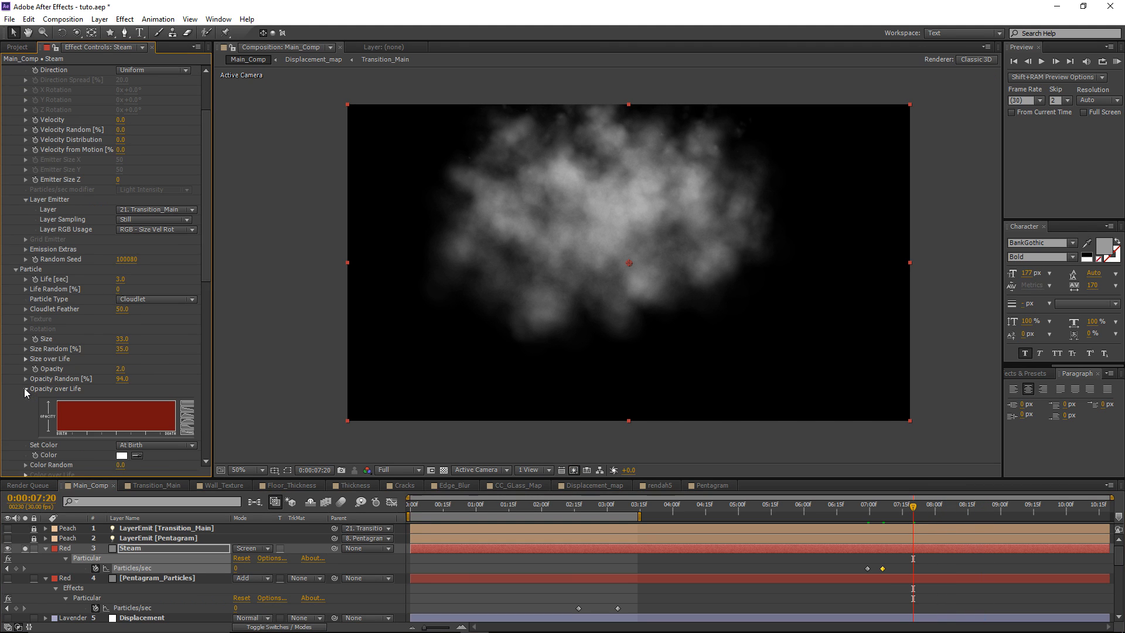
left_click(185, 415)
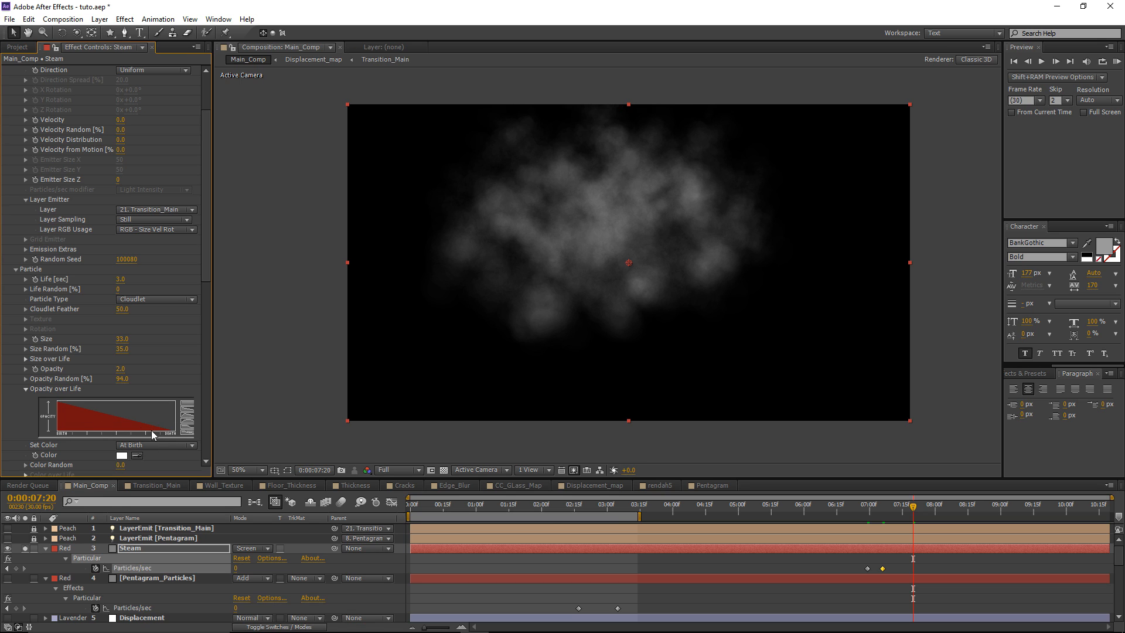
Unsolo the Steam layer, shift the work area to about 4 to 9 seconds, and preview the steam over the footage
left_click_drag(46, 498, 30, 525)
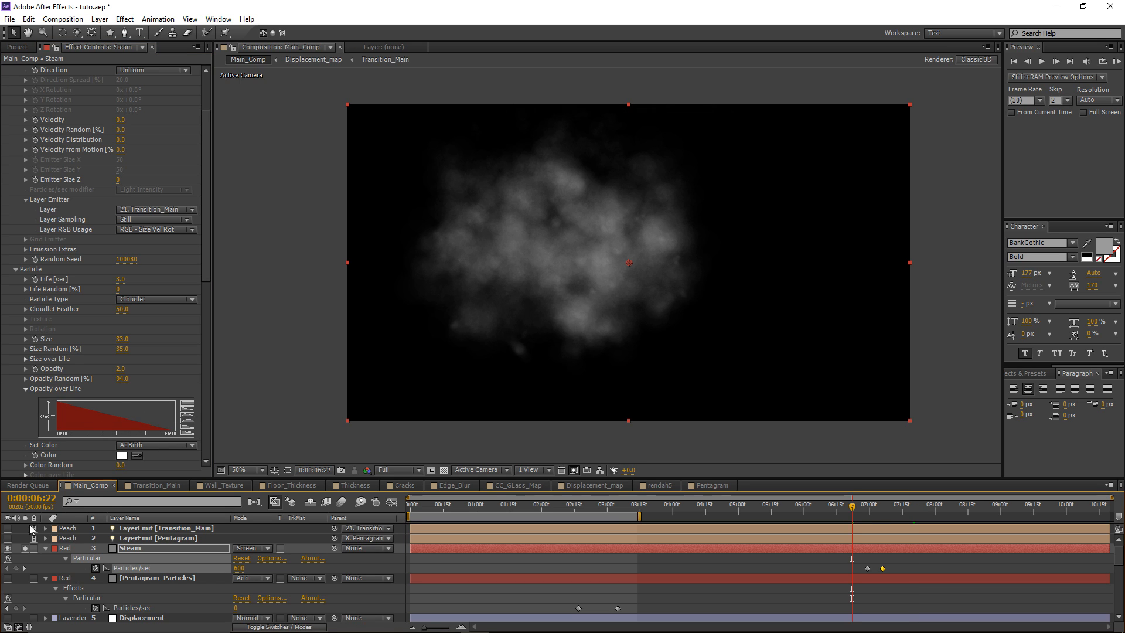
left_click(127, 552)
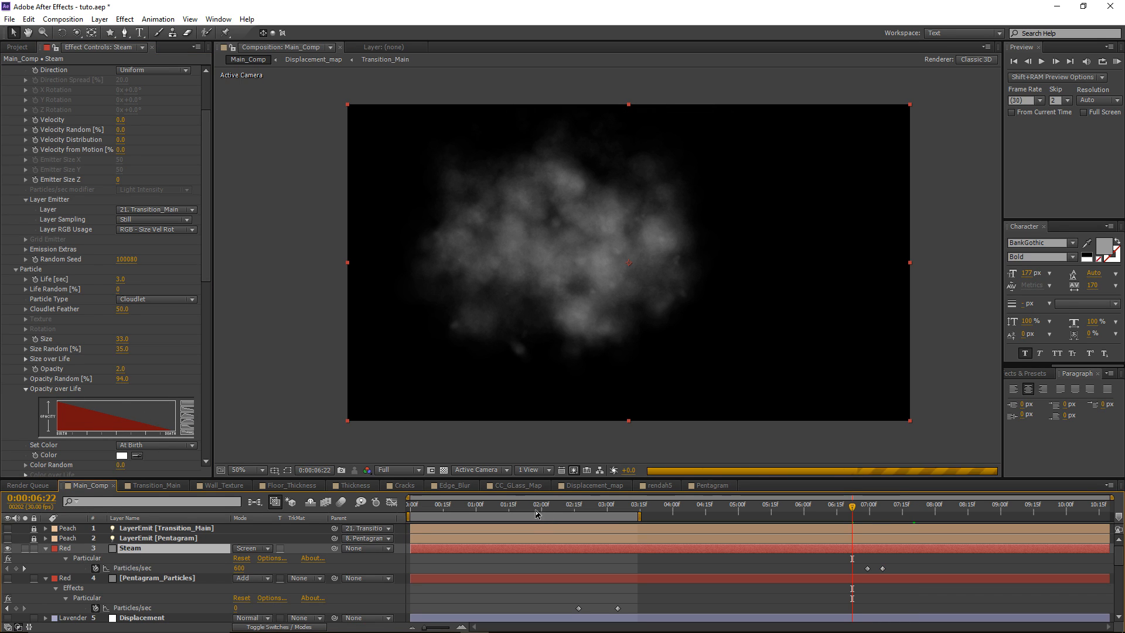
left_click_drag(535, 515, 791, 515)
key("KP_0")
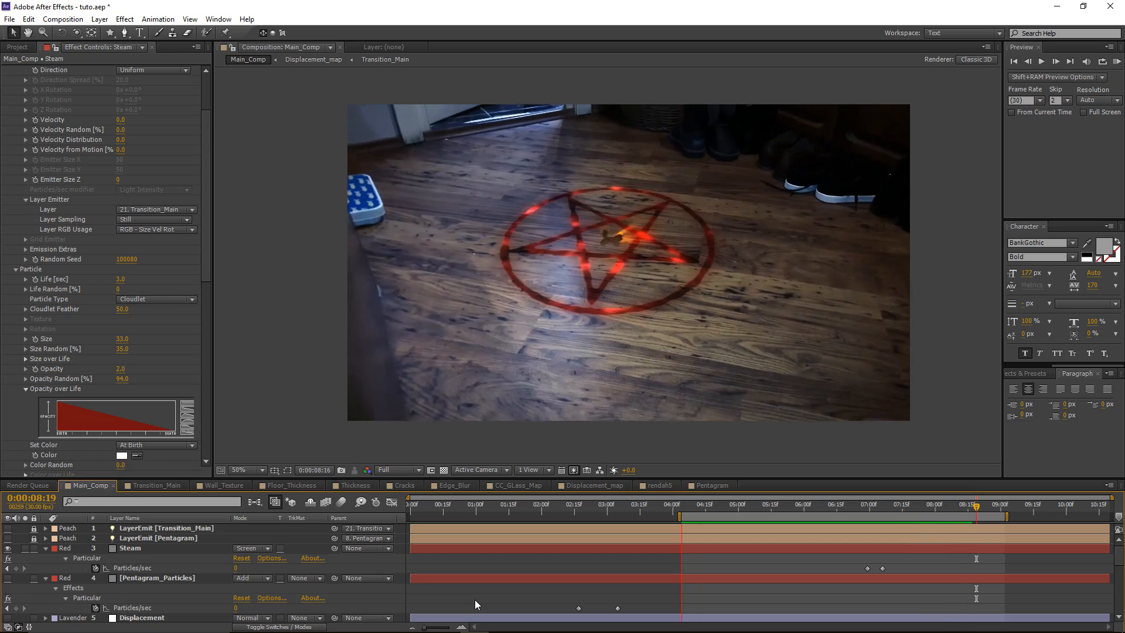
key("space")
left_click_drag(917, 510, 901, 515)
Duplicate the Steam layer, rename the copy Embers, and solo it
left_click(161, 546)
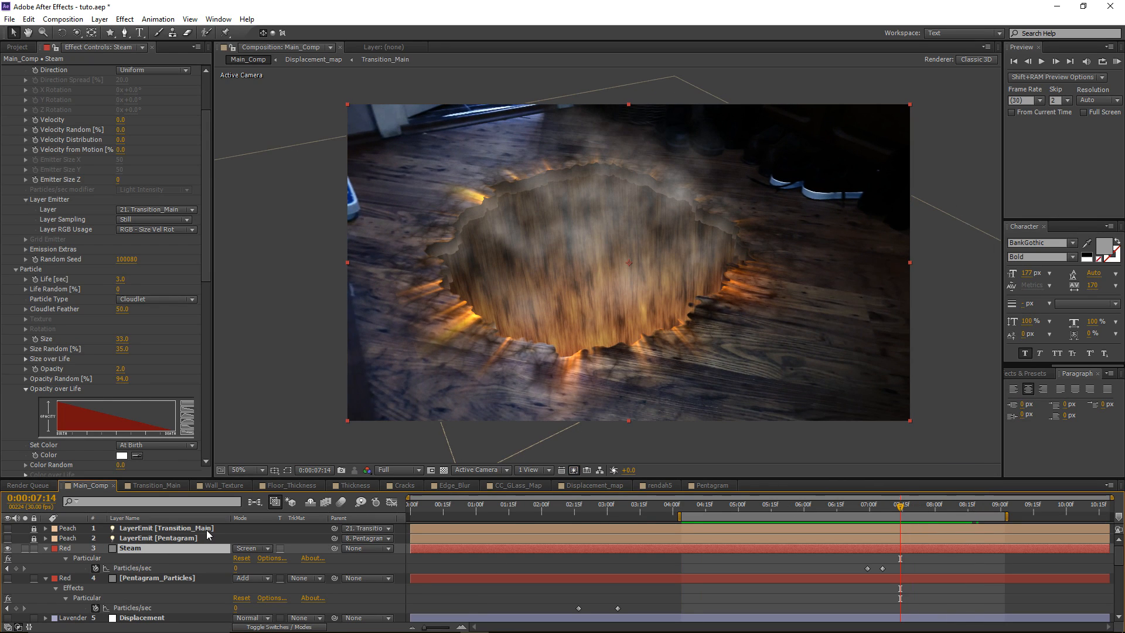
left_click_drag(907, 513, 955, 510)
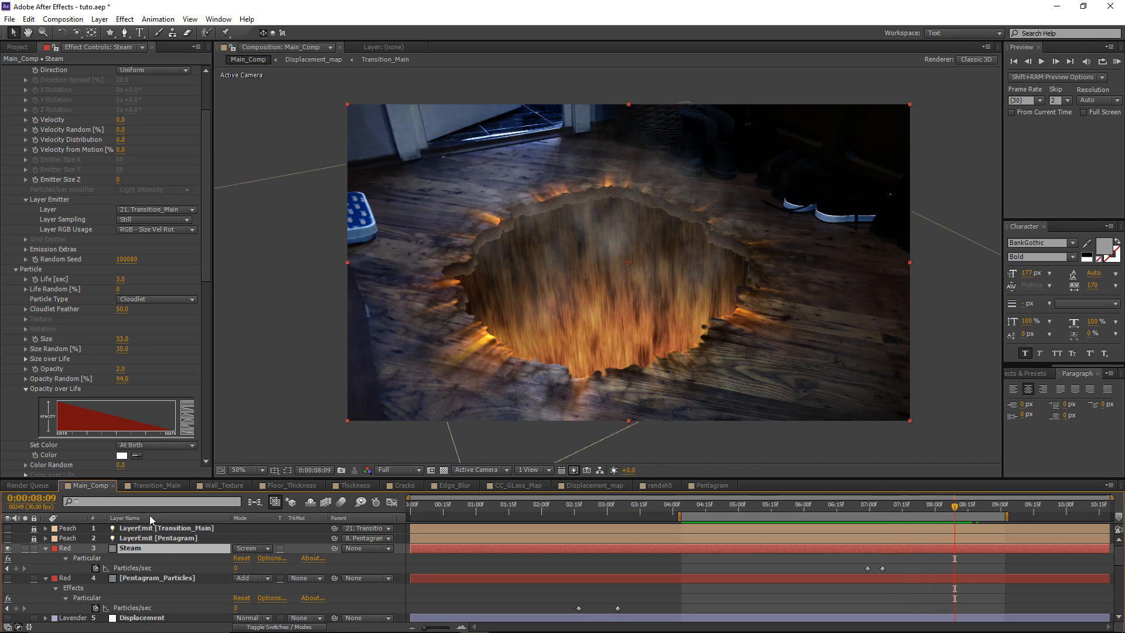
key("ctrl+d")
key("Return")
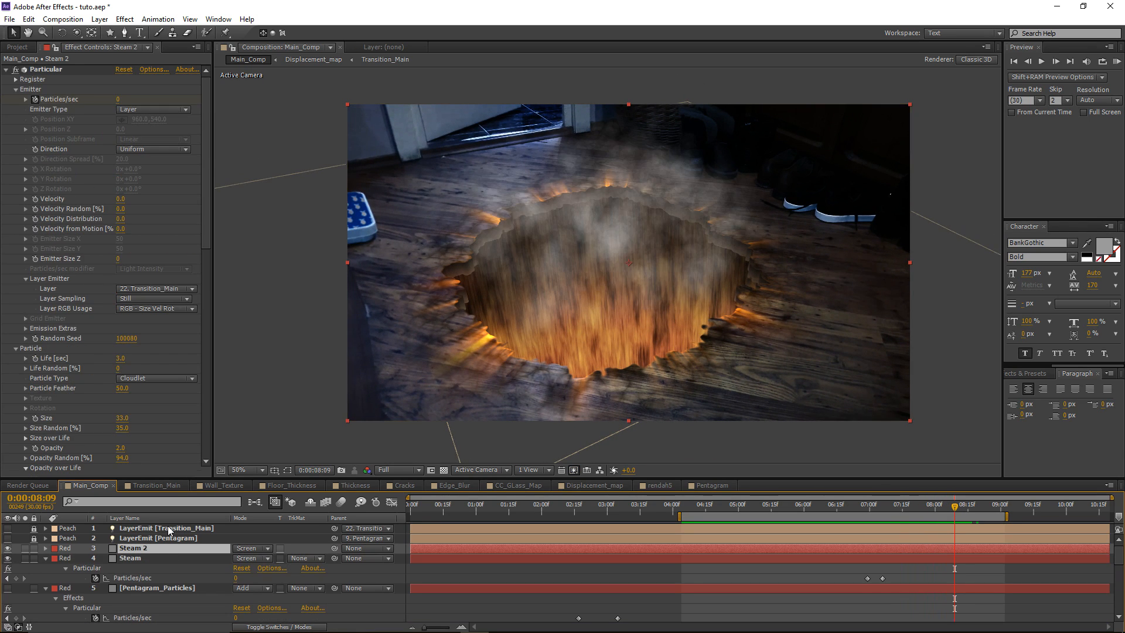
type("Embers")
key("Return")
left_click(25, 548)
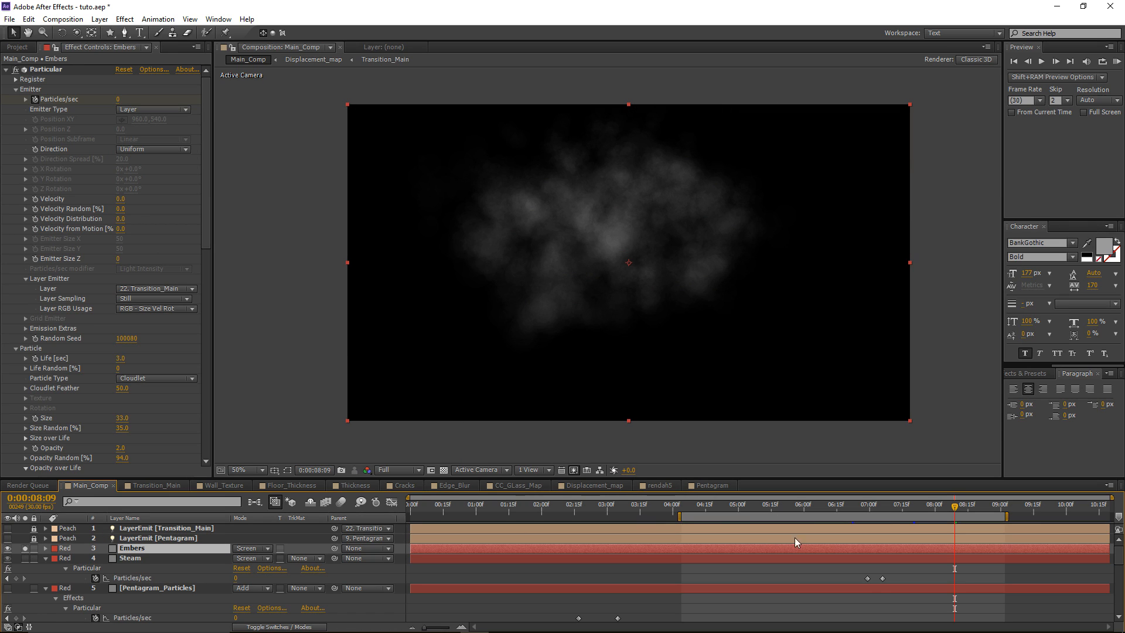
Remove the Particles/sec keyframes from the Embers layer at 0:00:06:29 and set a constant rate of 500
key("u")
left_click_drag(944, 509, 868, 510)
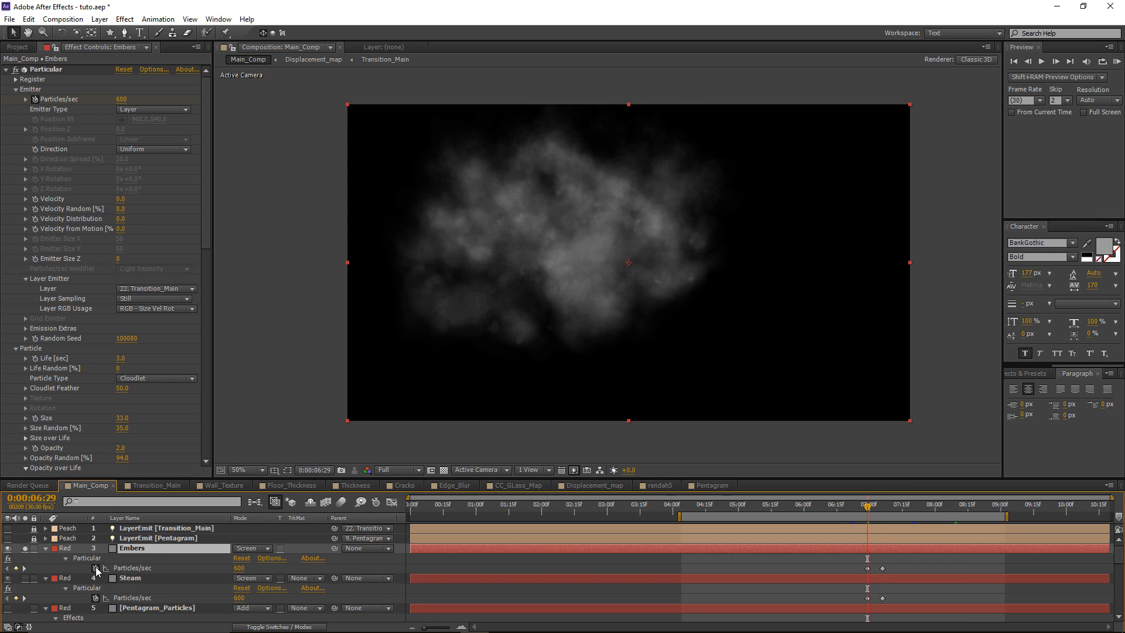
left_click(95, 568)
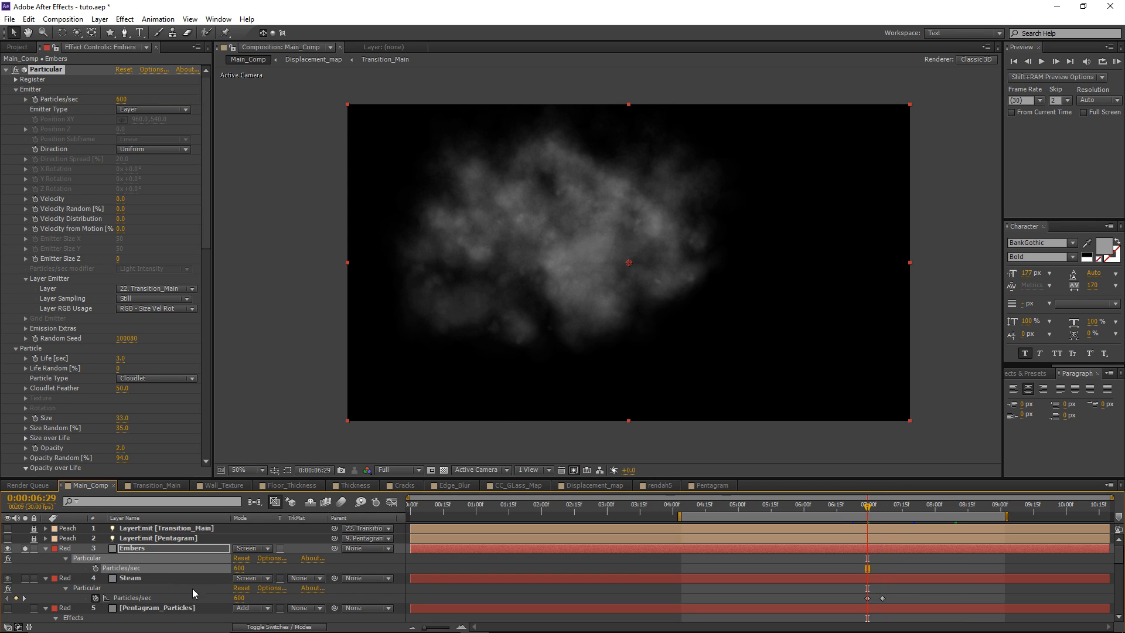
left_click(239, 570)
type("500")
key("Return")
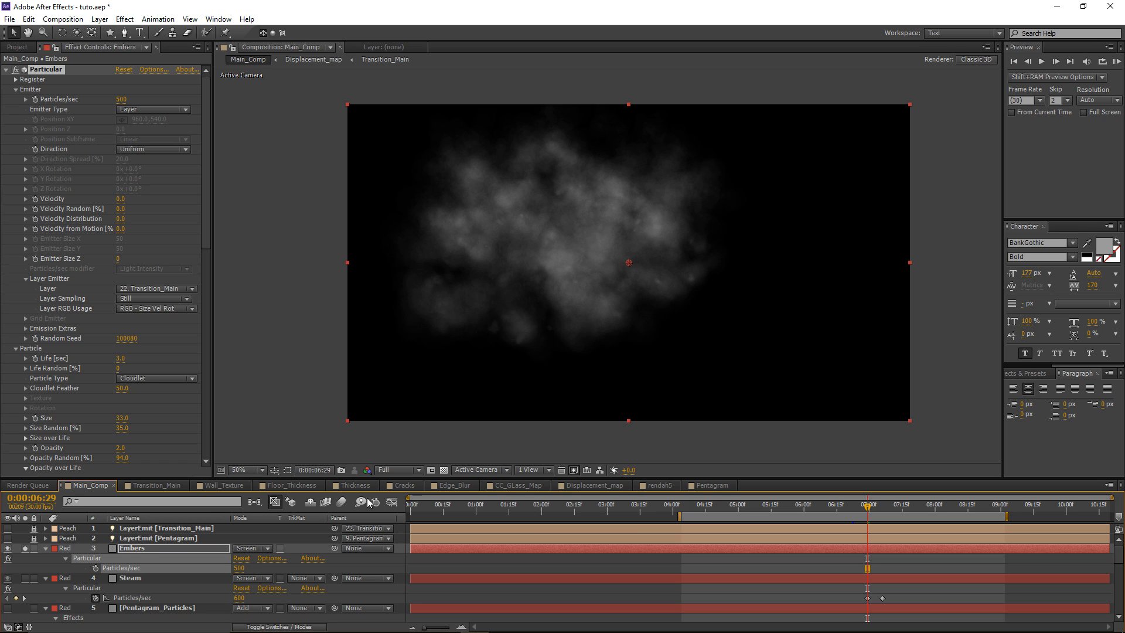
Change the Embers particle type to Sphere with opacity 100 and size 2
left_click(144, 379)
left_click(156, 391)
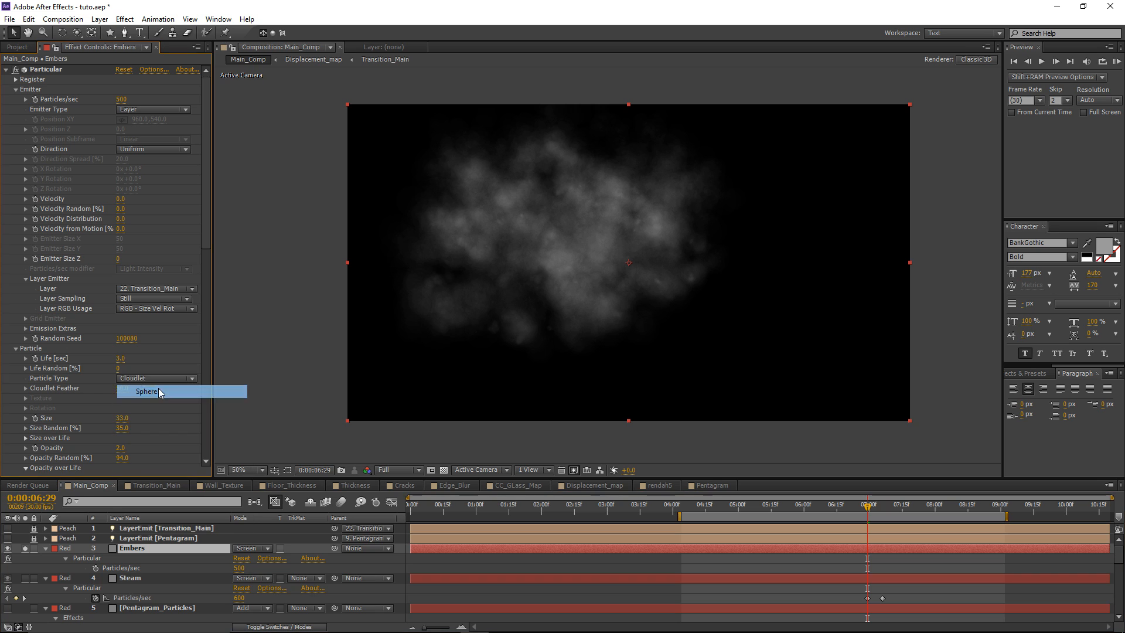
left_click(124, 448)
type("100")
key("Return")
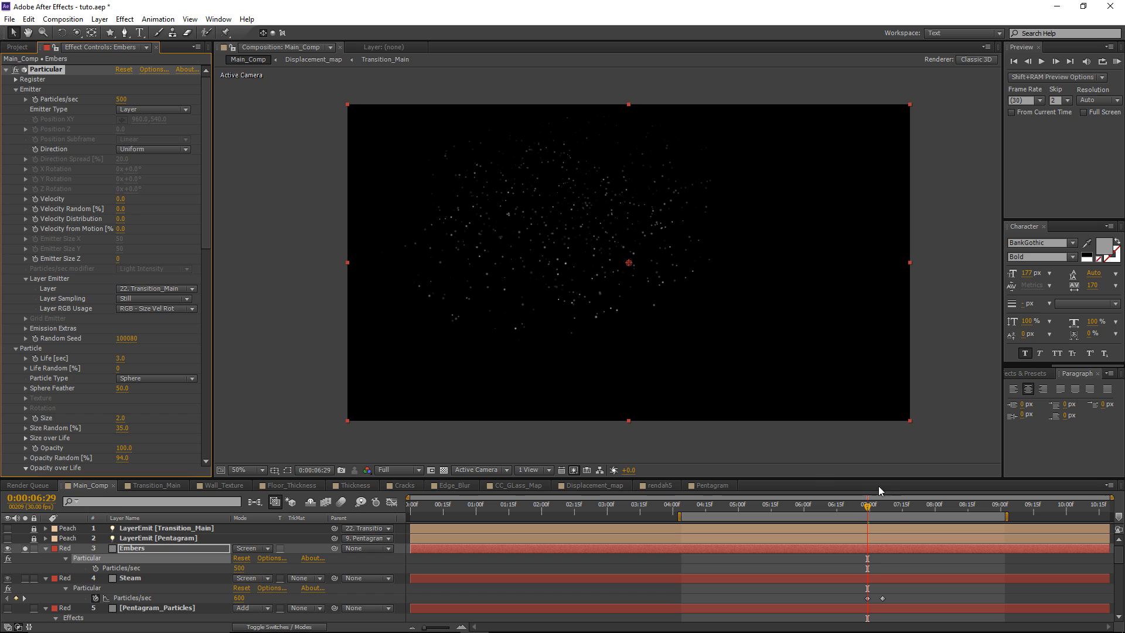
At 0:00:08:18, turn on Motion Blur in the Embers particle rendering settings and set its Shutter Angle to 884
left_click_drag(872, 511, 980, 511)
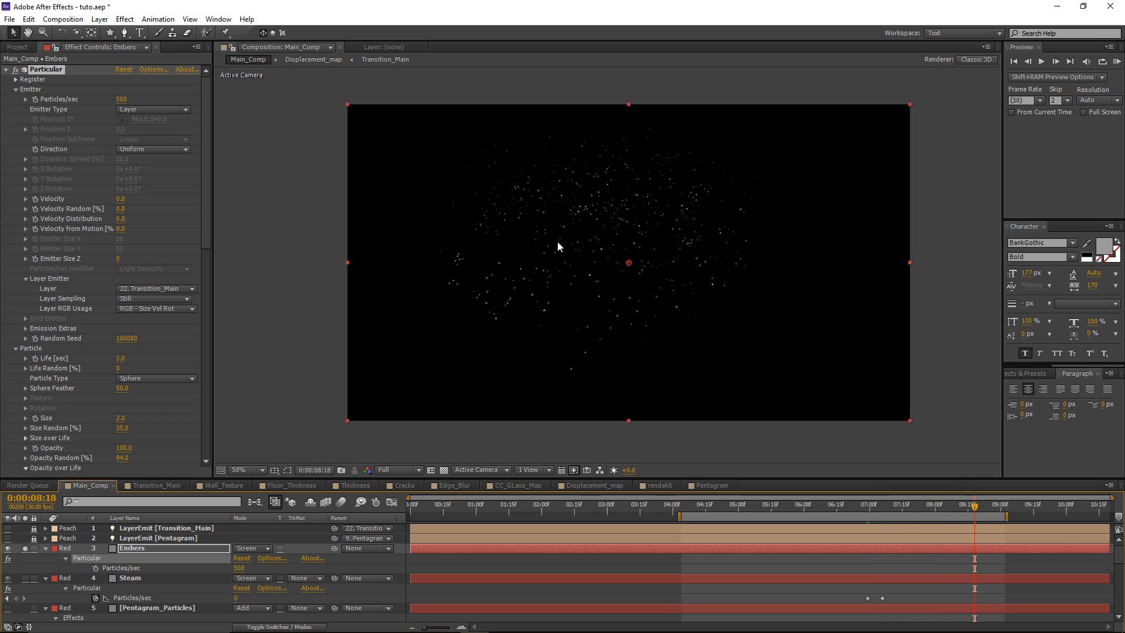
scroll(83, 275, "down", 15)
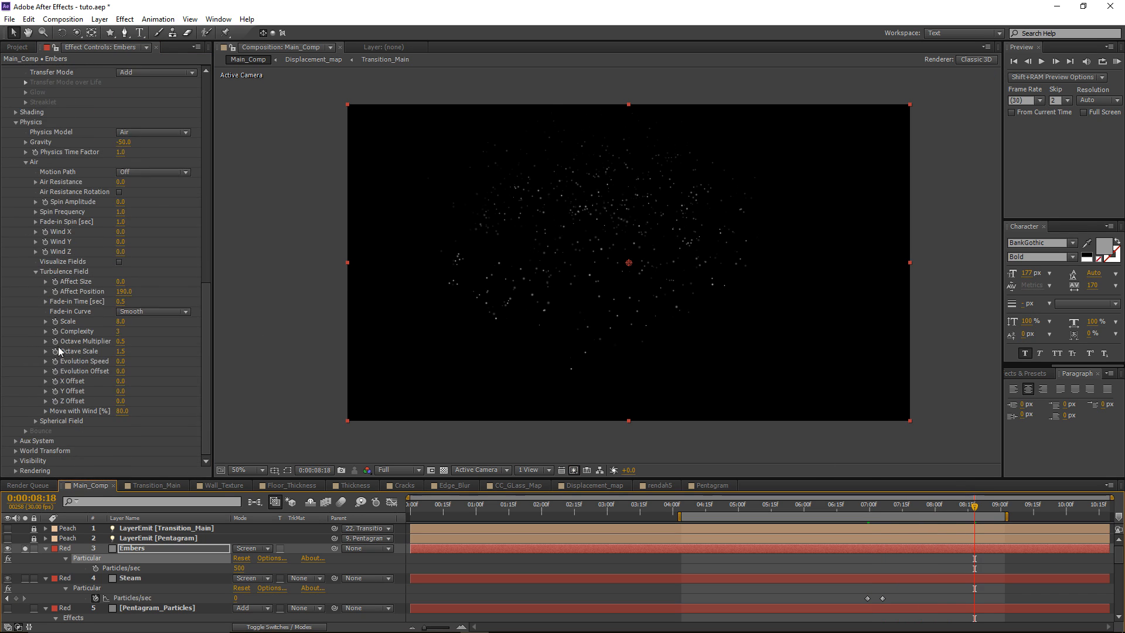
left_click(16, 471)
scroll(20, 470, "down", 5)
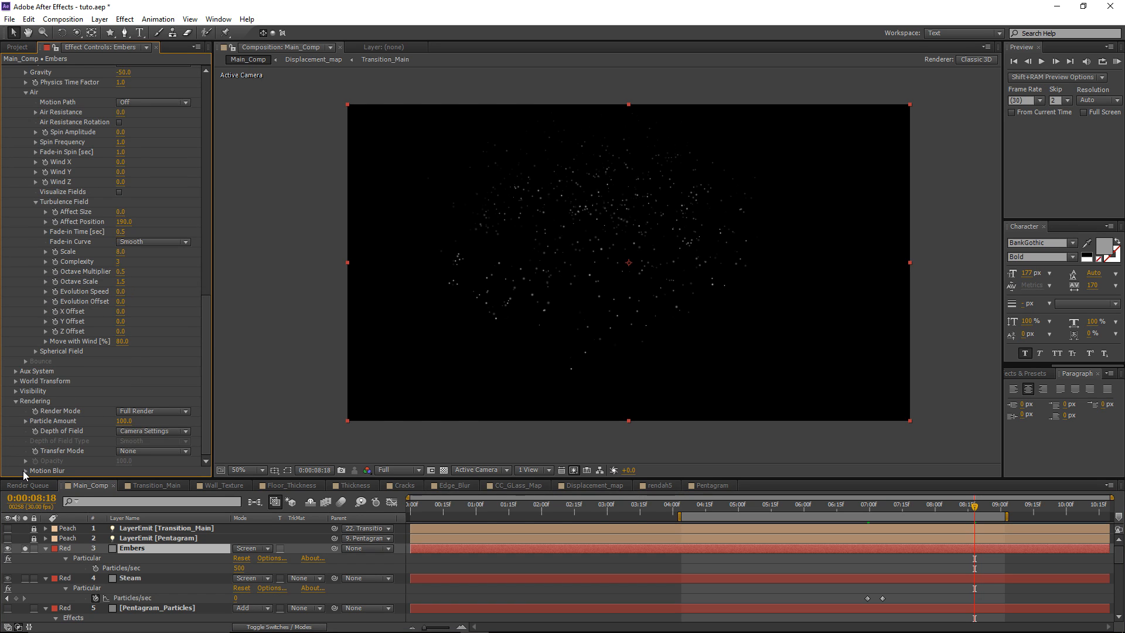
left_click(148, 401)
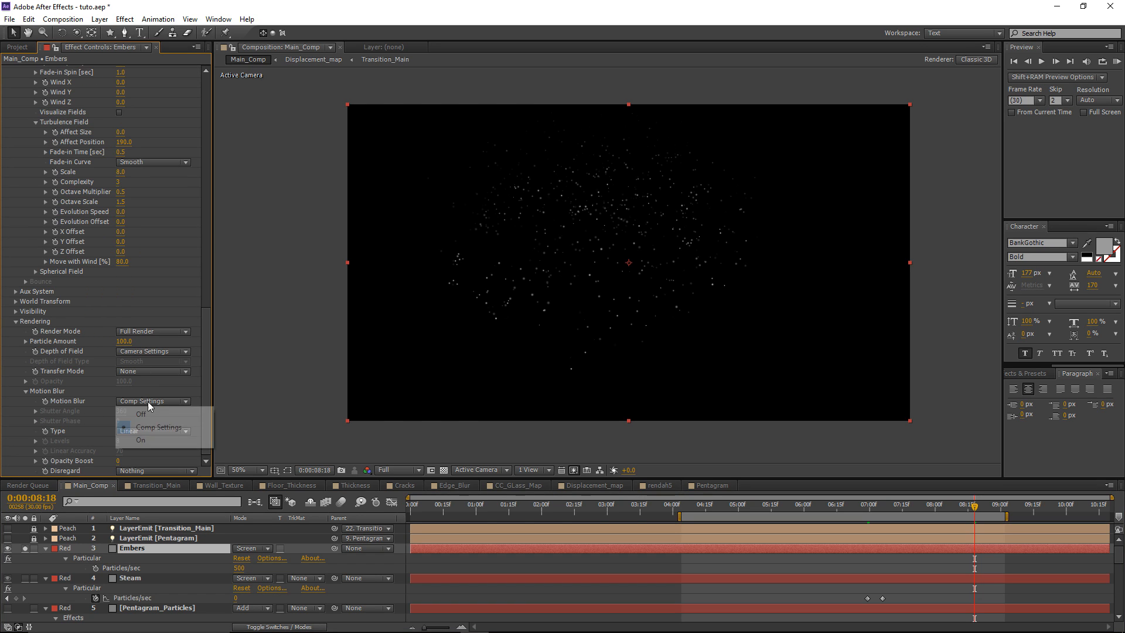
left_click(159, 436)
left_click_drag(121, 416, 162, 415)
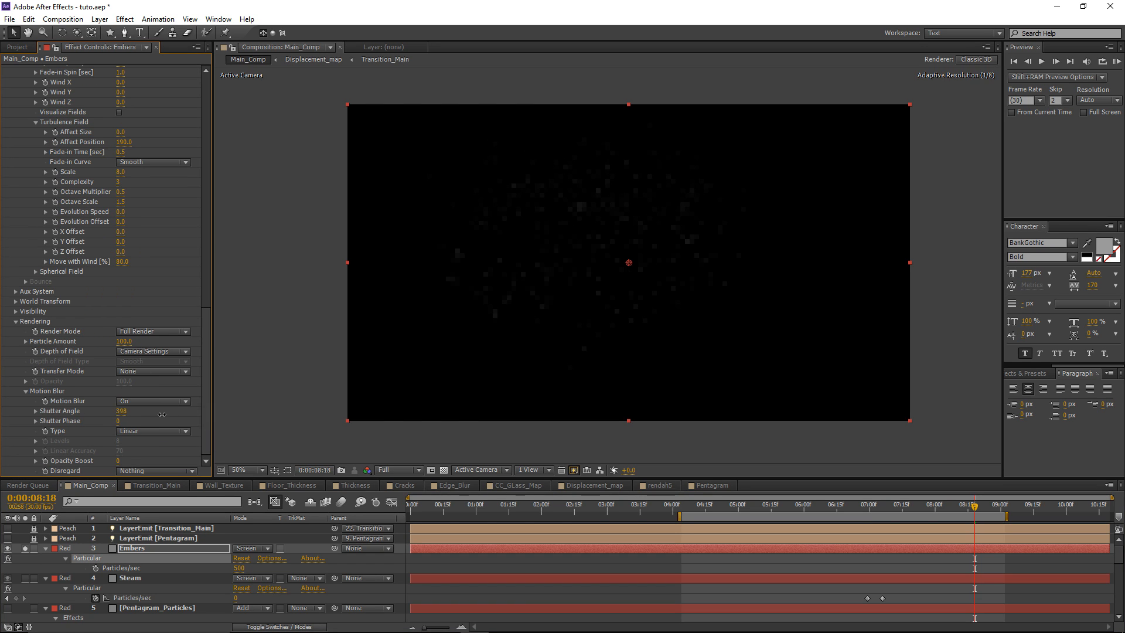
left_click_drag(253, 412, 279, 415)
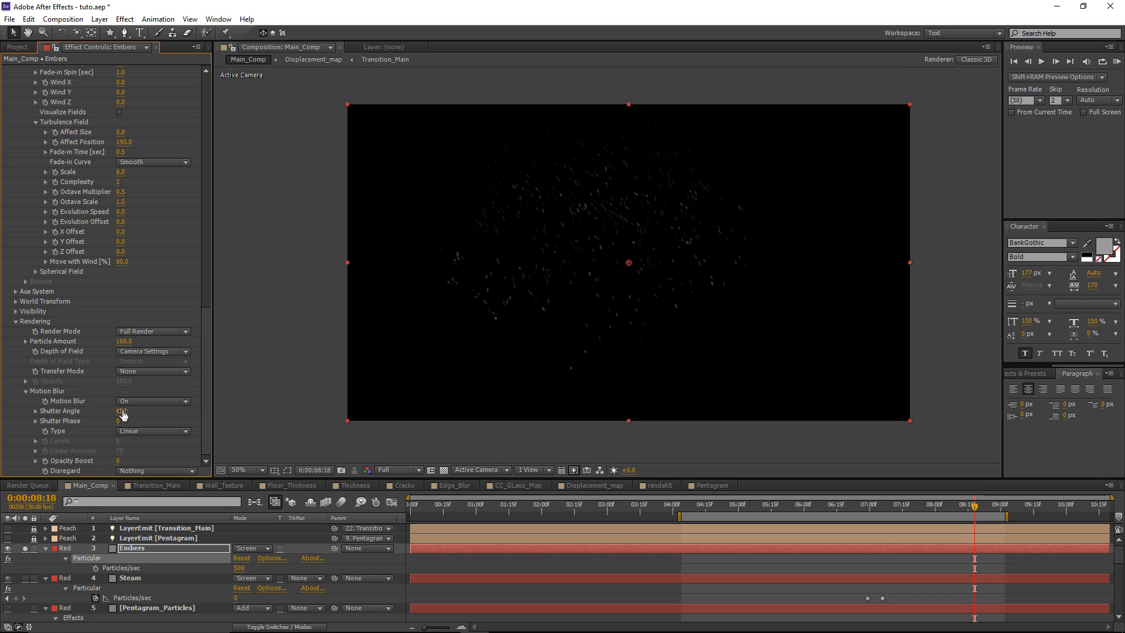
Change the Embers particle color to a saturated orange
scroll(159, 327, "up", 12)
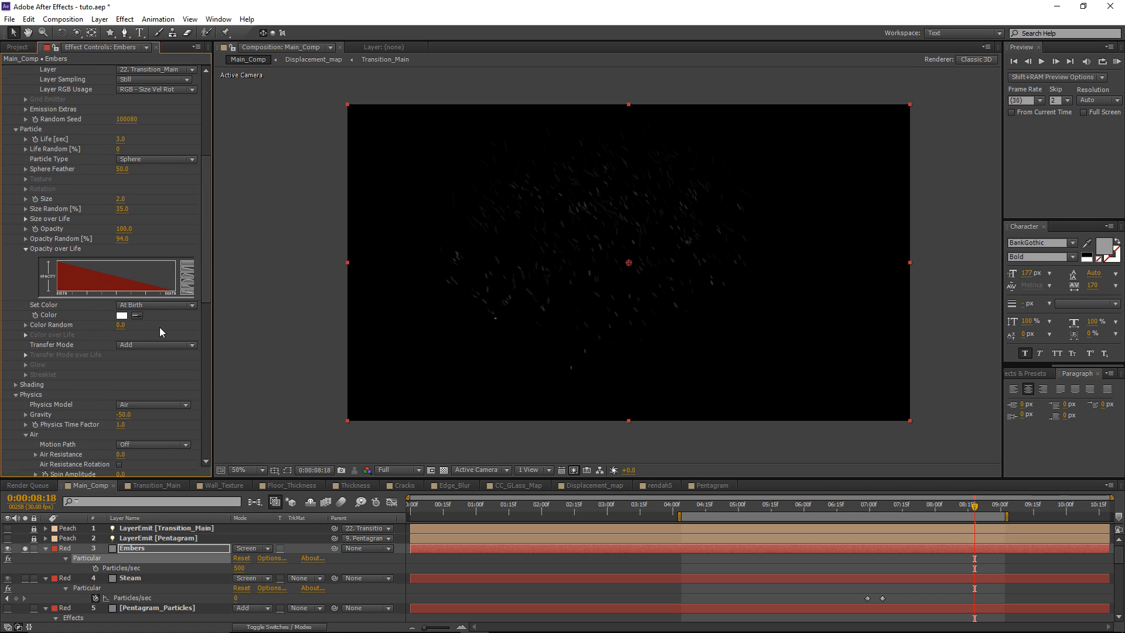
scroll(143, 261, "up", 2)
left_click(123, 368)
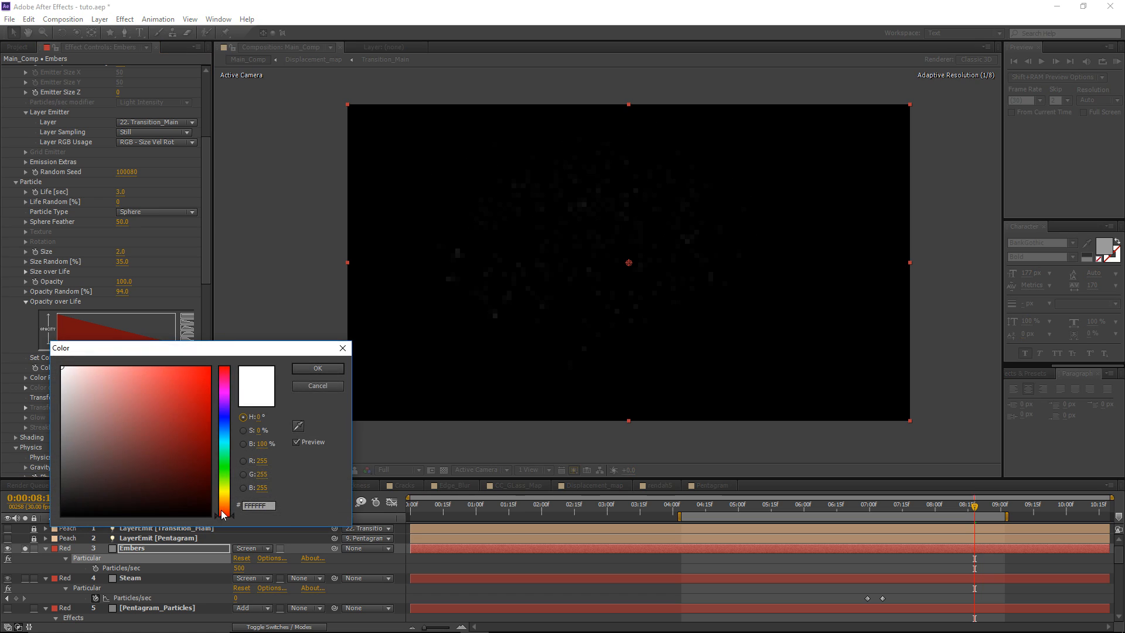
left_click_drag(222, 514, 223, 505)
left_click(210, 367)
left_click(317, 368)
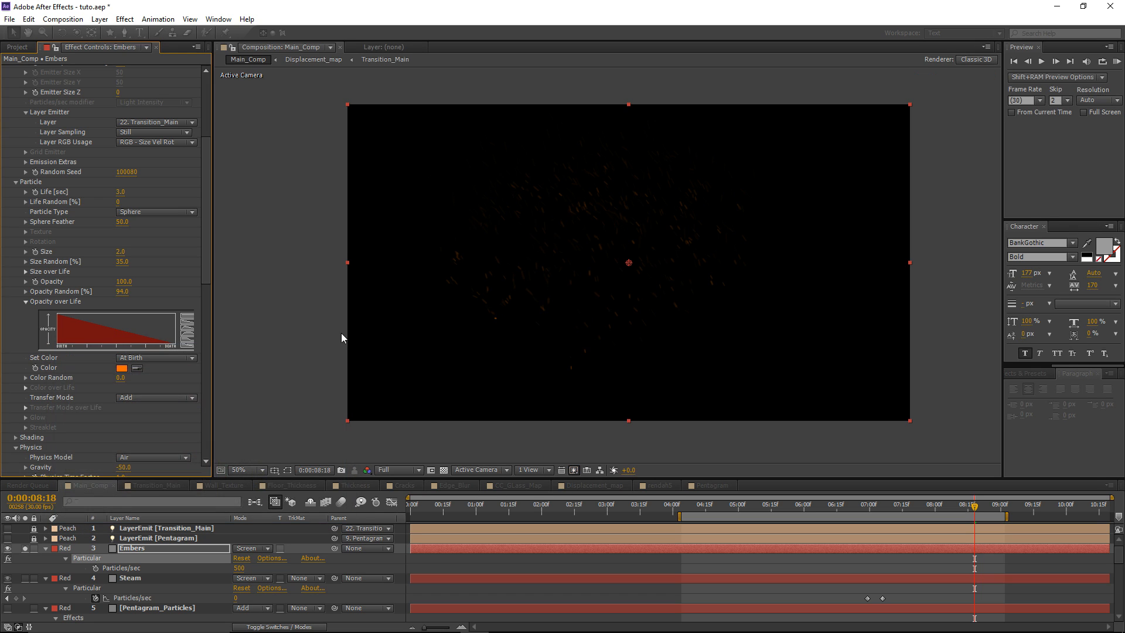
Add a Glow effect to Embers, duplicate it, and set the second glow's threshold to 27.1% and radius to 59
left_click(124, 20)
mouse_move(174, 308)
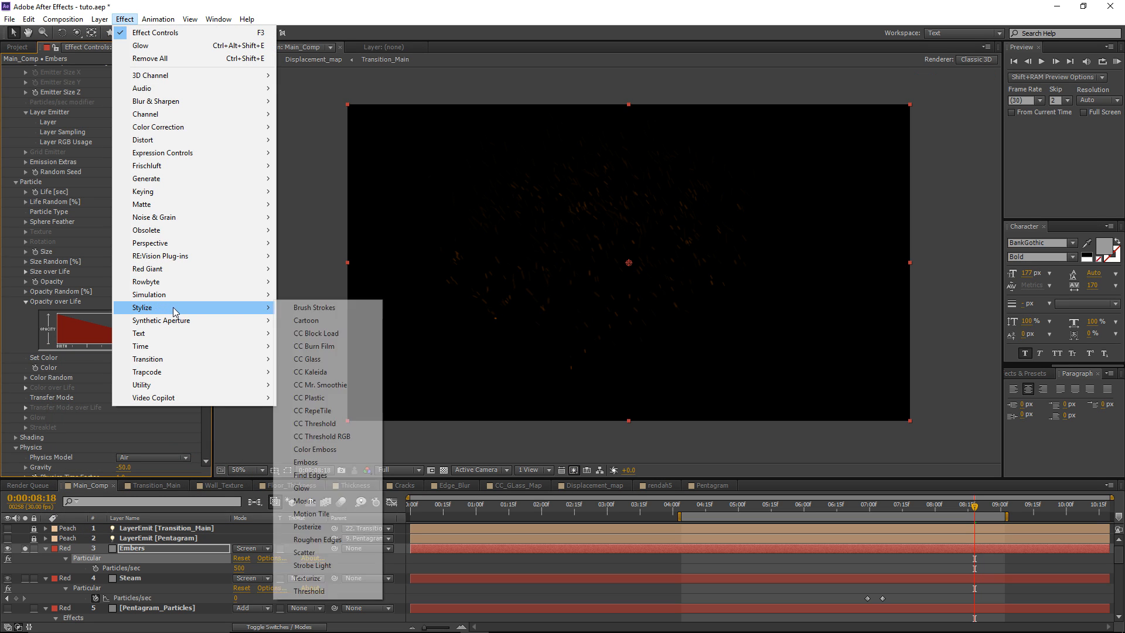
left_click(328, 489)
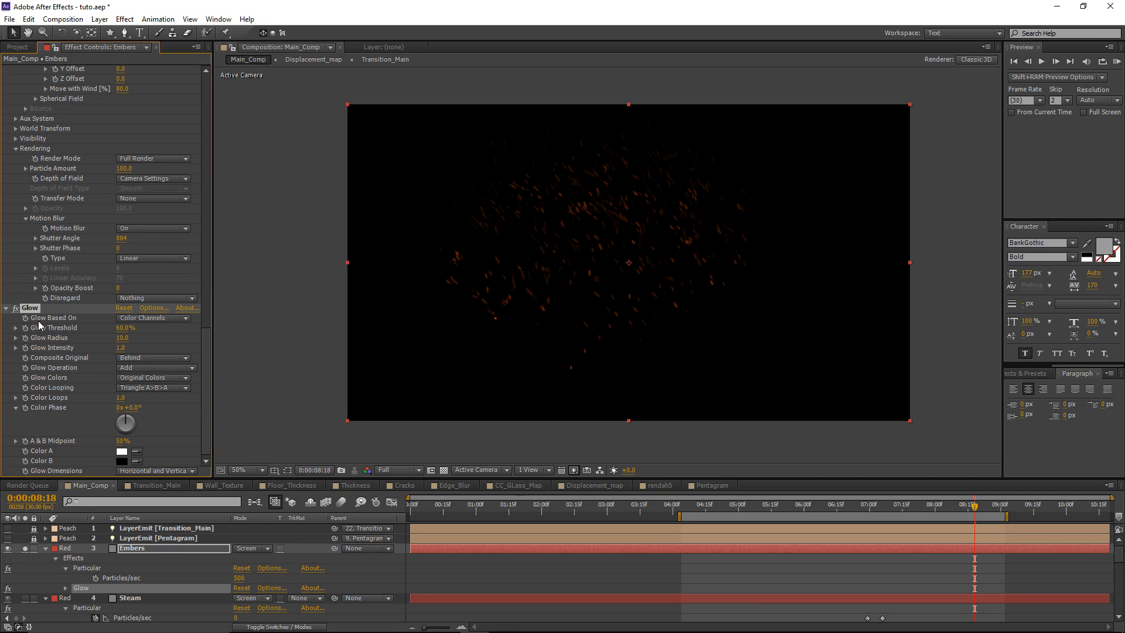
key("ctrl+d")
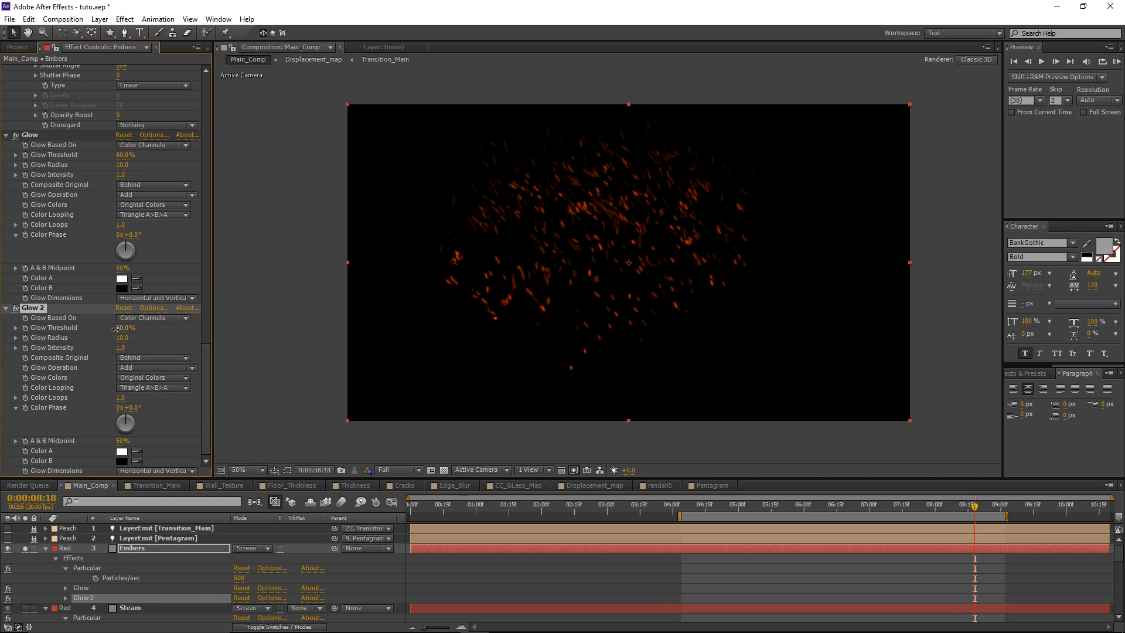
left_click_drag(121, 328, 151, 334)
Set the Embers layer's blending mode to Add and unsolo it
left_click(171, 548)
left_click(249, 548)
left_click(259, 154)
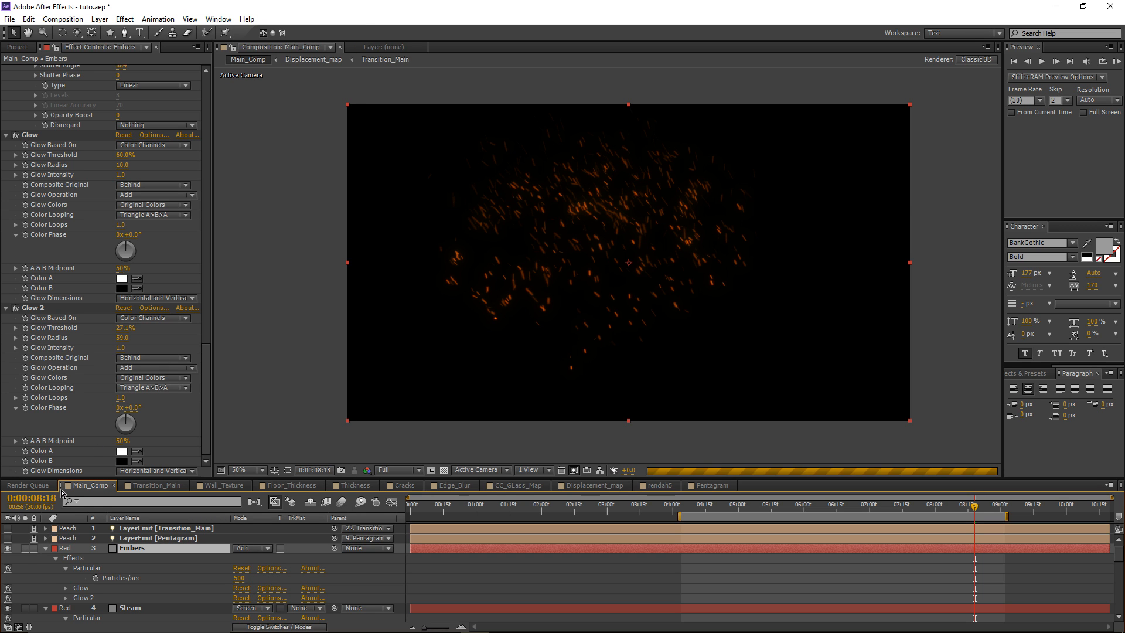
Reduce the Embers Particles/sec value, trying 100 and settling on 150
scroll(101, 299, "up", 15)
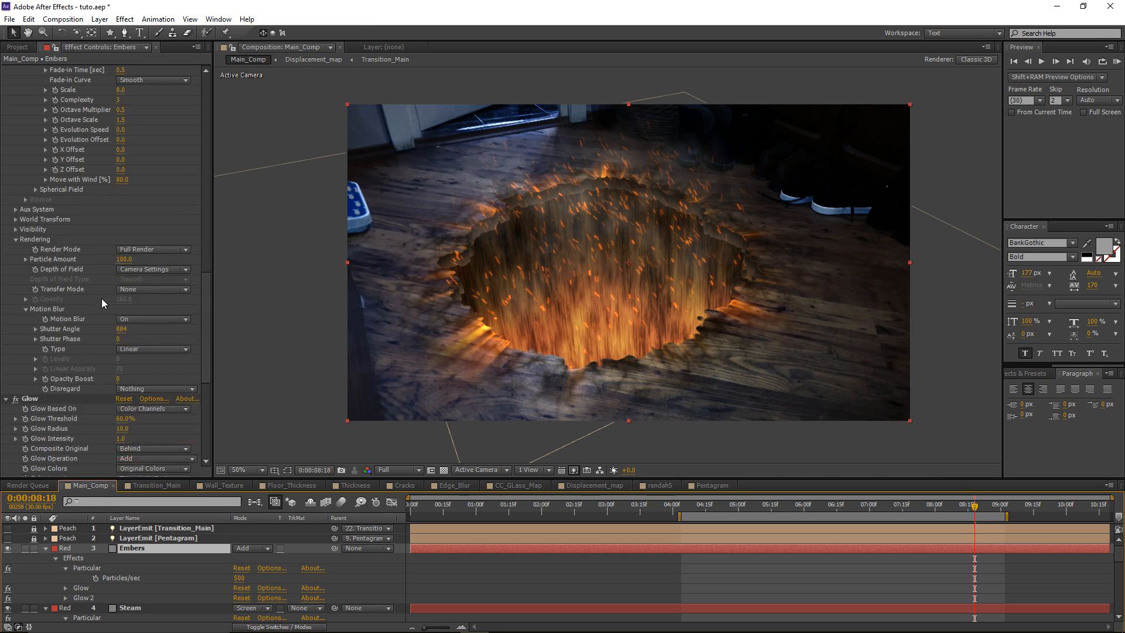
scroll(90, 273, "up", 1)
left_click(124, 99)
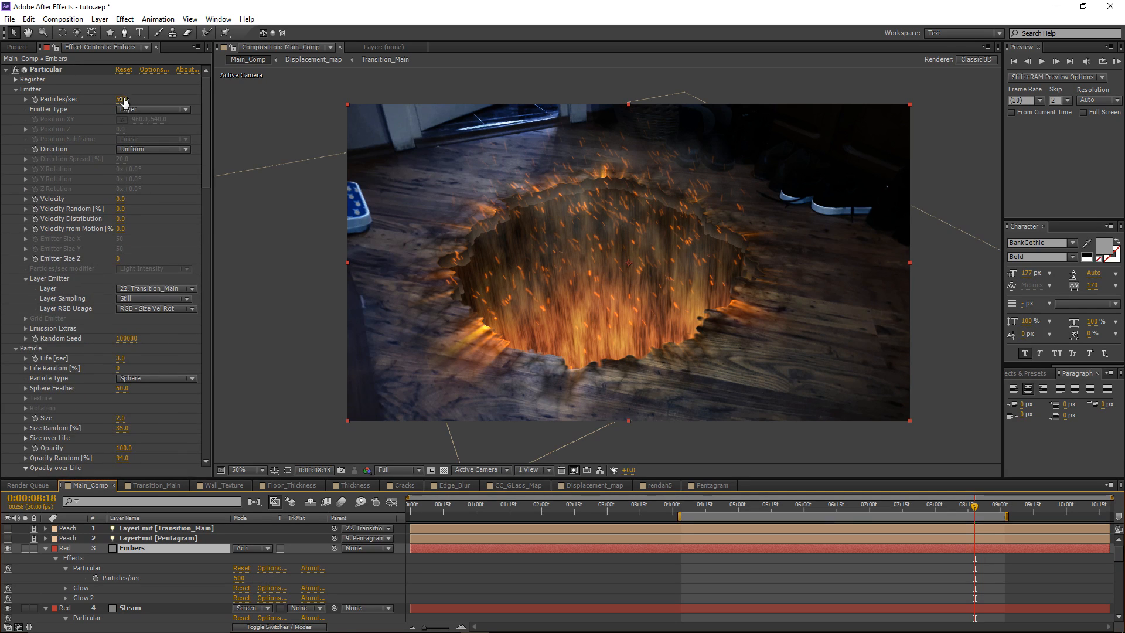
type("100")
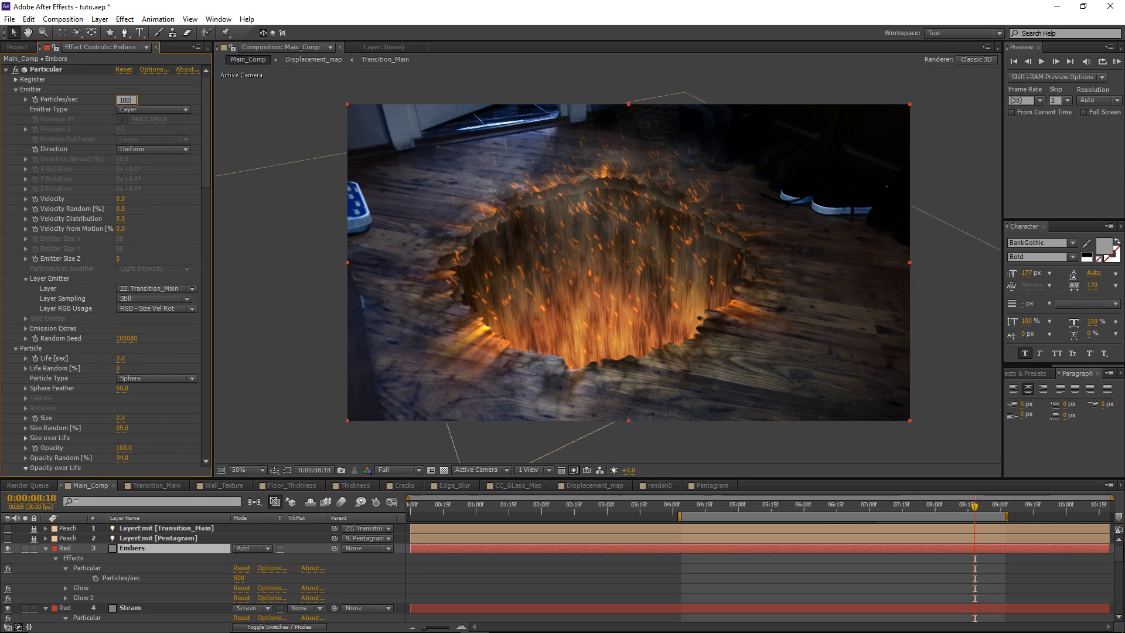
key("Return")
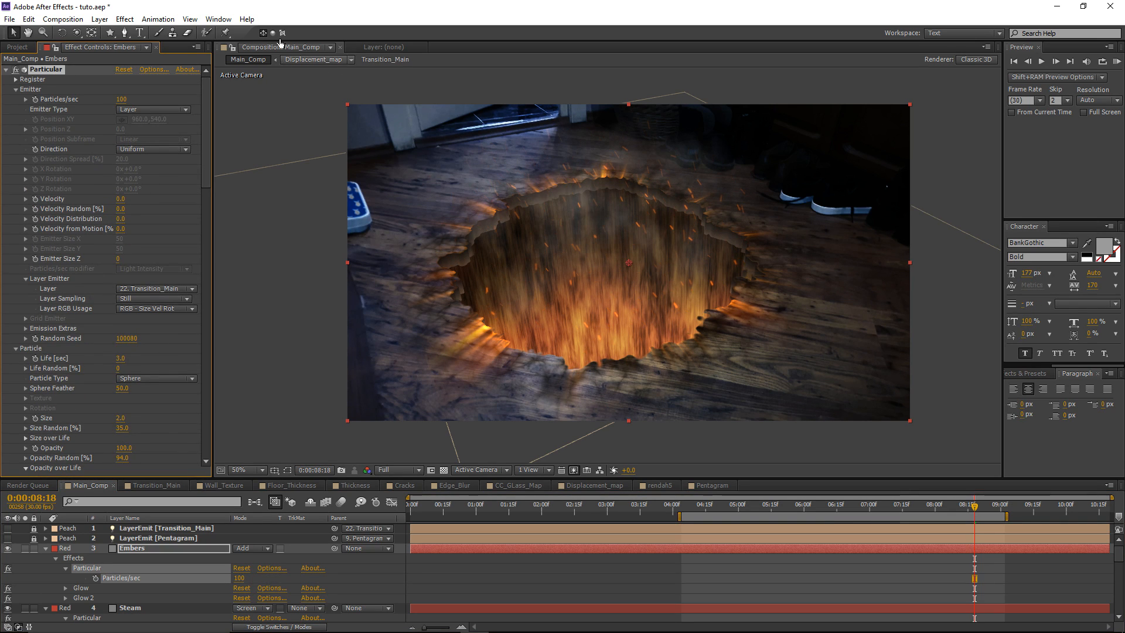
left_click(125, 100)
type("150")
key("Return")
Set the Embers particle size to 1.2
scroll(51, 260, "down", 5)
left_click(120, 287)
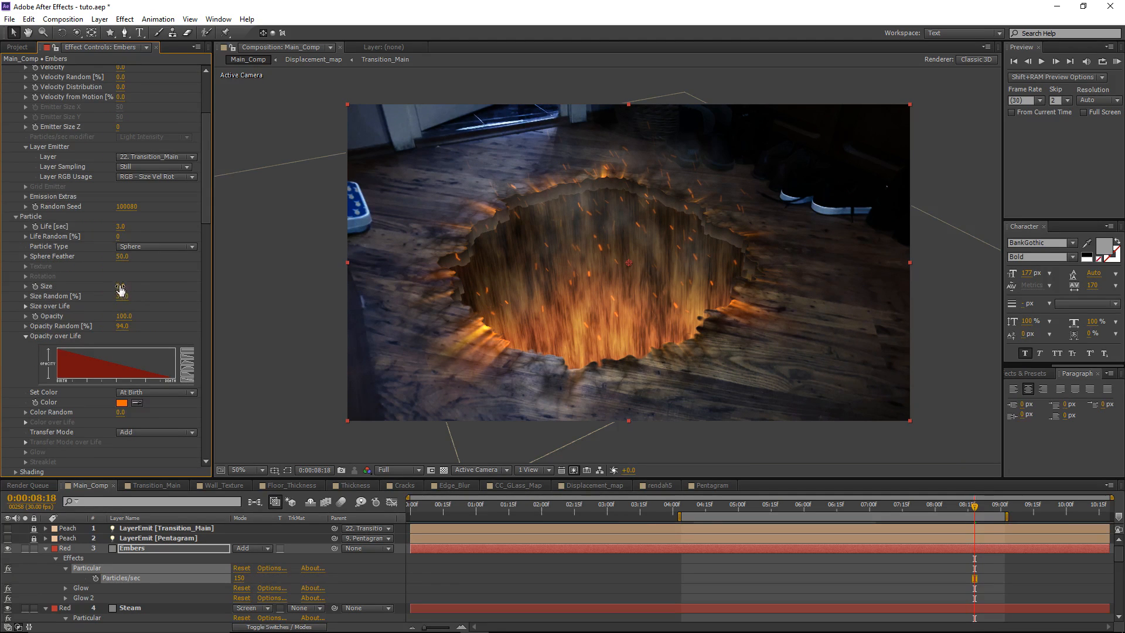
type("1.2")
key("Return")
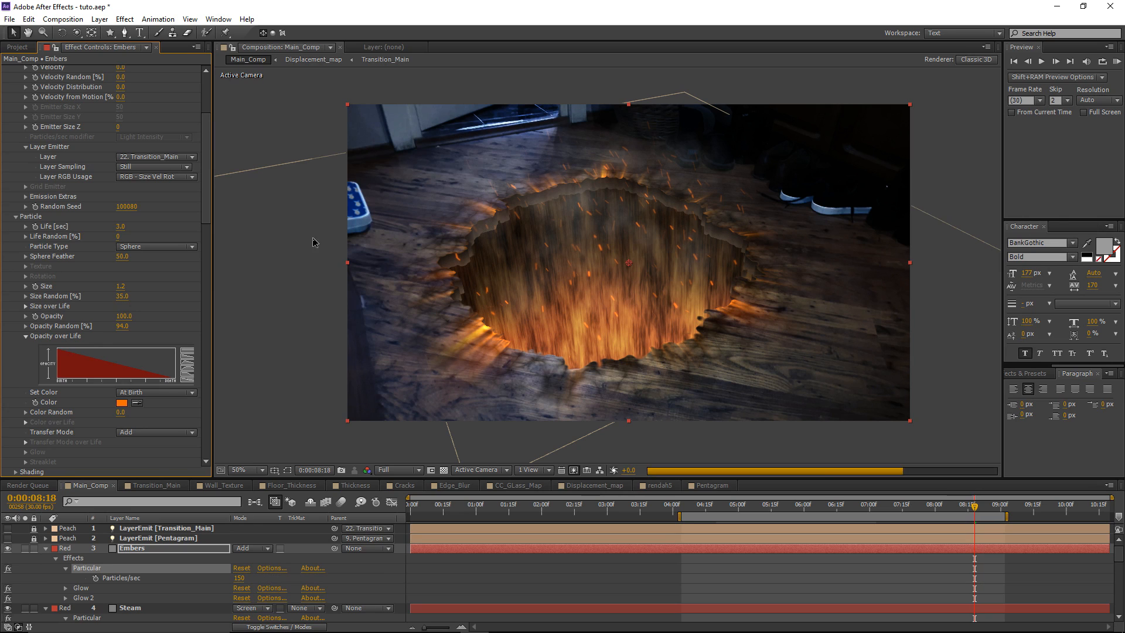
Duplicate the Embers layer, check the fire at 0:00:08:14, and collapse the original Embers layer's properties
left_click(174, 547)
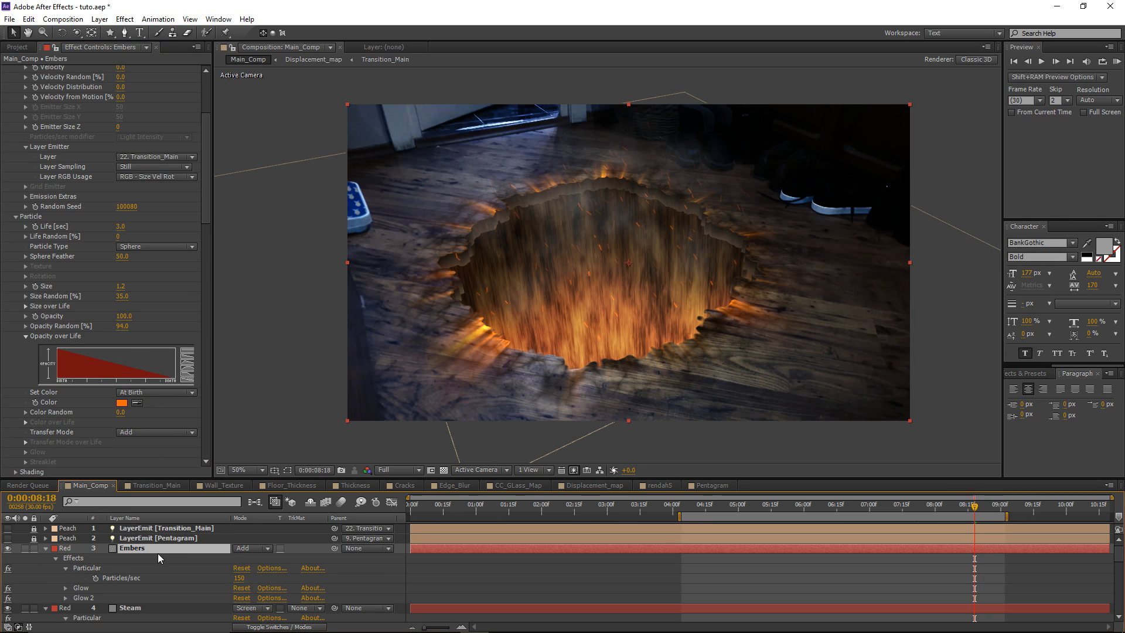
key("ctrl+d")
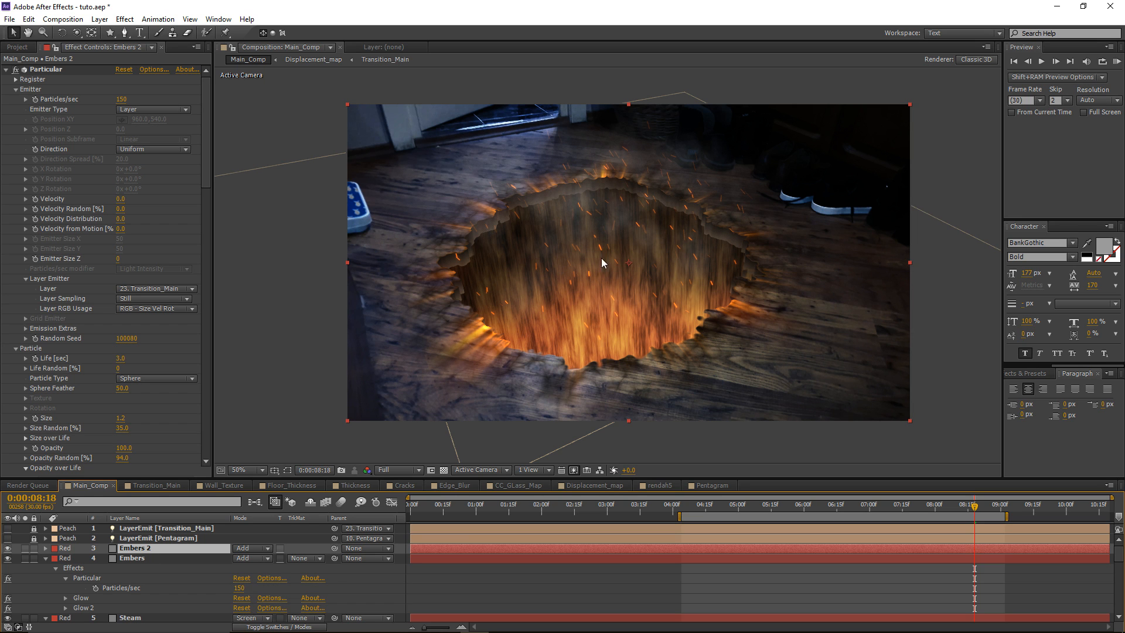
mouse_move(982, 507)
left_mouse_down()
mouse_move(1052, 513)
mouse_move(881, 512)
mouse_move(966, 511)
left_mouse_up()
left_click(47, 558)
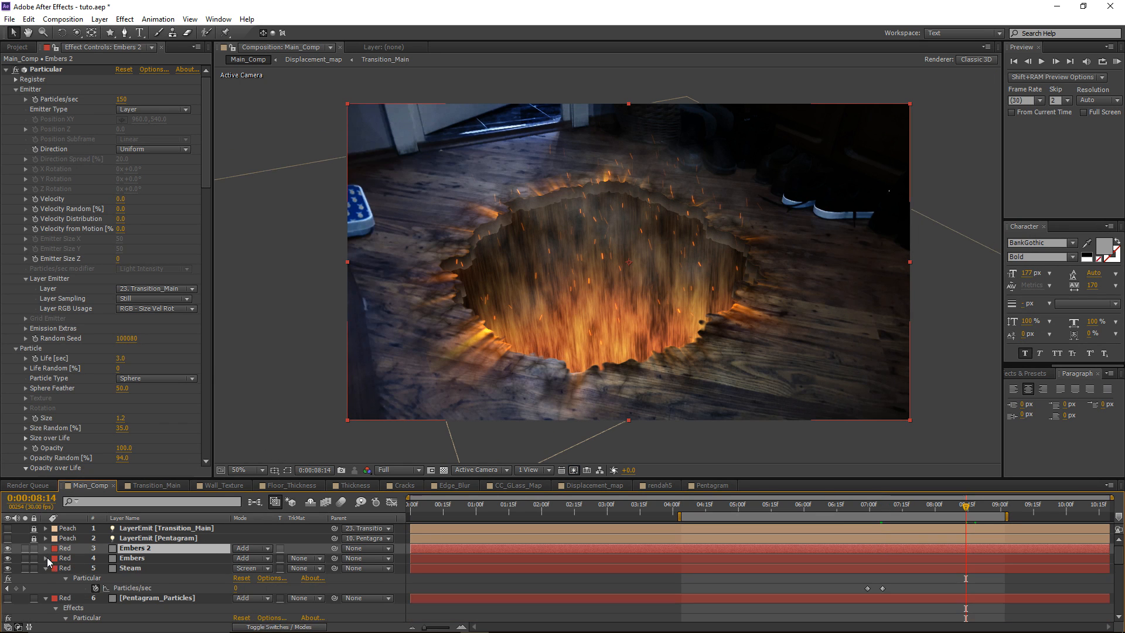
left_click(431, 582)
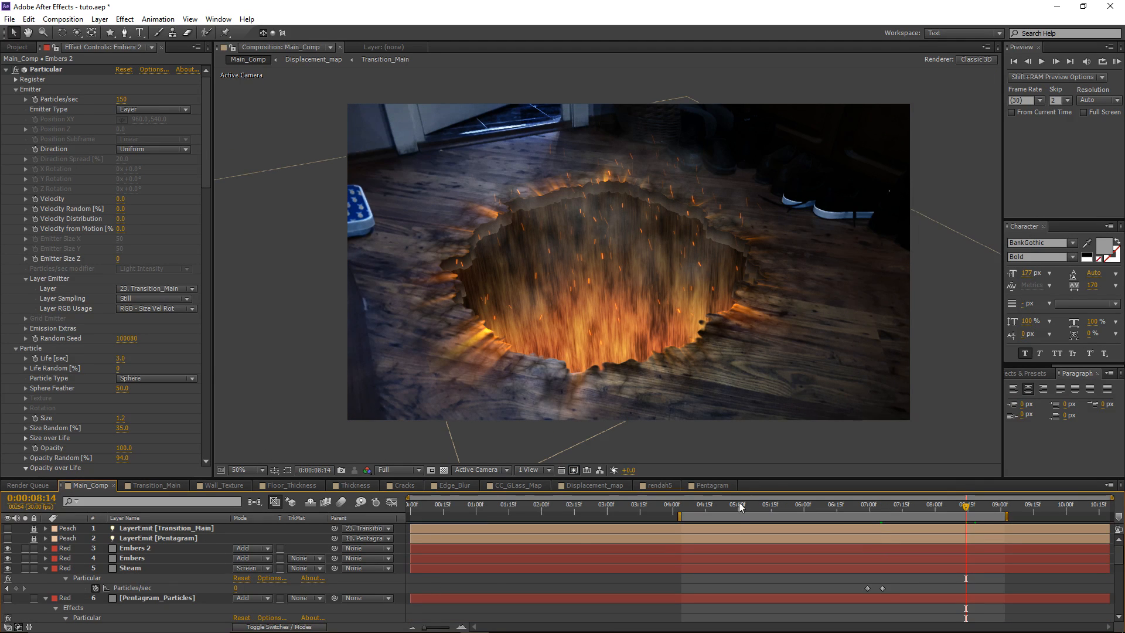
At 0:00:04:27, hide the Embers 2, Embers and Steam layers and reveal the keyframes of Pentagram_Particles
mouse_move(737, 507)
left_mouse_down()
mouse_move(688, 512)
mouse_move(731, 510)
left_mouse_up()
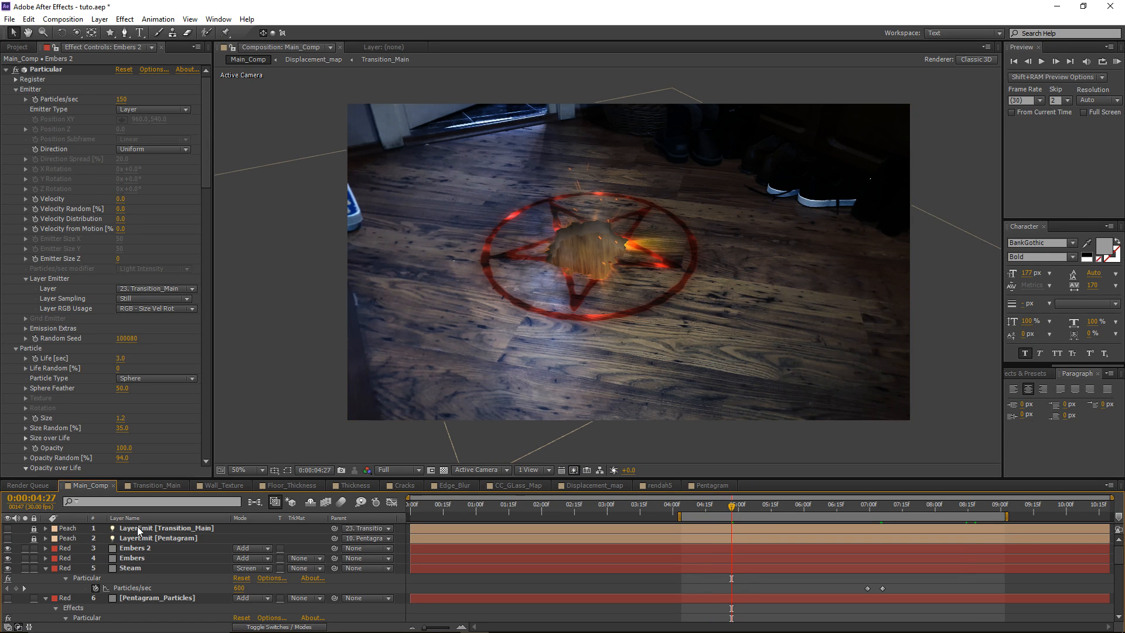
scroll(603, 279, "up", 2)
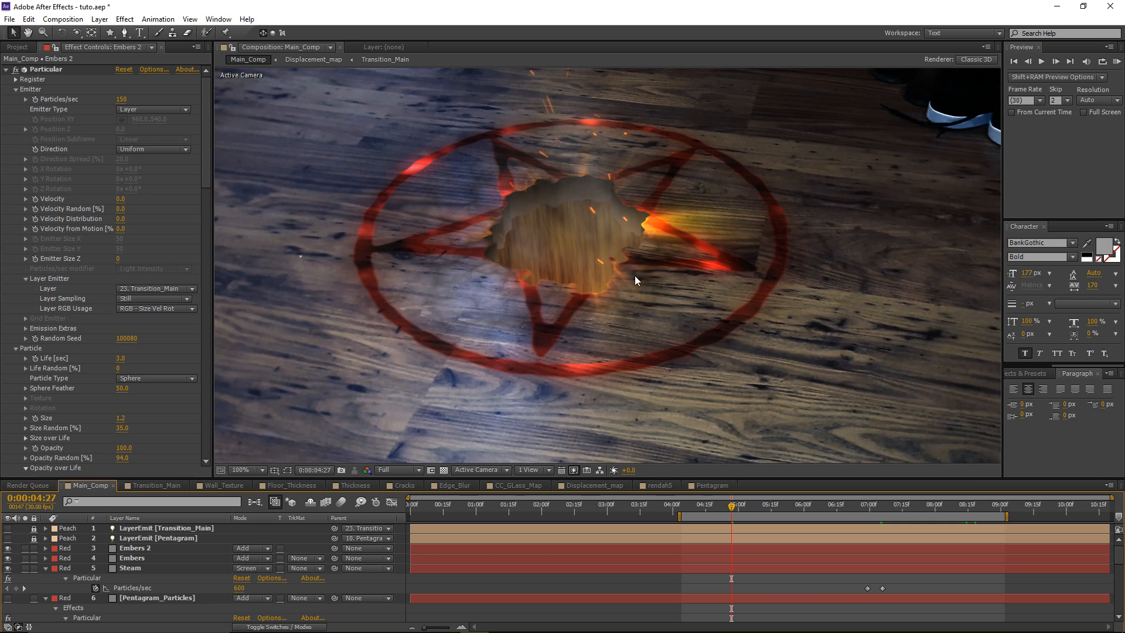
scroll(635, 275, "down", 2)
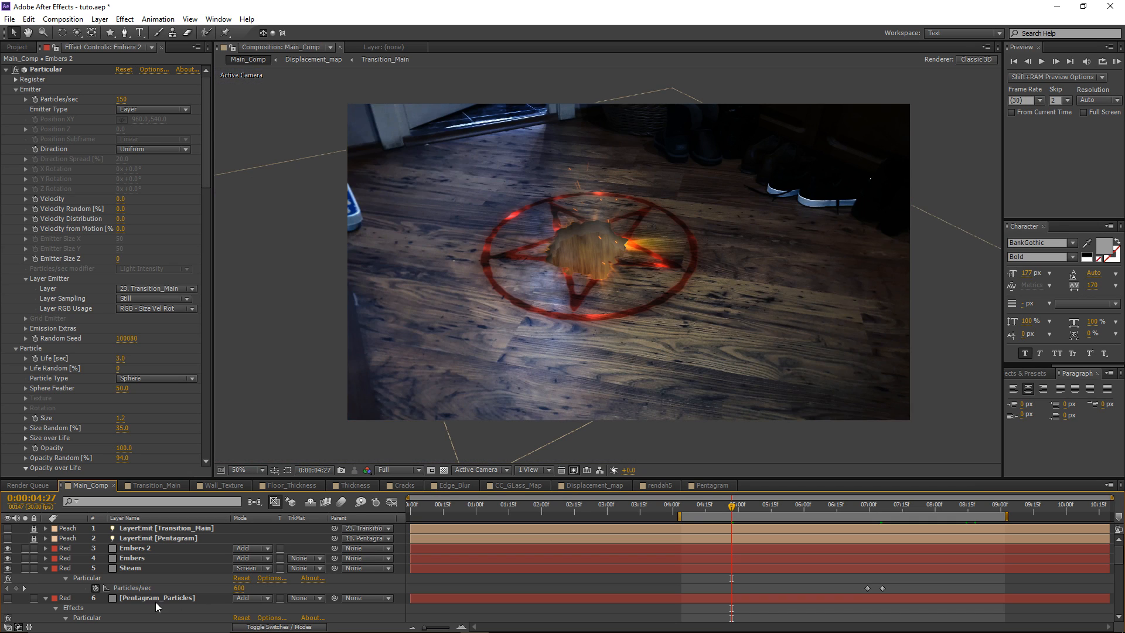
left_click(138, 599)
key("u")
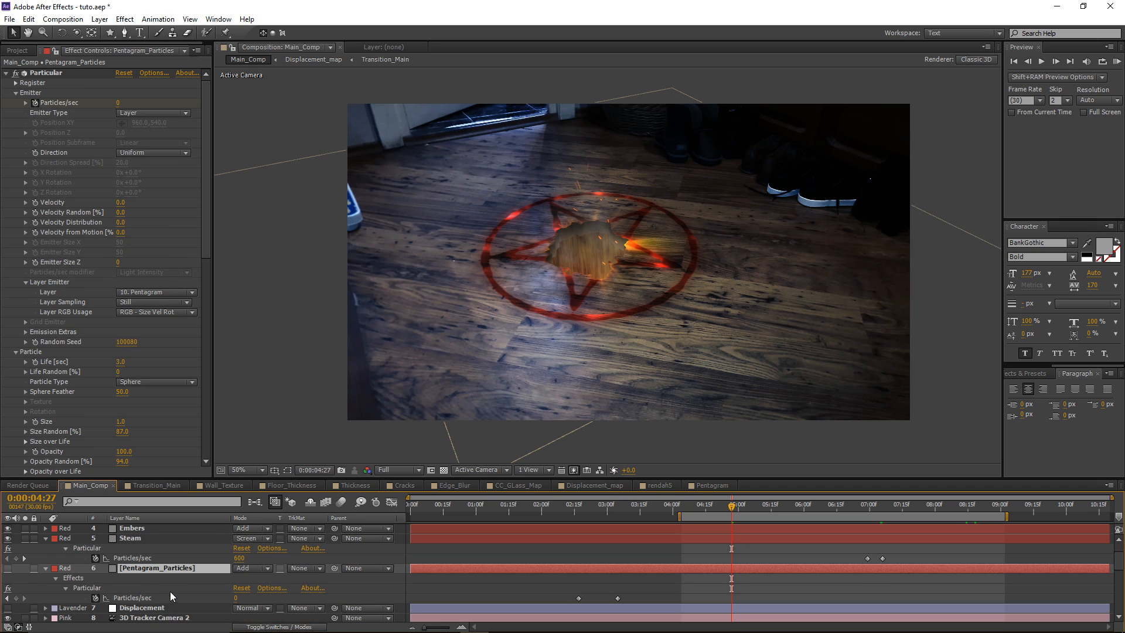
scroll(157, 574, "up", 2)
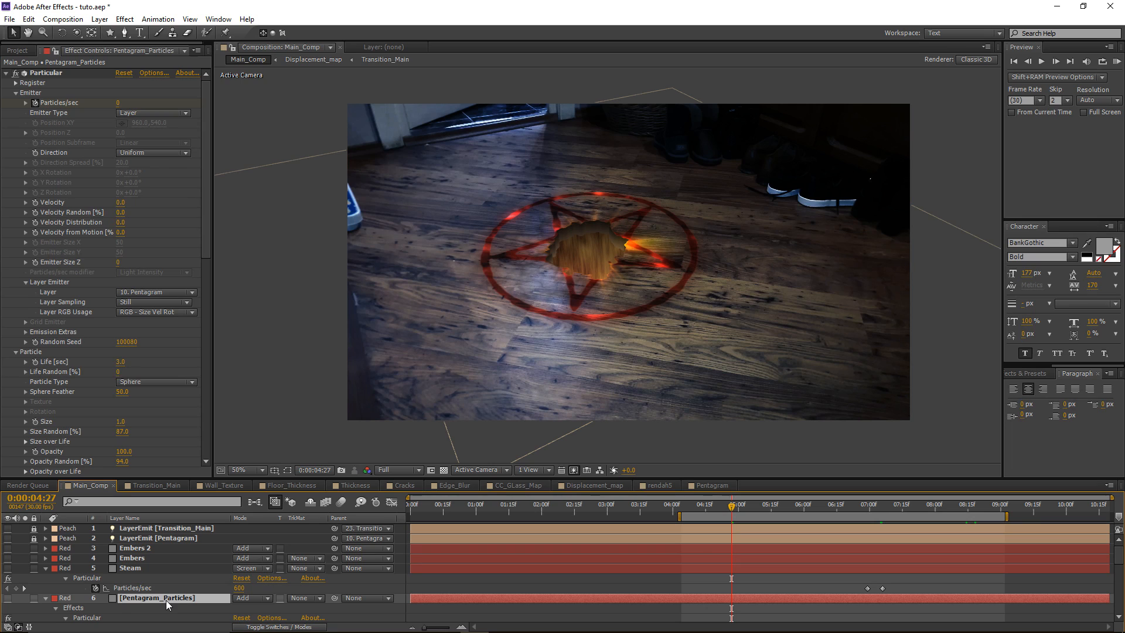
Duplicate the Pentagram_Particles layer above Embers 2, rename the copy Edge_Embers, and solo it
key("ctrl+d")
left_click_drag(167, 600, 148, 544)
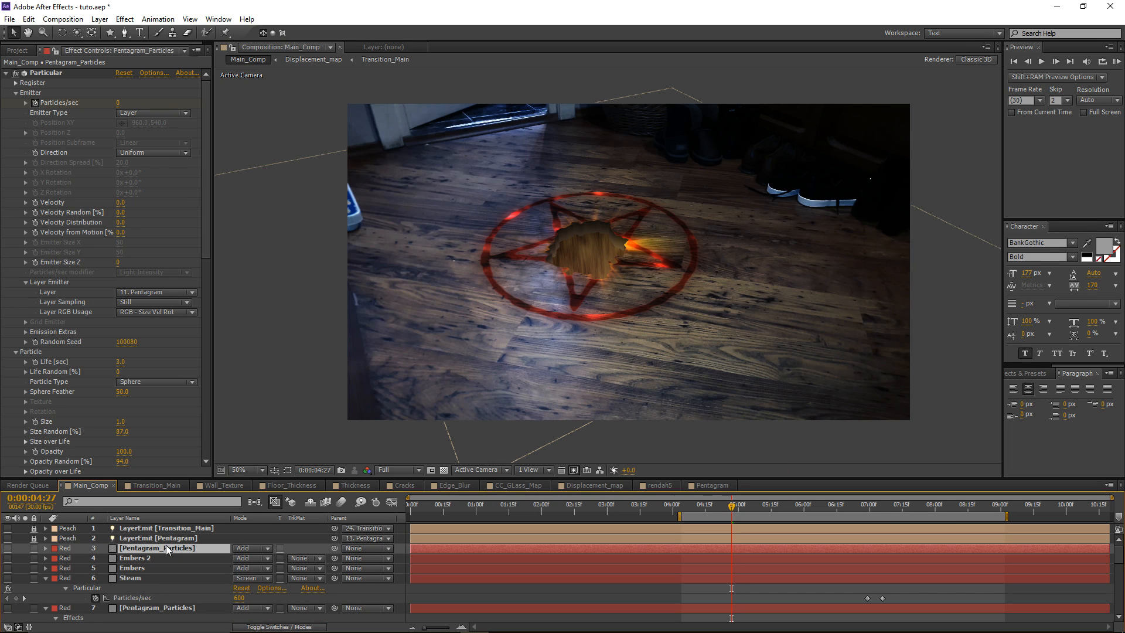
key("Return")
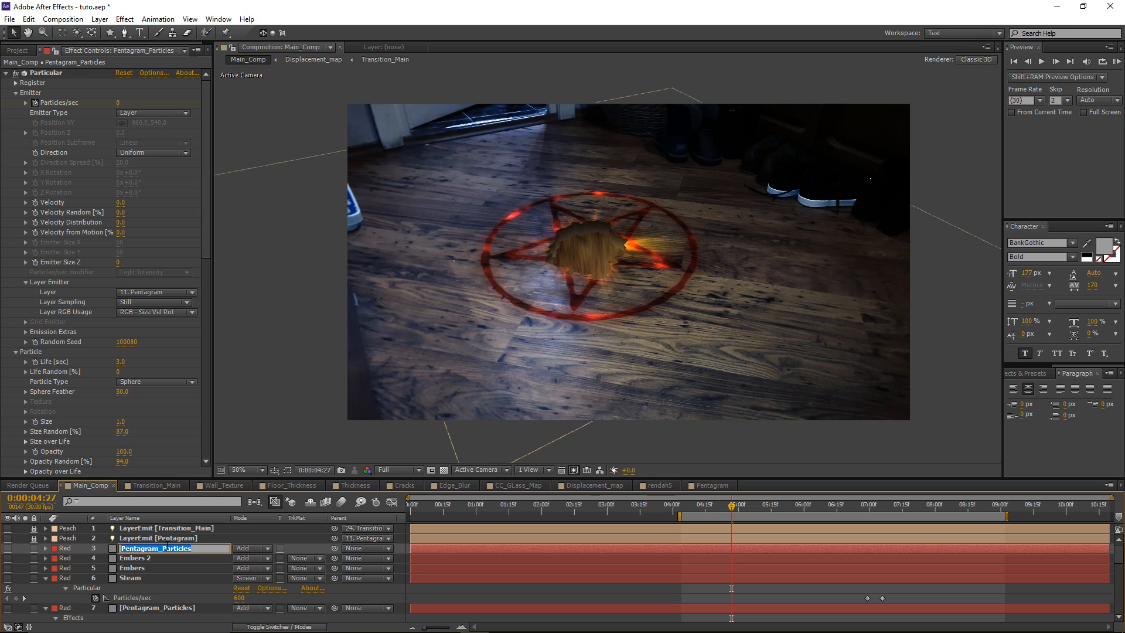
type("Edge_Embers")
key("Return")
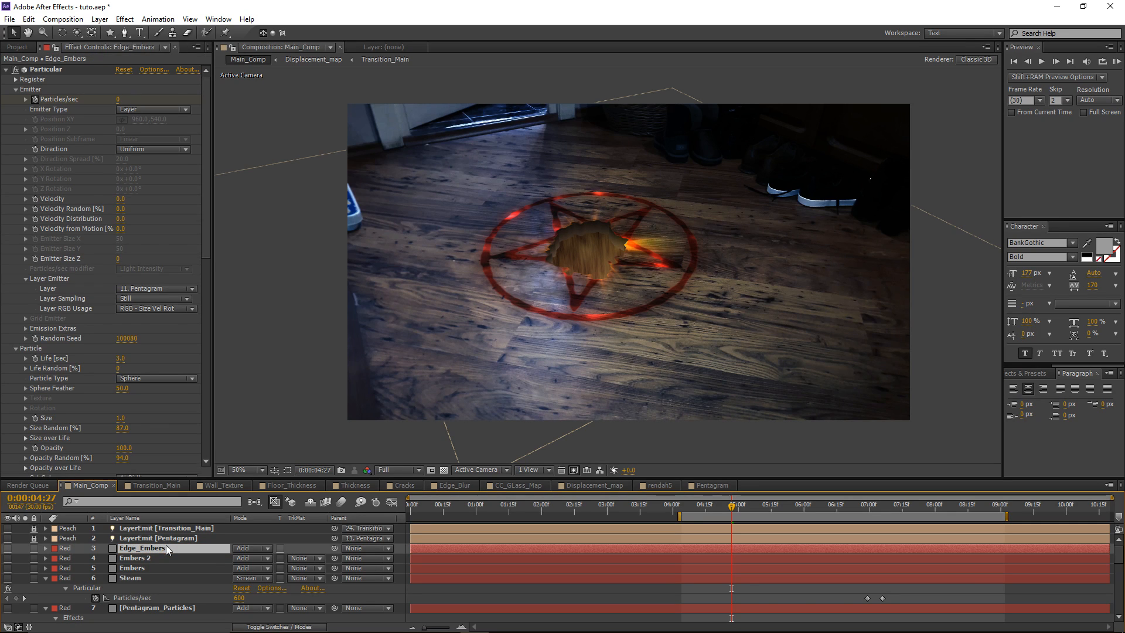
left_click(24, 548)
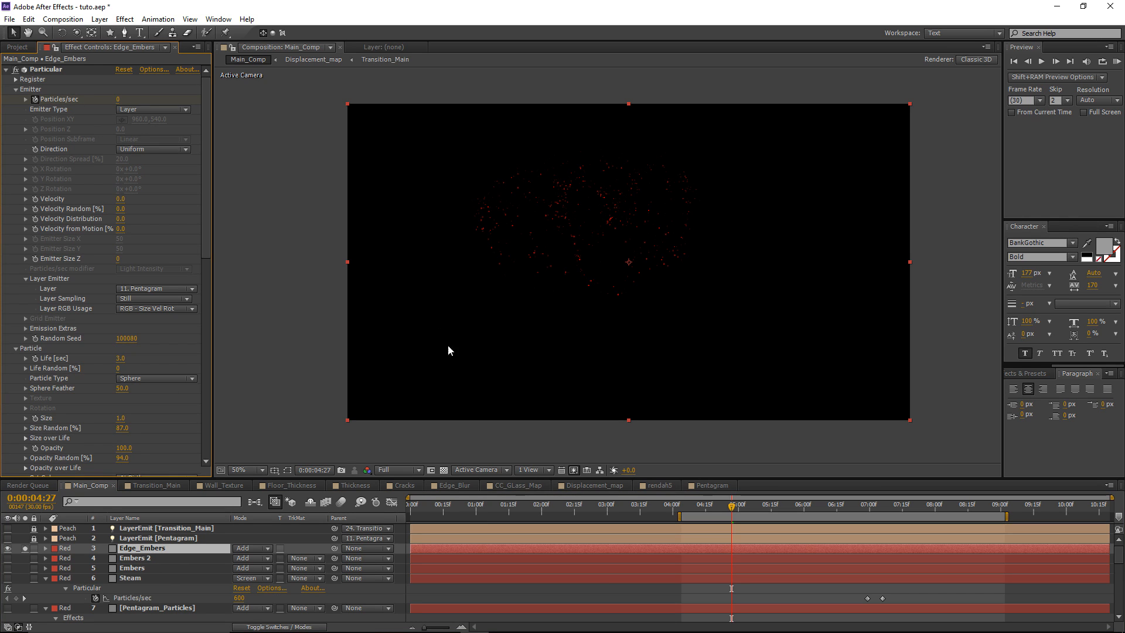
left_click(571, 588)
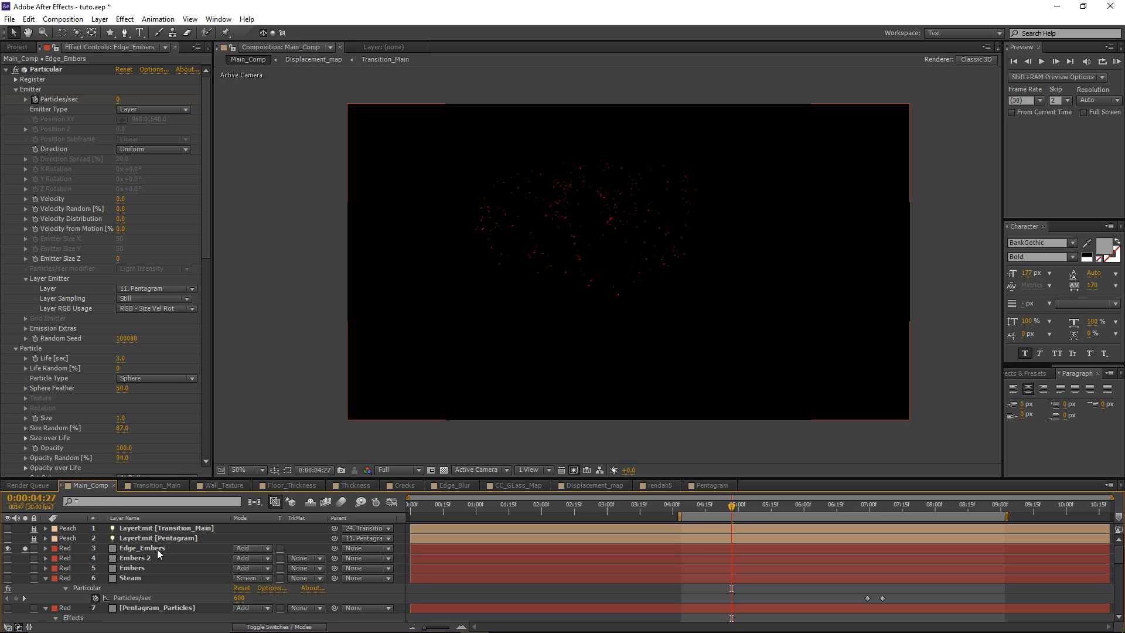
Add Pre-comp 1 as the uppermost layer of Main_Comp and turn off solo on Edge_Embers
left_click(19, 46)
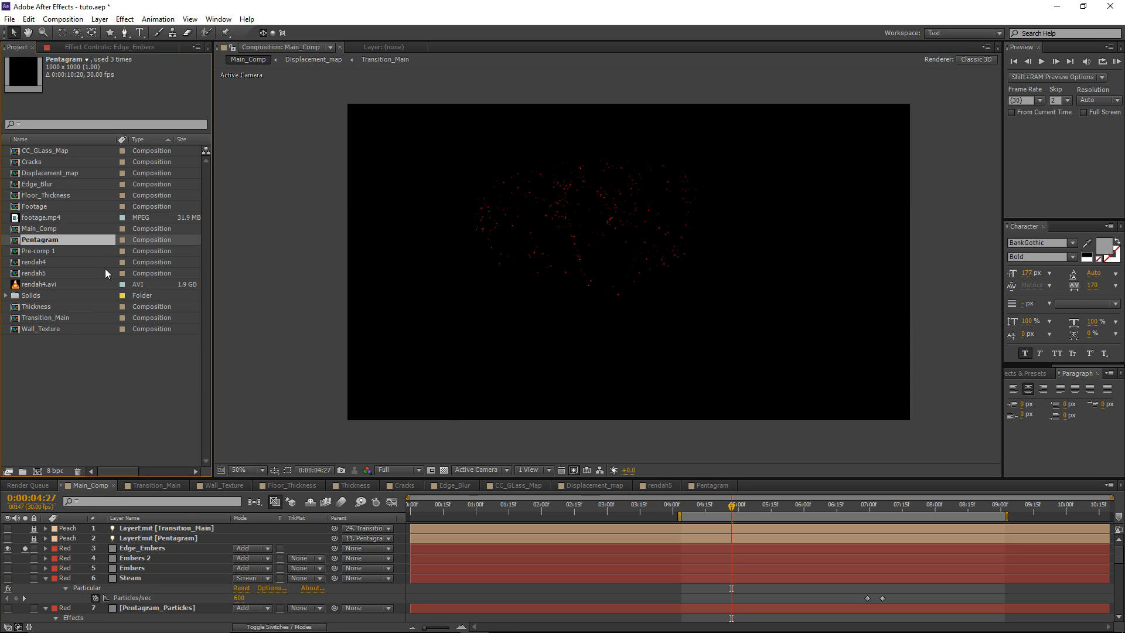
left_click(102, 371)
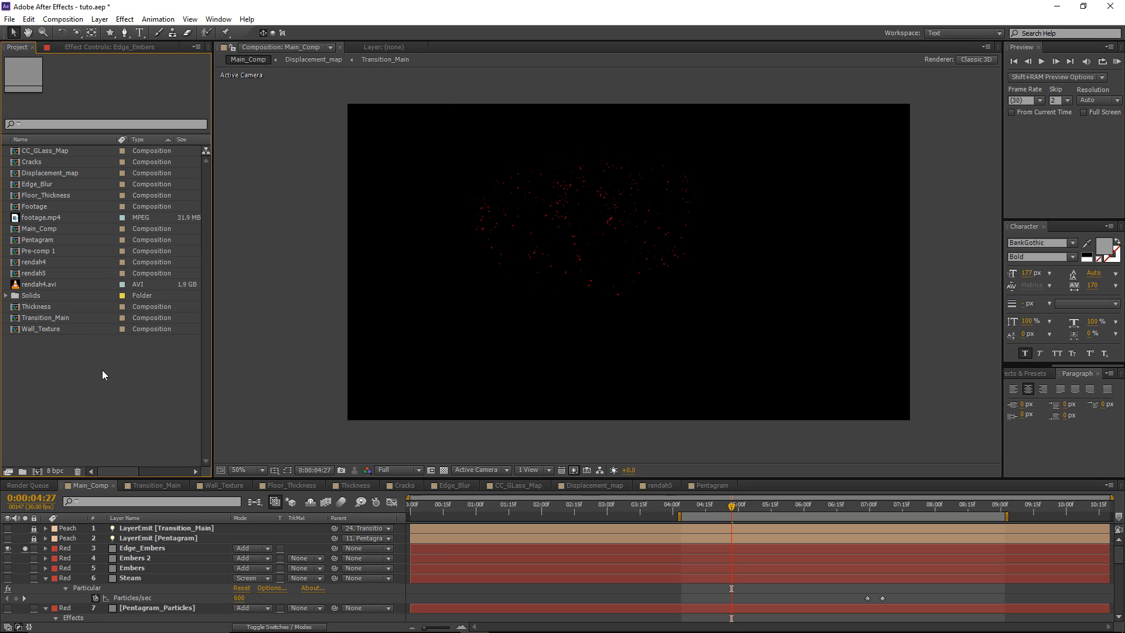
left_click(37, 251)
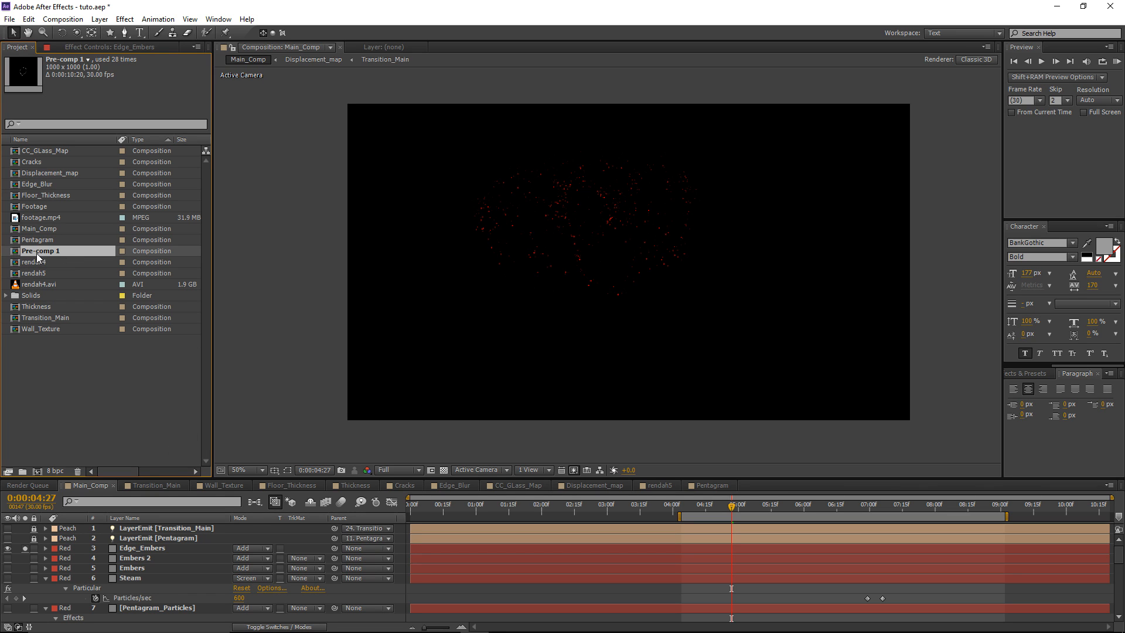
left_click_drag(35, 251, 125, 527)
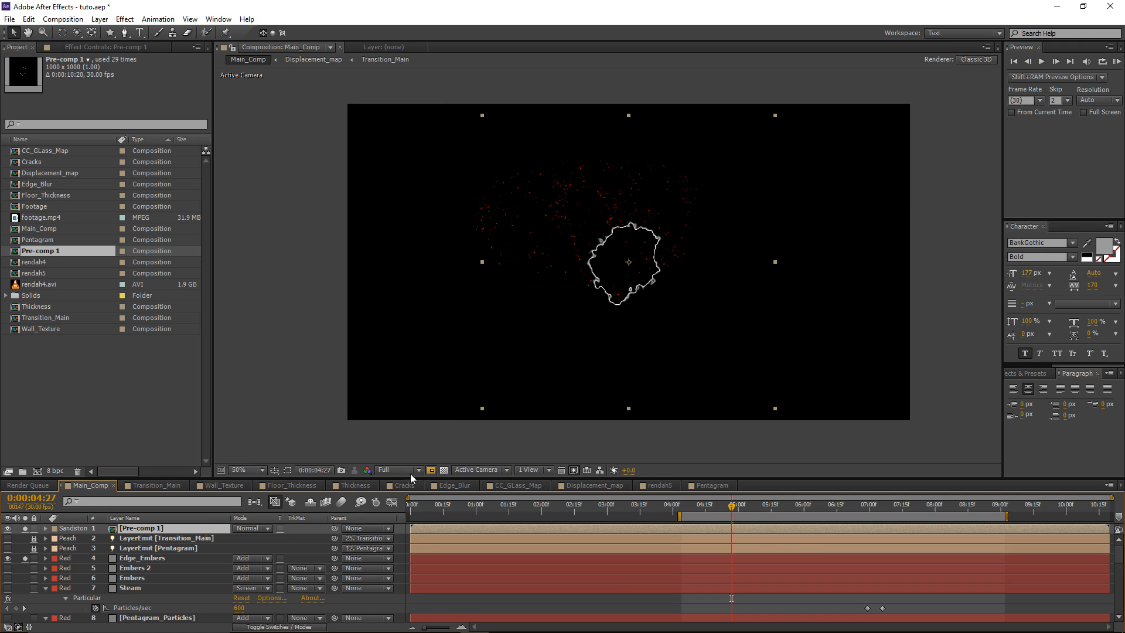
left_click(25, 559)
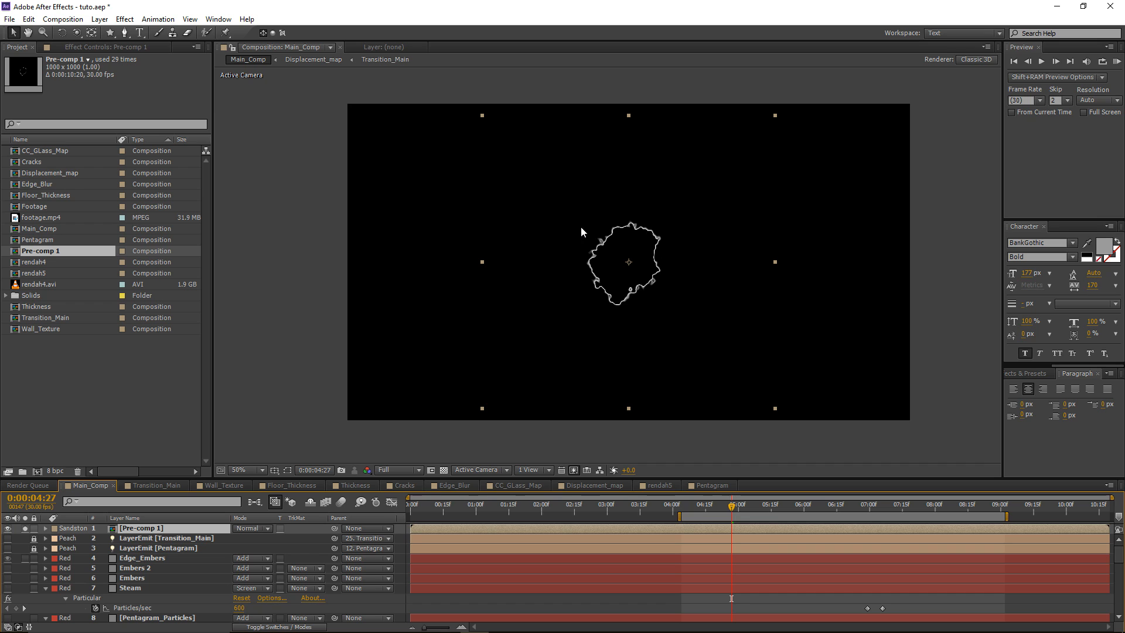
Check the Pre-comp 1 ring against the transparency grid
left_click(443, 470)
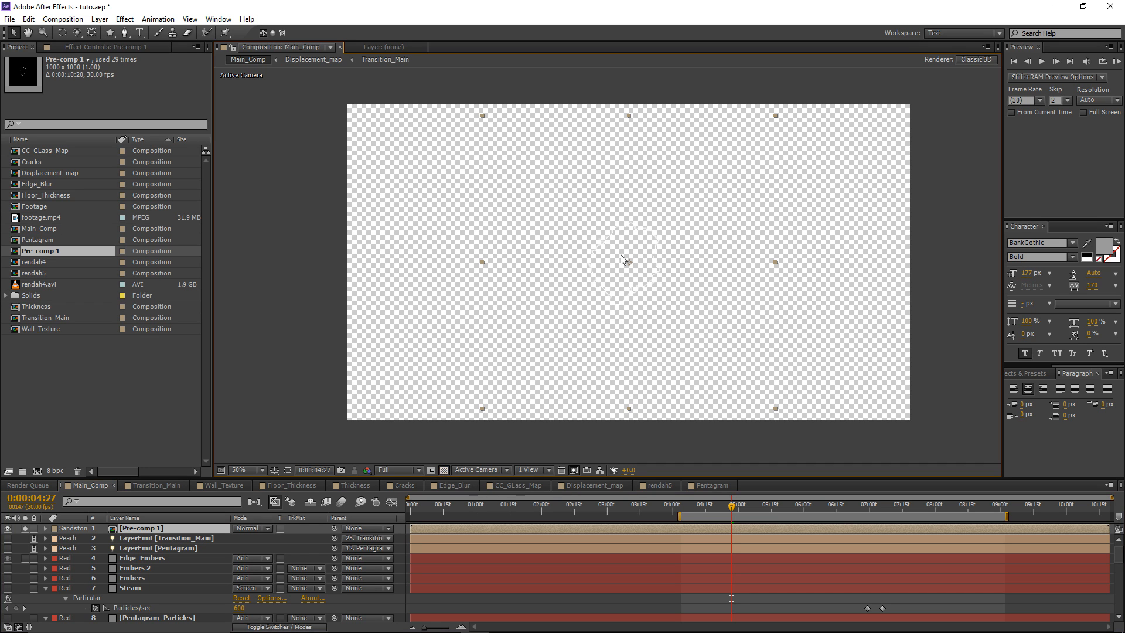
scroll(621, 255, "up", 2)
left_click(446, 470)
scroll(375, 470, "down", 1)
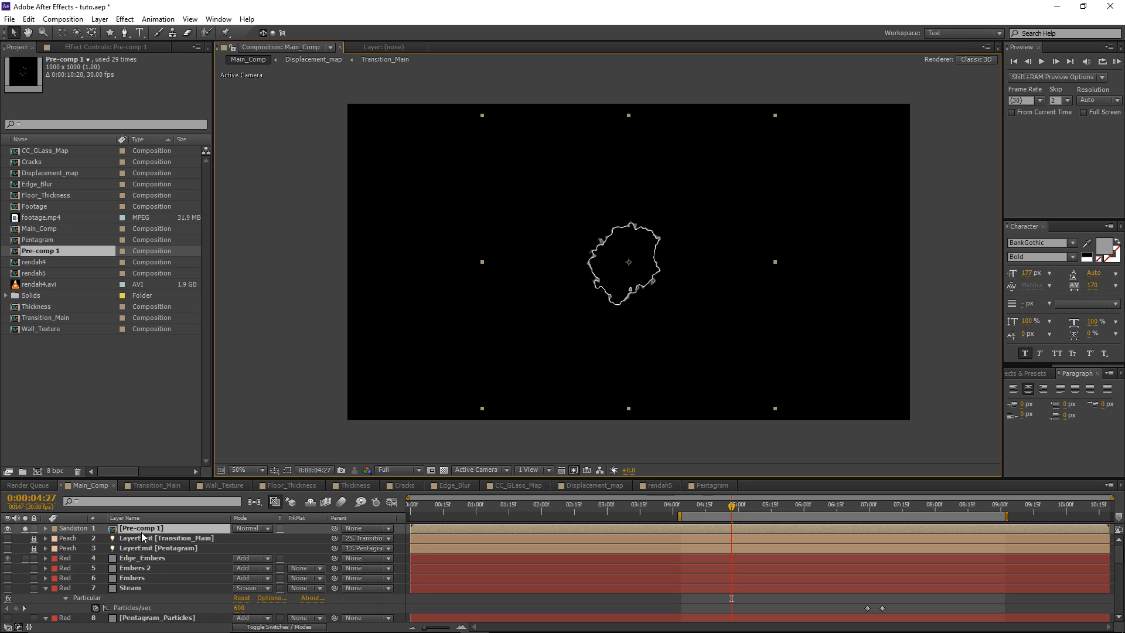
Make Pre-comp 1 a 3D layer and copy the Transform of the Transition_Main layer below 3D Tracker Camera 2 onto it
key("F4")
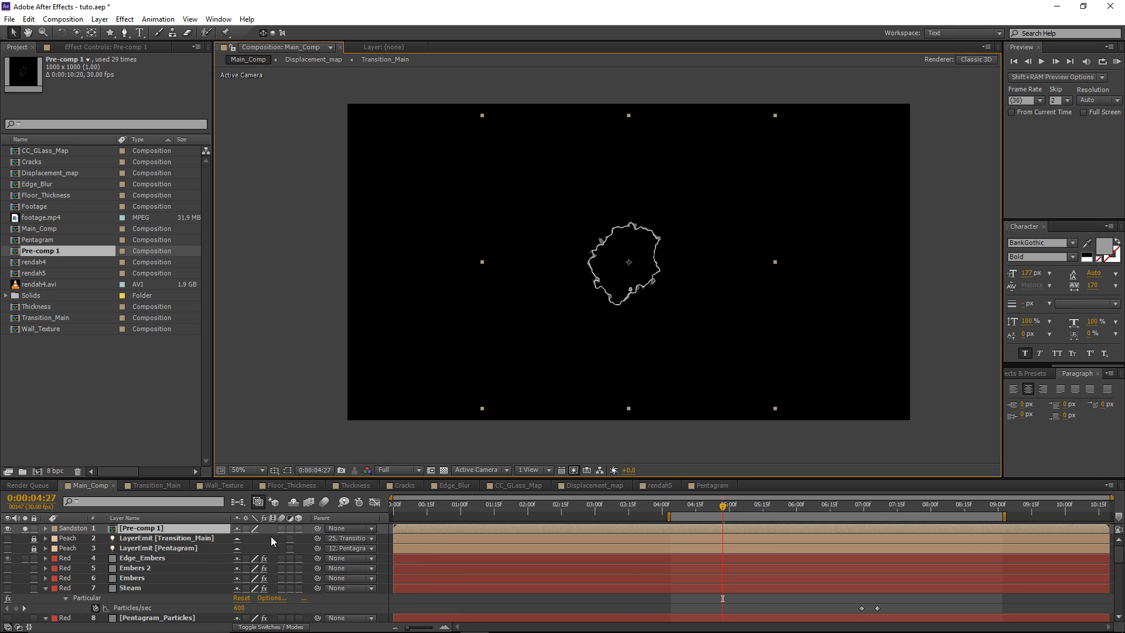
left_click(298, 529)
scroll(159, 550, "down", 2)
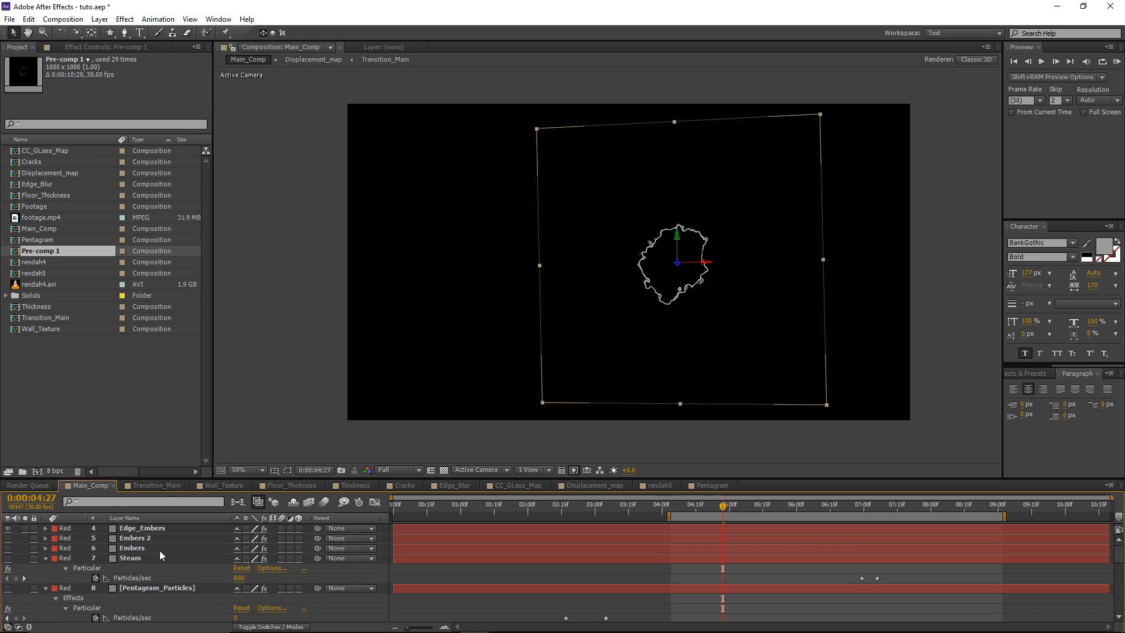
scroll(160, 551, "down", 1)
left_click(154, 589)
left_click(45, 588)
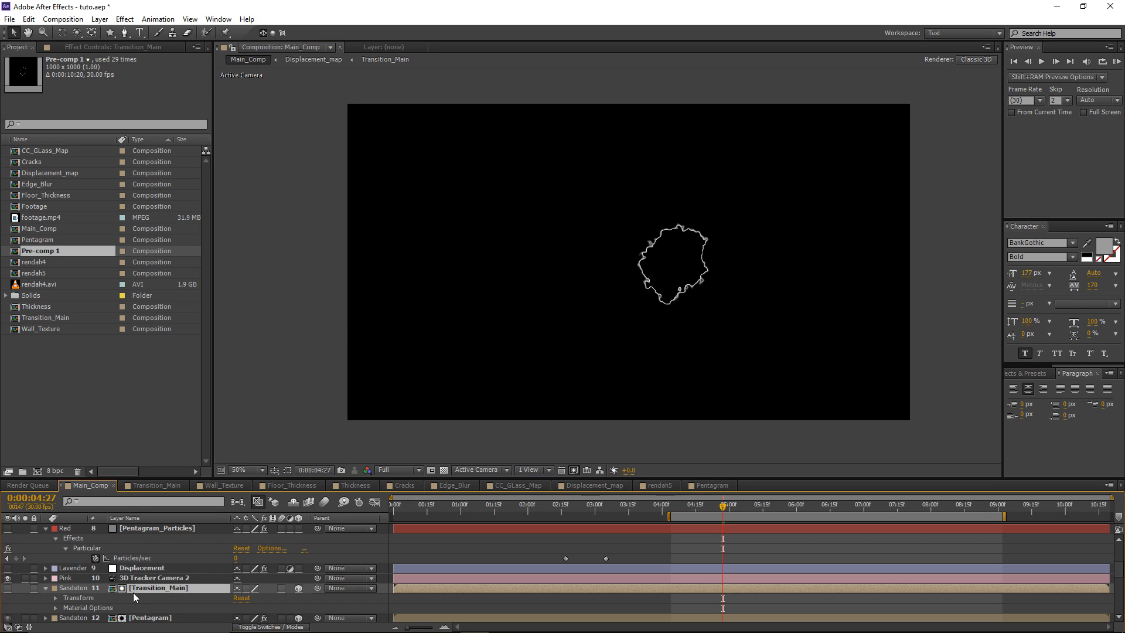
left_click(91, 599)
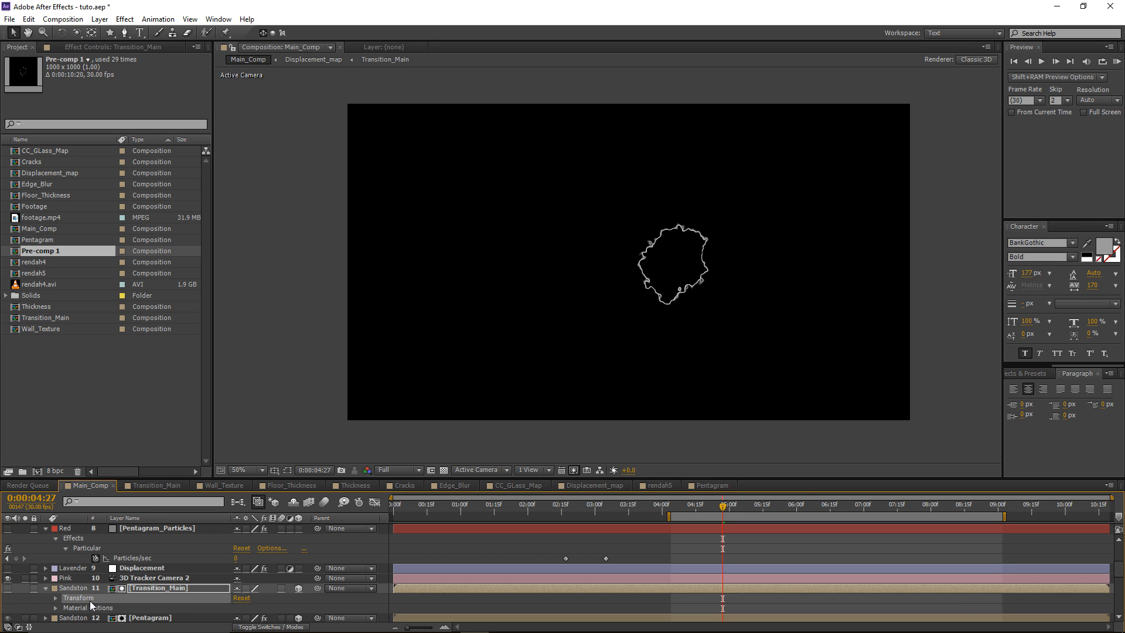
scroll(100, 597, "up", 3)
left_click(131, 529)
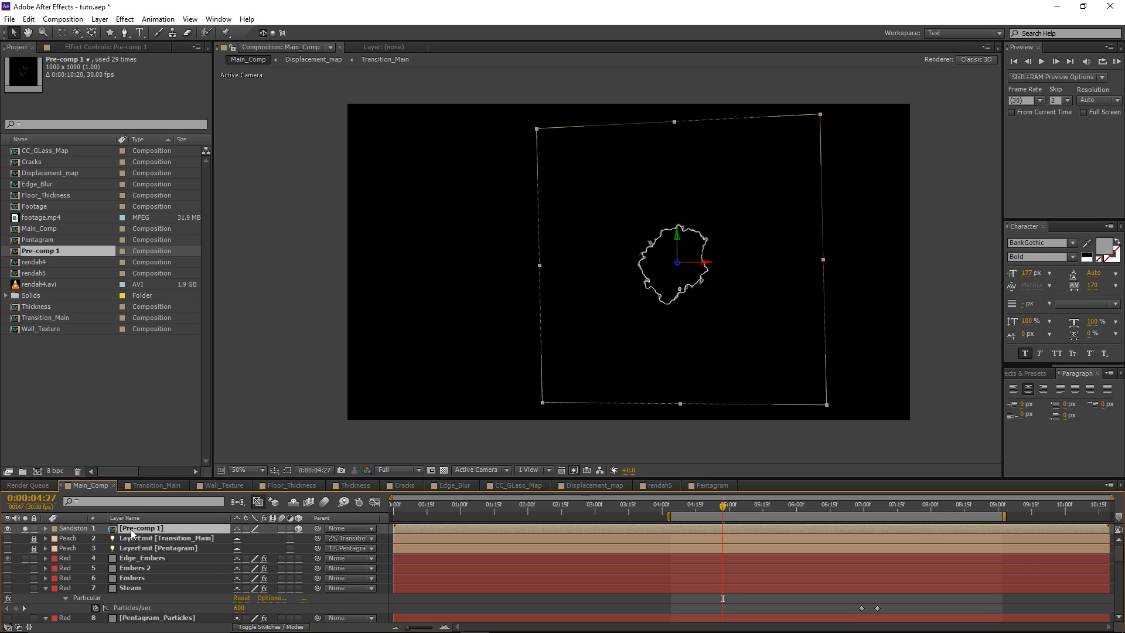
key("ctrl+v")
key("space")
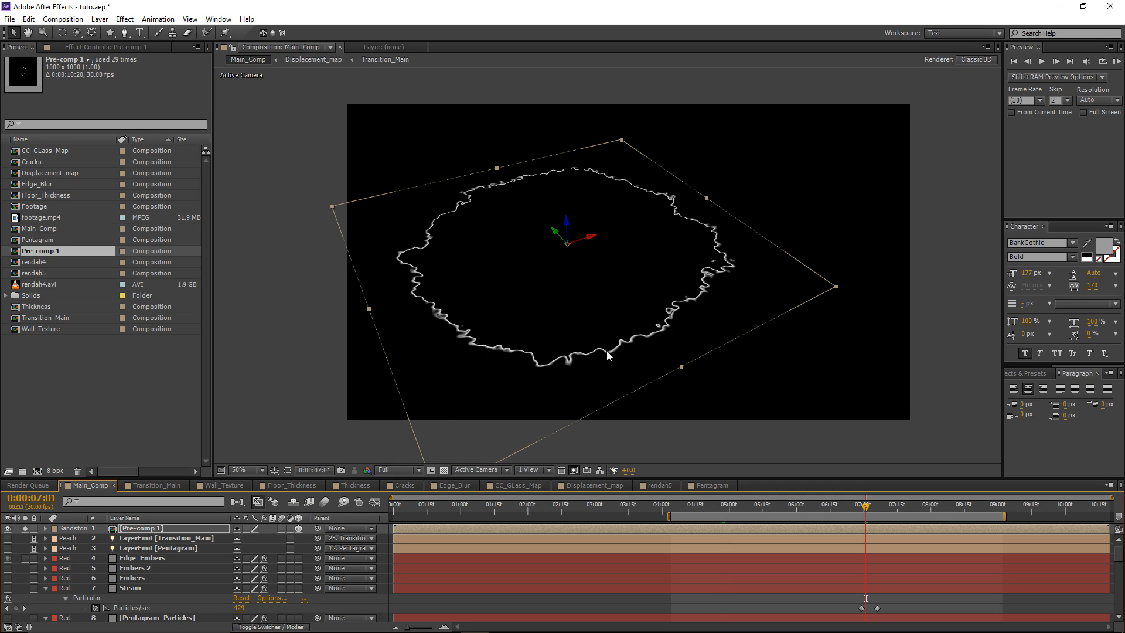
Turn off solo on Pre-comp 1 and hide it
left_click(154, 531)
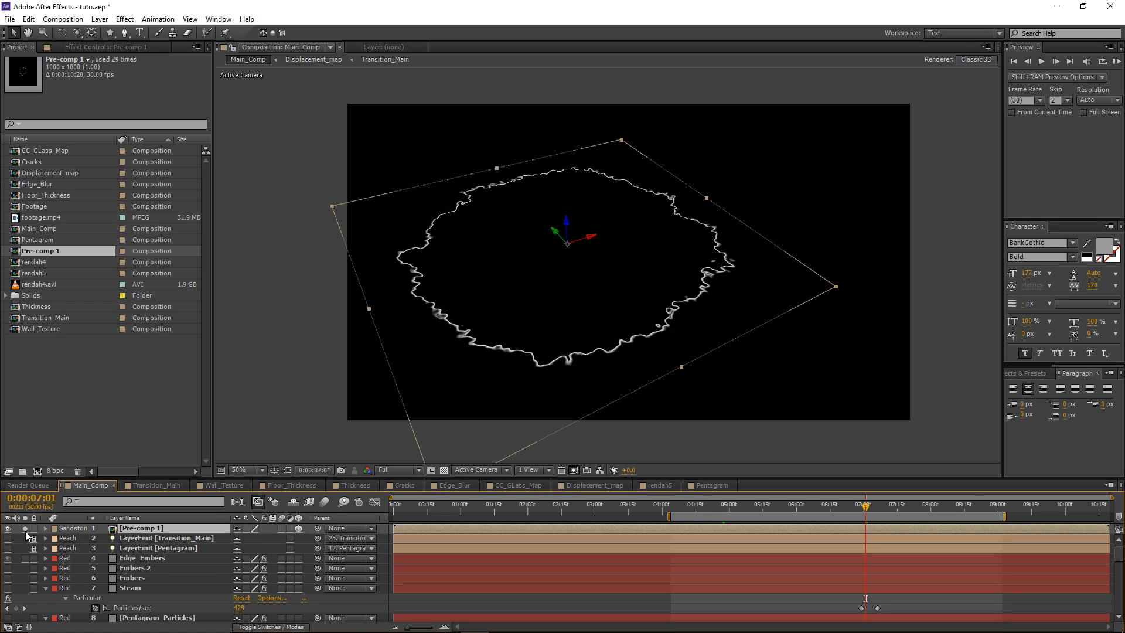
left_click(26, 529)
left_click(8, 528)
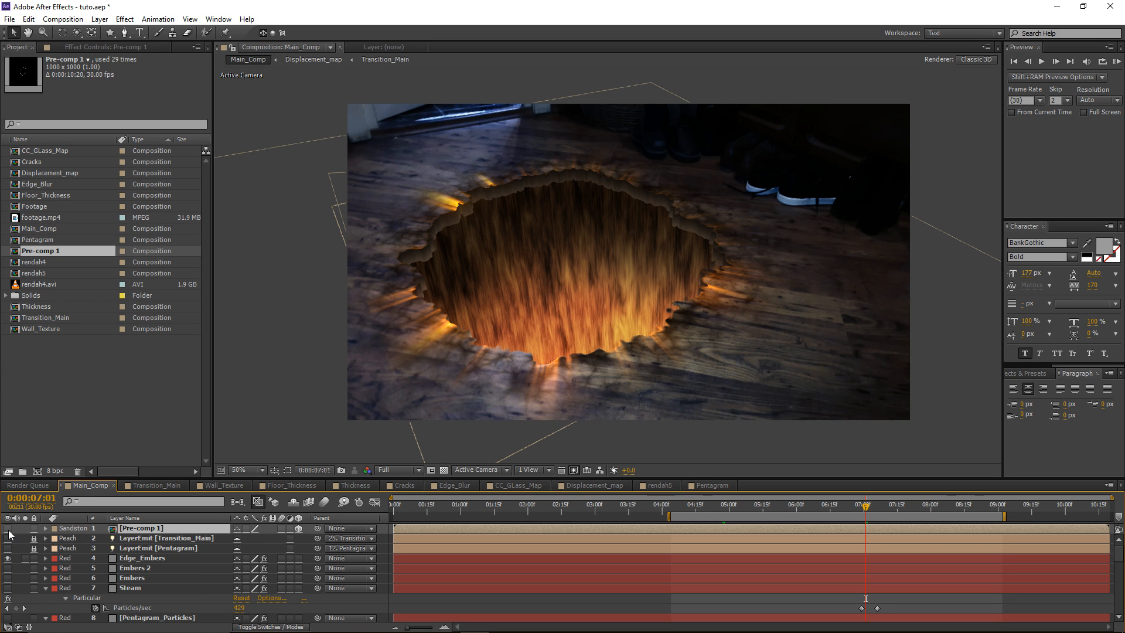
Solo Edge_Embers and set its Particular layer emitter to Pre-comp 1
left_click(151, 560)
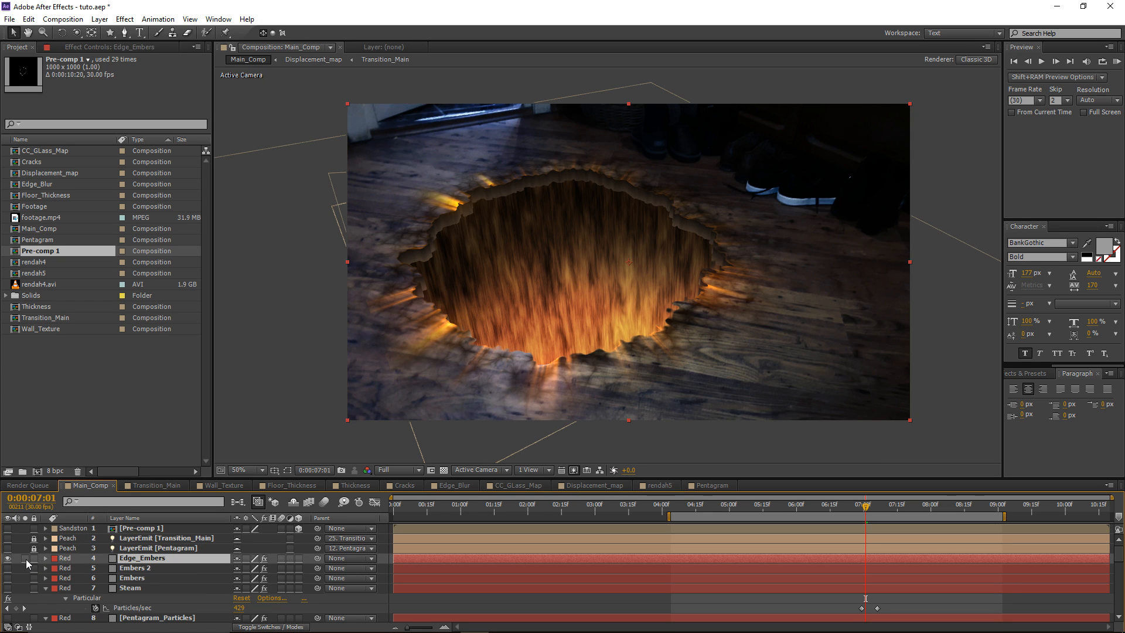
left_click(26, 558)
left_click(79, 47)
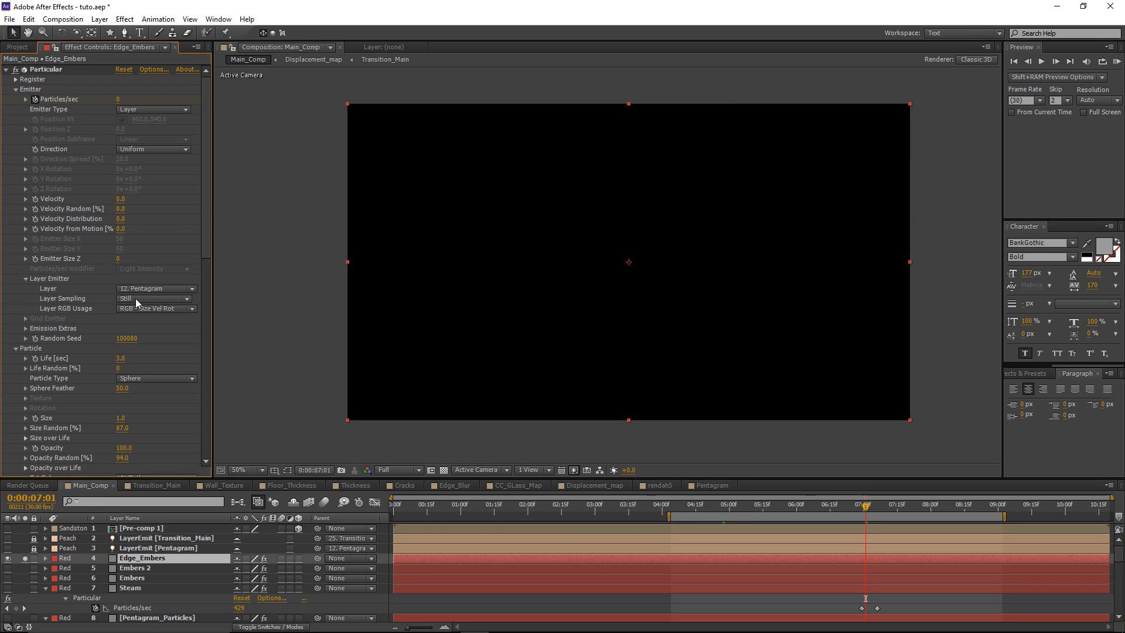
left_click(136, 290)
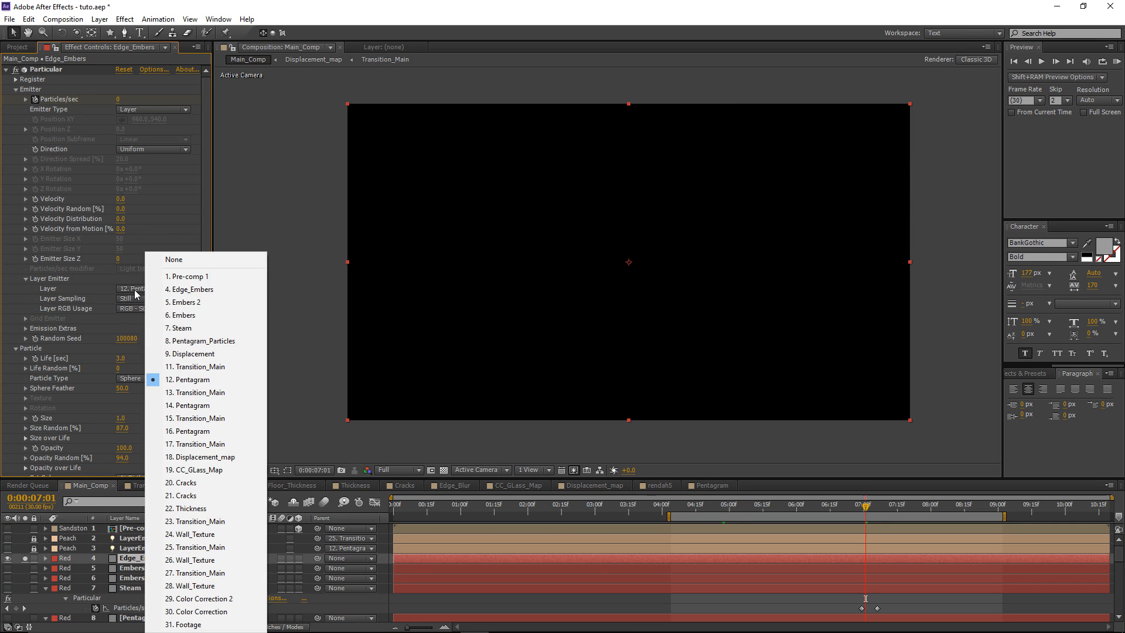
left_click(188, 276)
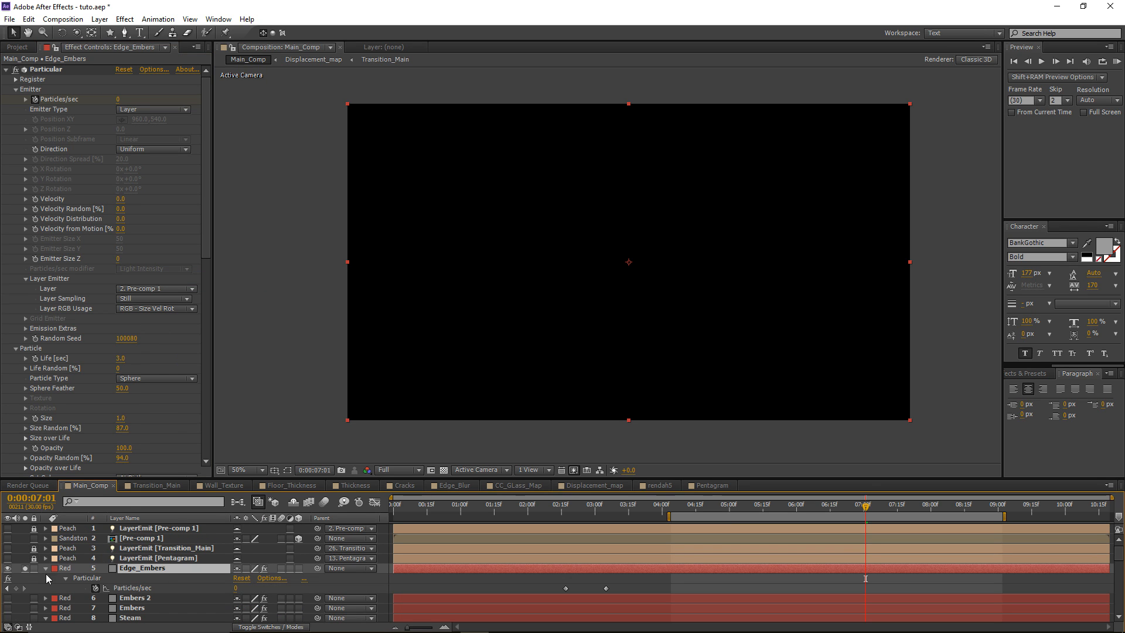
Remove the Particles/sec keyframes from Edge_Embers and set the rate to 11400, checking the result around 0:00:04:17
left_click(95, 588)
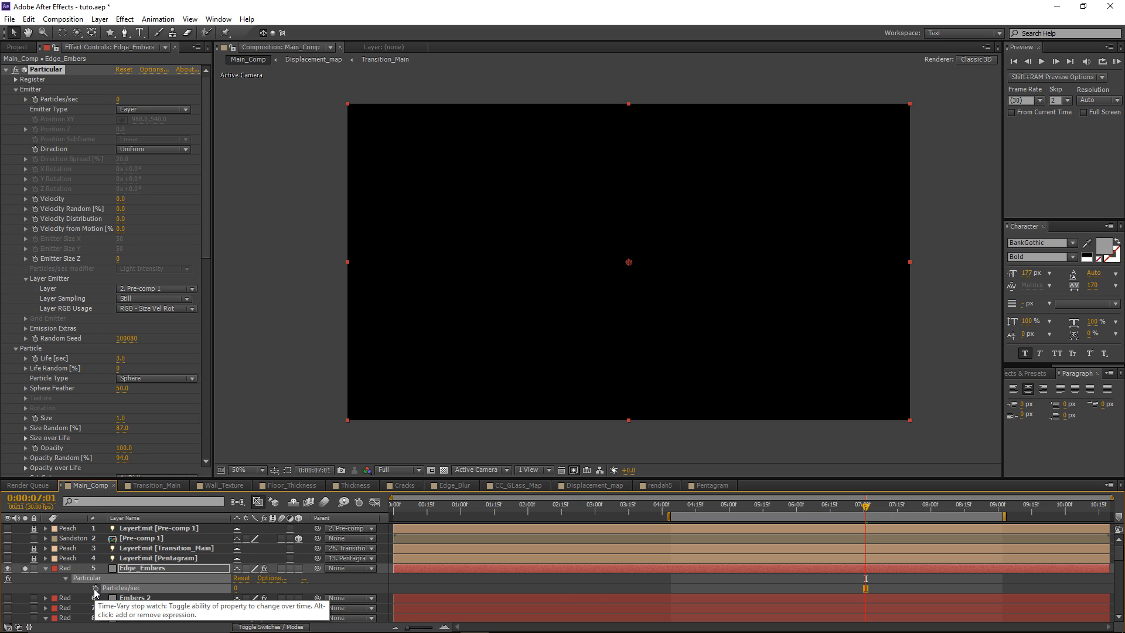
left_click_drag(241, 590, 312, 581)
mouse_move(733, 507)
left_mouse_down()
mouse_move(599, 507)
mouse_move(745, 507)
left_mouse_up()
left_click_drag(242, 588, 303, 584)
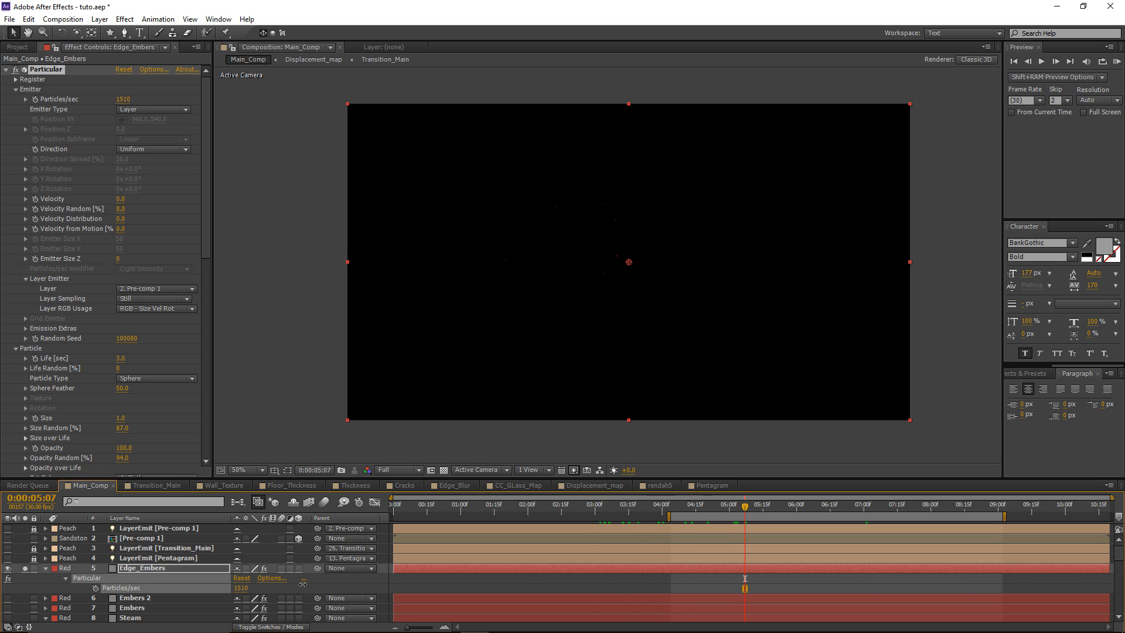
left_click_drag(625, 543, 908, 515)
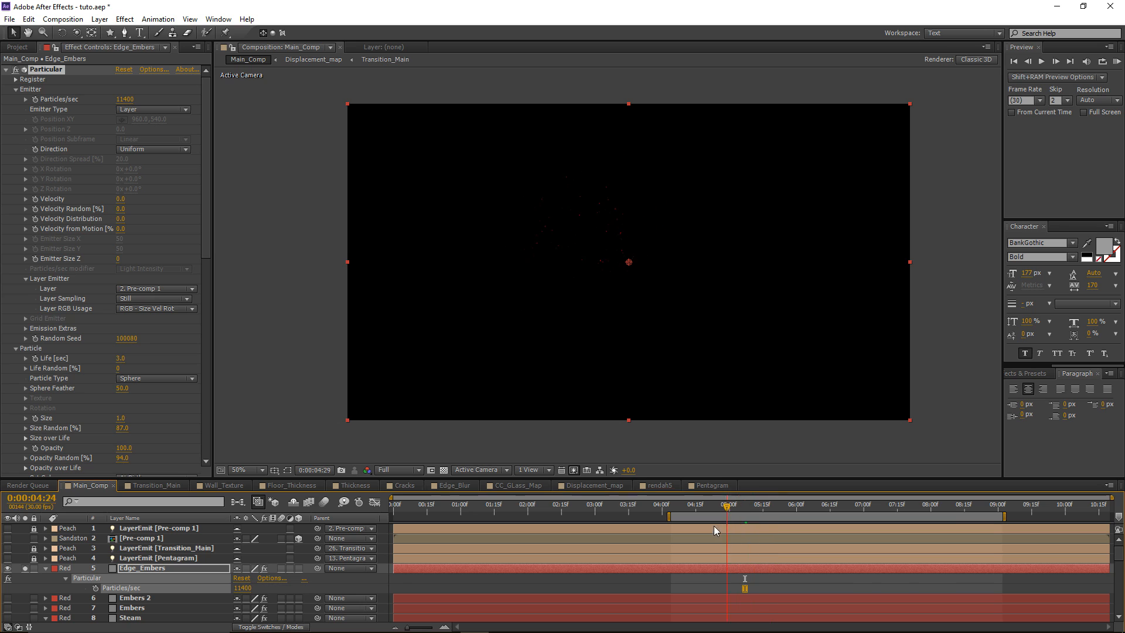
left_click_drag(714, 526, 699, 526)
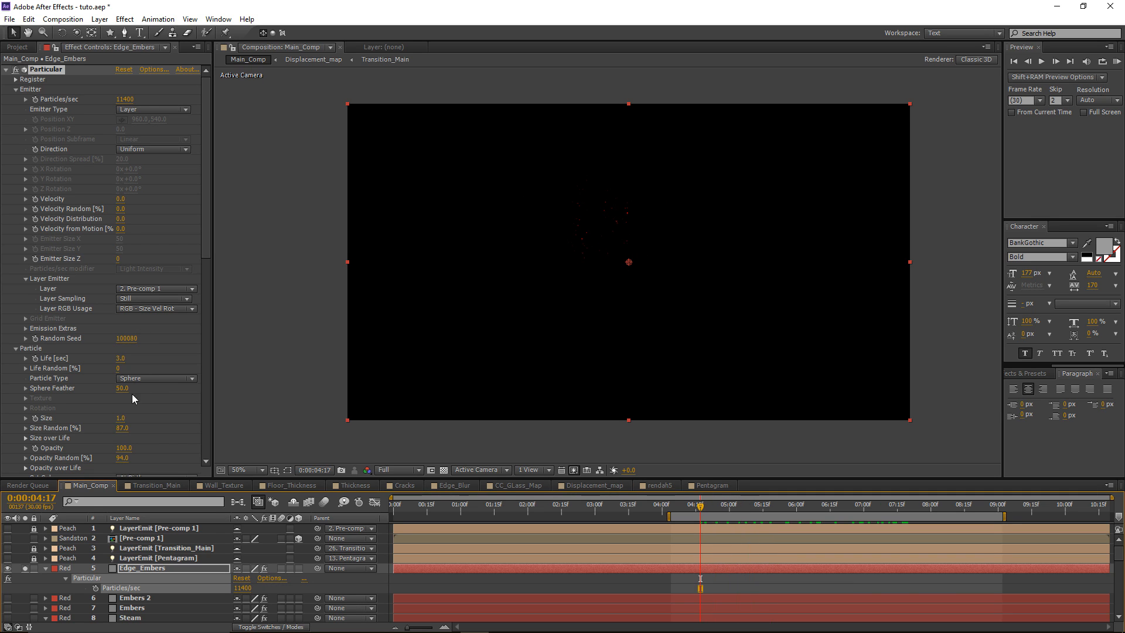
Set the Edge_Embers particle size to 5 and color to white, checking the emission up to 0:00:06:04
left_click(122, 418)
type("5")
key("Return")
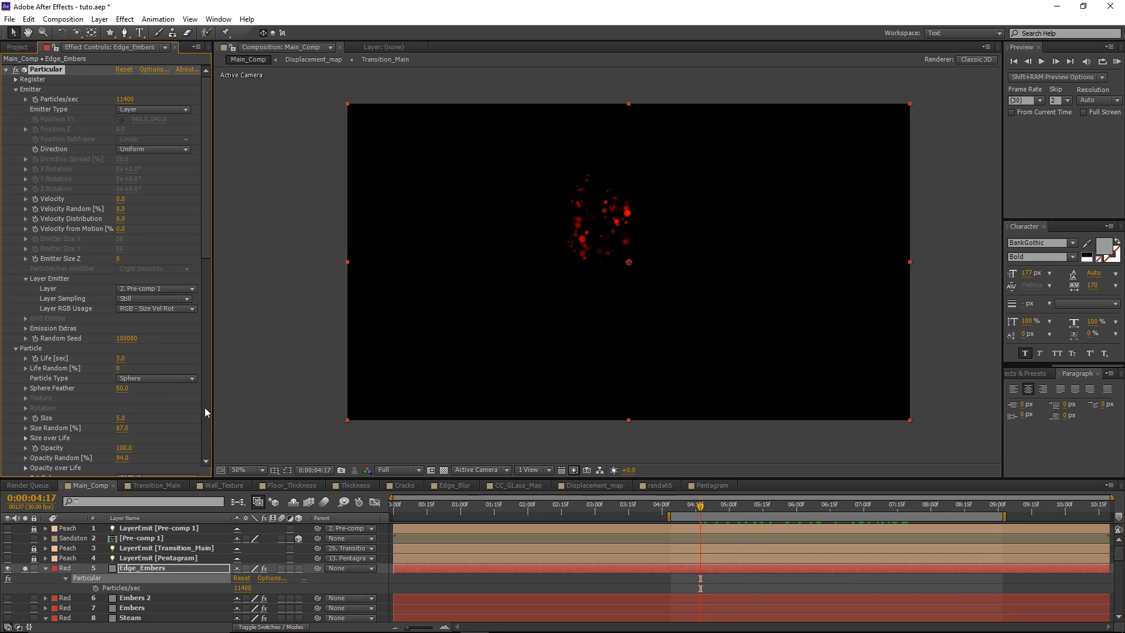
scroll(160, 374, "down", 3)
left_click(121, 409)
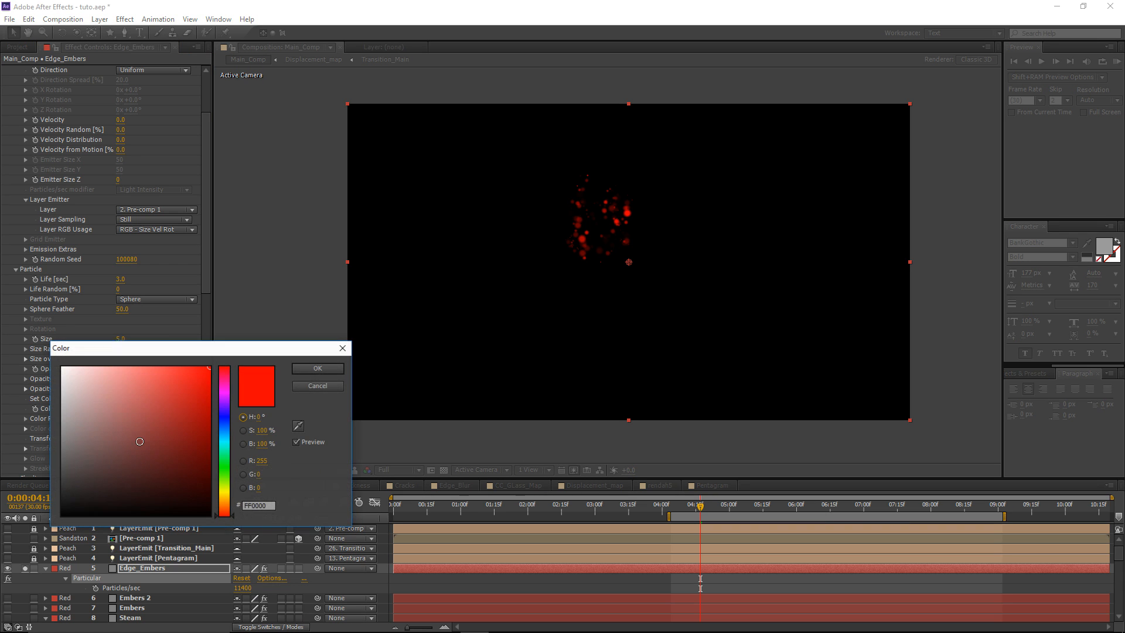
left_click(65, 366)
left_click(305, 371)
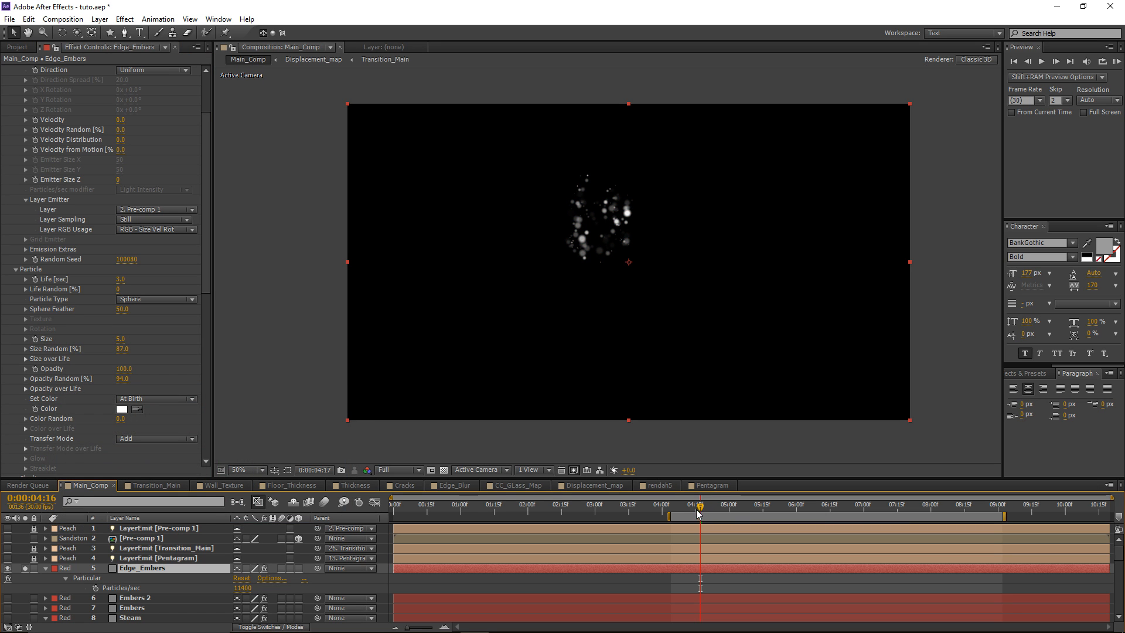
left_click_drag(697, 514, 805, 507)
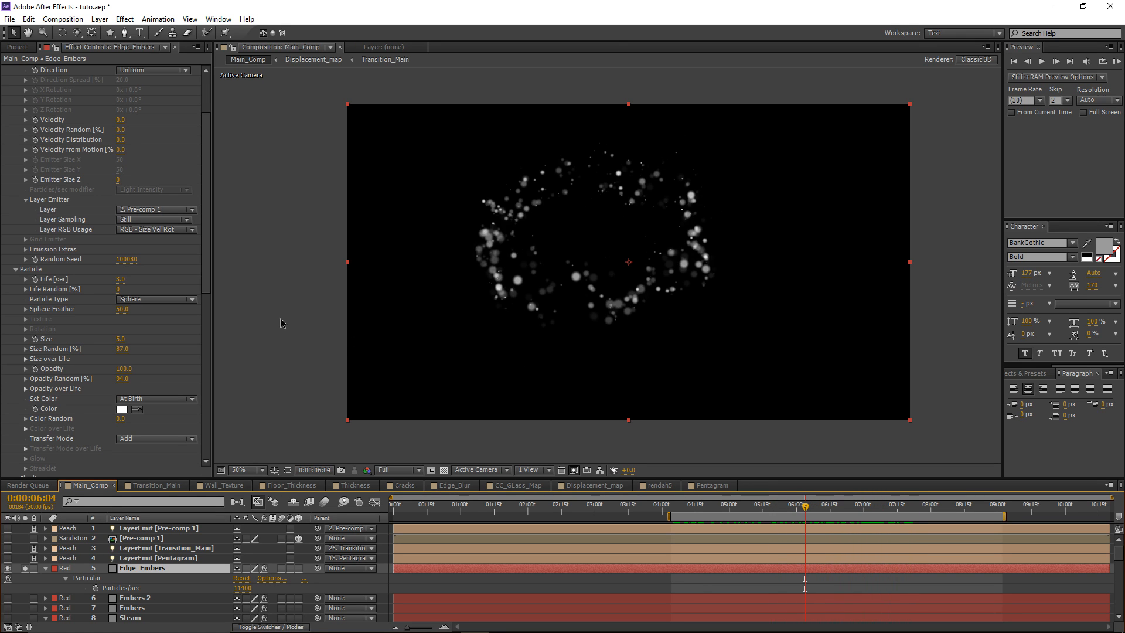
Set the Edge_Embers layer sampling to Particle Birth Time and raise Particles/sec to 63600
left_click(141, 220)
left_click(182, 245)
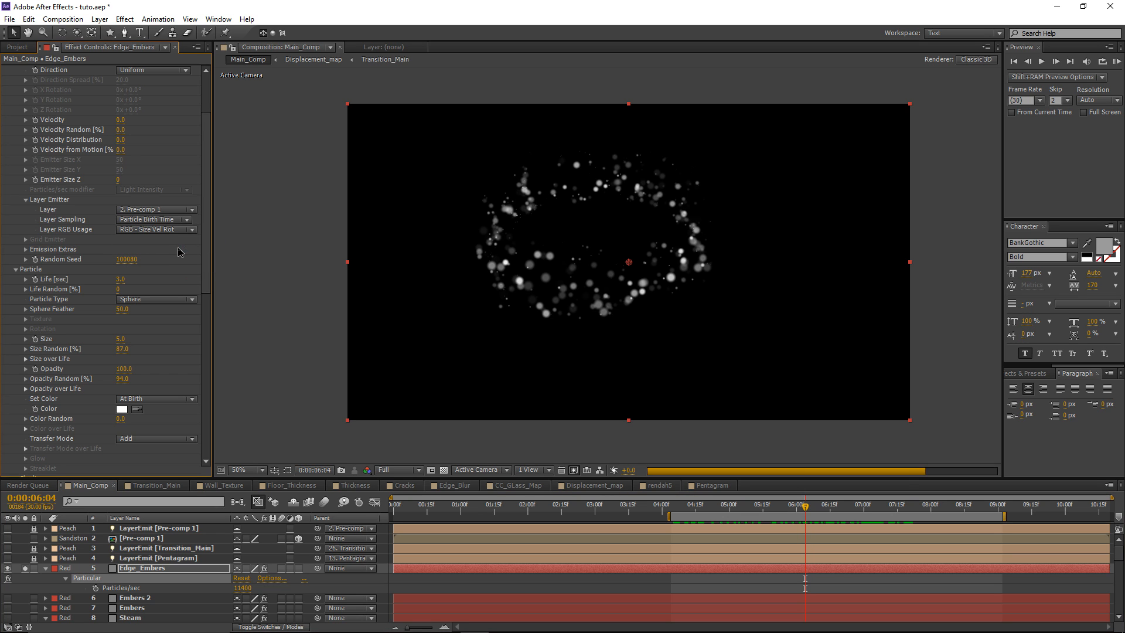
scroll(152, 181, "up", 3)
left_click(141, 101)
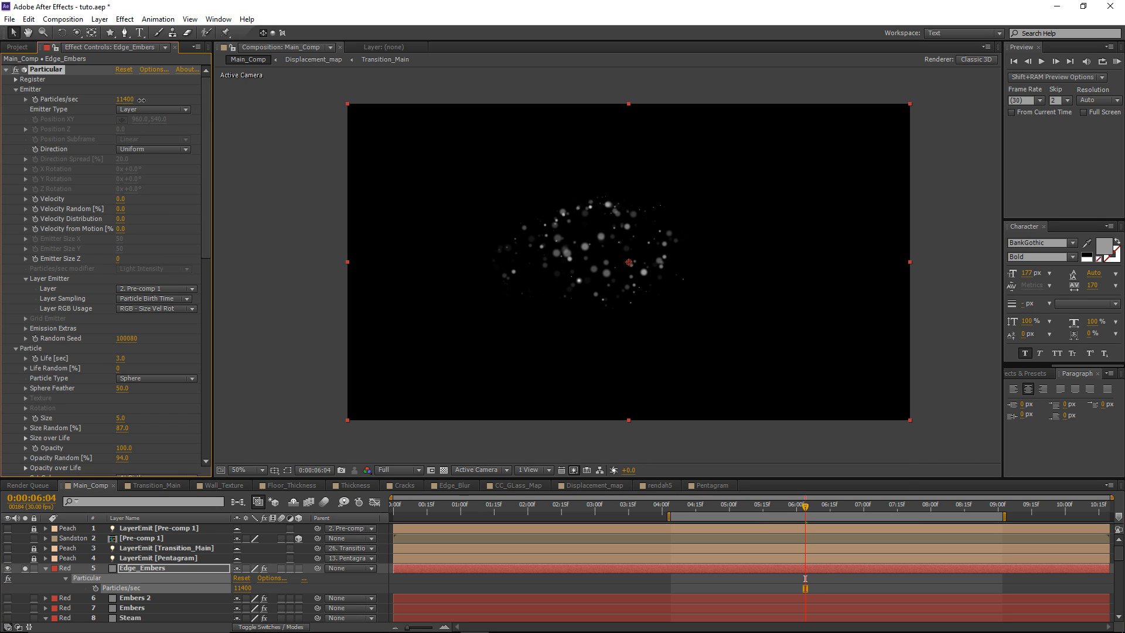
left_click_drag(174, 100, 467, 114)
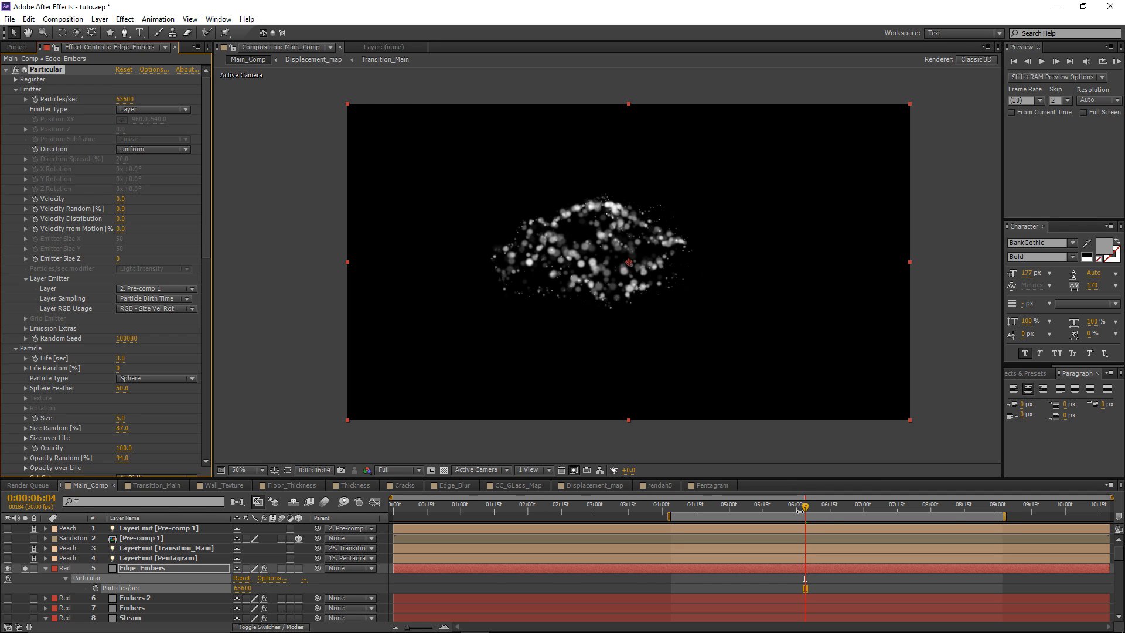
Shift the work area slightly earlier and keyframe Particles/sec on Edge_Embers at 0:00:07:07
mouse_move(795, 517)
left_mouse_down()
mouse_move(759, 517)
mouse_move(784, 517)
left_mouse_up()
left_click_drag(782, 509, 878, 533)
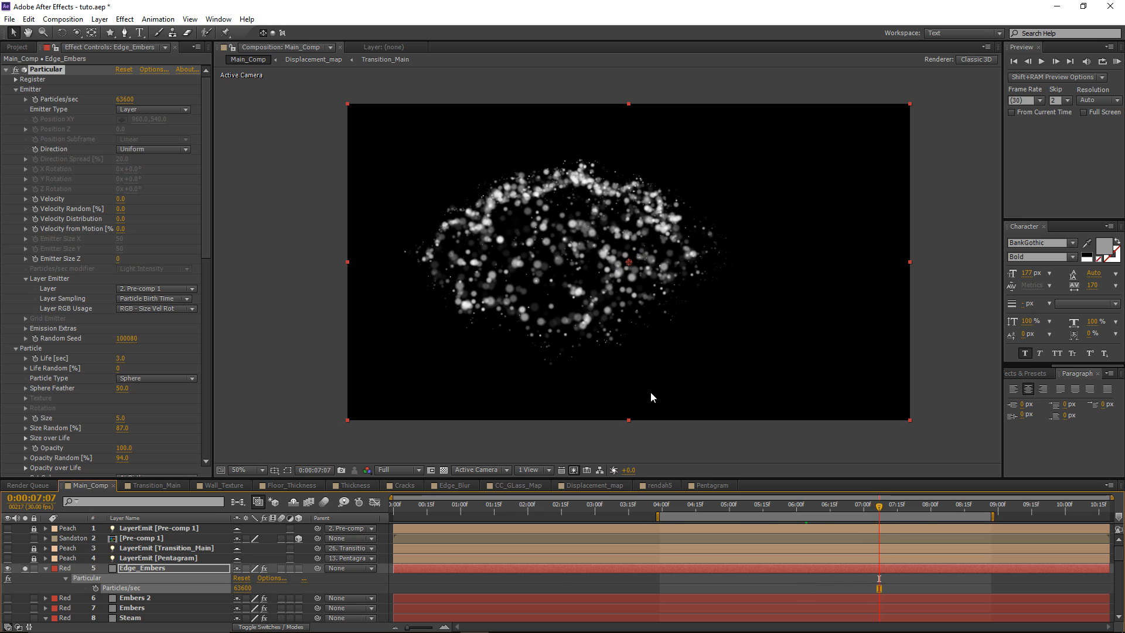
left_click(37, 100)
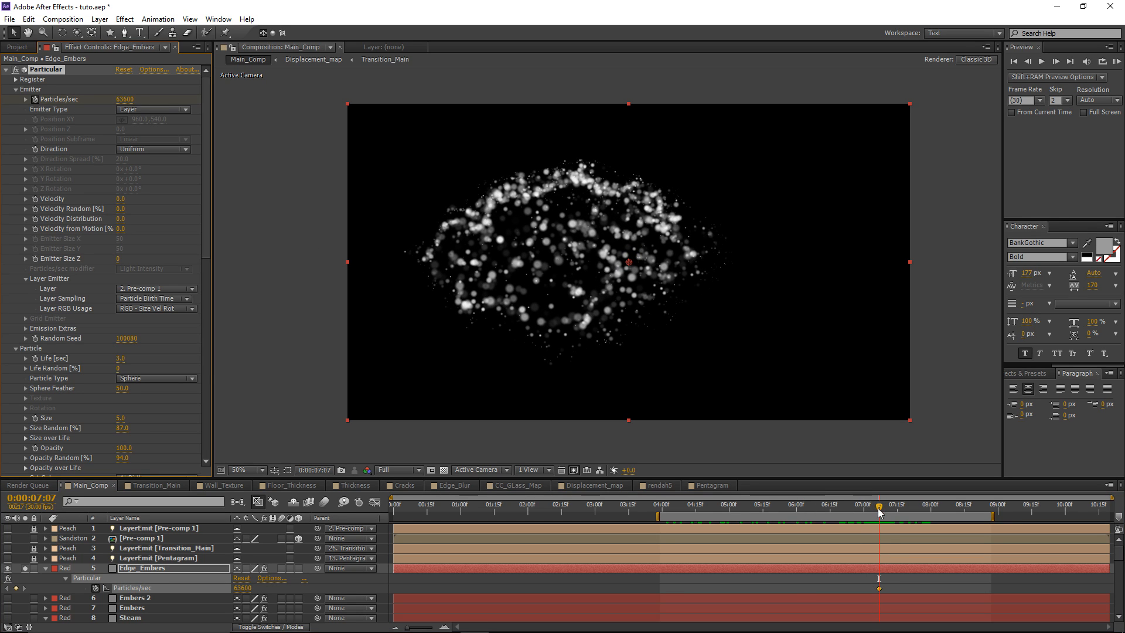
Add a Particles/sec keyframe of 0 on Edge_Embers at 0:00:07:13
left_click_drag(879, 514, 890, 514)
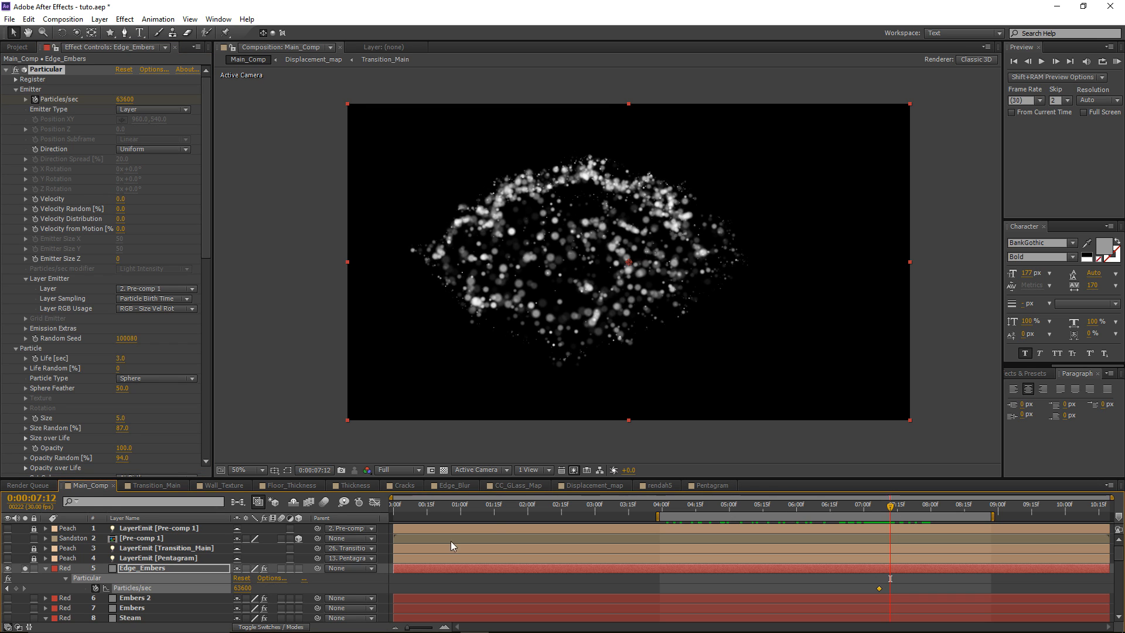
left_click(881, 508)
left_click_drag(881, 510, 893, 510)
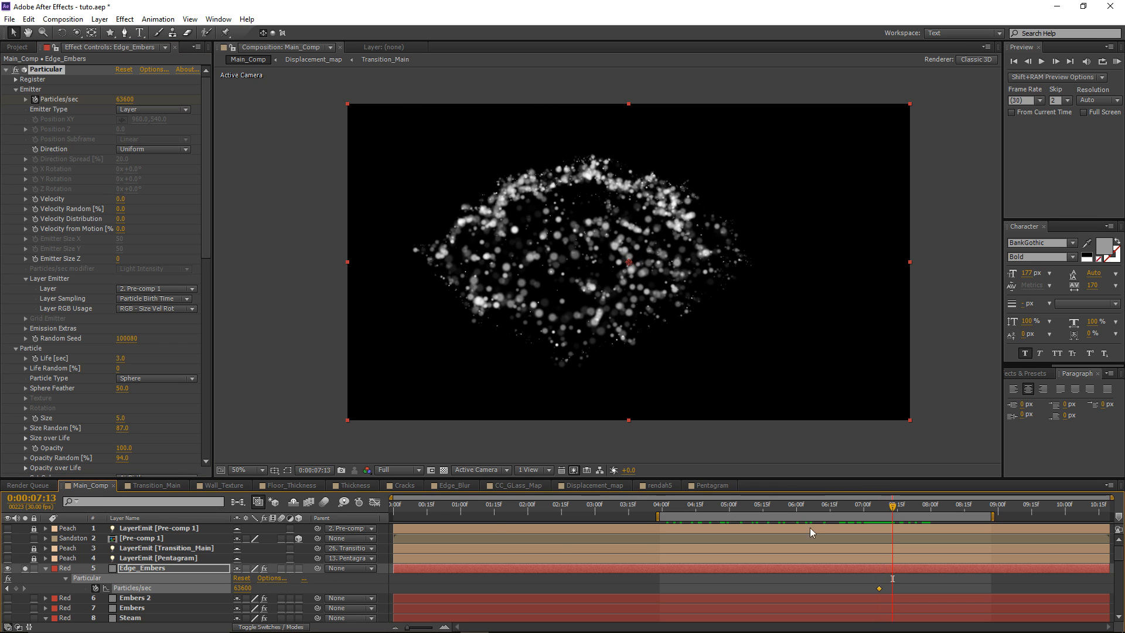
left_click(240, 588)
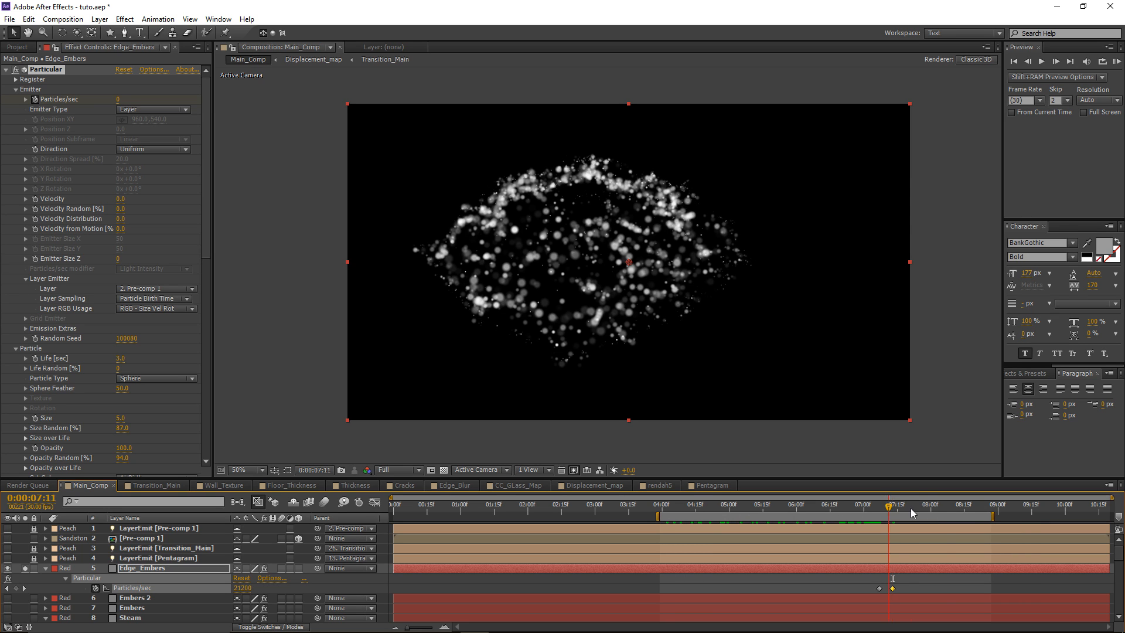
Set the Edge_Embers particle gravity to -50, with the embers viewed at 0:00:06:12
left_click_drag(912, 513, 823, 518)
scroll(166, 348, "down", 5)
scroll(218, 361, "down", 5)
scroll(519, 336, "up", 3)
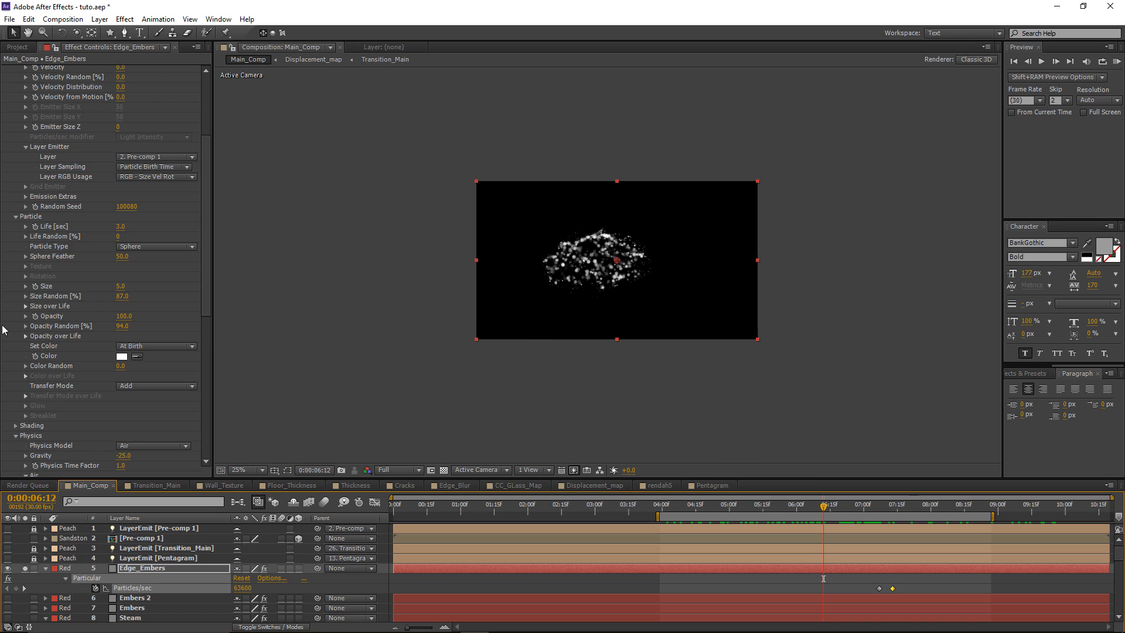
scroll(107, 376, "down", 3)
left_click(123, 376)
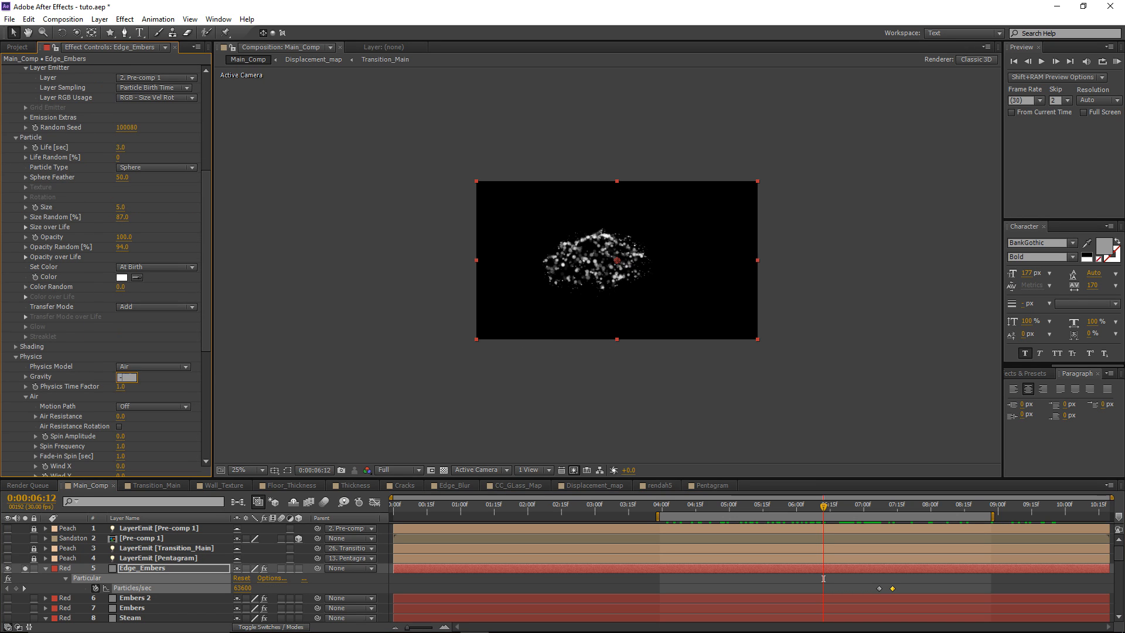
type("-50")
key("Return")
key("period")
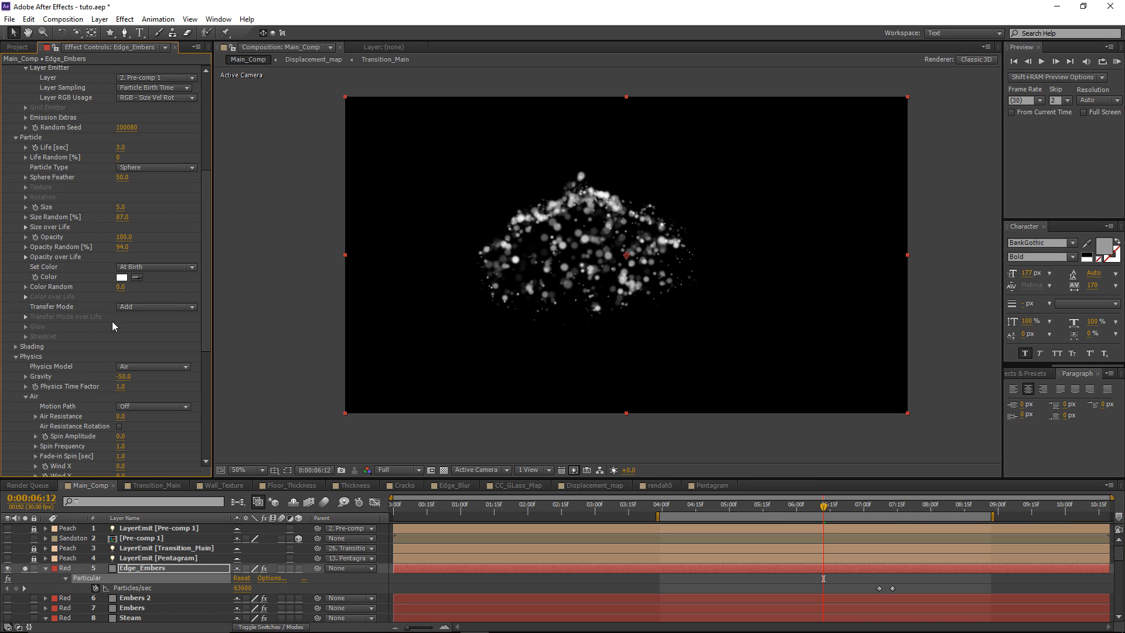
Set the Edge_Embers particle size to 2 and its Size Random to 50%
scroll(114, 327, "up", 3)
left_click(120, 287)
key("Return")
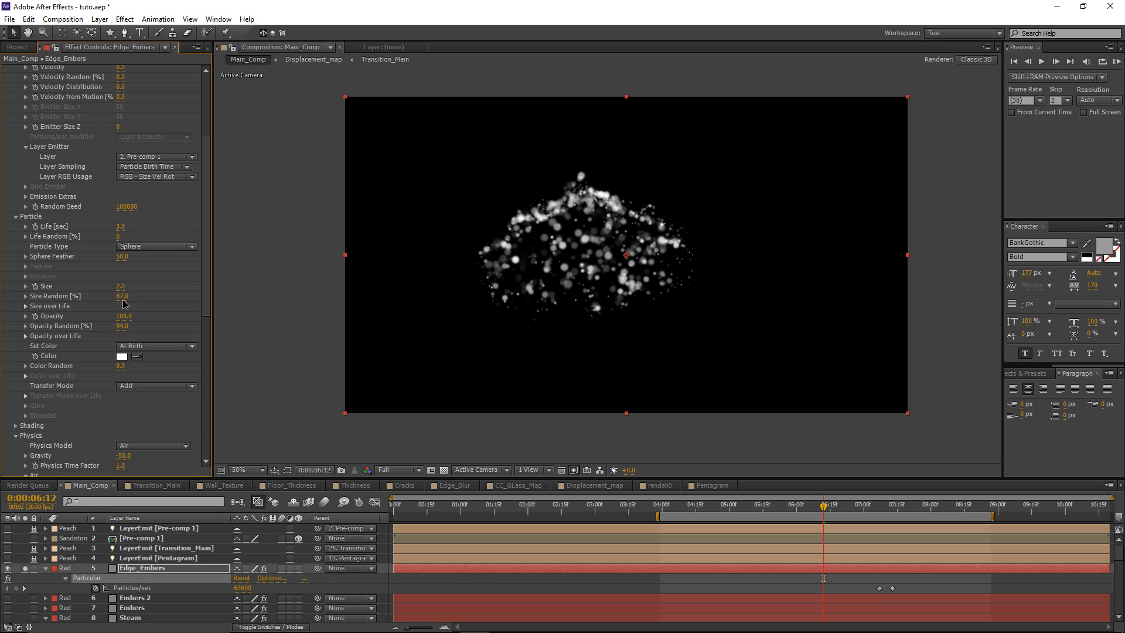
type("50")
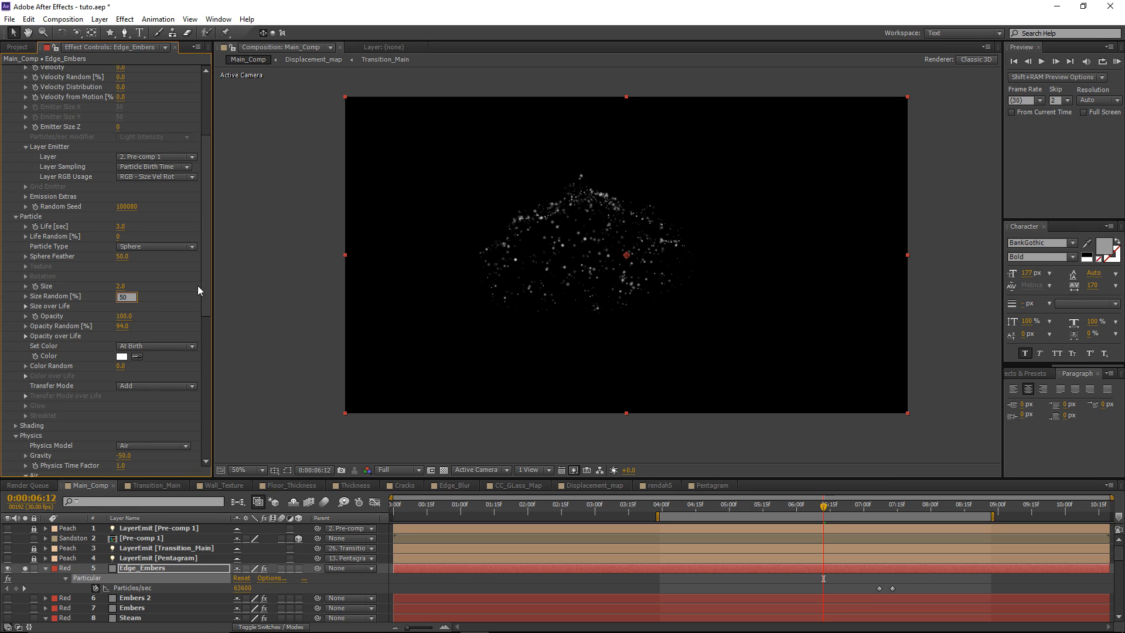
key("Return")
Set Life Random on Edge_Embers to 35% and check the particles around 0:00:08:00
left_click_drag(820, 514, 931, 532)
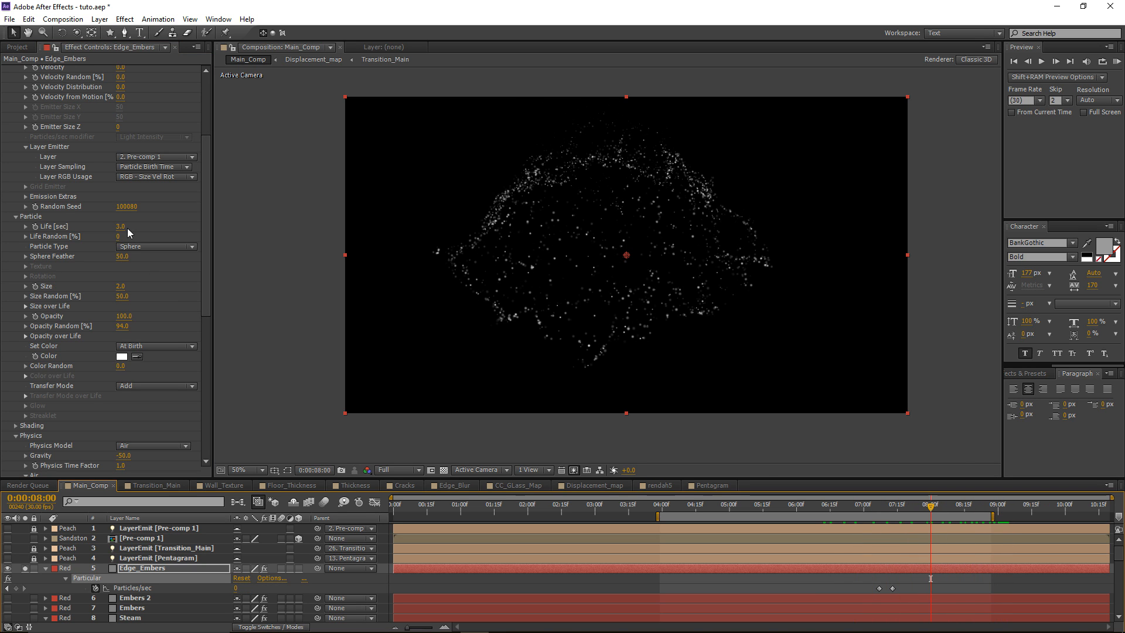
left_click(119, 237)
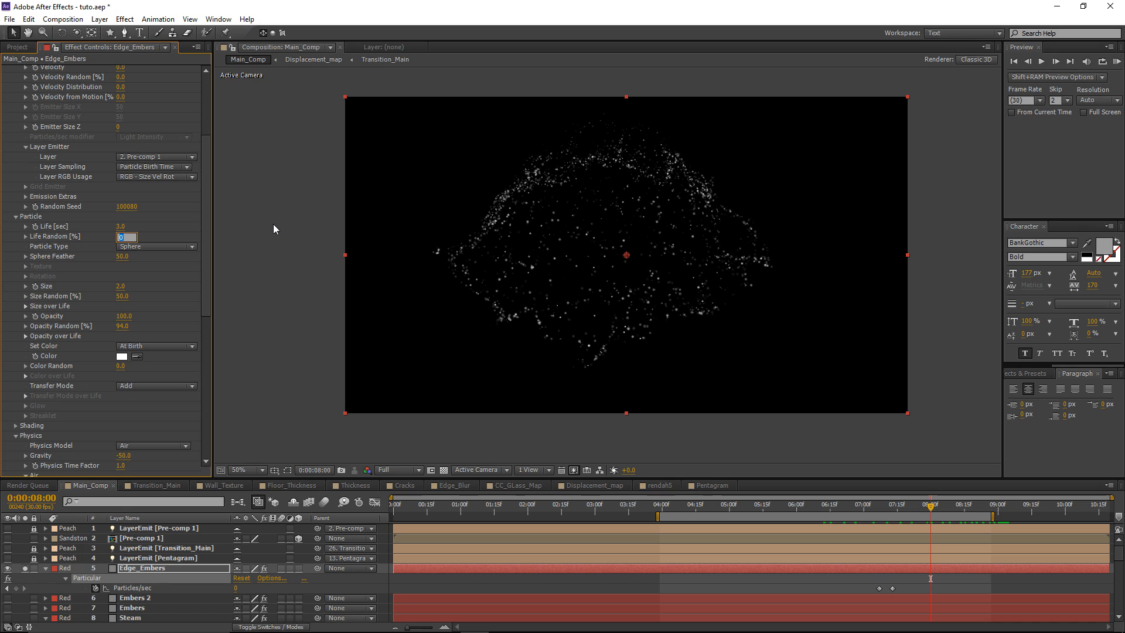
type("35")
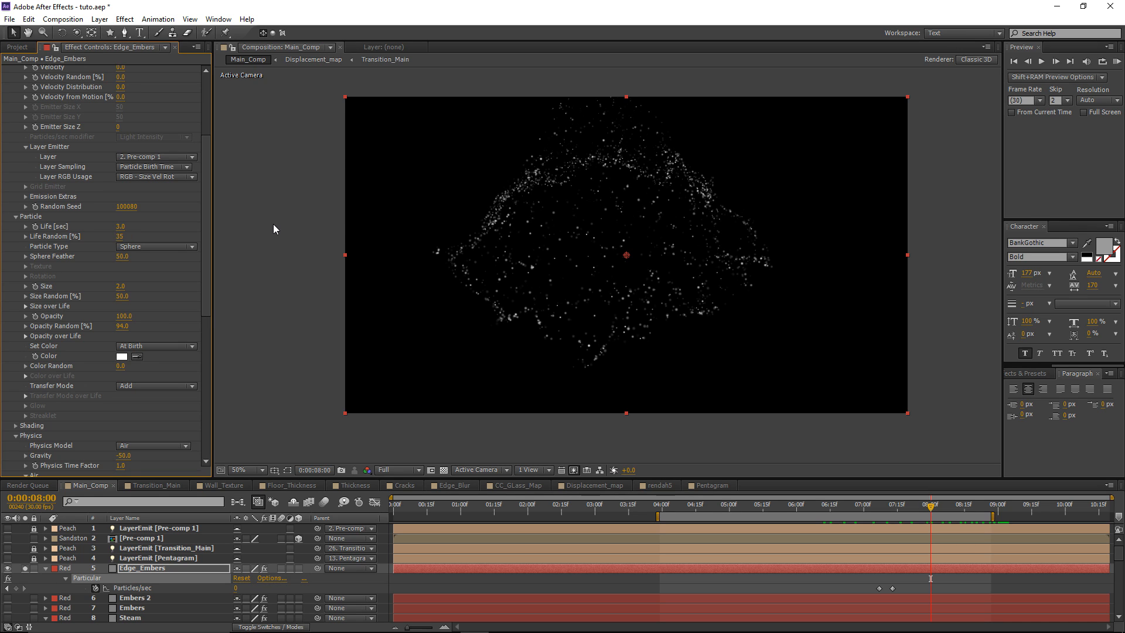
mouse_move(932, 508)
left_mouse_down()
mouse_move(756, 513)
mouse_move(889, 530)
mouse_move(937, 519)
left_mouse_up()
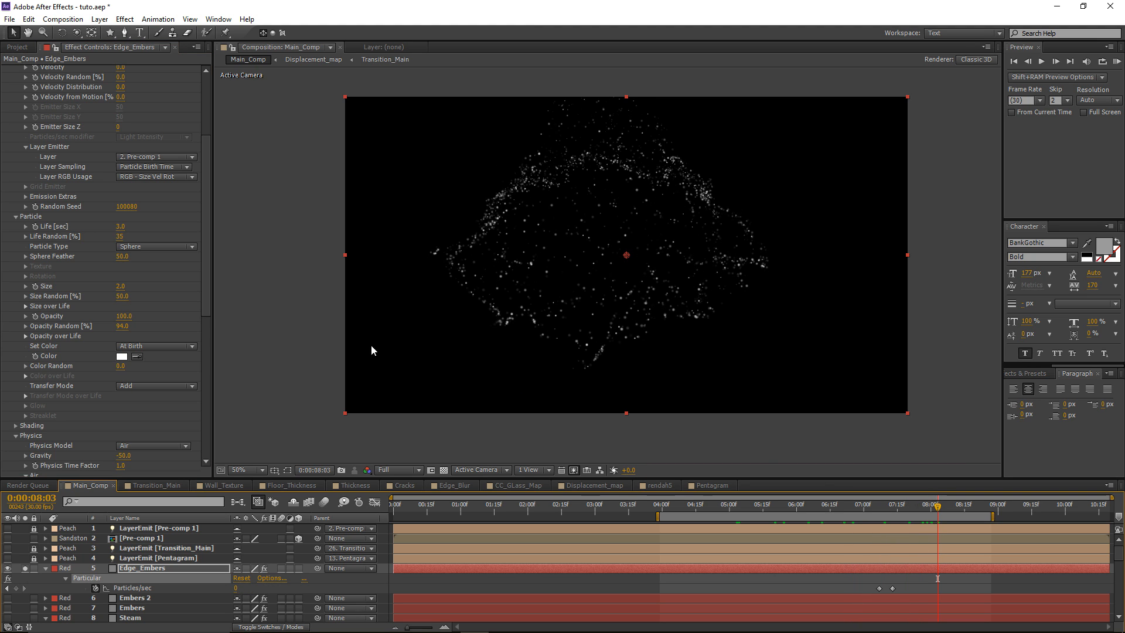
Change the Edge_Embers particle color to a saturated orange
scroll(102, 278, "down", 3)
left_click(121, 304)
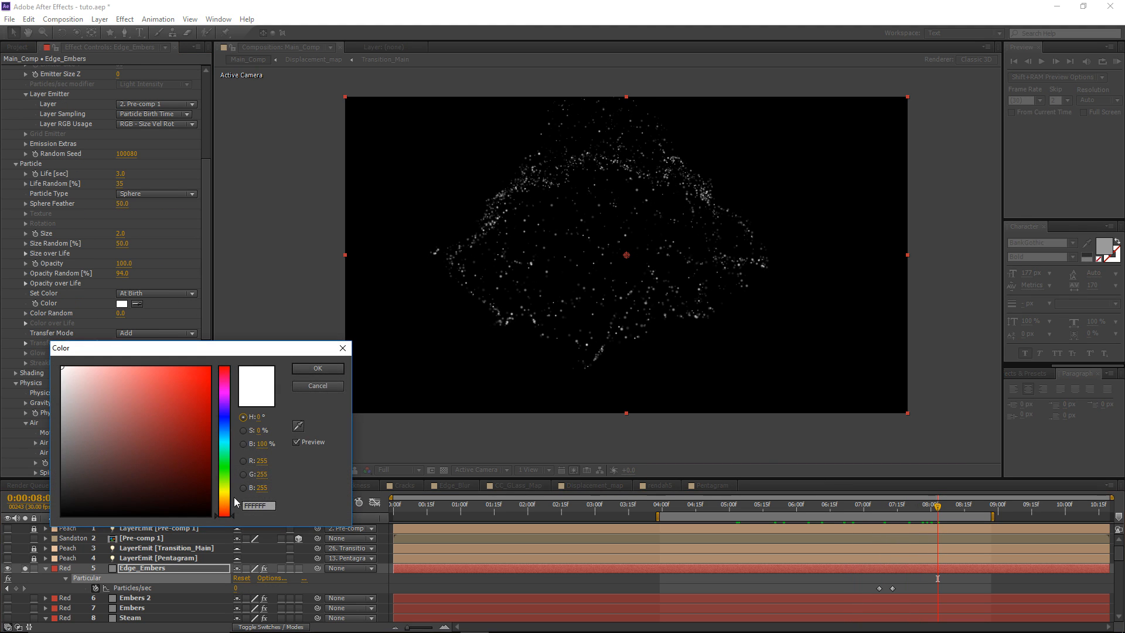
left_click(230, 508)
left_click(203, 375)
left_click(317, 368)
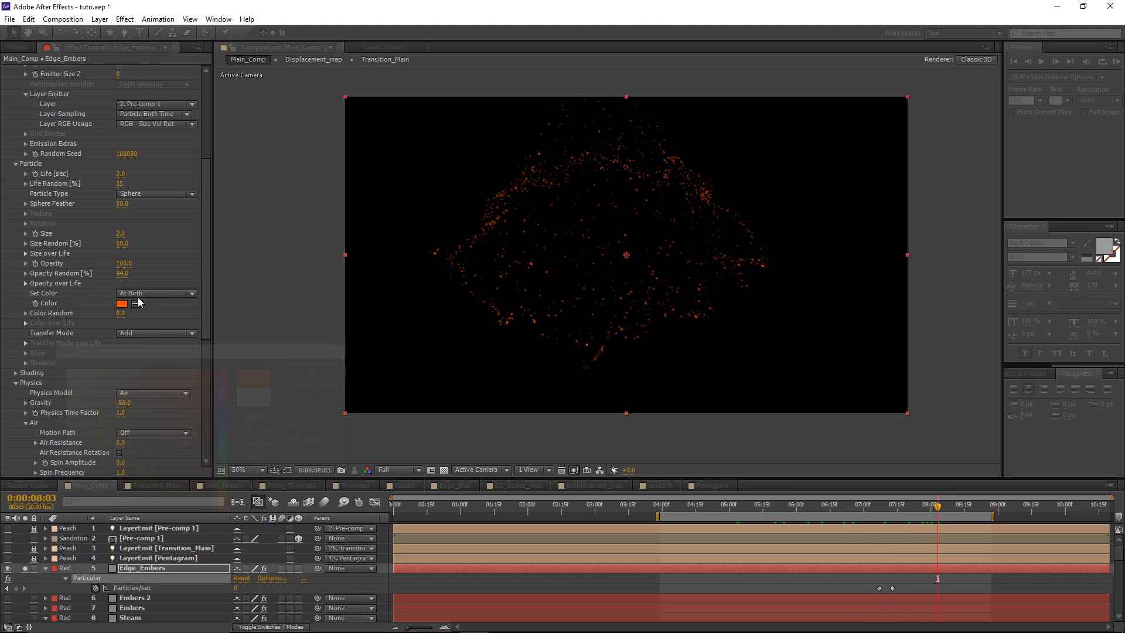
Turn on motion blur in the Edge_Embers Particular rendering settings and increase its shutter angle
scroll(58, 262, "down", 6)
scroll(57, 262, "down", 9)
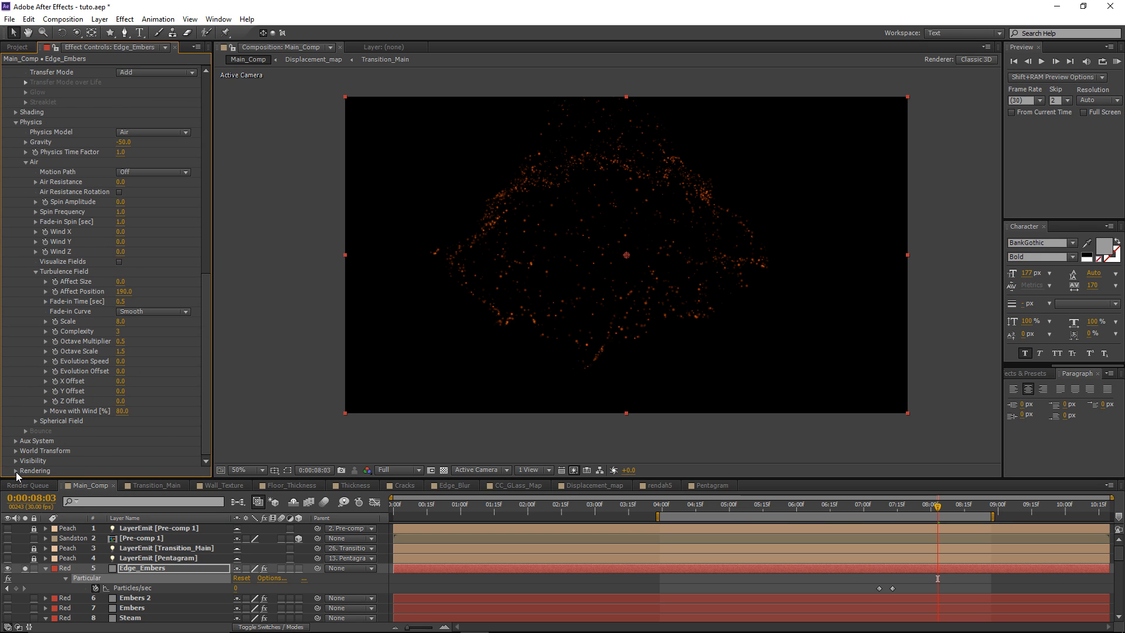
left_click(16, 471)
left_click(25, 471)
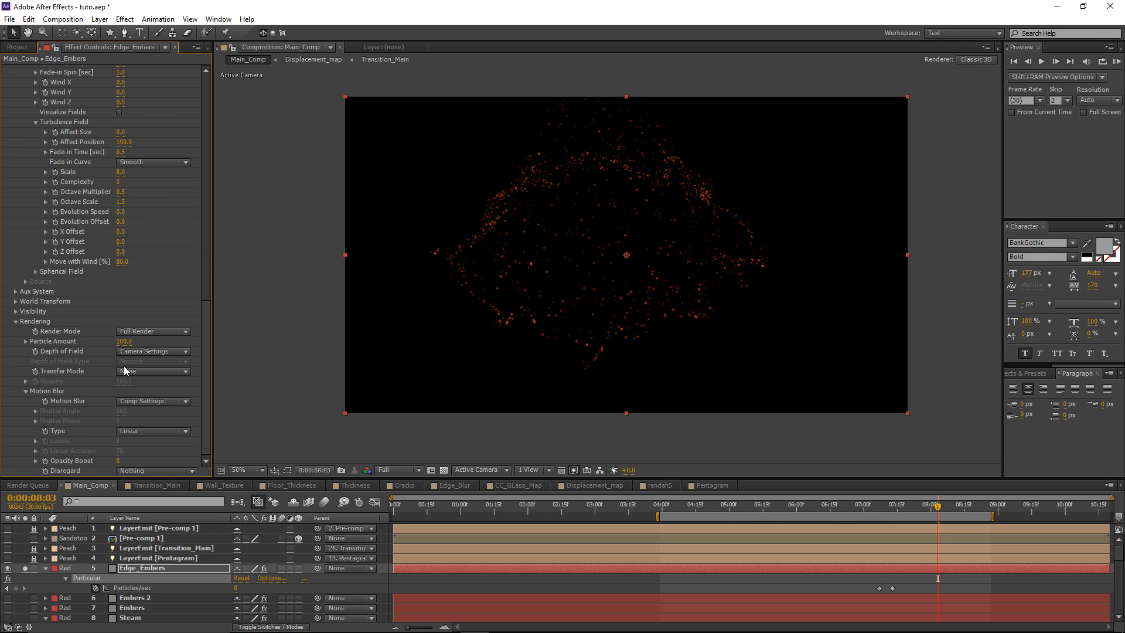
left_click(151, 405)
left_click(154, 441)
left_click_drag(289, 409, 359, 405)
Raise the turbulence field's Affect Position on Edge_Embers to 241
scroll(143, 351, "up", 5)
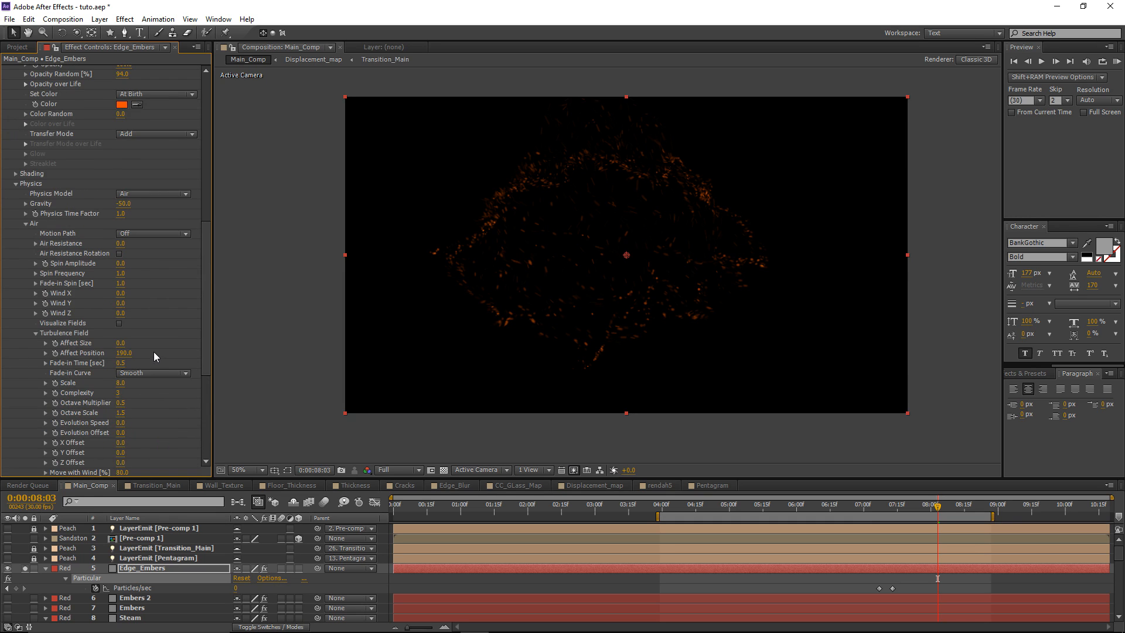
scroll(153, 352, "down", 3)
left_click_drag(124, 300, 156, 304)
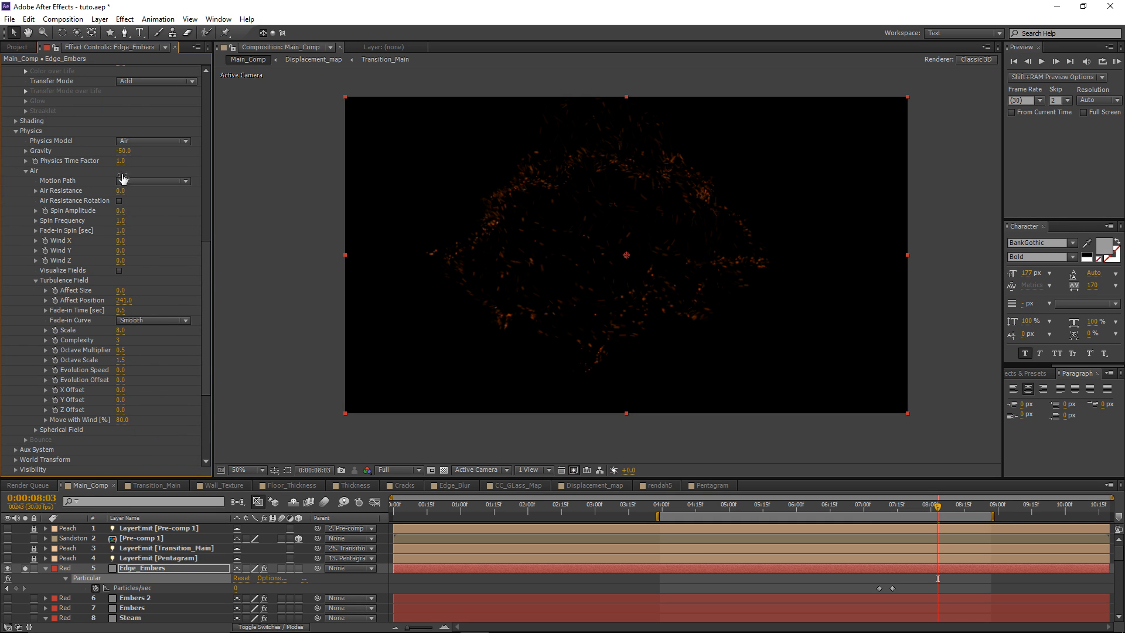
Apply a Glow effect to Edge_Embers and duplicate it, lowering the copy's threshold to 29.4% and increasing its radius
scroll(123, 179, "up", 3)
left_click(124, 18)
mouse_move(153, 308)
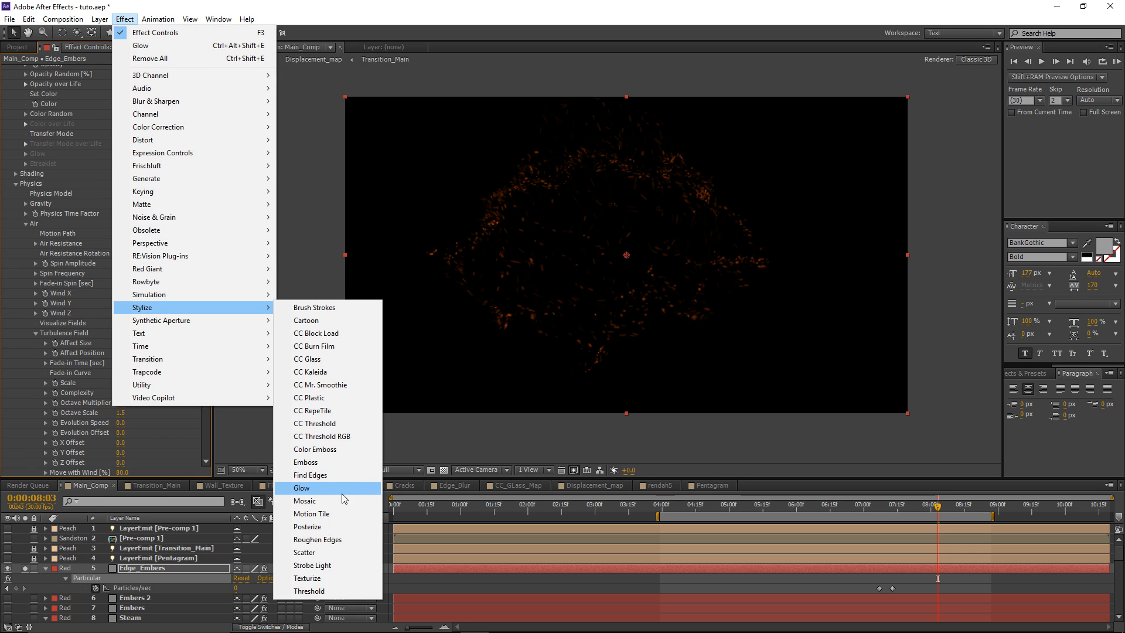
left_click(342, 491)
key("ctrl+d")
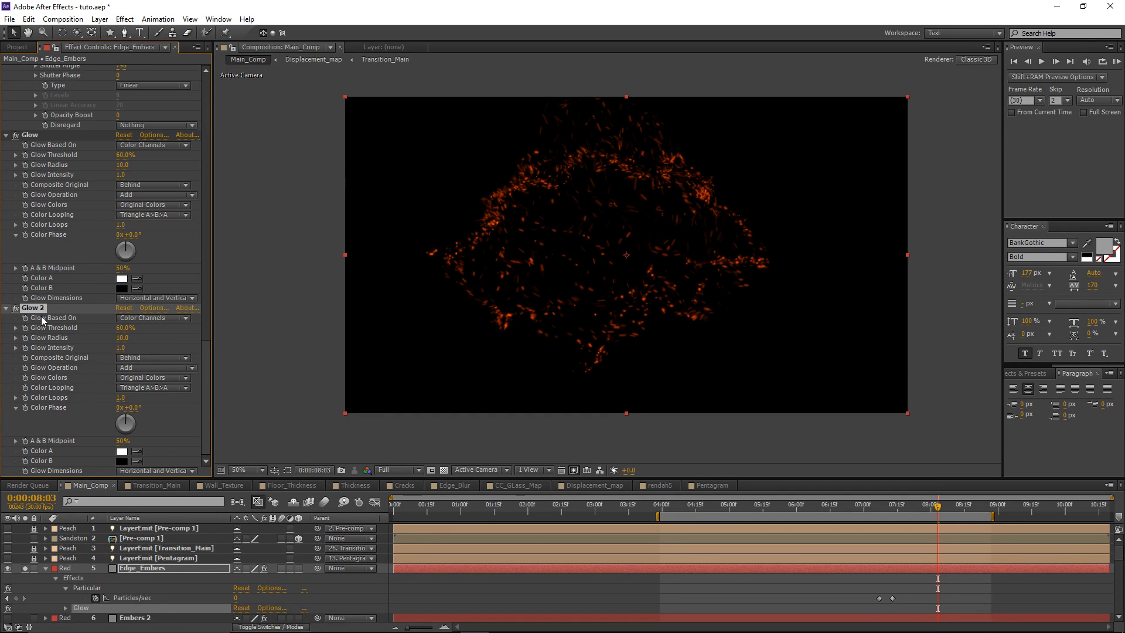
mouse_move(131, 330)
left_mouse_down()
mouse_move(76, 337)
mouse_move(139, 335)
left_mouse_up()
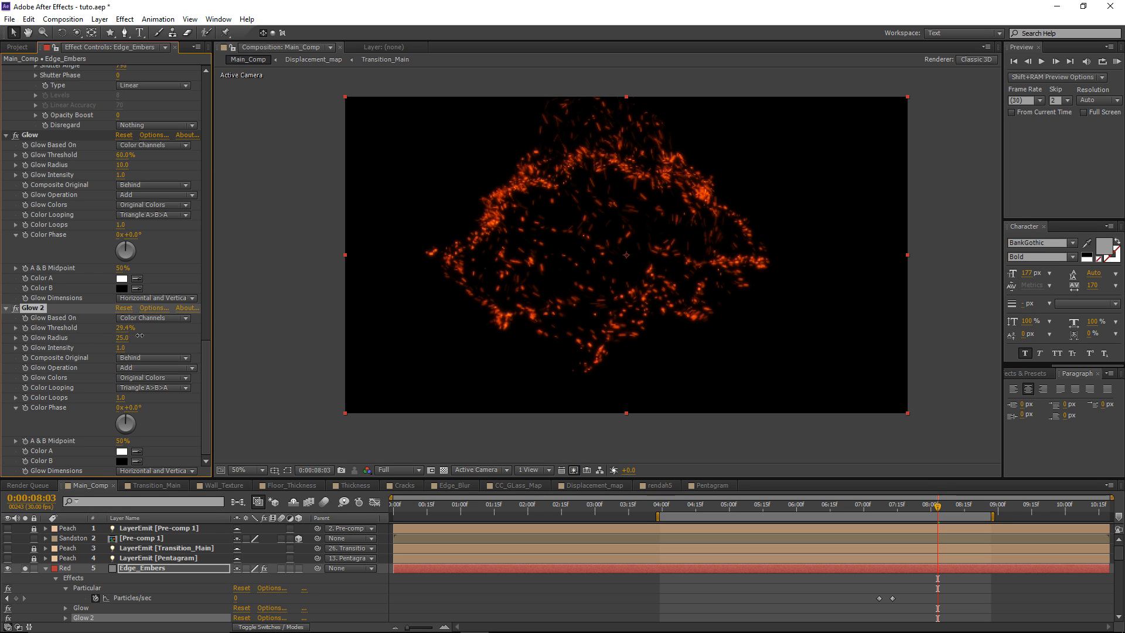
Reduce the Edge_Embers particle size to 1.2
scroll(88, 299, "up", 15)
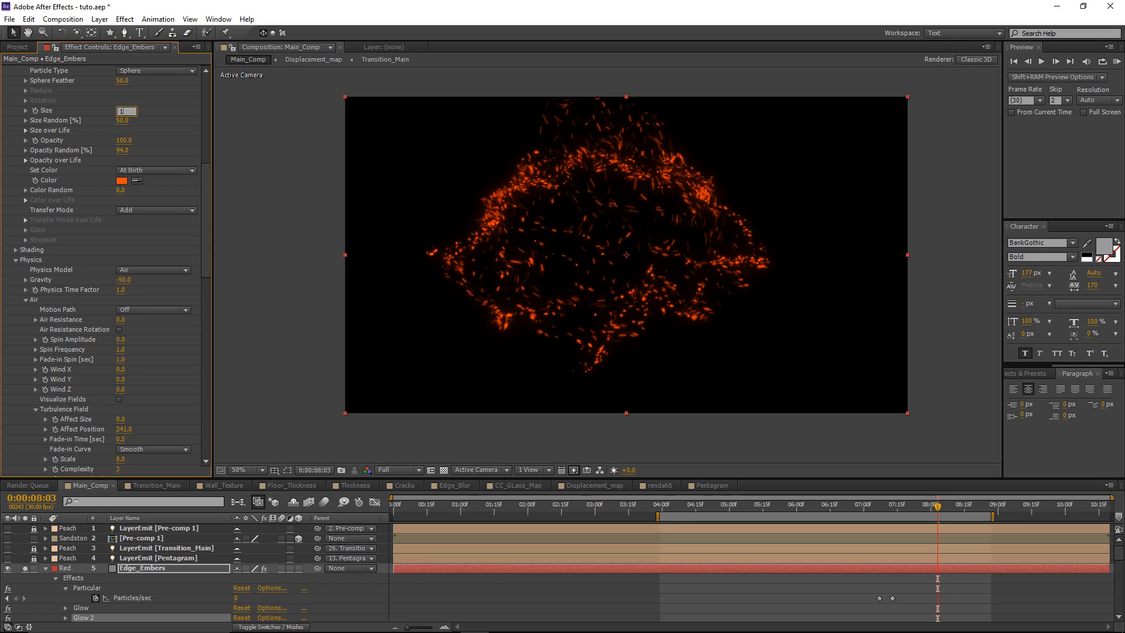
key("Return")
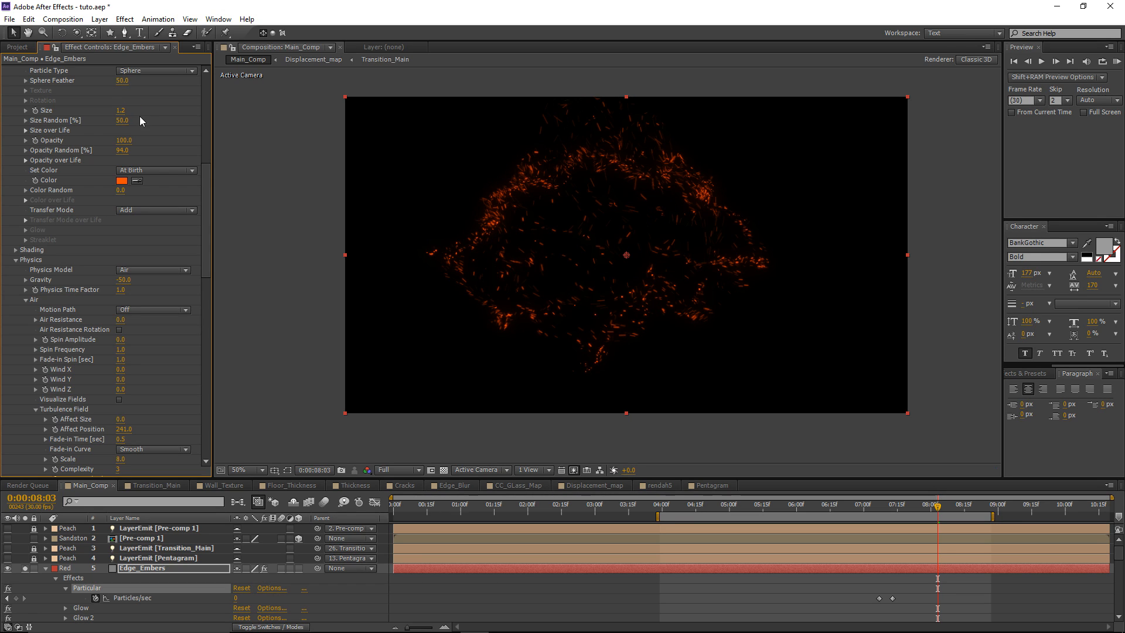
Turn off solo for the Edge_Embers layer and display the blending mode column in the timeline
left_click(183, 569)
left_click(25, 568)
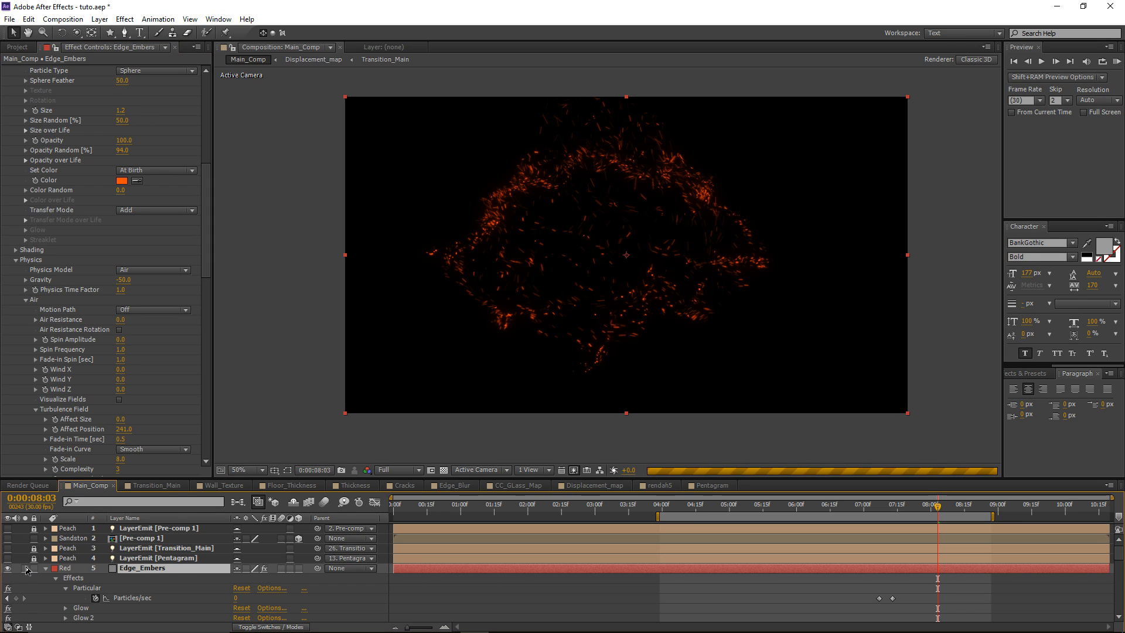
key("F4")
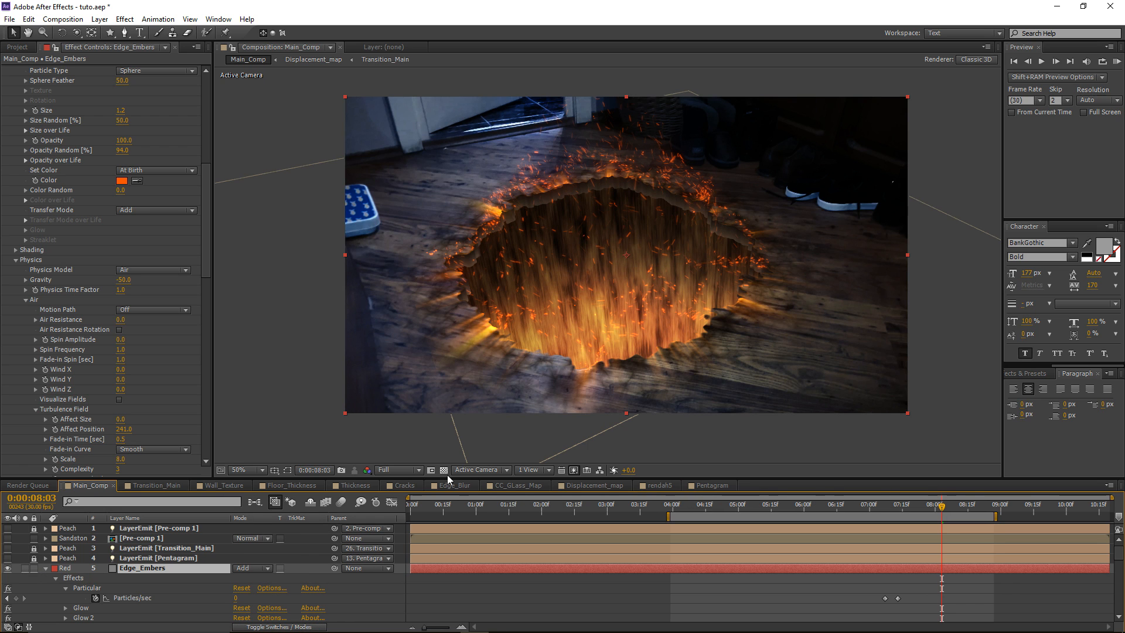
Inspect the embers against the hole's edge at 0:00:06:22 and shift the Pre-comp 1 layer about 10 frames earlier
left_click_drag(942, 506, 852, 512)
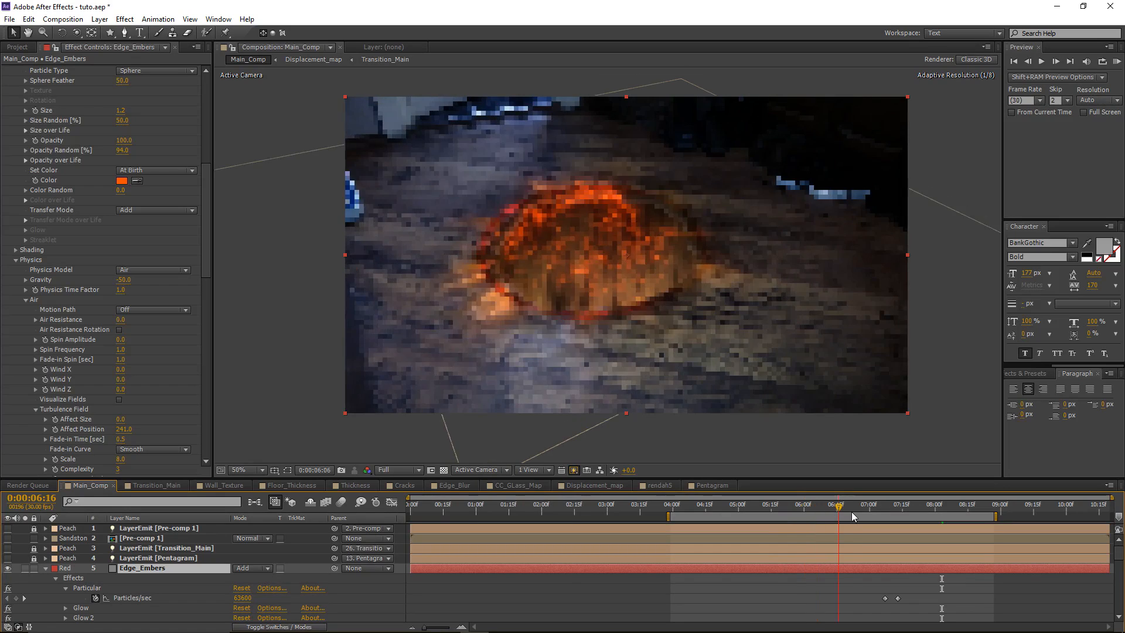
left_click(597, 458)
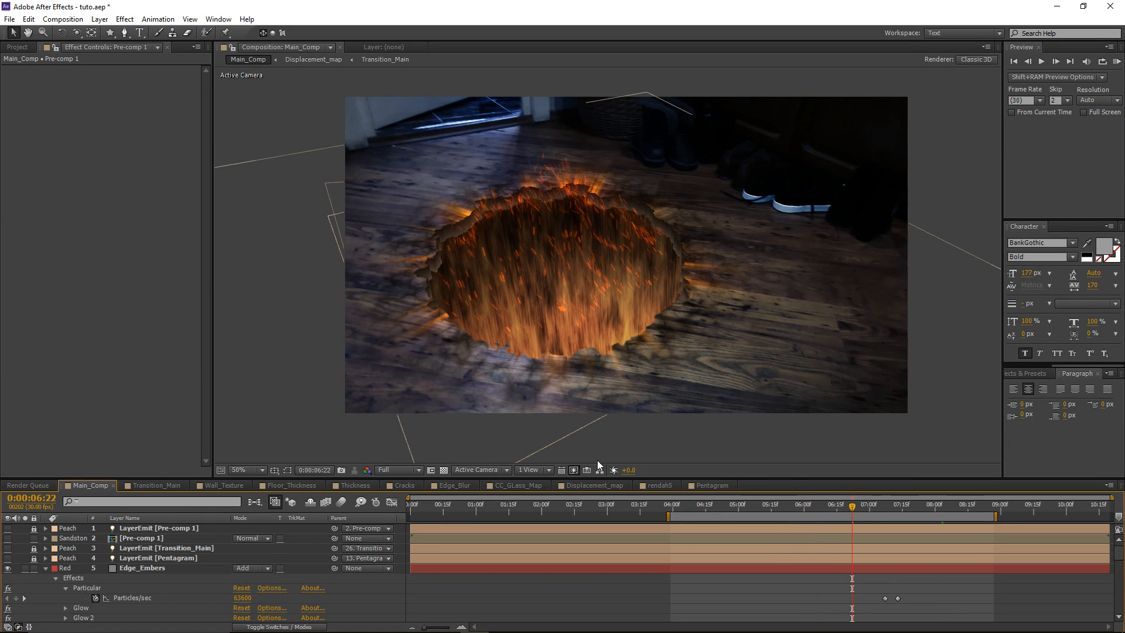
scroll(496, 286, "up", 1)
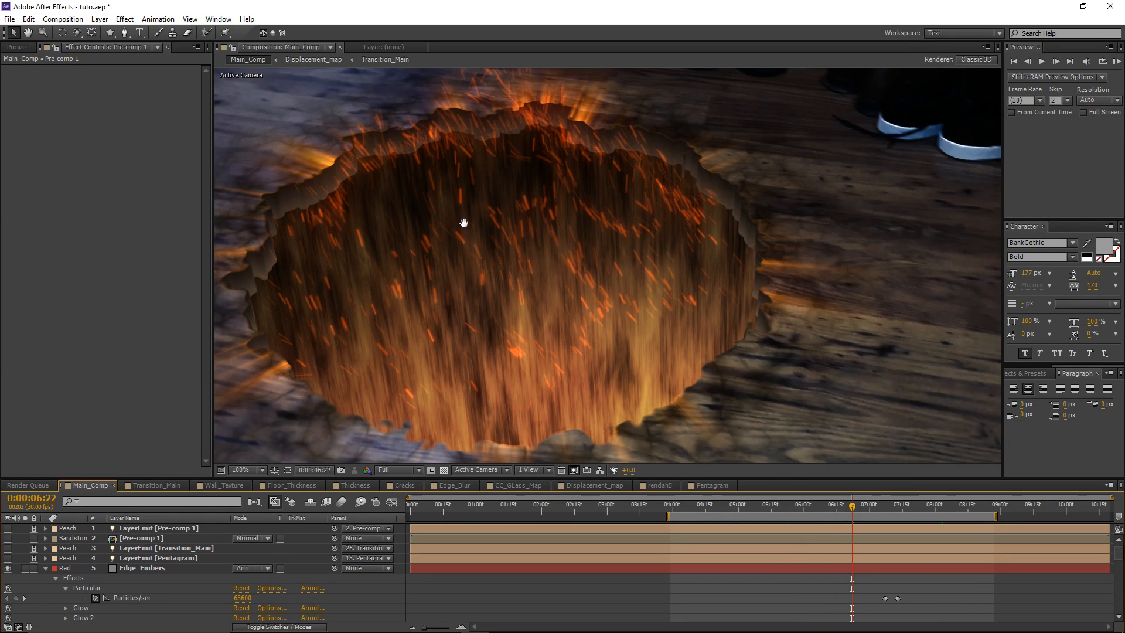
left_click_drag(464, 223, 528, 241)
key("comma")
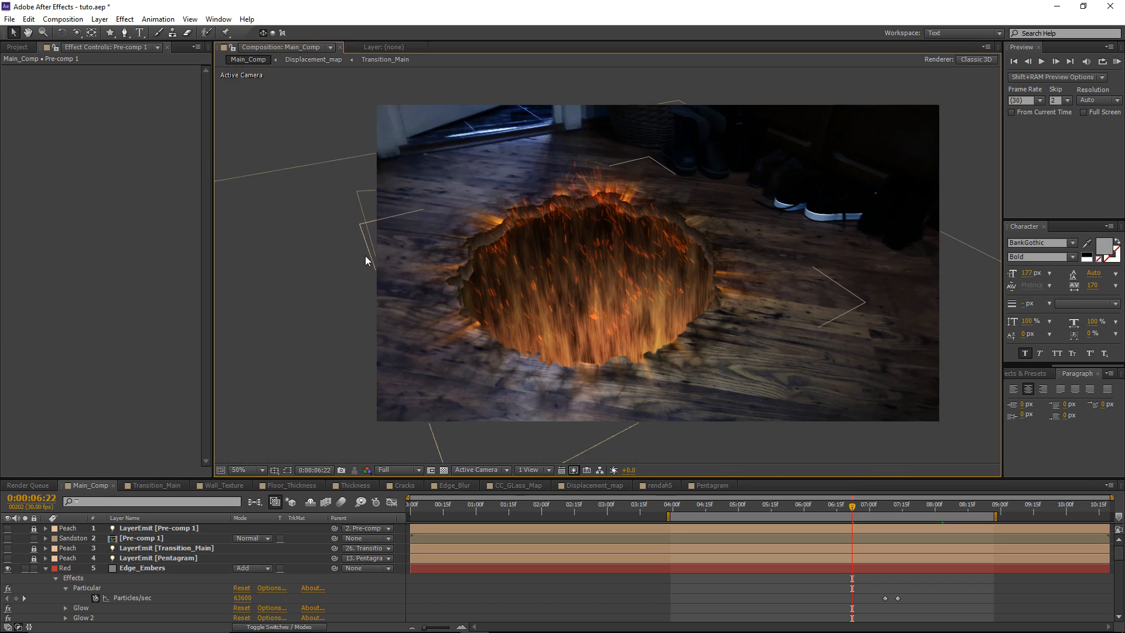
left_click(174, 538)
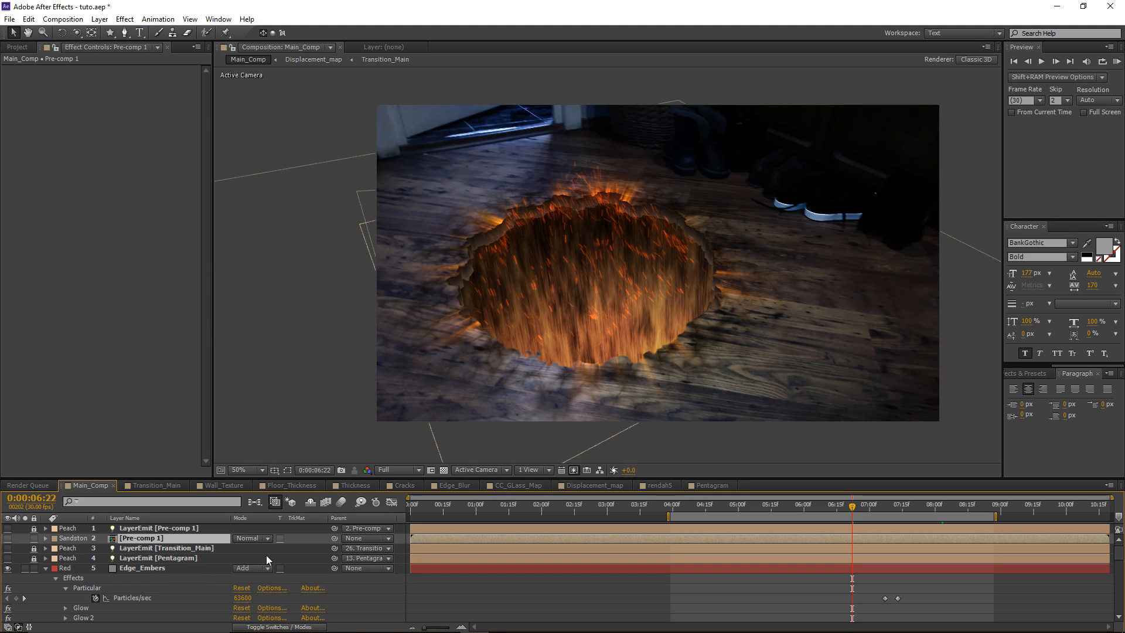
left_click_drag(445, 538, 424, 536)
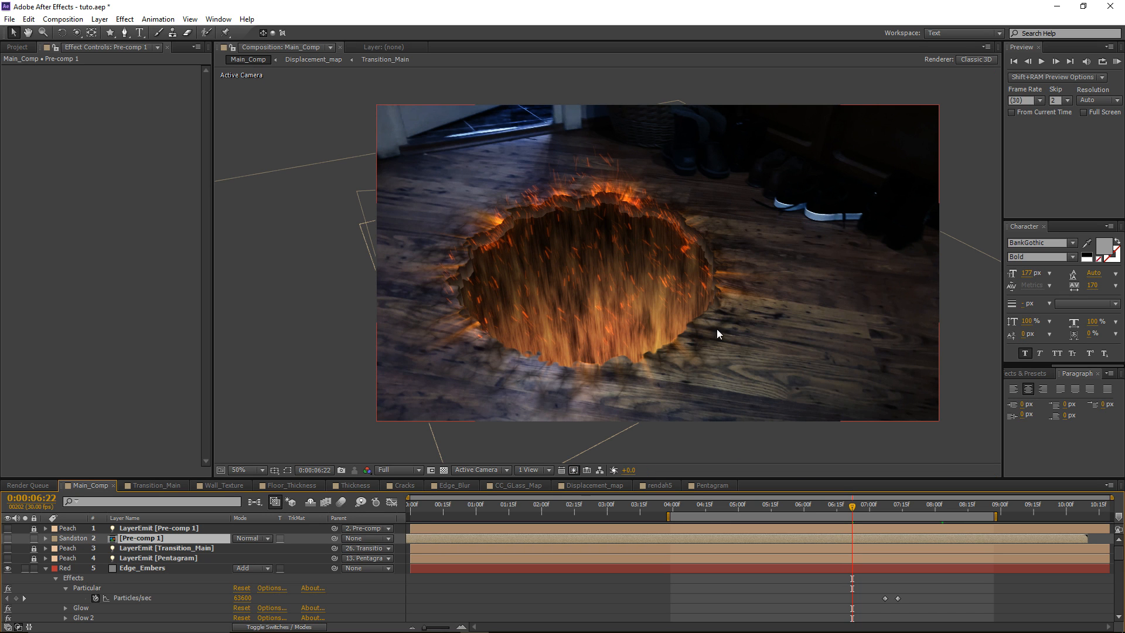
left_click(815, 585)
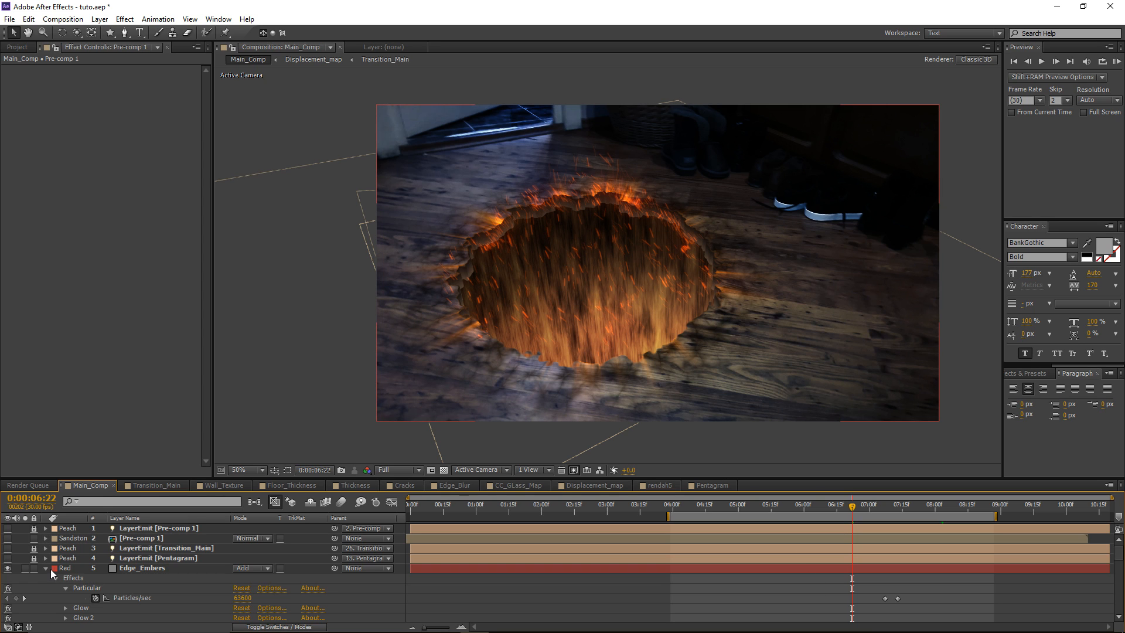
Collapse the Edge_Embers and Steam layer properties in the timeline
left_click(47, 568)
scroll(29, 581, "down", 1)
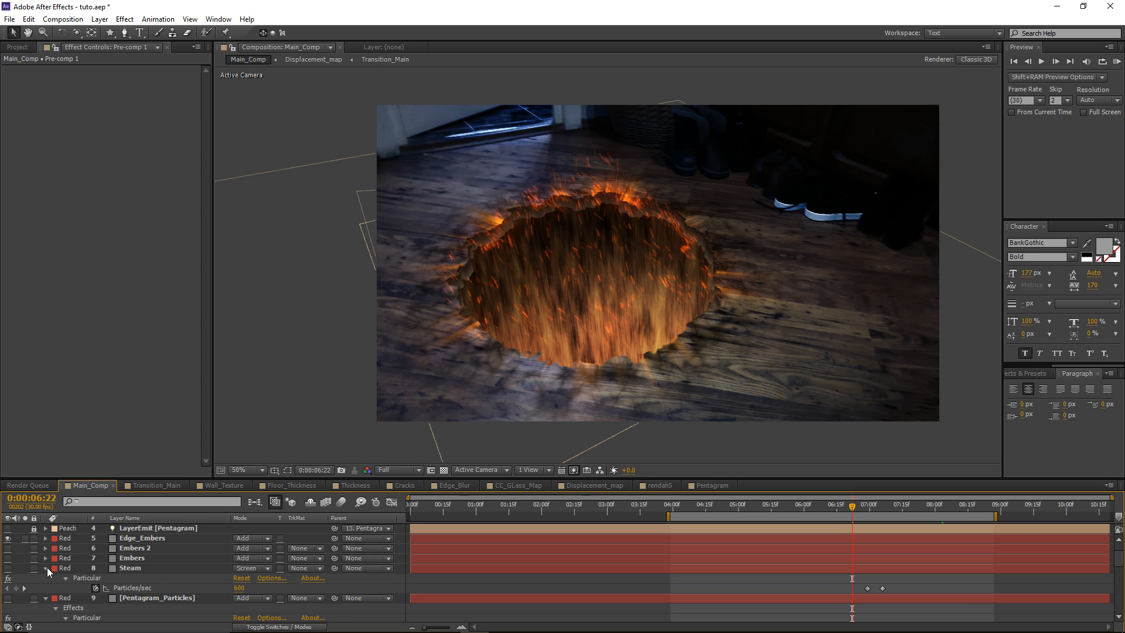
left_click(45, 568)
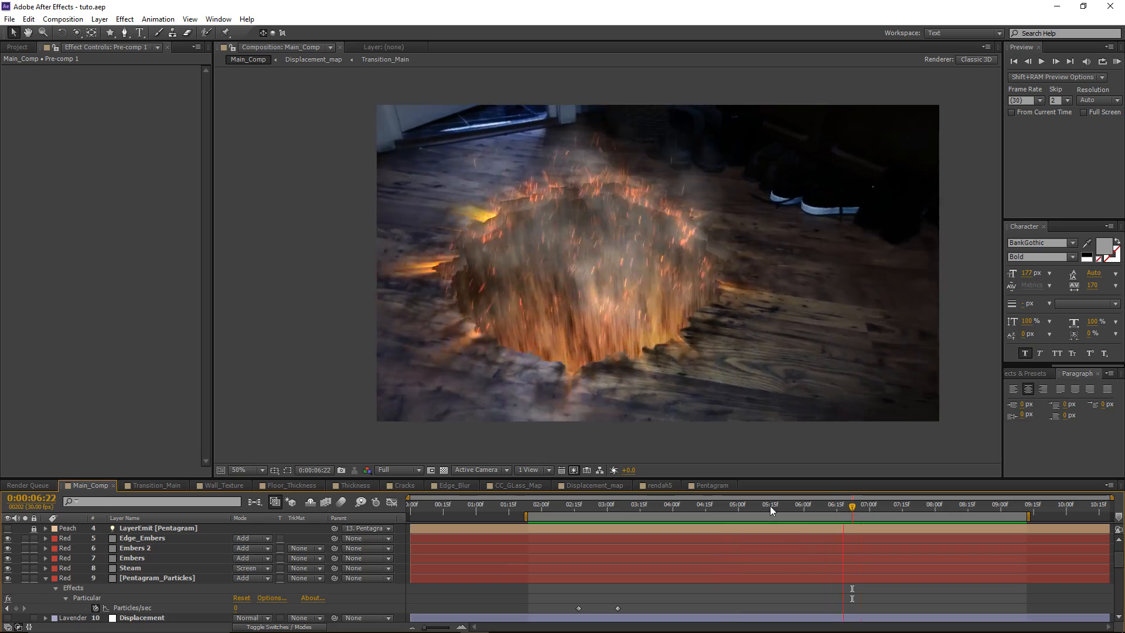
Review the combined embers and steam in the scene at 0:00:07:12 and 0:00:07:21, selecting the particle layers in turn
key("space")
scroll(814, 504, "down", 5)
left_click_drag(814, 504, 895, 509)
scroll(621, 556, "up", 5)
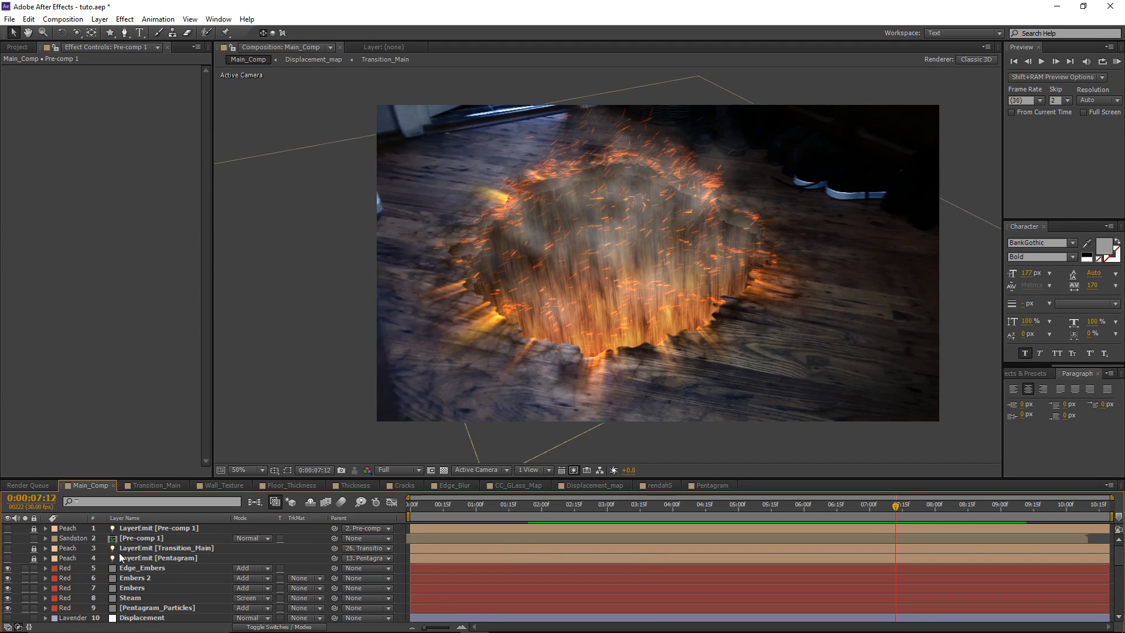
left_click(140, 571)
left_click(147, 581)
left_click(152, 589)
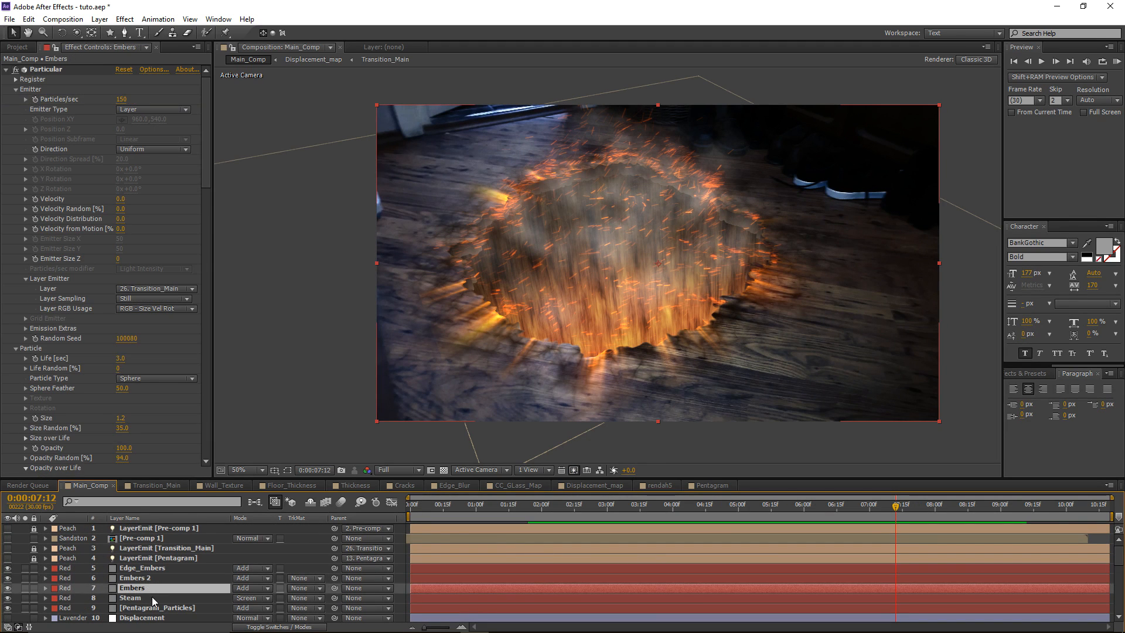
left_click(153, 596)
left_click_drag(667, 512, 916, 505)
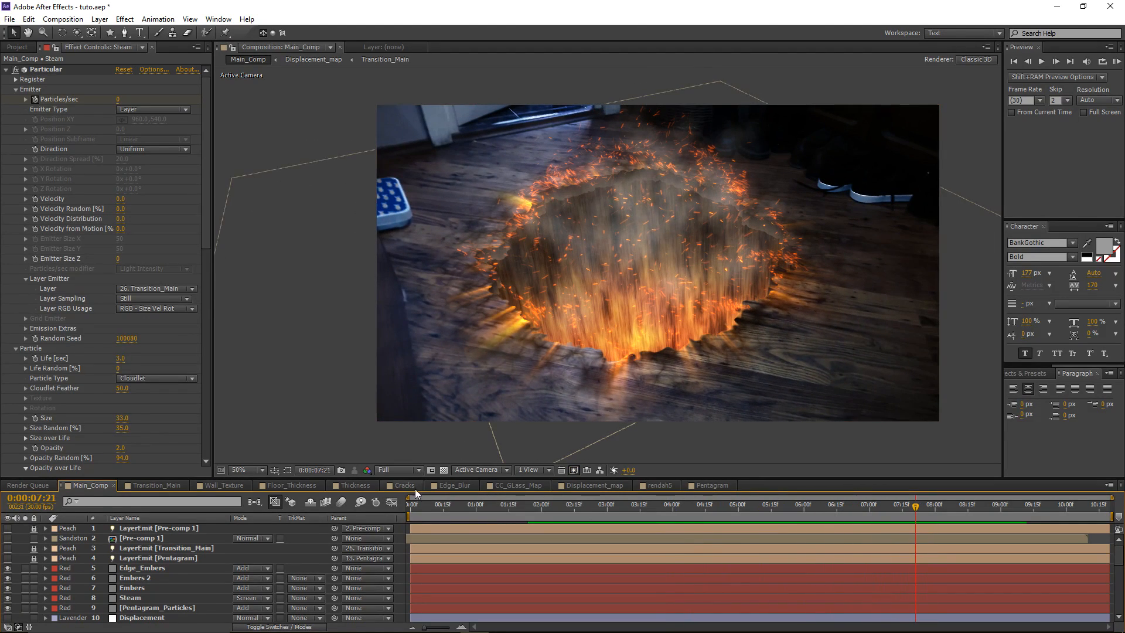
Add a new adjustment layer above all layers in Main_Comp and name it Color Correction
left_click(101, 21)
mouse_move(281, 32)
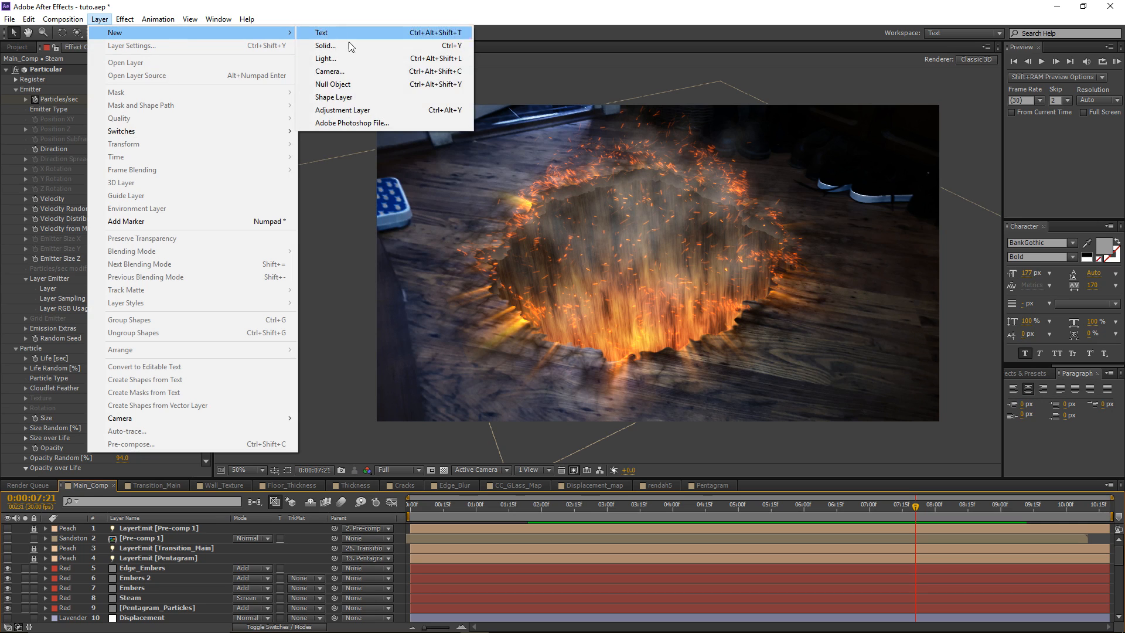
left_click(350, 113)
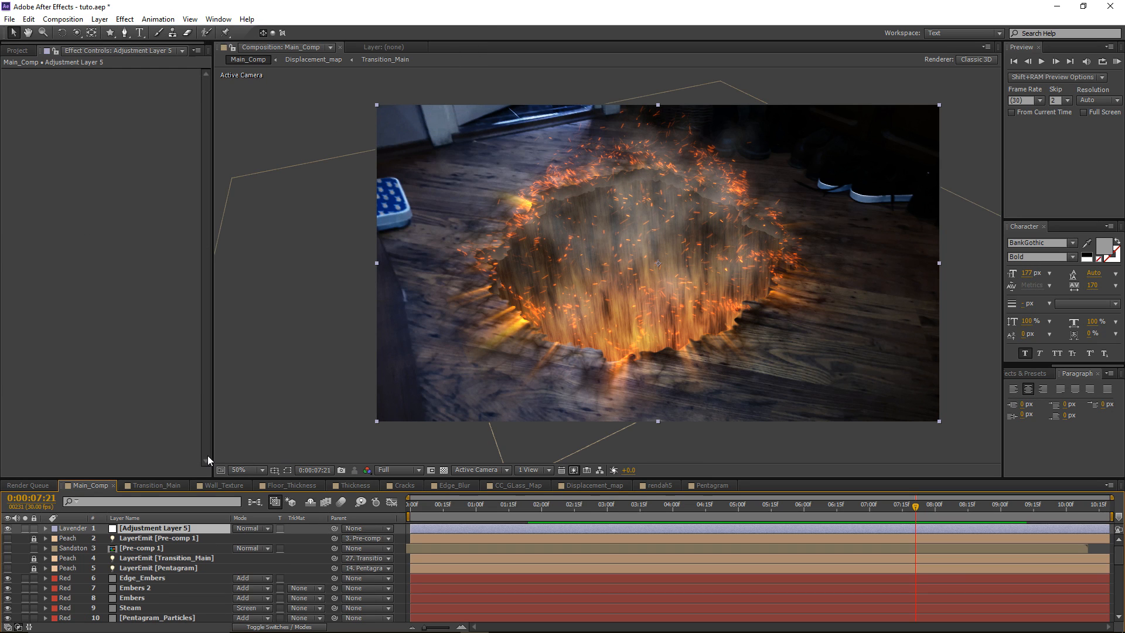
key("Return")
type("C")
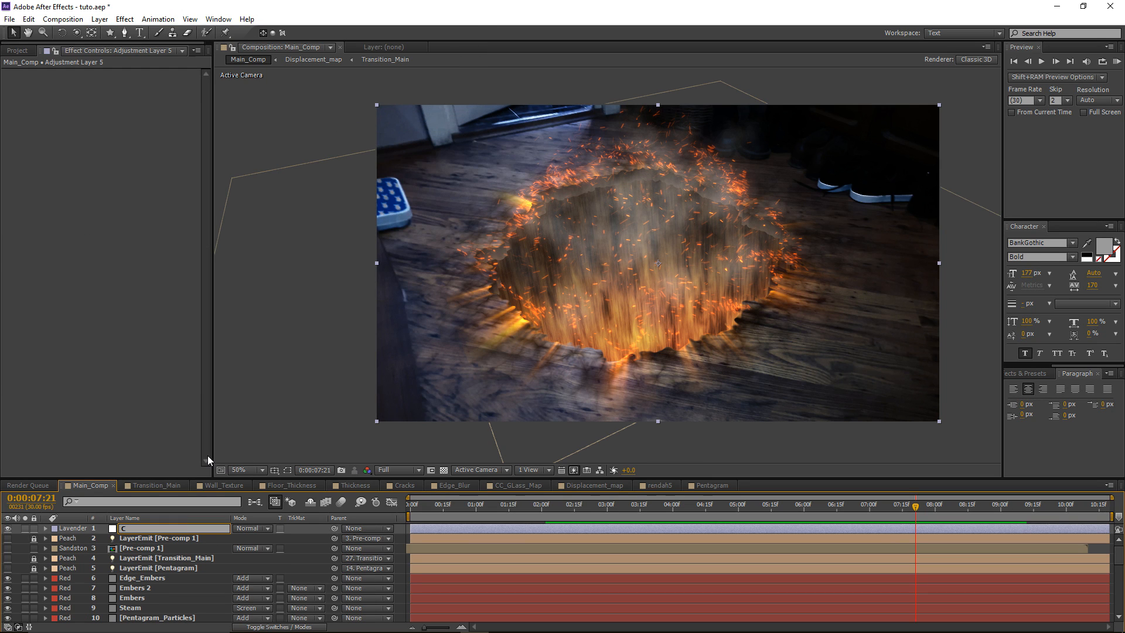
type("olor Correction")
key("Return")
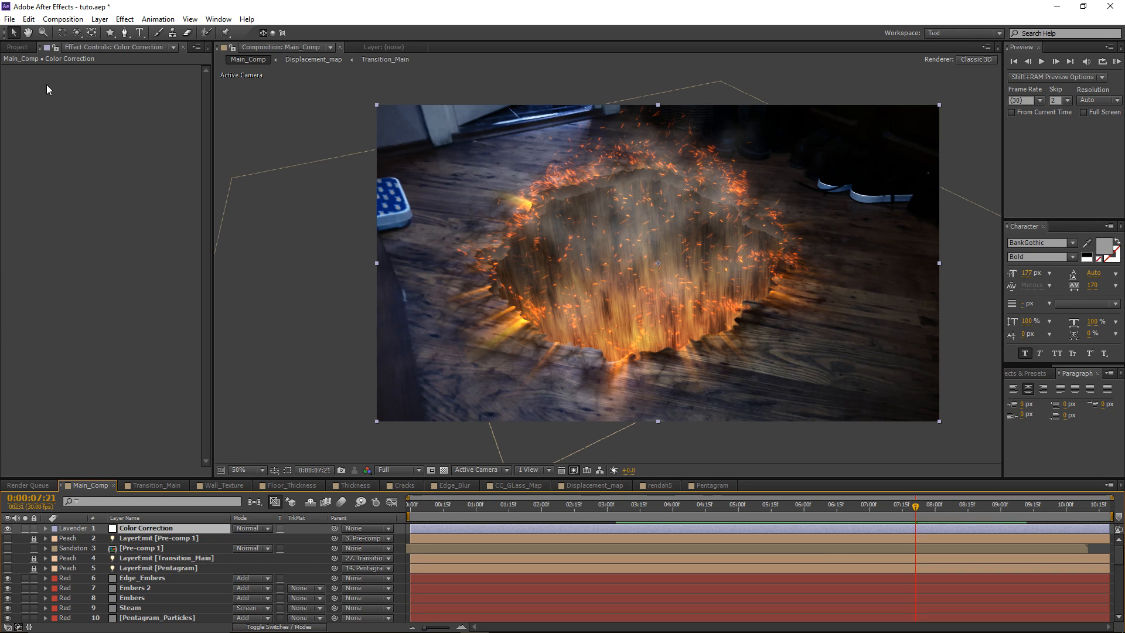
Apply the Tint effect to the Color Correction layer with Amount to Tint at 20%
left_click(124, 19)
mouse_move(176, 127)
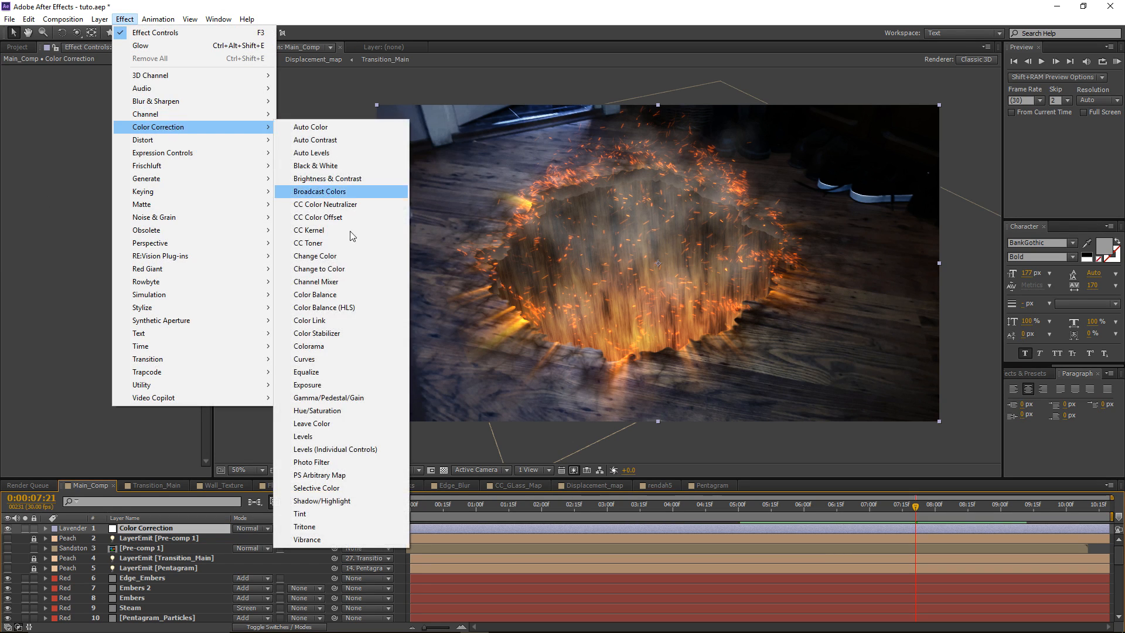
left_click(323, 514)
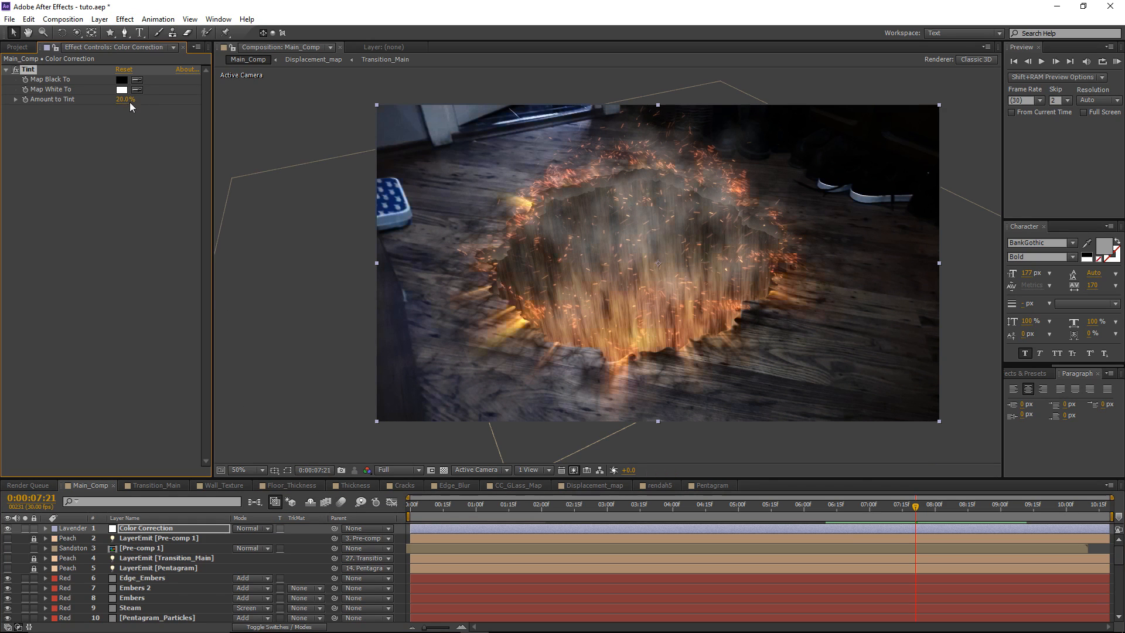
Add a Curves effect to the Color Correction layer and shape its RGB curve into an S with darker shadows and brighter highlights
left_click(124, 19)
mouse_move(233, 128)
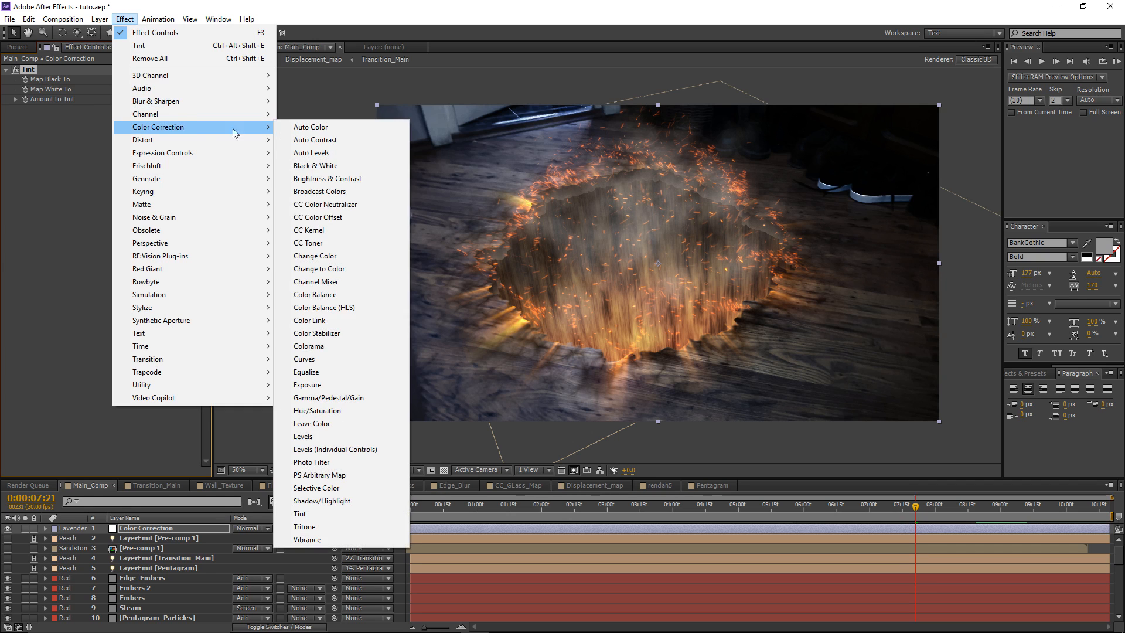
left_click(336, 358)
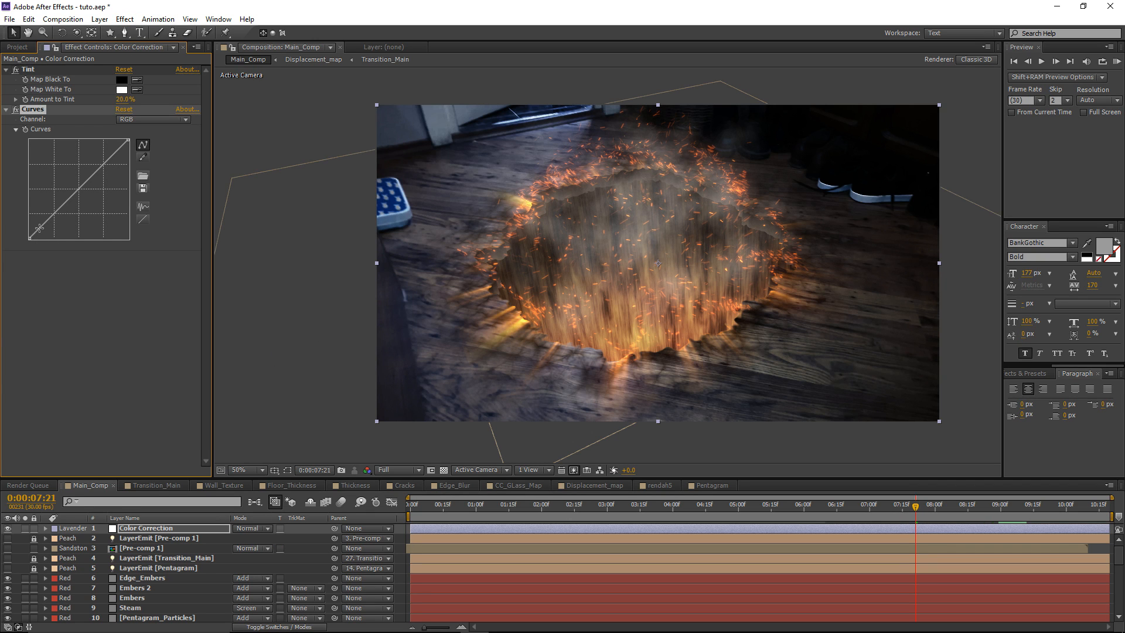
left_click_drag(43, 225, 48, 226)
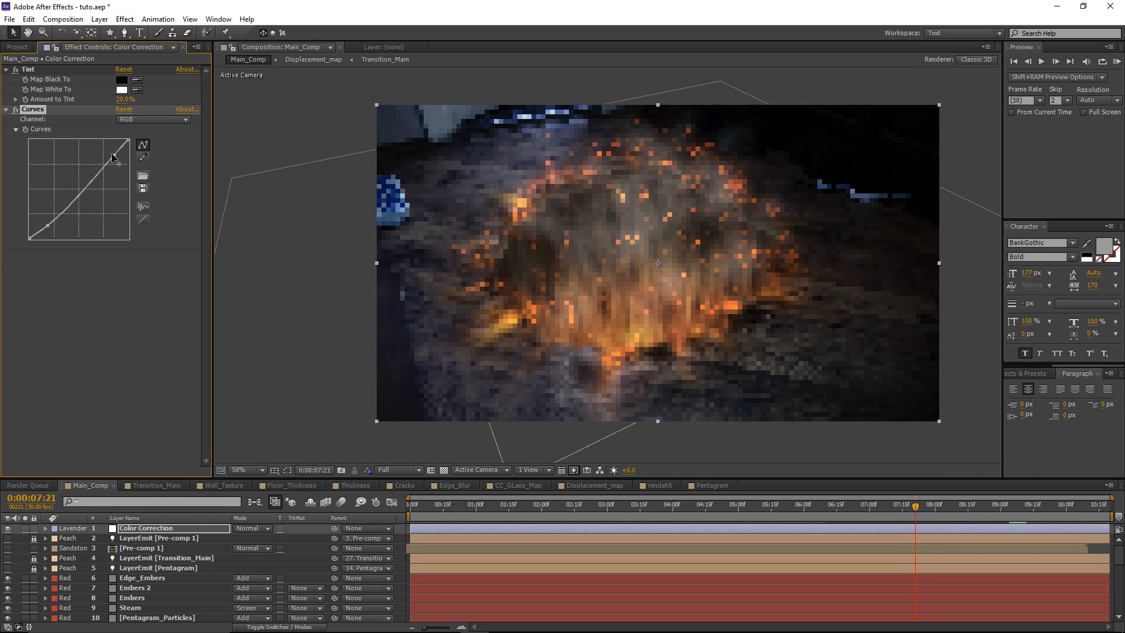
left_click_drag(112, 155, 107, 151)
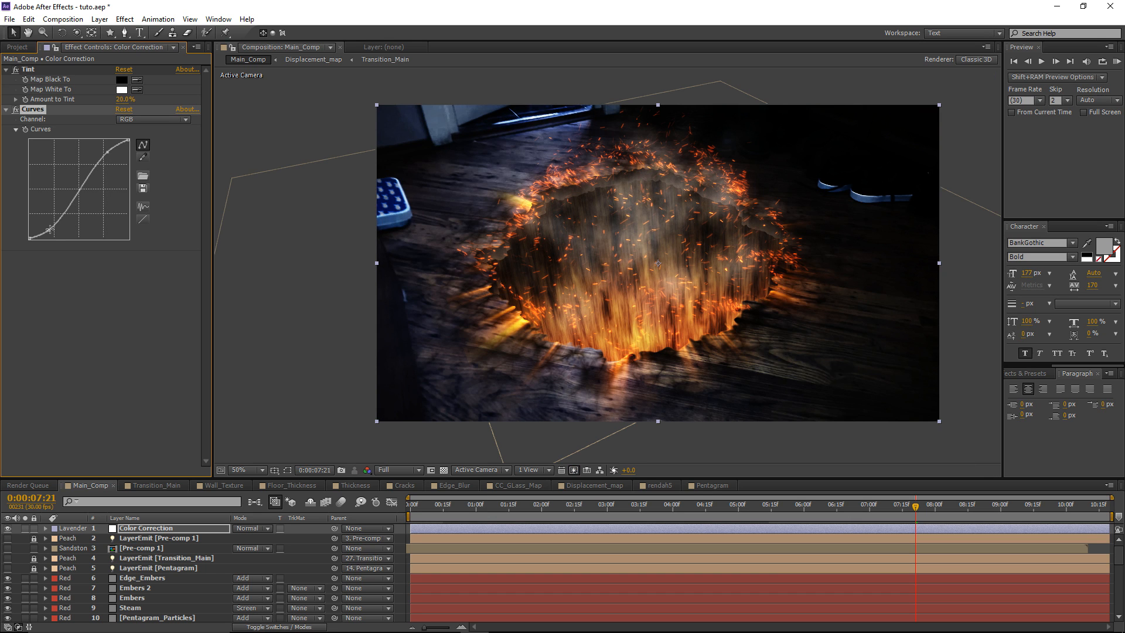
left_click_drag(50, 232, 49, 230)
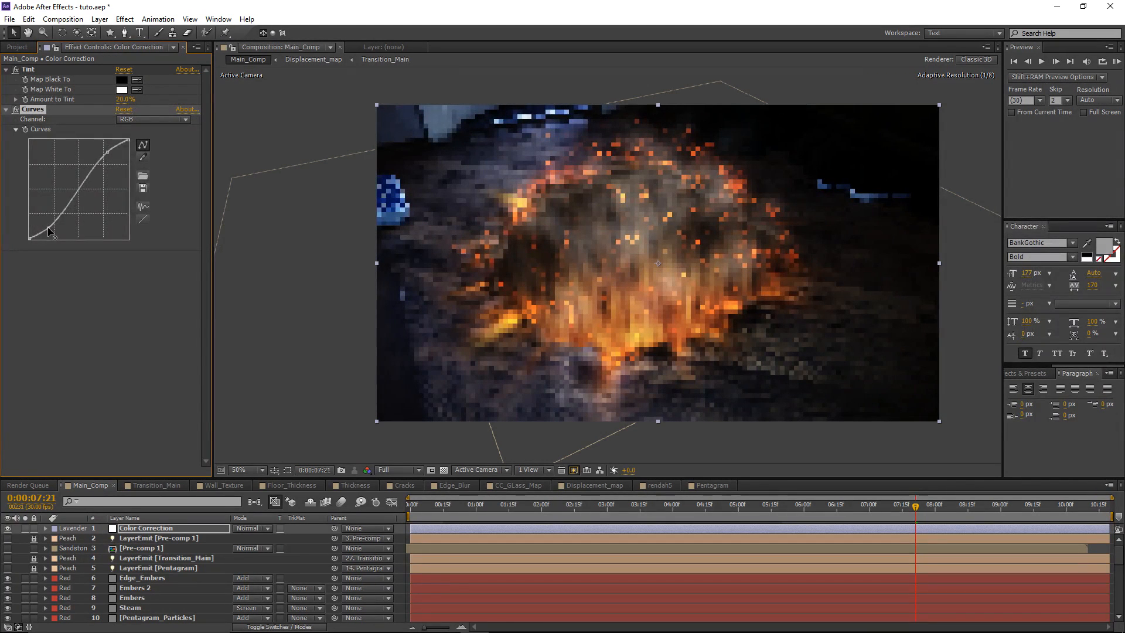
Boost the highlights of the Red curve and slightly lift the shadows of the Blue curve, then return to the RGB channel
left_click(144, 119)
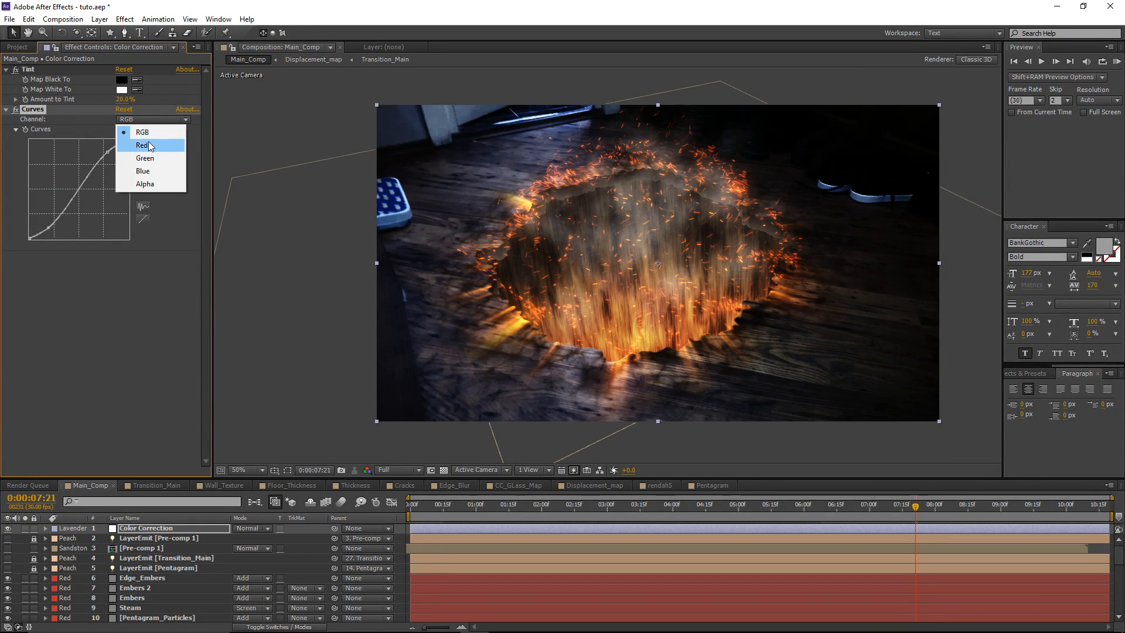
left_click(134, 144)
left_click_drag(128, 139, 116, 142)
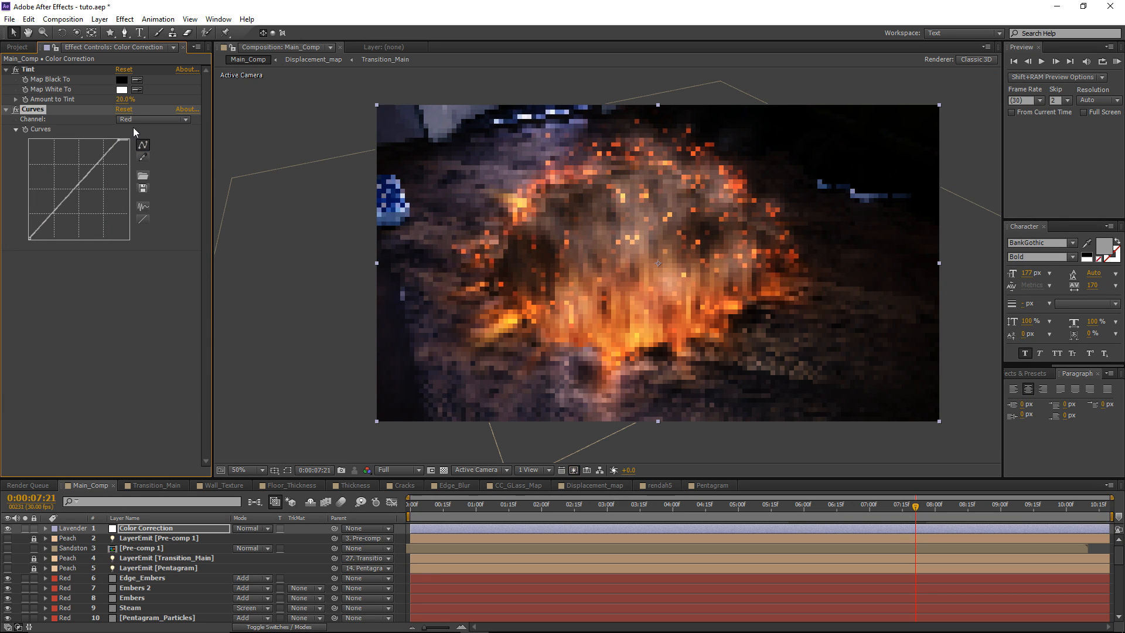
left_click(152, 120)
left_click(156, 170)
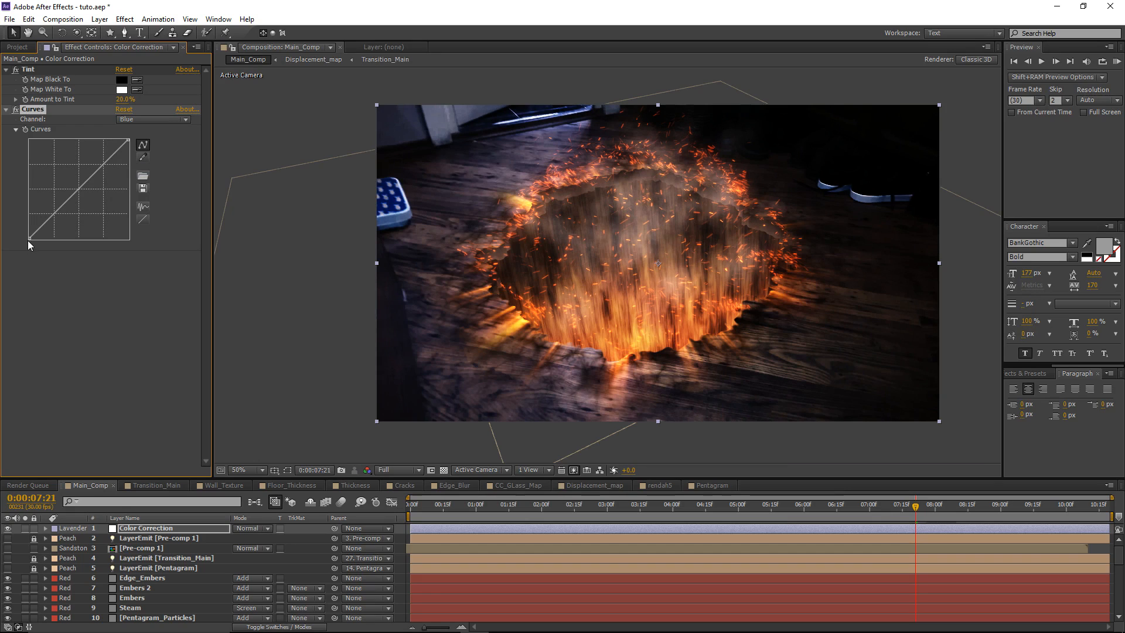
left_click_drag(28, 238, 26, 236)
left_click(148, 119)
left_click(147, 136)
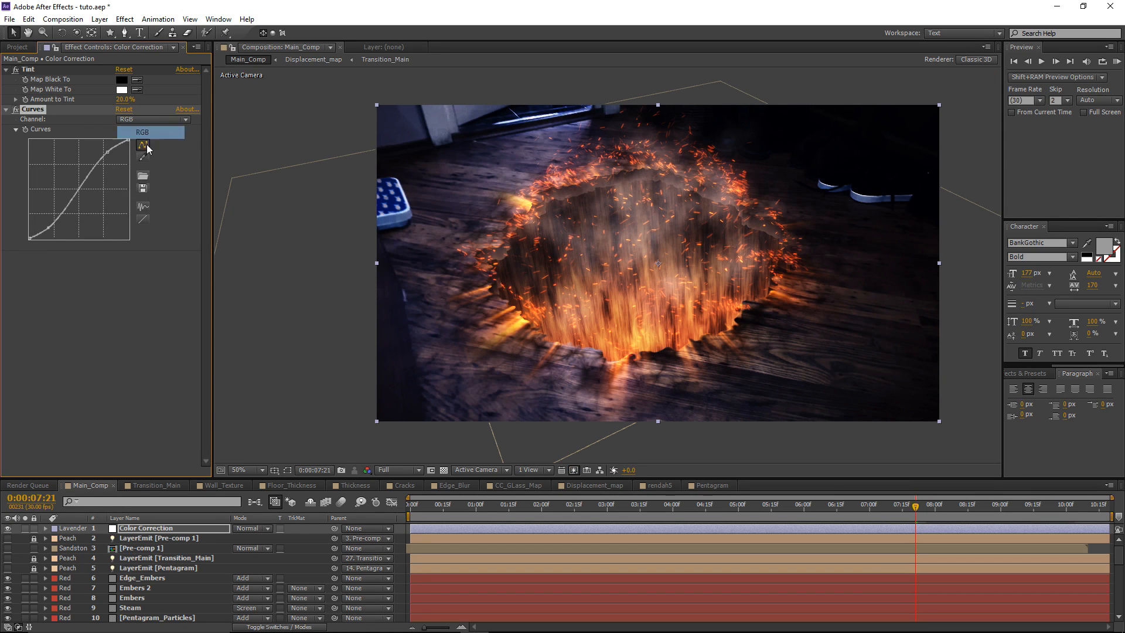
Readjust the Red curve to a smaller highlight boost and add a midpoint to the Green curve
left_click(148, 120)
left_click(147, 147)
left_click_drag(129, 139, 125, 141)
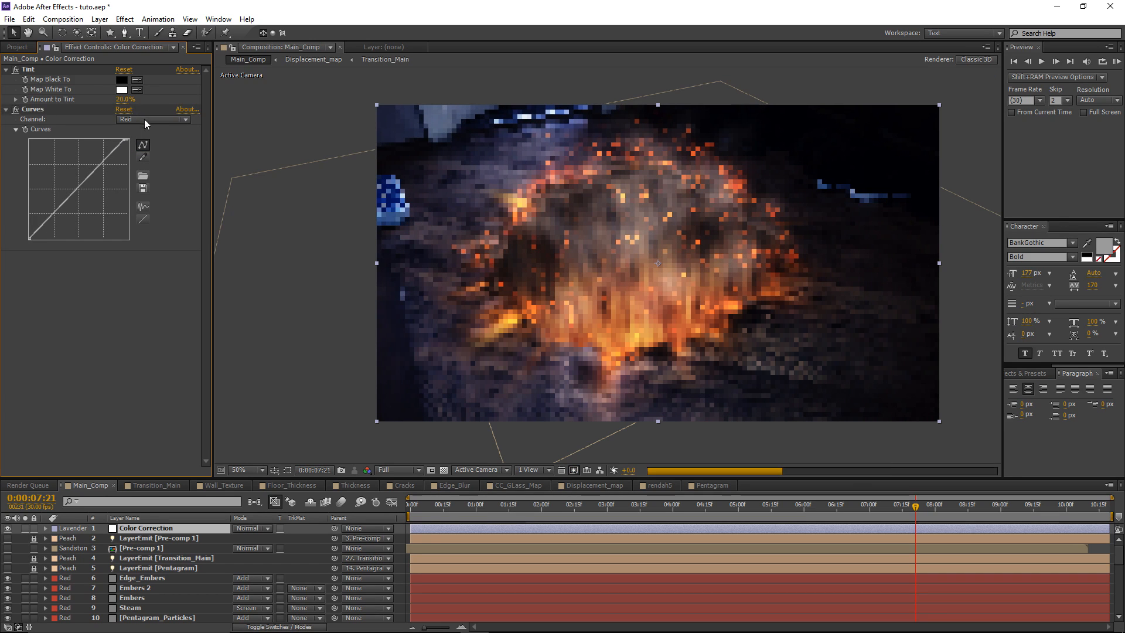
left_click(140, 120)
left_click(140, 156)
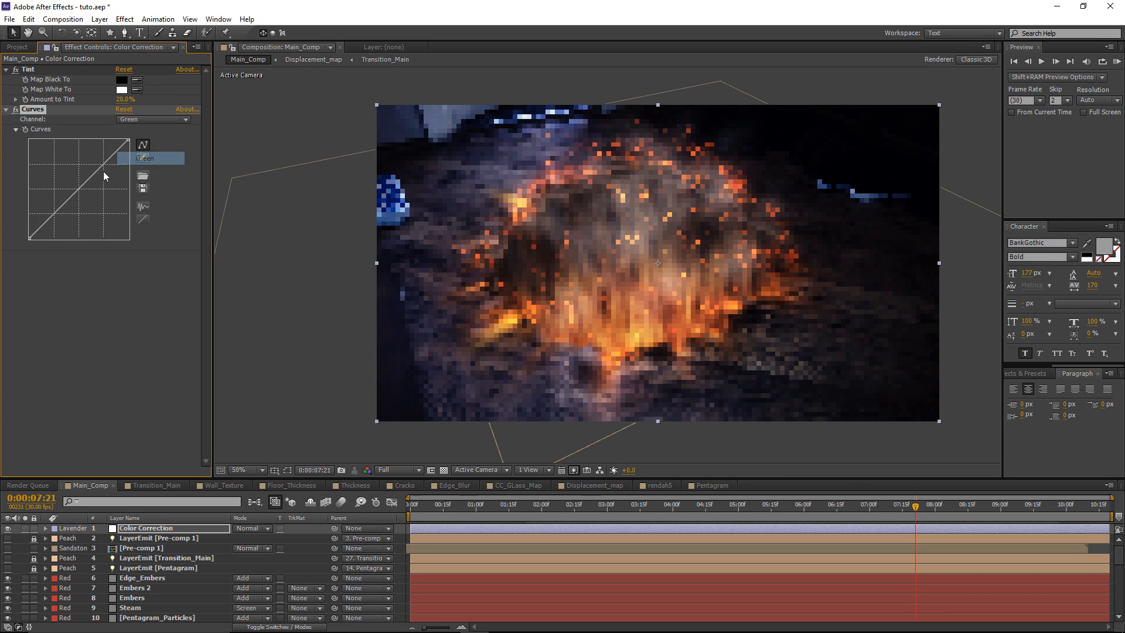
left_click(78, 188)
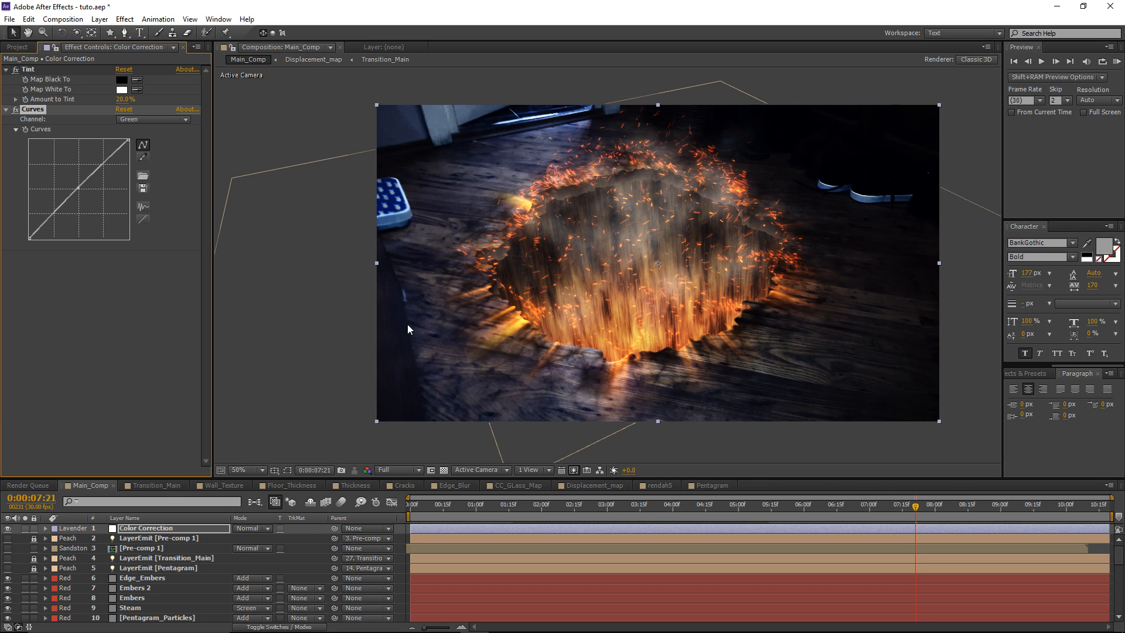
Add the Noise effect to the Color Correction layer with Amount of Noise at 5%
left_click(125, 21)
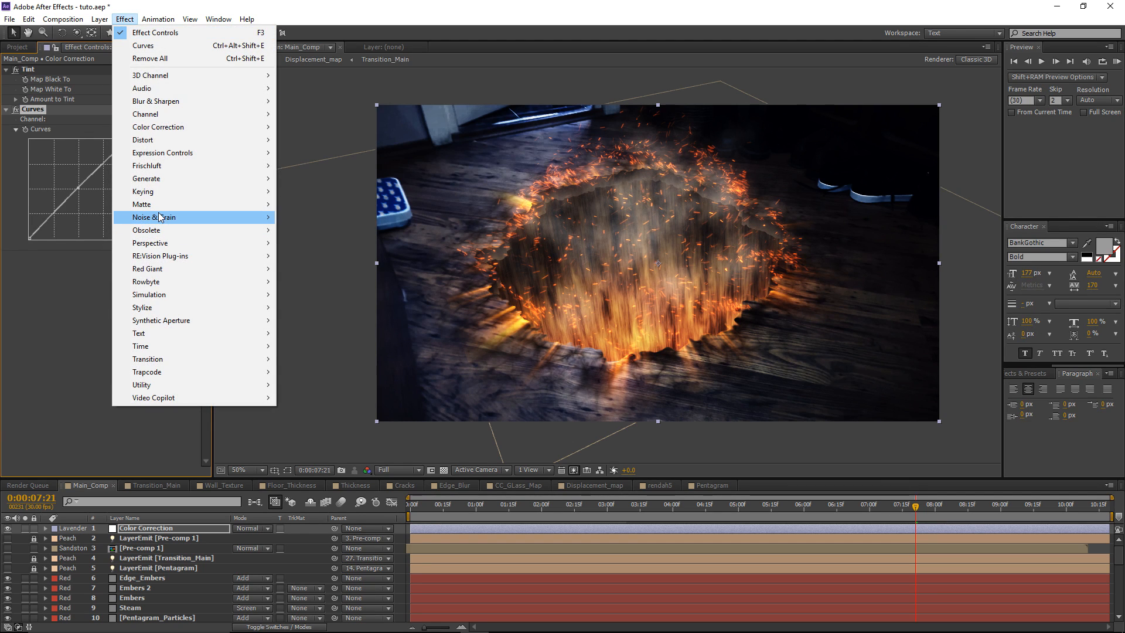
mouse_move(160, 217)
left_click(344, 281)
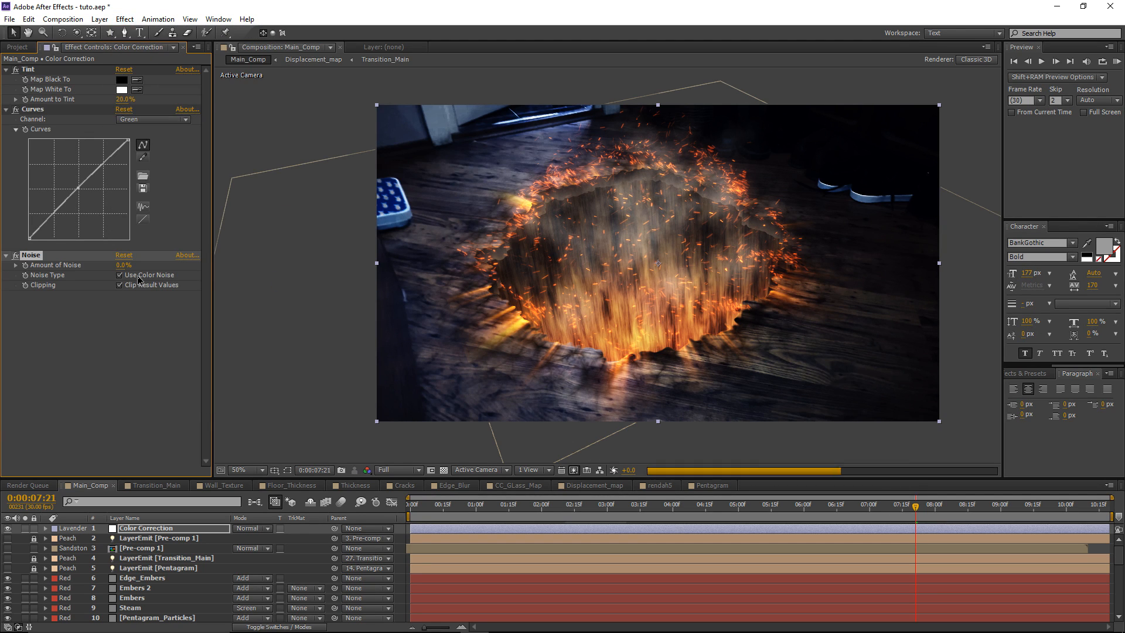
left_click(123, 265)
type("5")
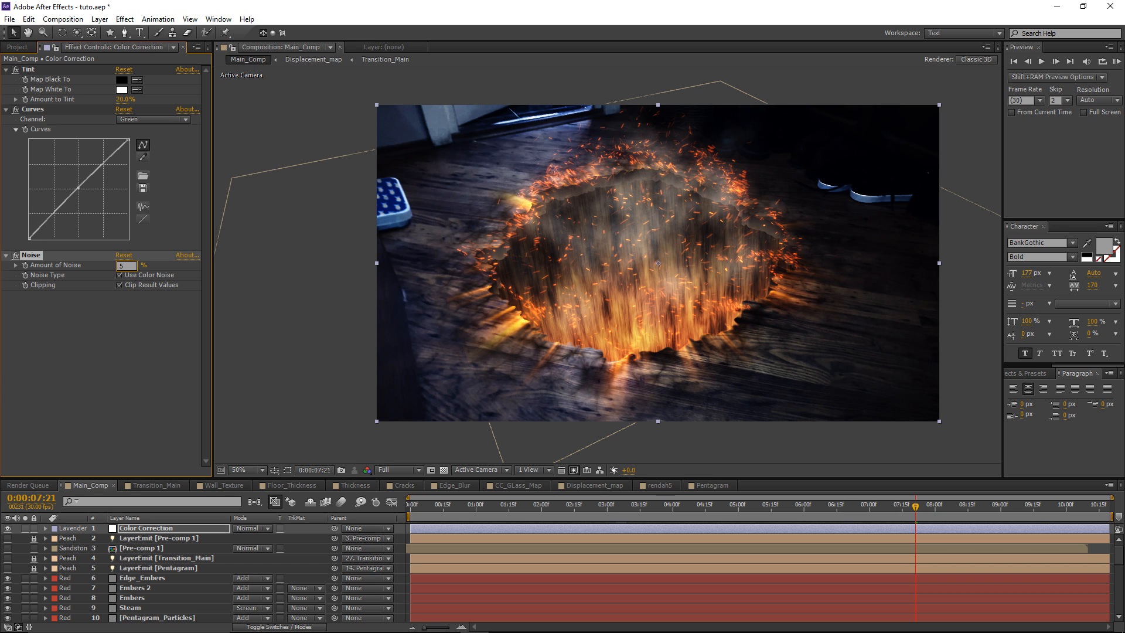
key("Return")
Examine the graded scene enlarged at 0:00:07:21 and in the normal view at 0:00:09:14
key("grave")
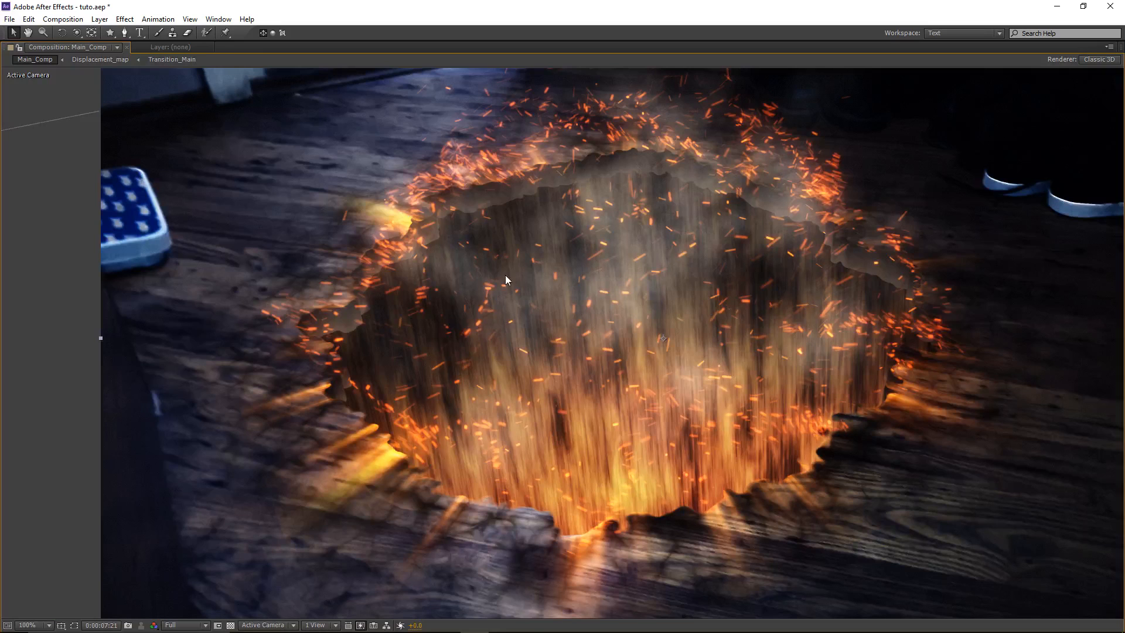
left_click_drag(370, 202, 421, 224)
scroll(446, 215, "down", 1)
key("grave")
scroll(505, 209, "down", 1)
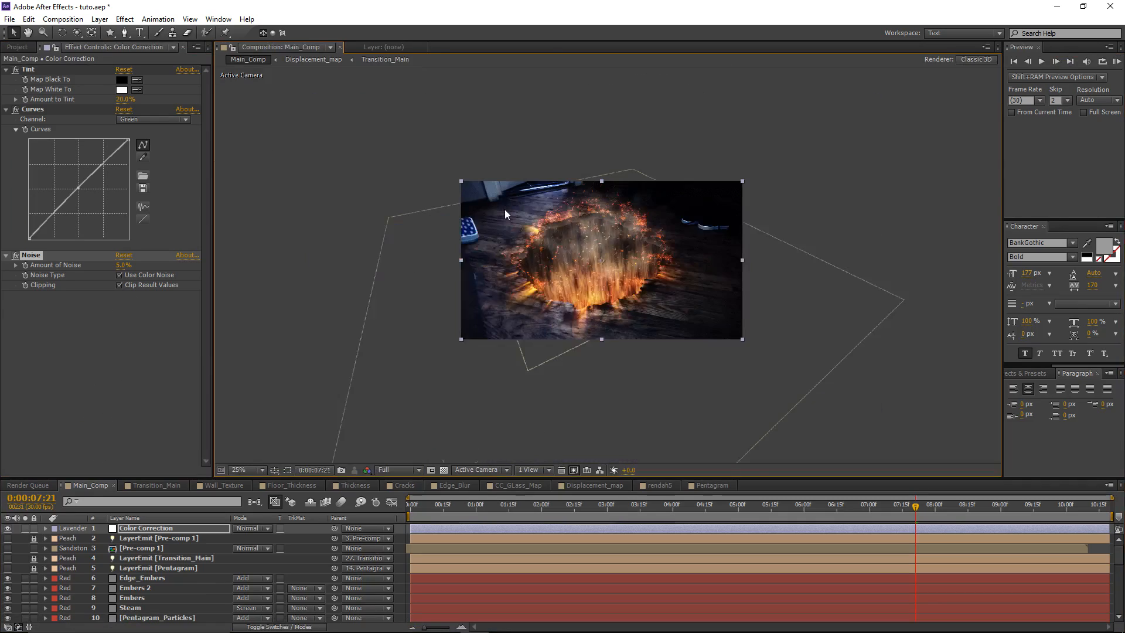
scroll(509, 214, "up", 1)
left_click(1031, 505)
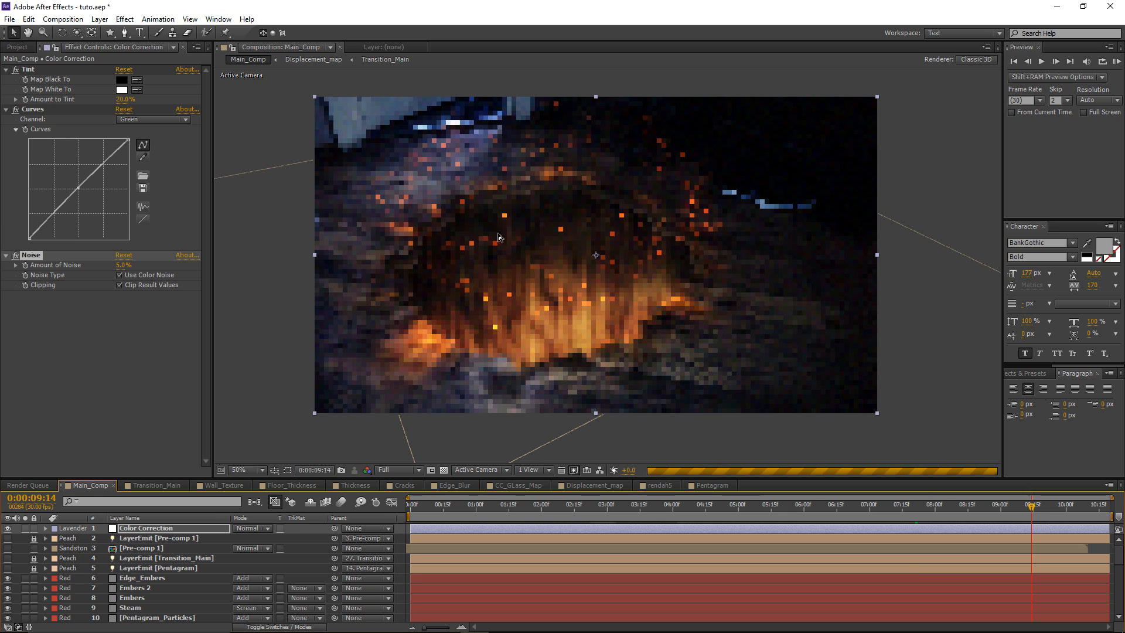
left_click_drag(508, 231, 520, 231)
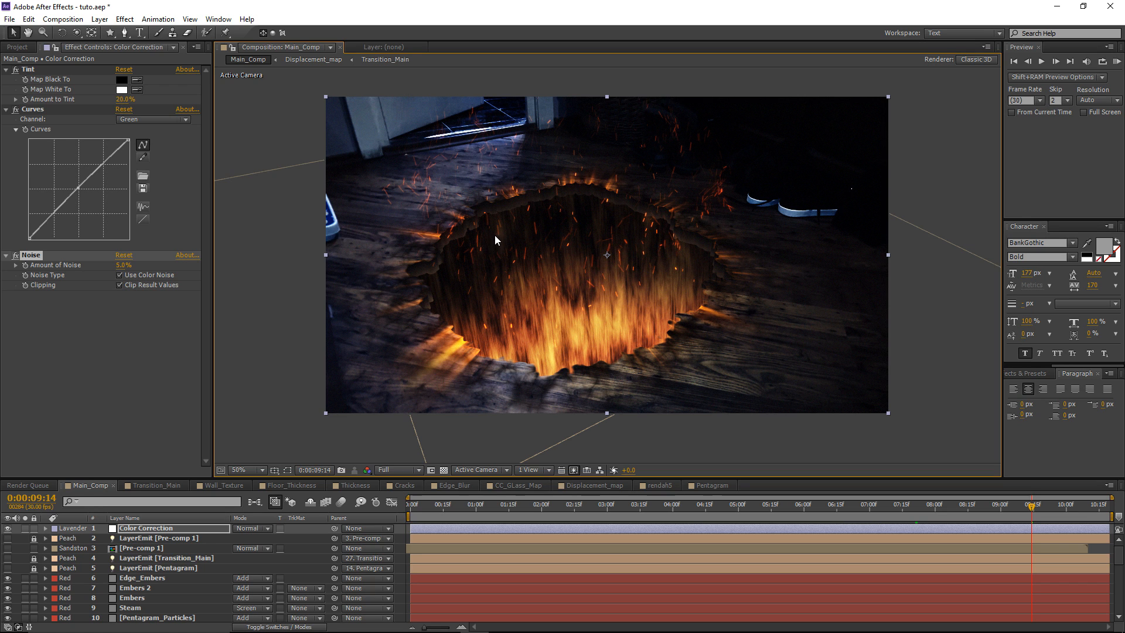
left_click_drag(498, 249, 500, 255)
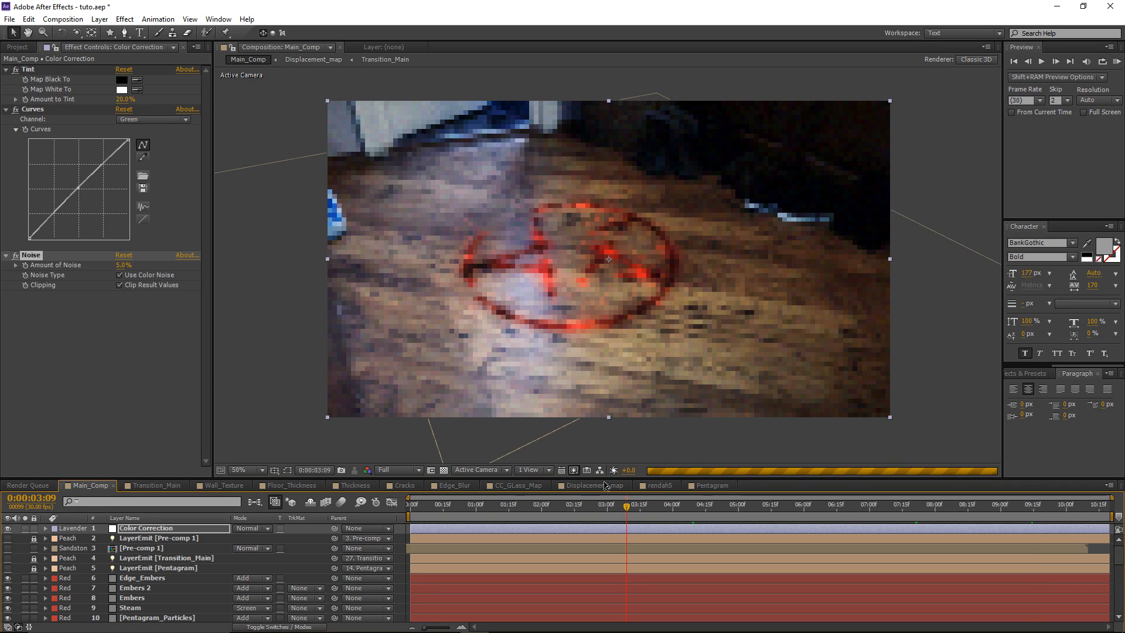